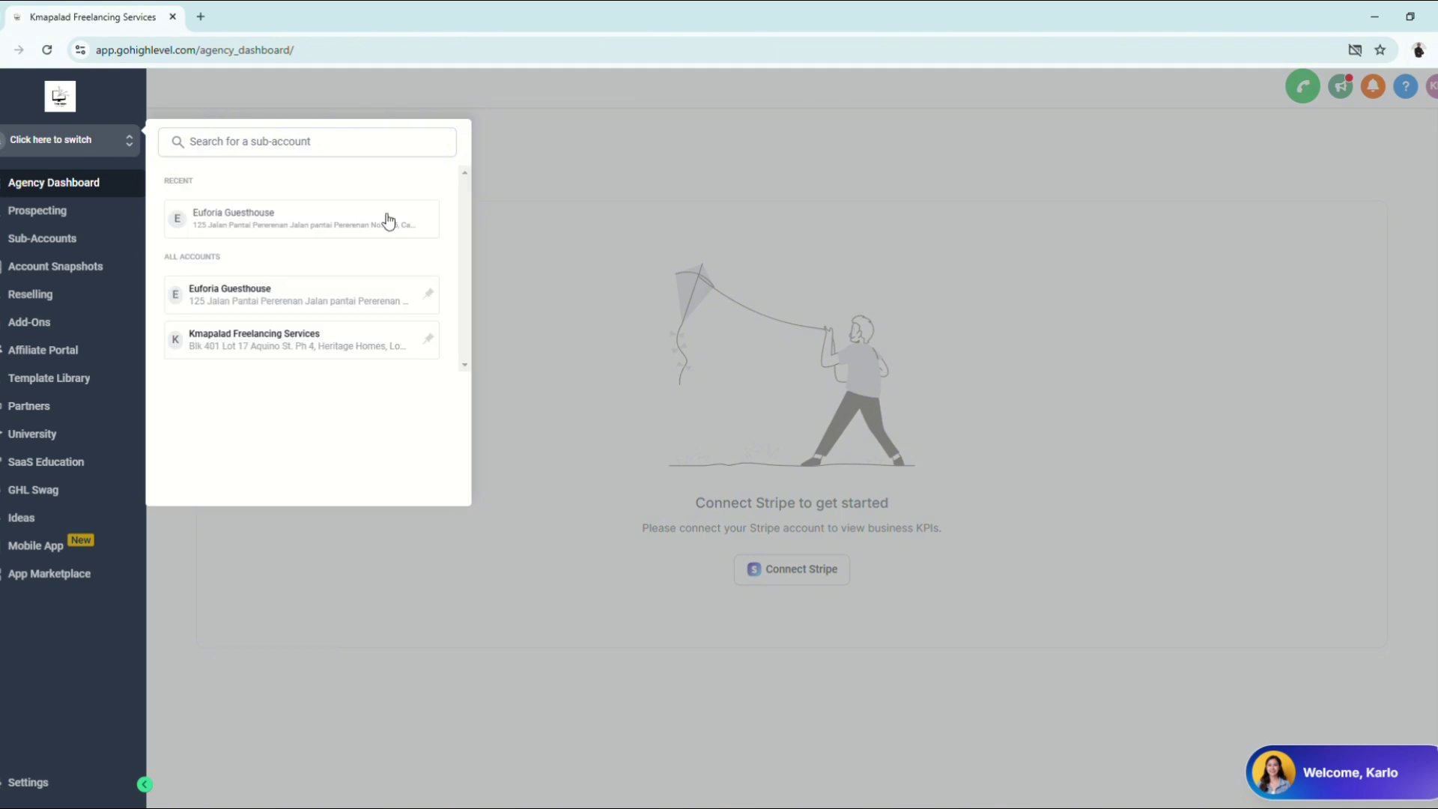
# Step: Switch from the Agency Dashboard to the Euforia Guesthouse sub-account's Launchpad
pyautogui.click(271, 288)
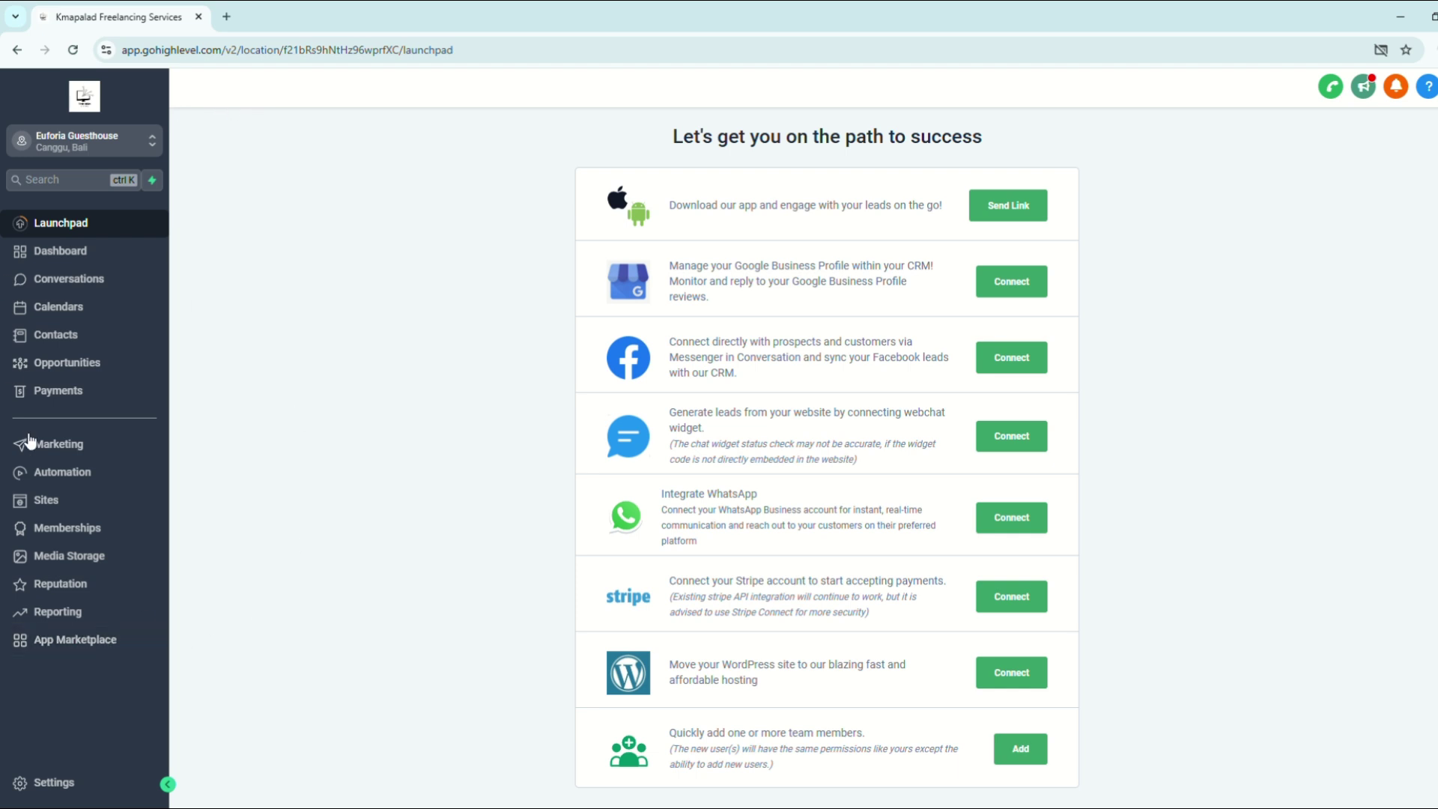
# Step: In Sites > Websites, start a new website and choose the From templates option
pyautogui.click(68, 508)
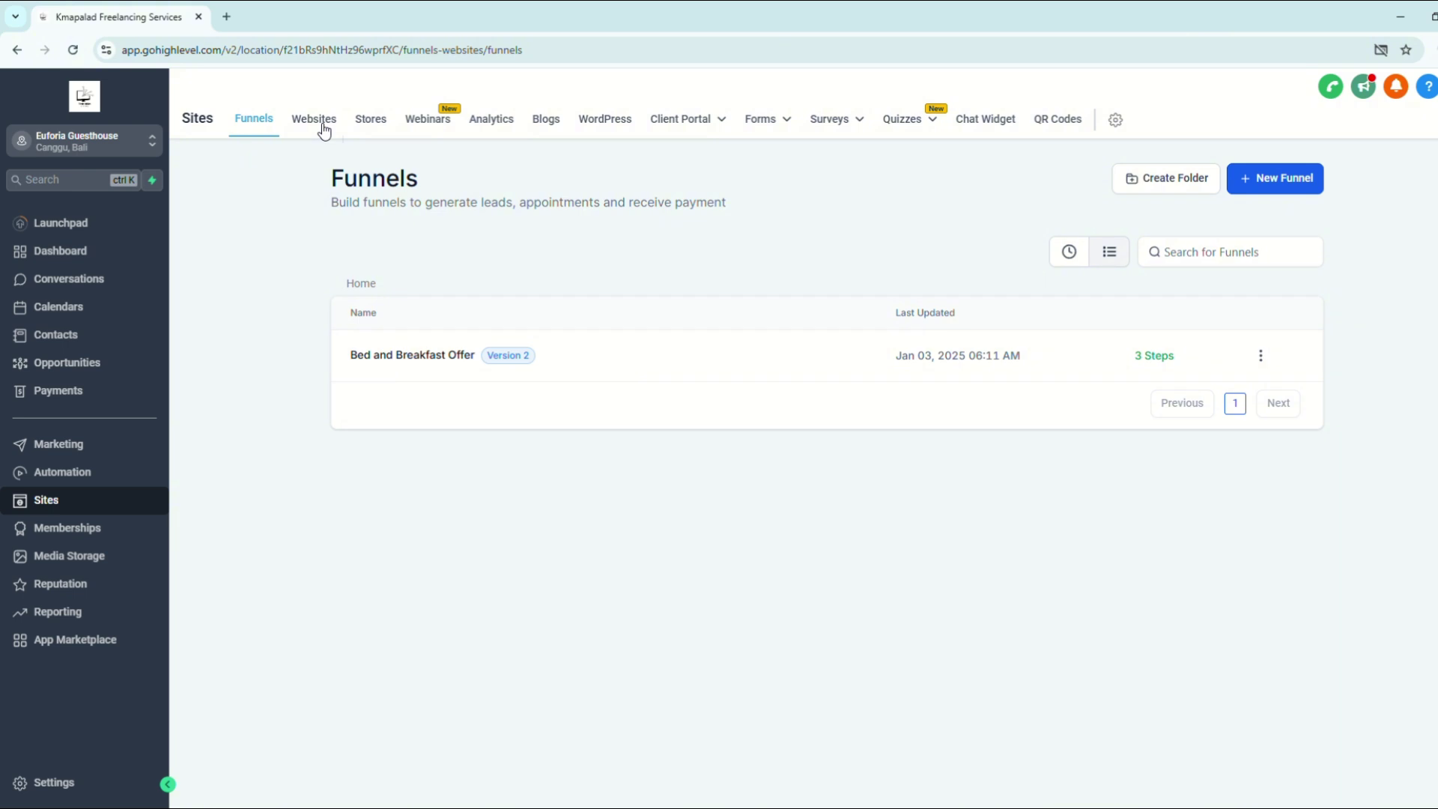
pyautogui.click(324, 127)
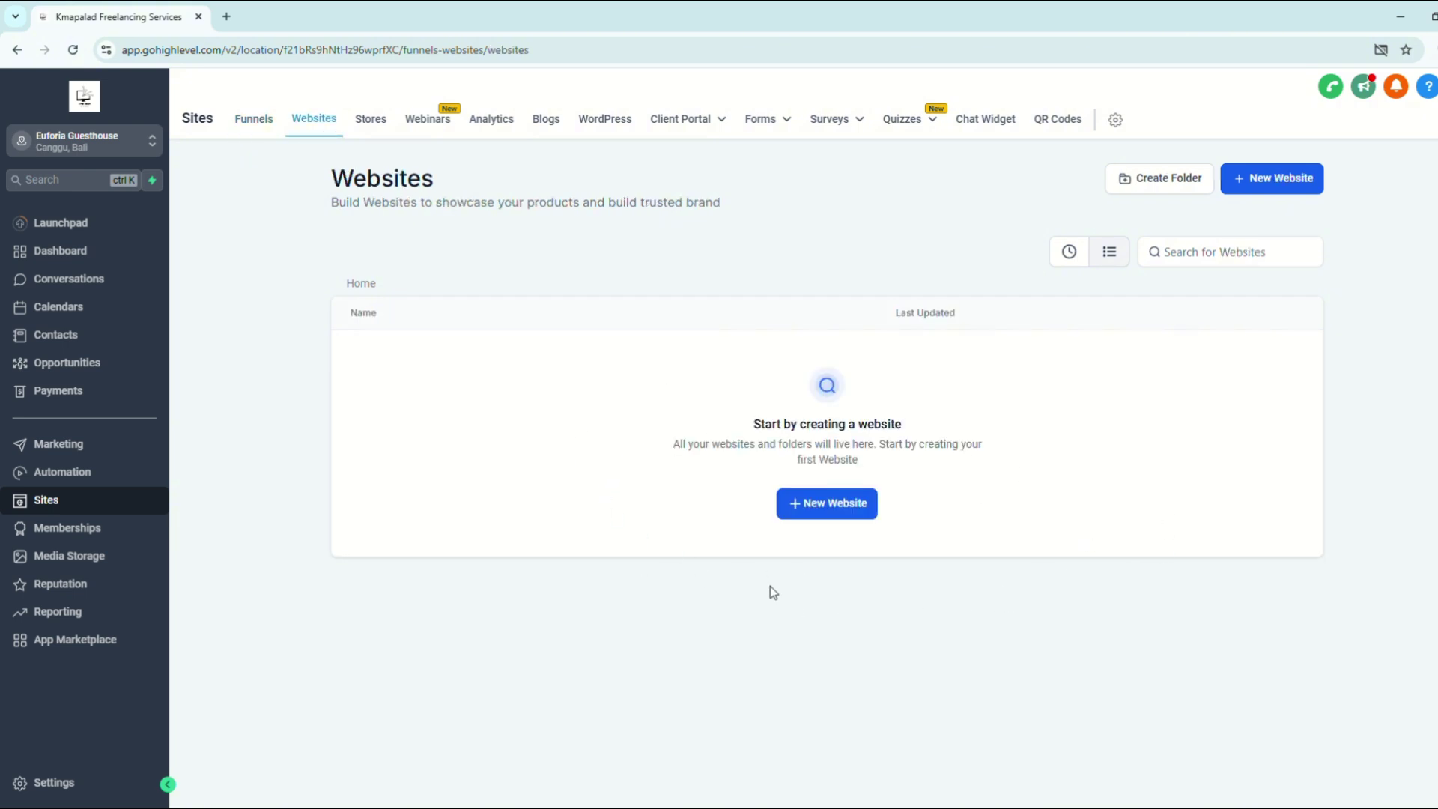
pyautogui.click(830, 506)
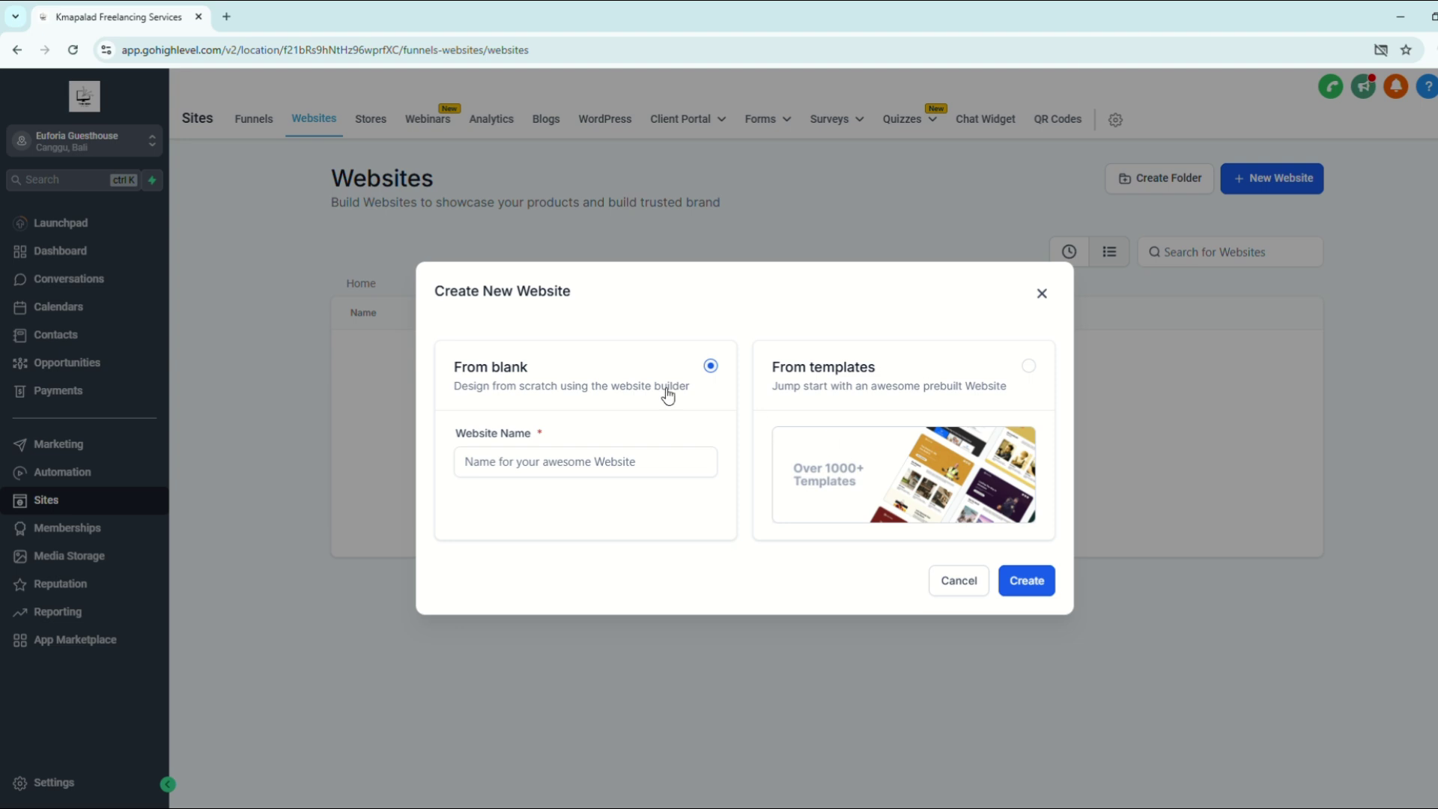
pyautogui.click(658, 454)
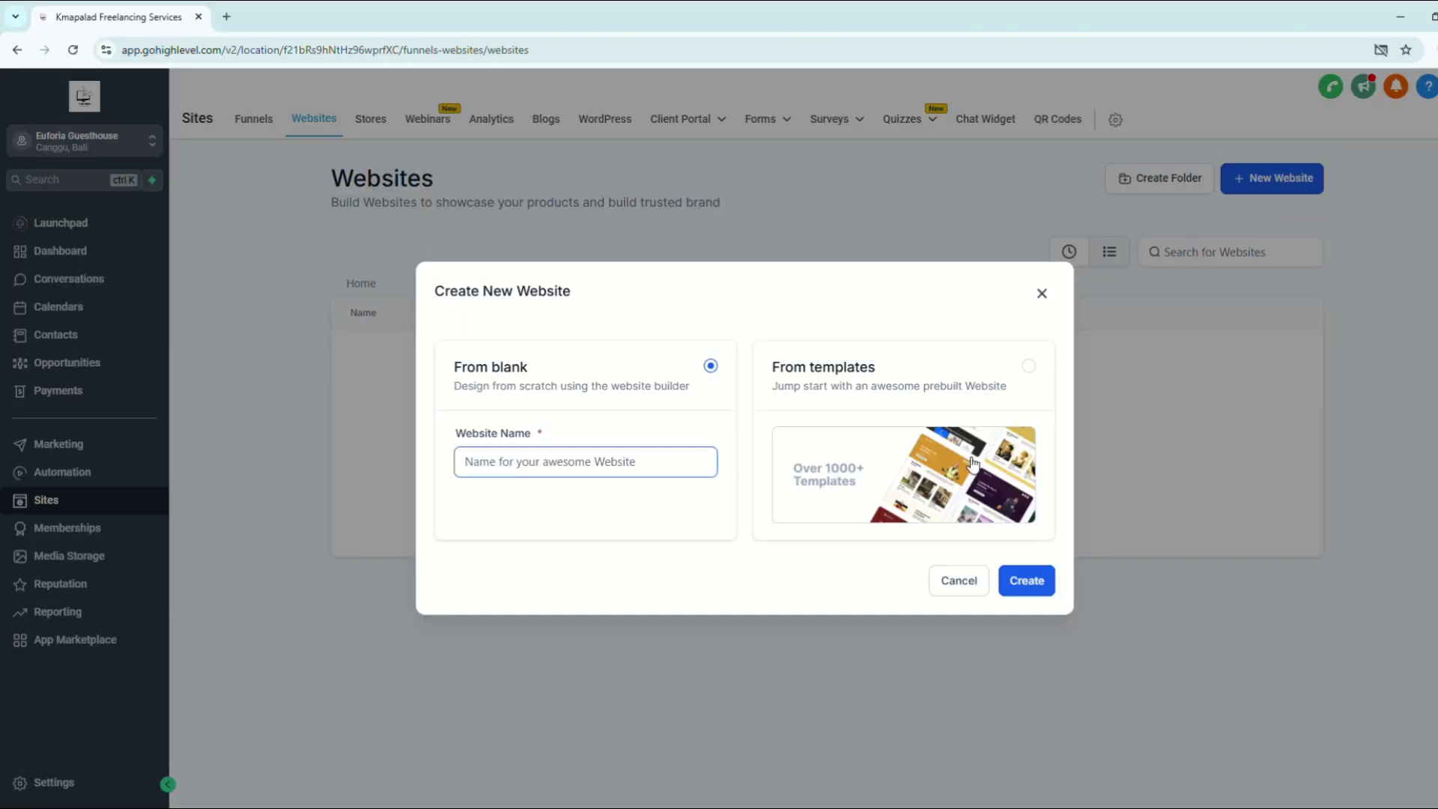
pyautogui.click(973, 465)
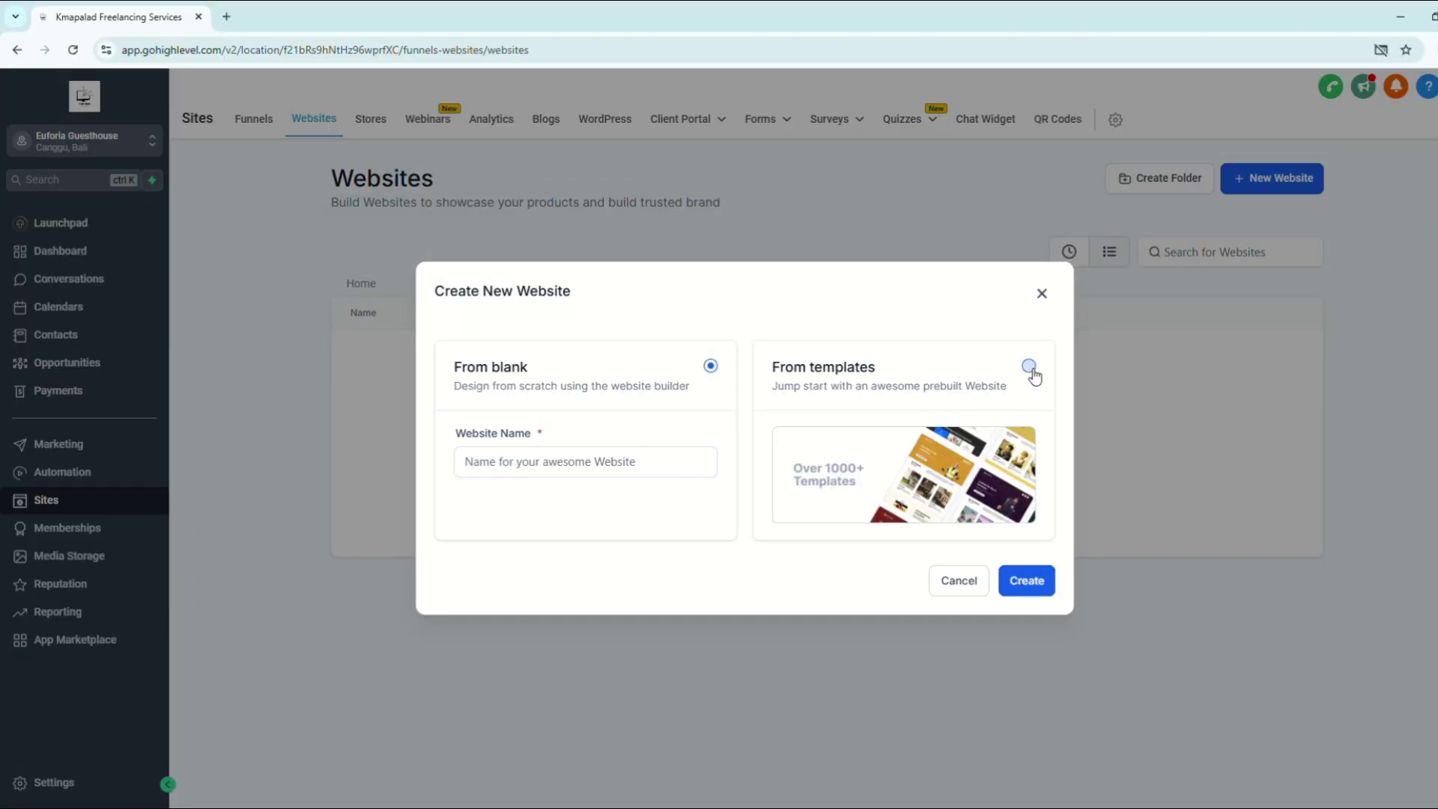
pyautogui.click(1031, 369)
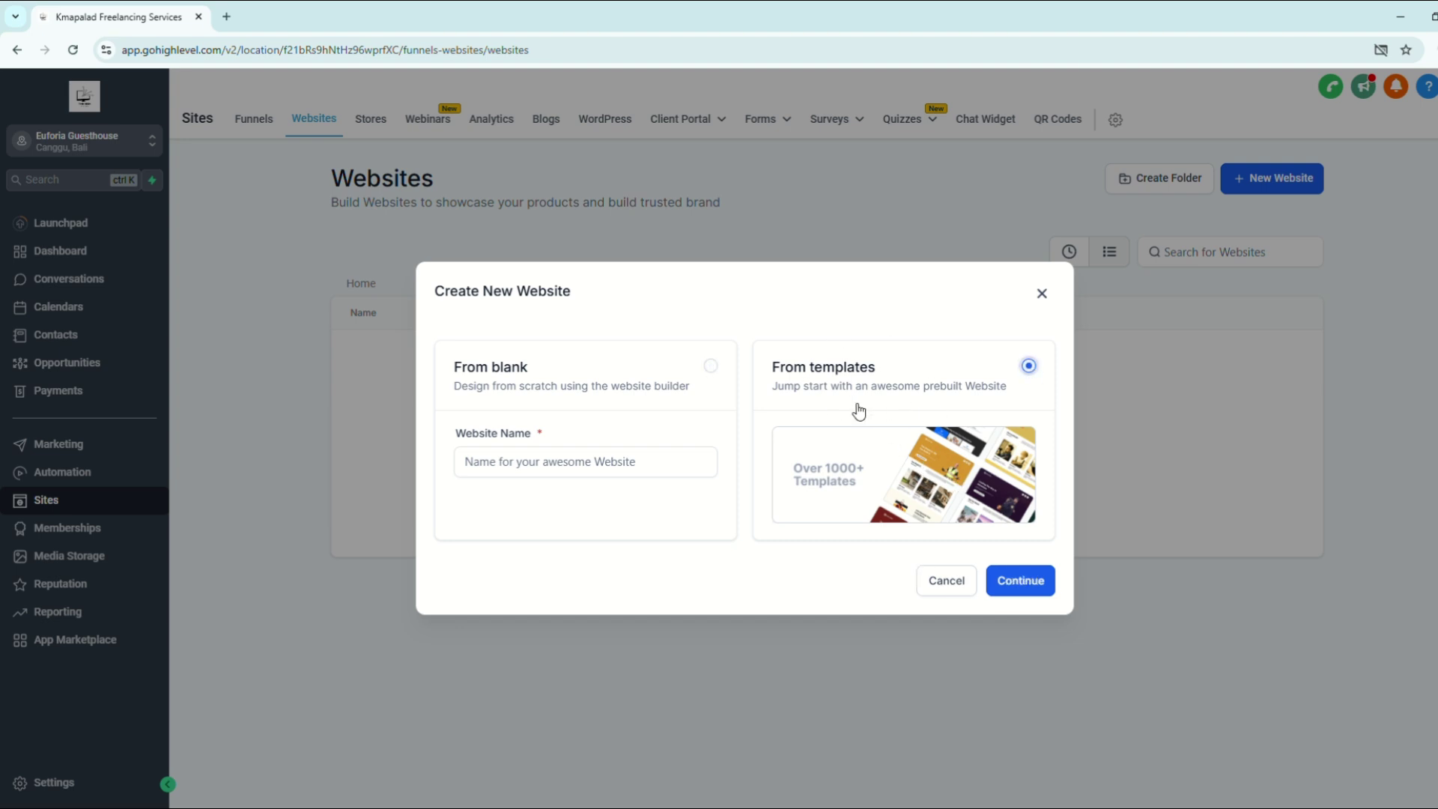
# Step: Continue to the Template Library and load more templates while browsing
pyautogui.click(1022, 582)
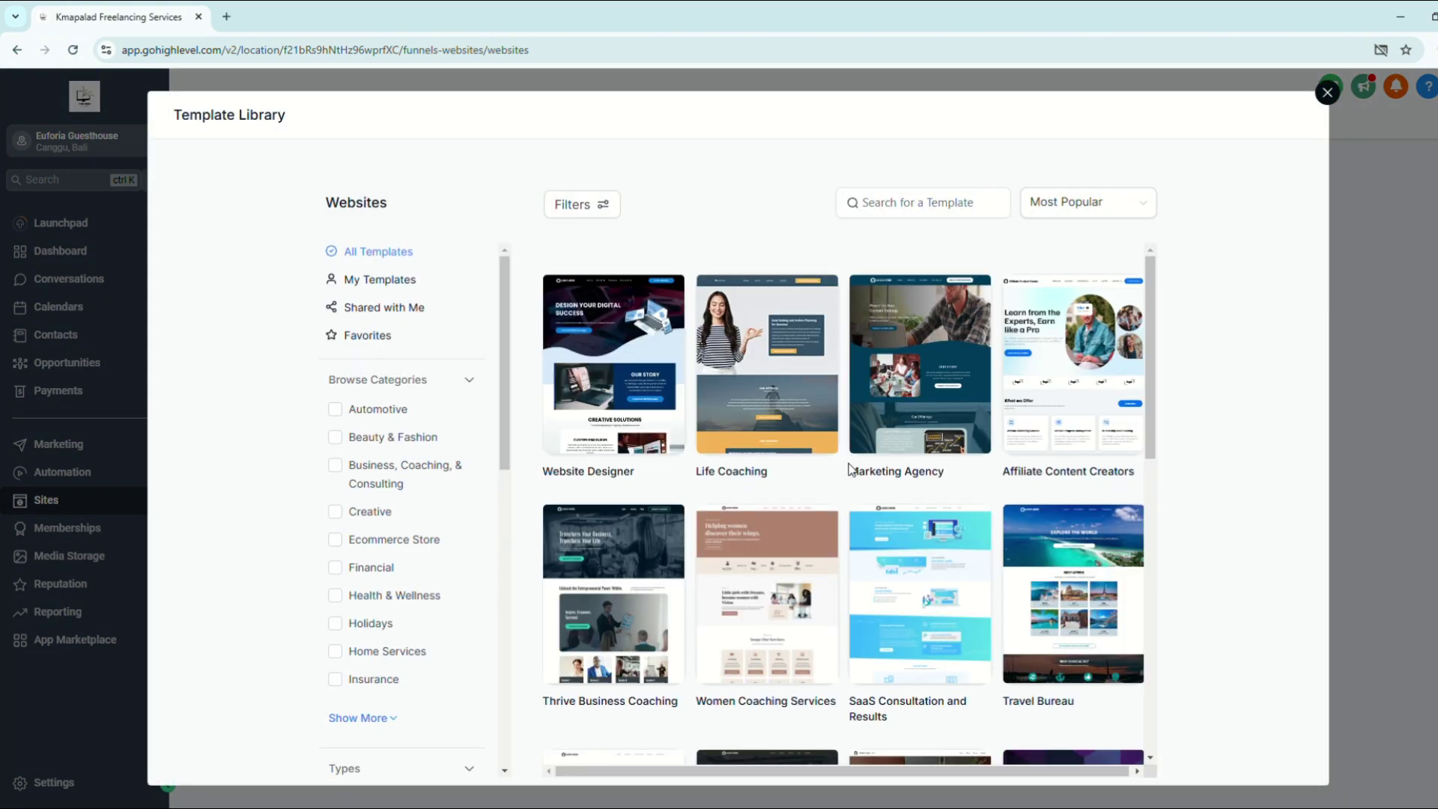
pyautogui.scroll(-10, 849, 468)
pyautogui.scroll(-2, 839, 712)
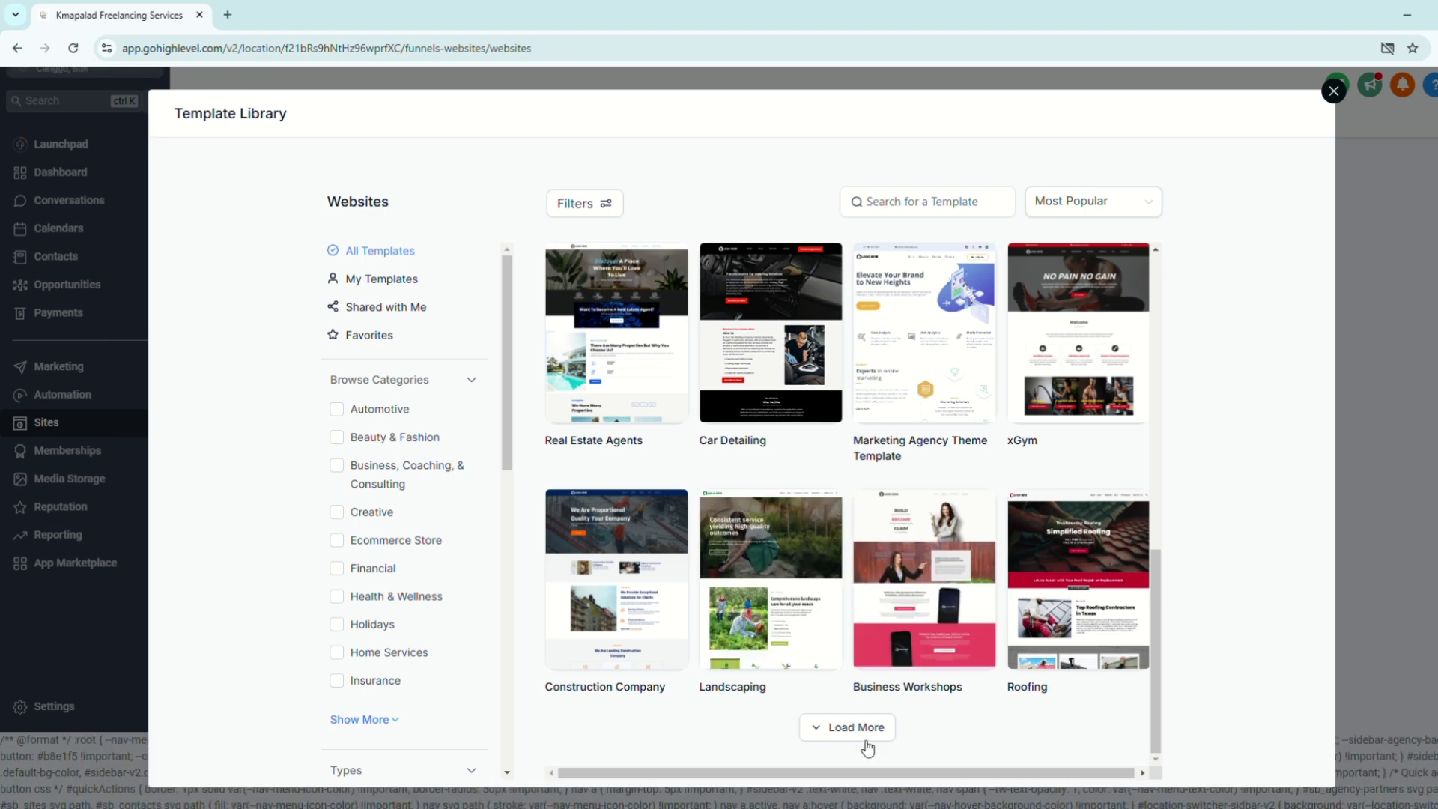
pyautogui.click(856, 728)
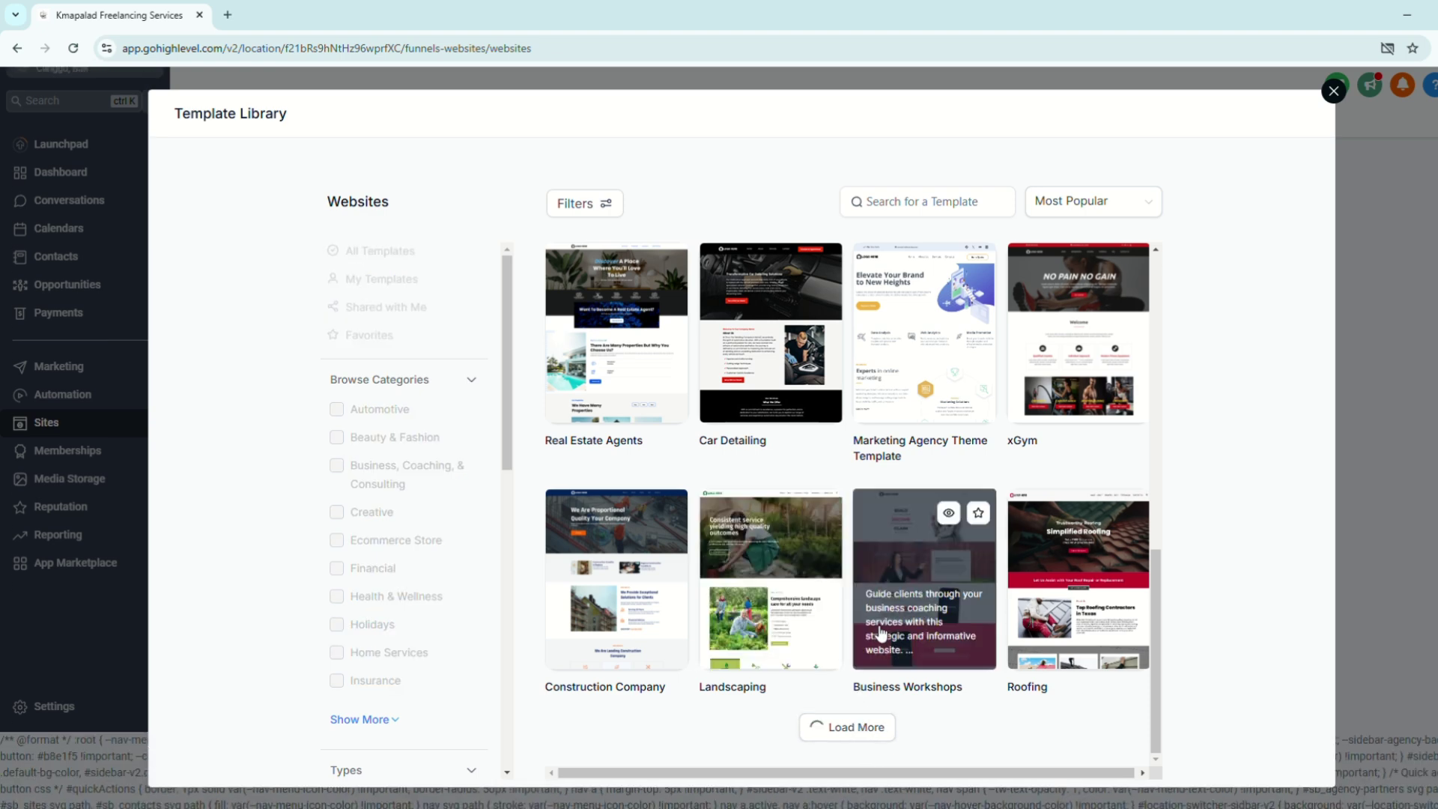
pyautogui.scroll(-4, 873, 620)
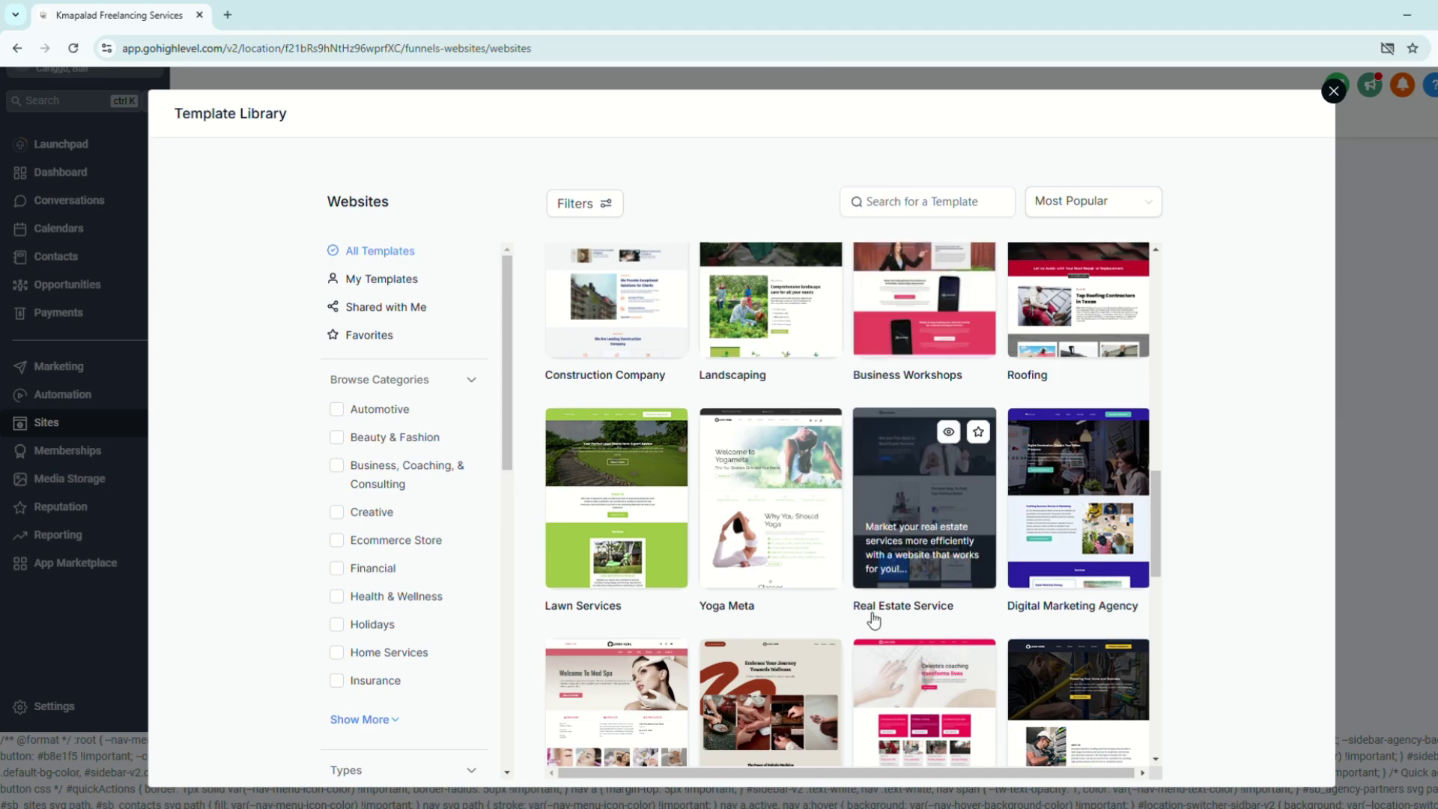
pyautogui.scroll(10, 874, 620)
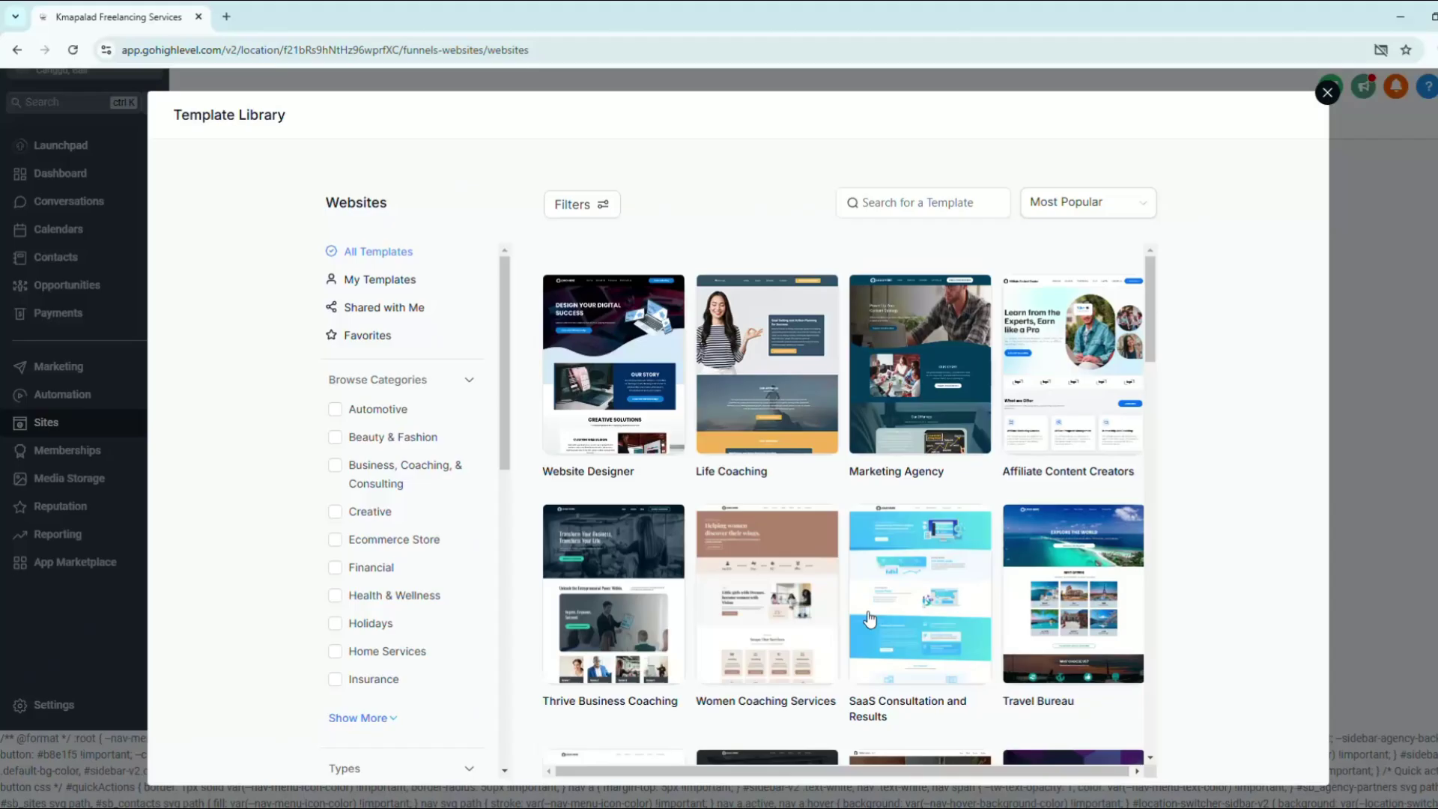
# Step: Search the template library for 'Bed' to show the Bed & Breakfast templates
pyautogui.click(869, 216)
pyautogui.scroll(-2, 844, 506)
pyautogui.scroll(2, 843, 506)
pyautogui.click(901, 200)
pyautogui.write('Bed')
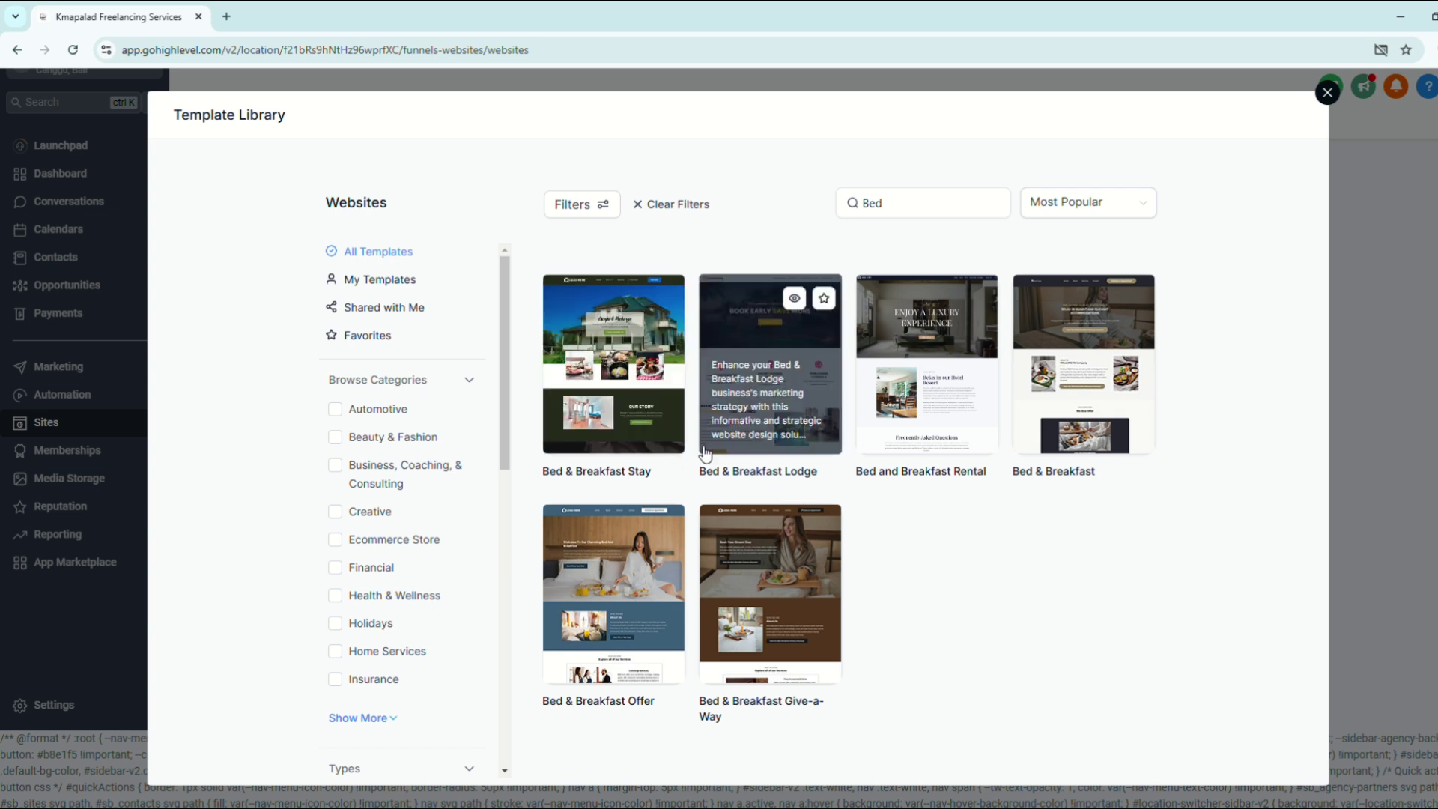
pyautogui.moveTo(785, 527)
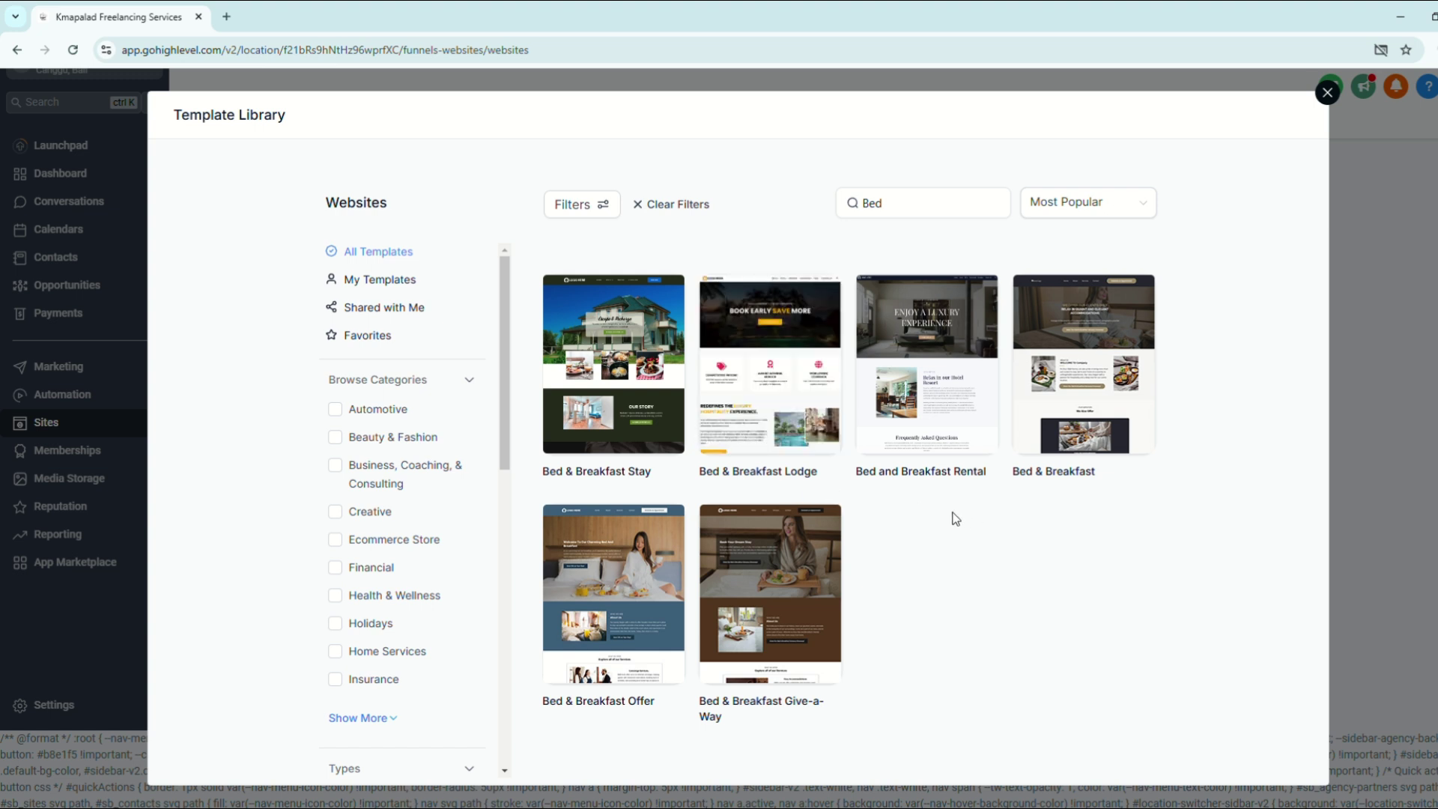
pyautogui.moveTo(871, 404)
pyautogui.moveTo(743, 393)
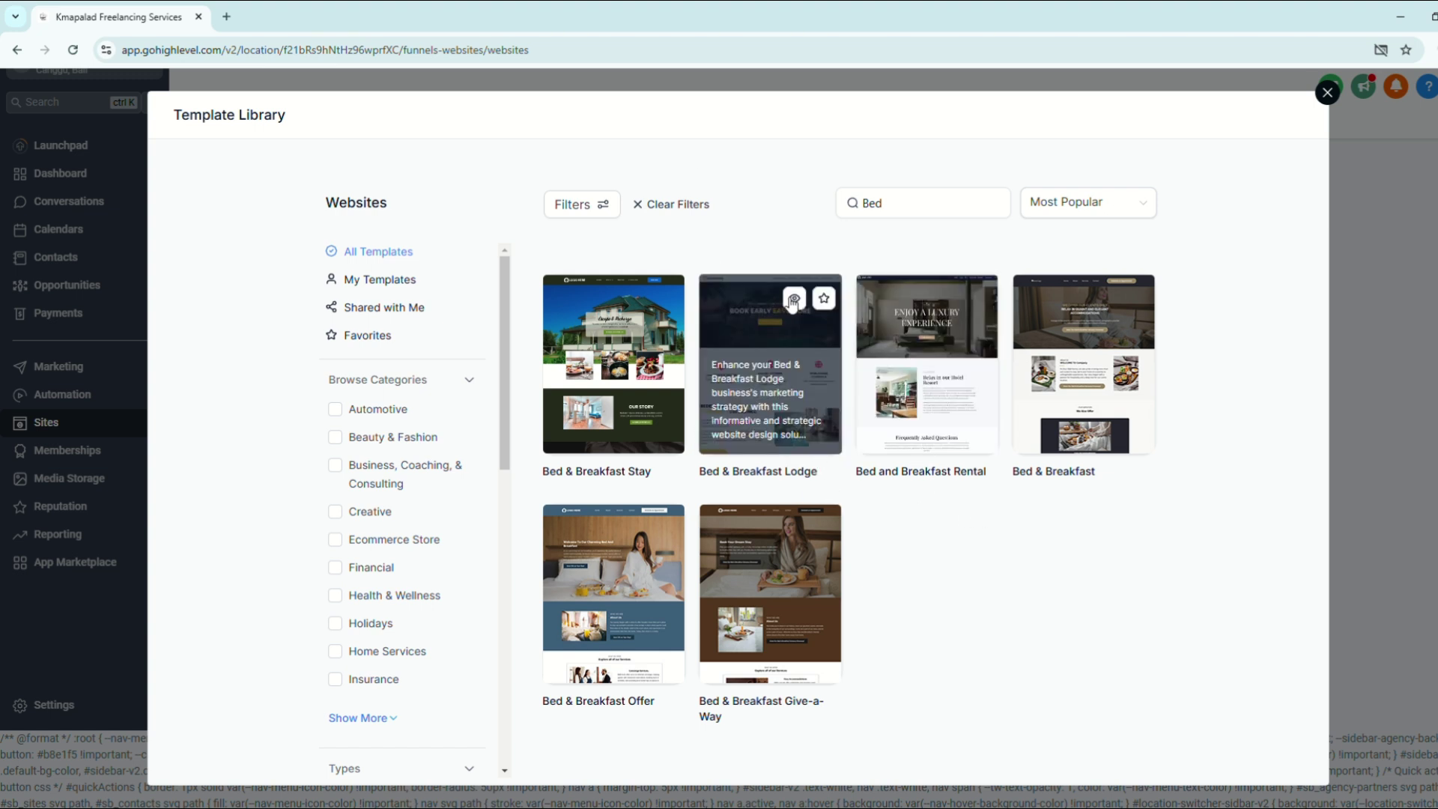
pyautogui.moveTo(784, 347)
# Step: Preview the Bed & Breakfast Lodge template and add it as the new website
pyautogui.click(795, 300)
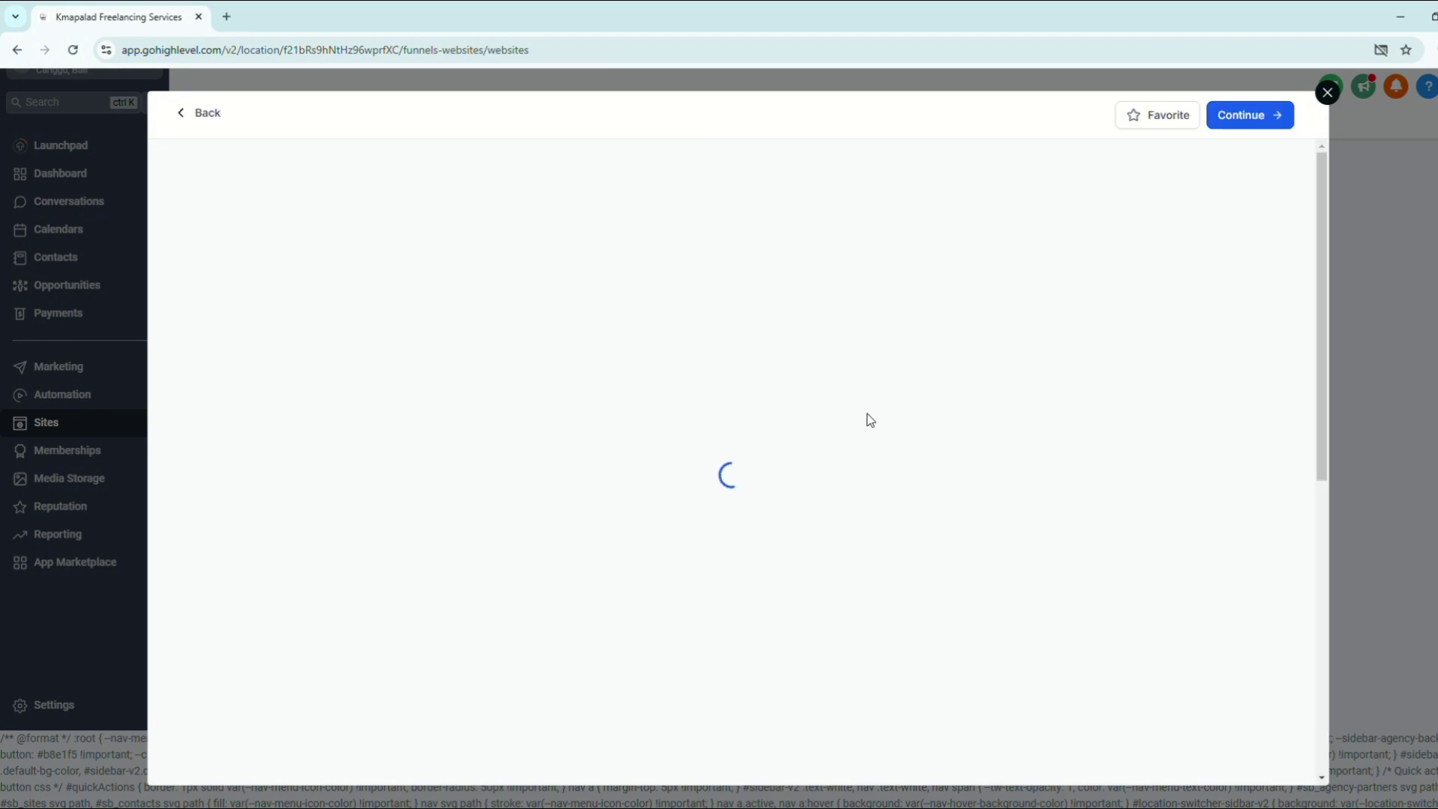
pyautogui.scroll(-7, 868, 419)
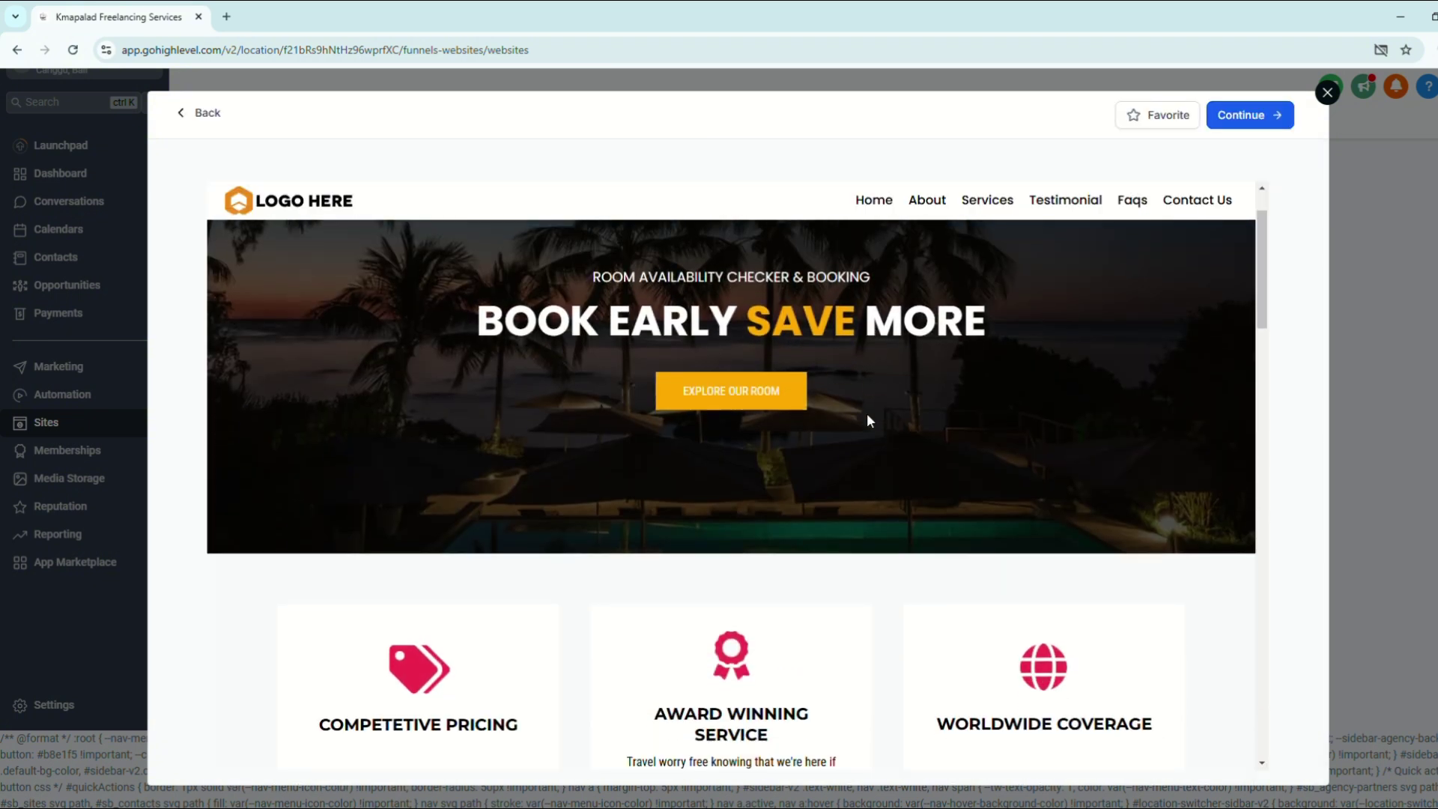
pyautogui.scroll(-10, 867, 420)
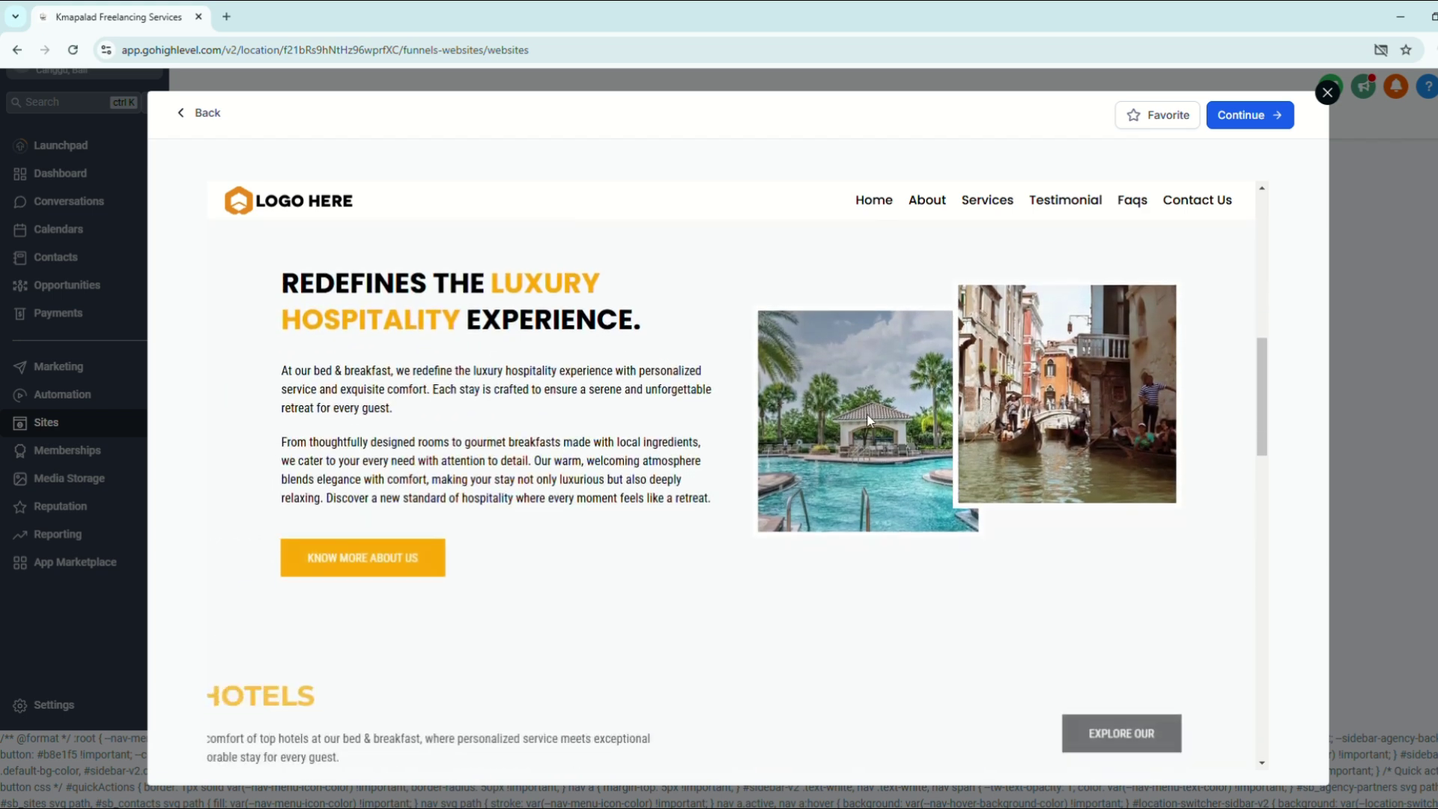
pyautogui.scroll(-2, 912, 454)
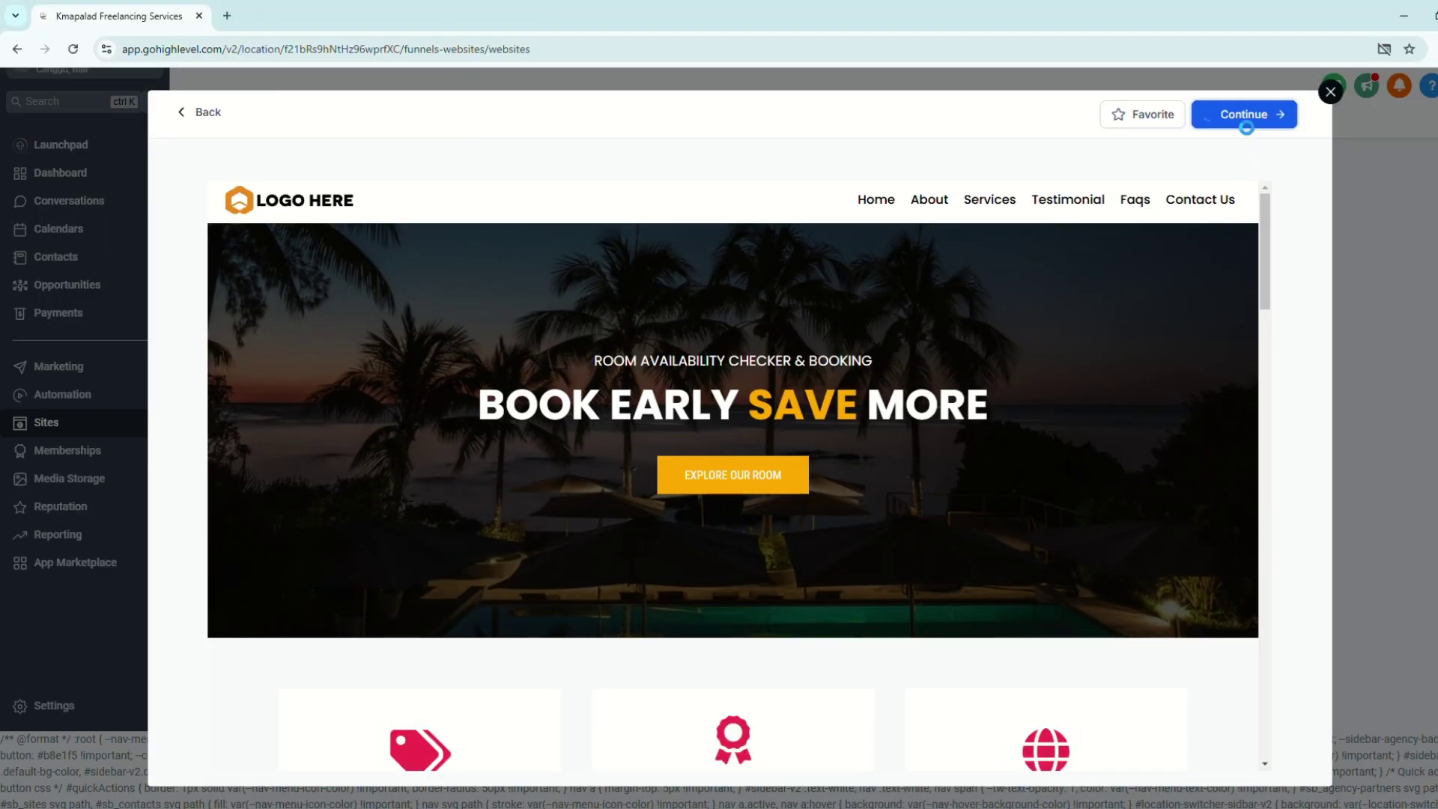
pyautogui.click(1248, 116)
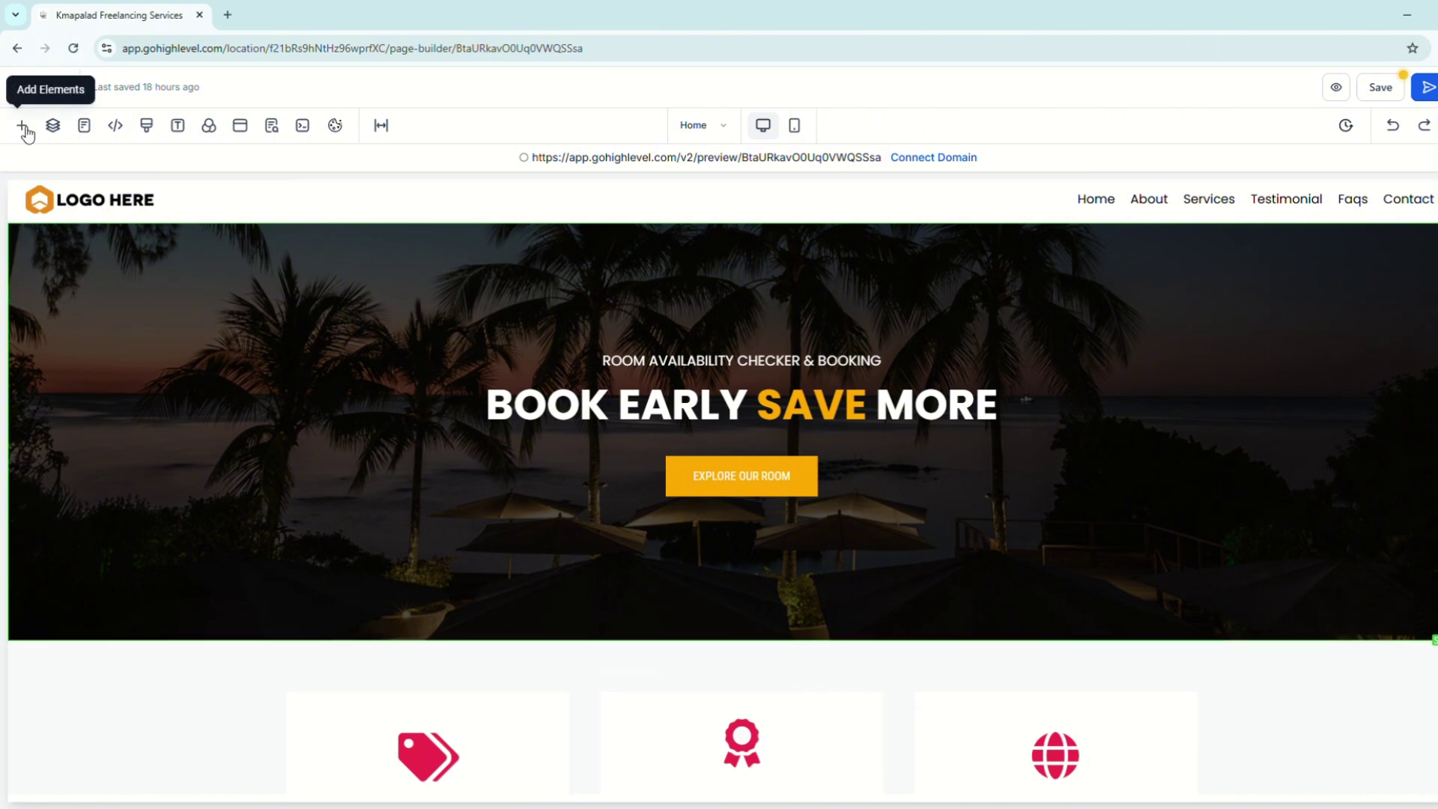
pyautogui.click(24, 127)
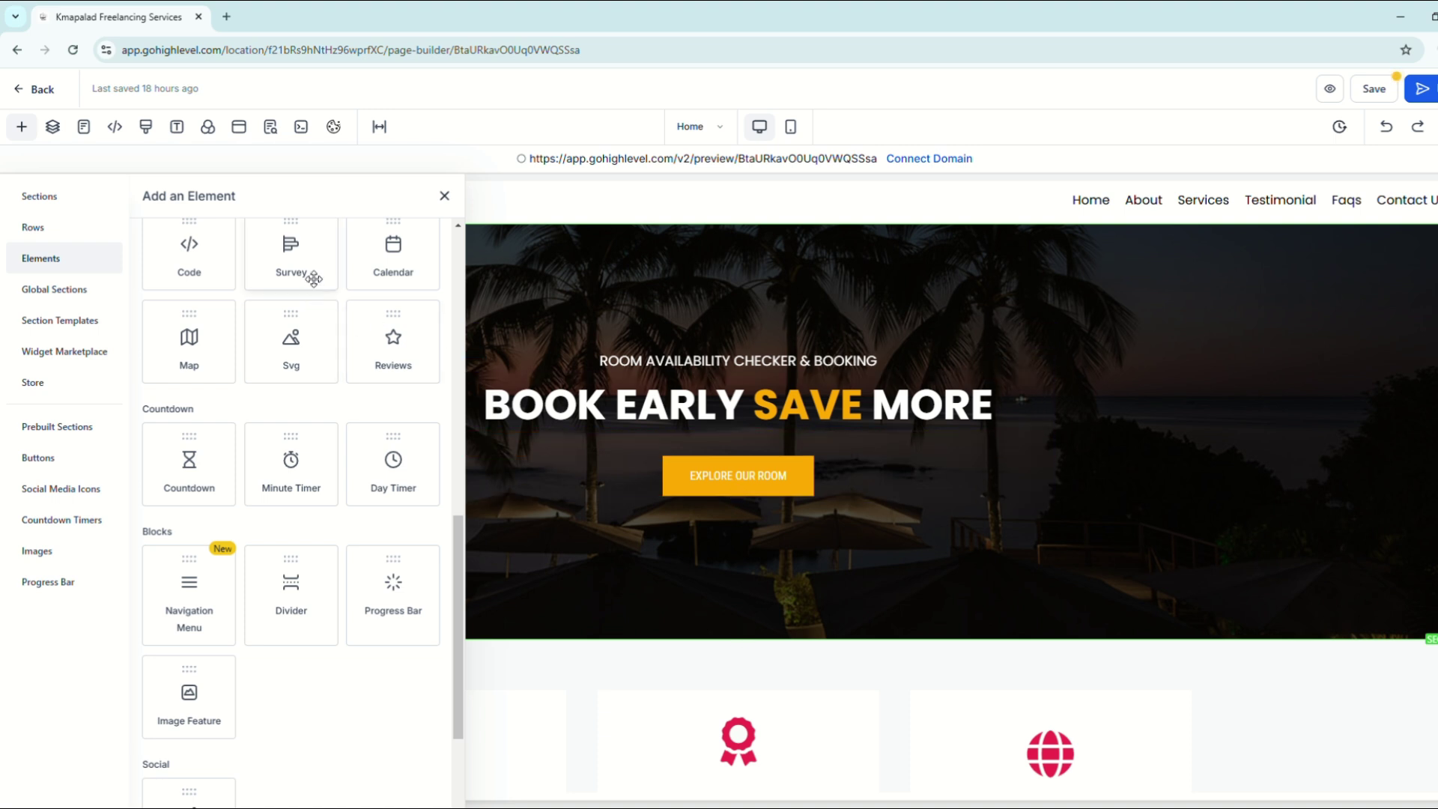
pyautogui.scroll(10, 342, 471)
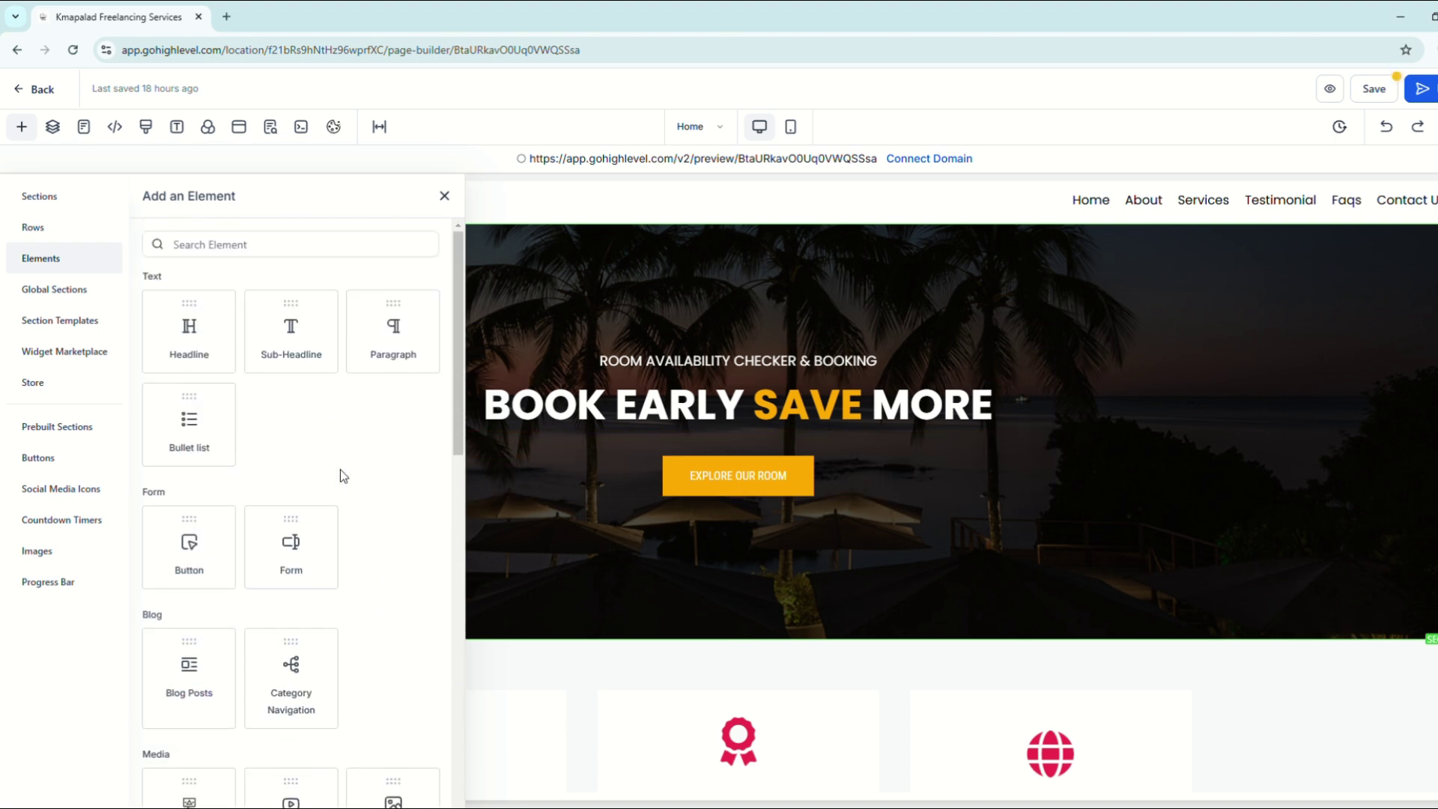
pyautogui.moveTo(189, 333); pyautogui.dragTo(599, 220)
pyautogui.moveTo(320, 345); pyautogui.dragTo(373, 314)
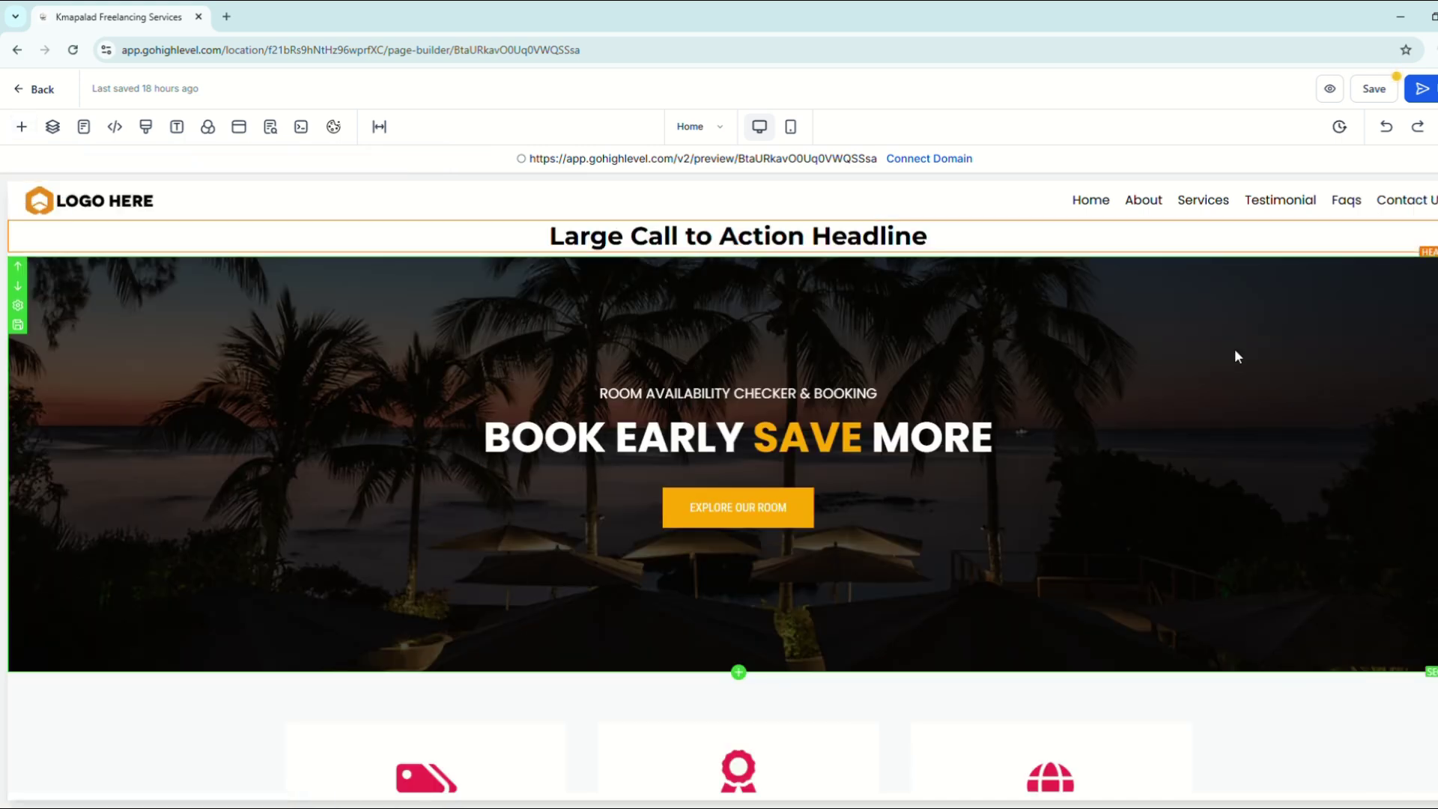
pyautogui.press('Delete')
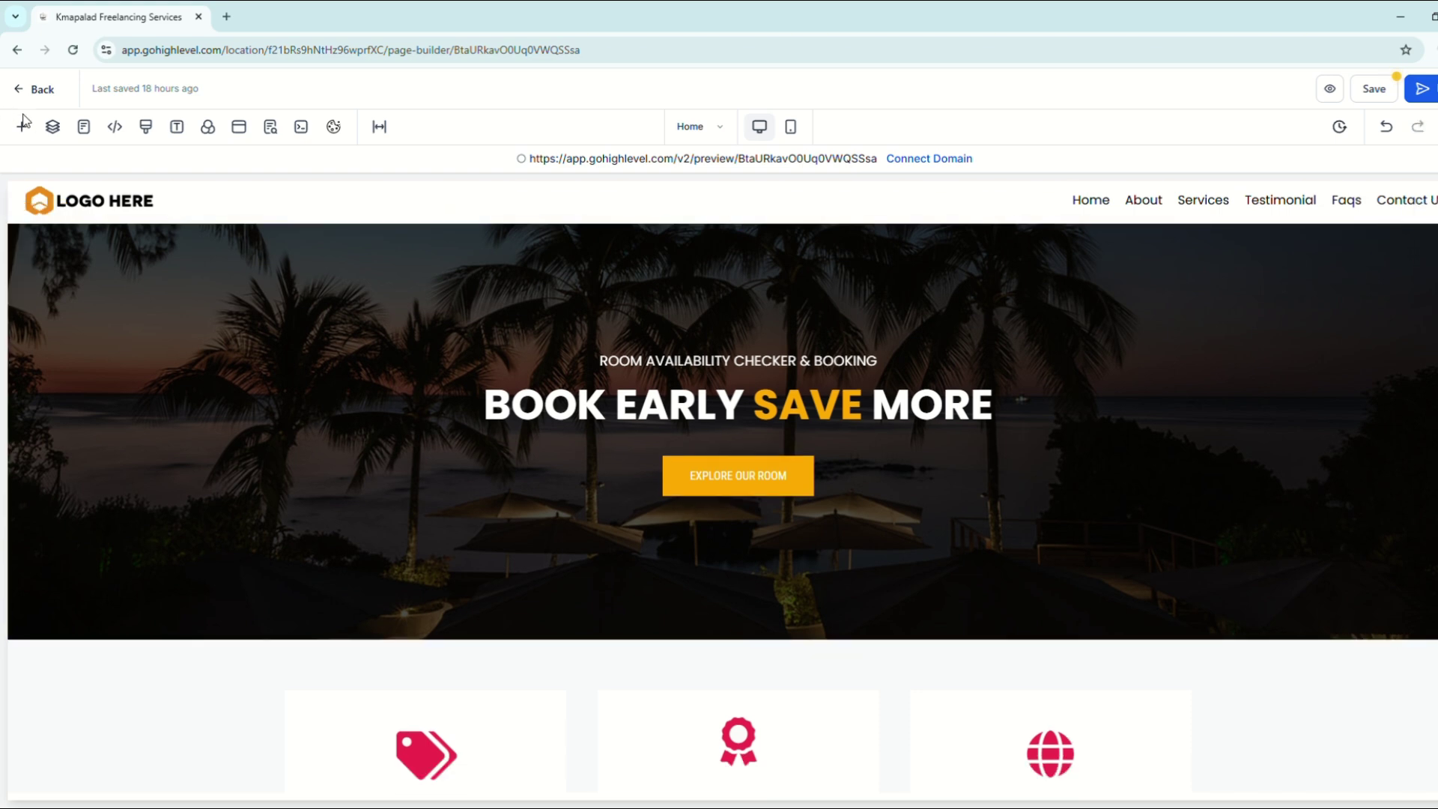
pyautogui.click(22, 126)
pyautogui.scroll(-5, 222, 383)
pyautogui.moveTo(392, 411); pyautogui.dragTo(628, 246)
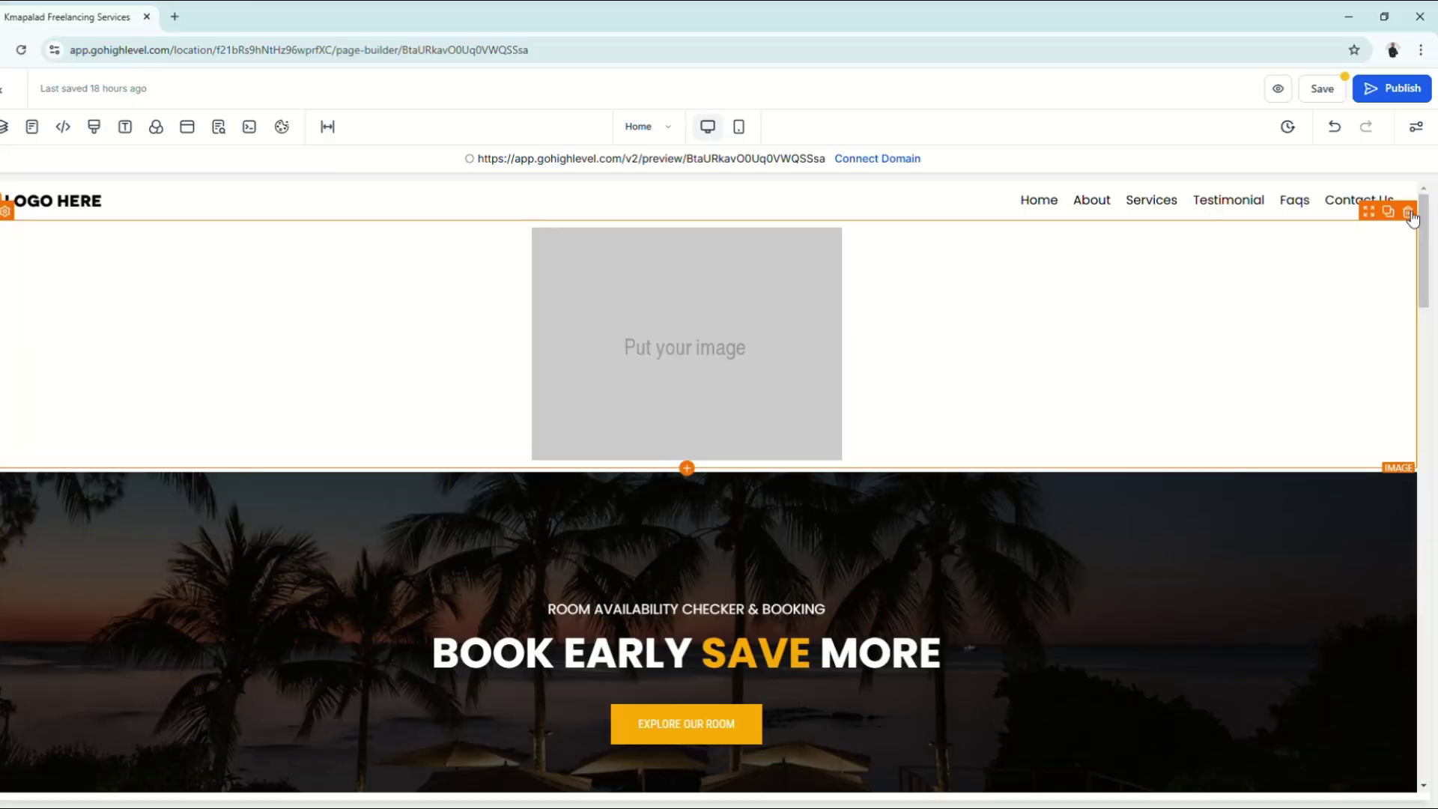
pyautogui.press('Delete')
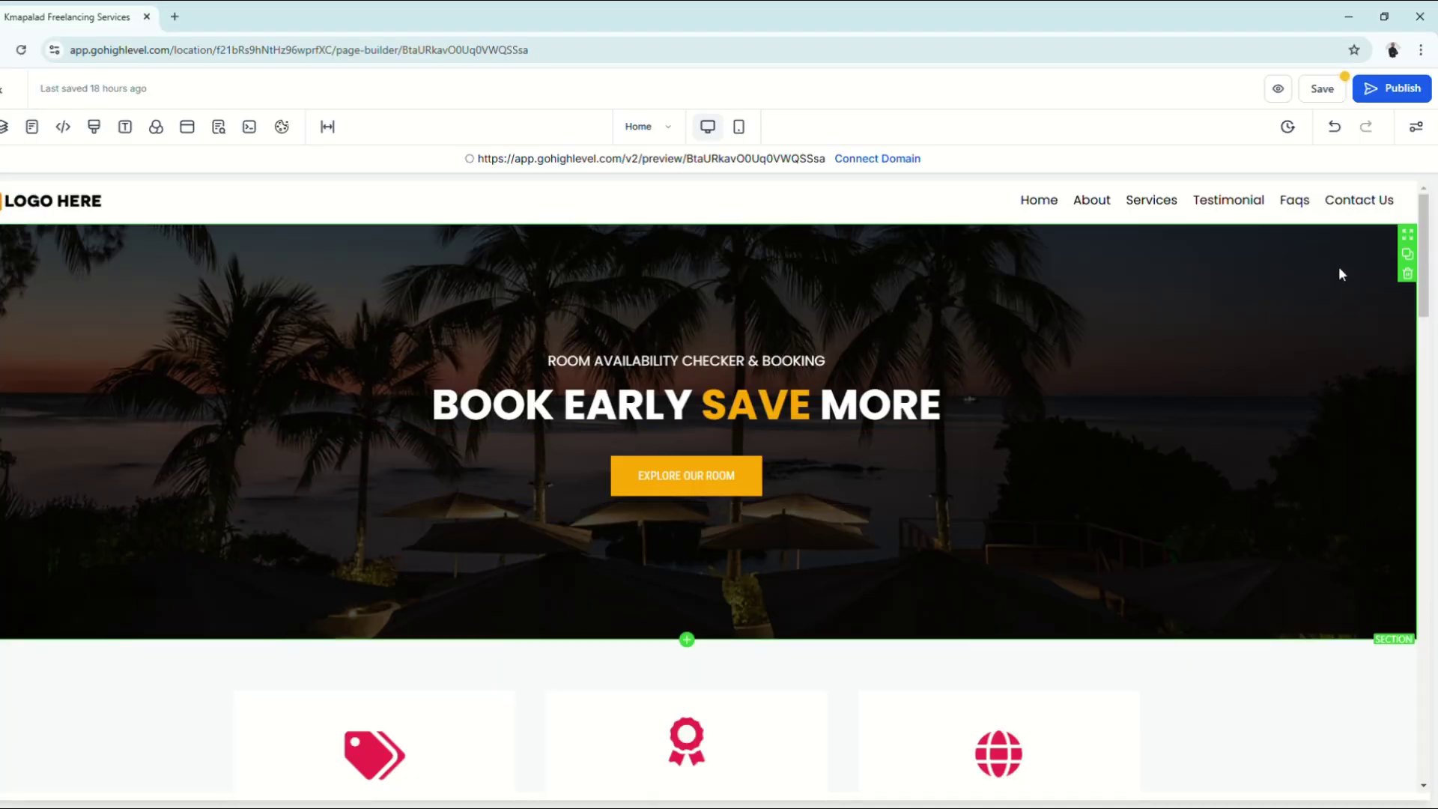
pyautogui.click(1221, 269)
pyautogui.click(1419, 194)
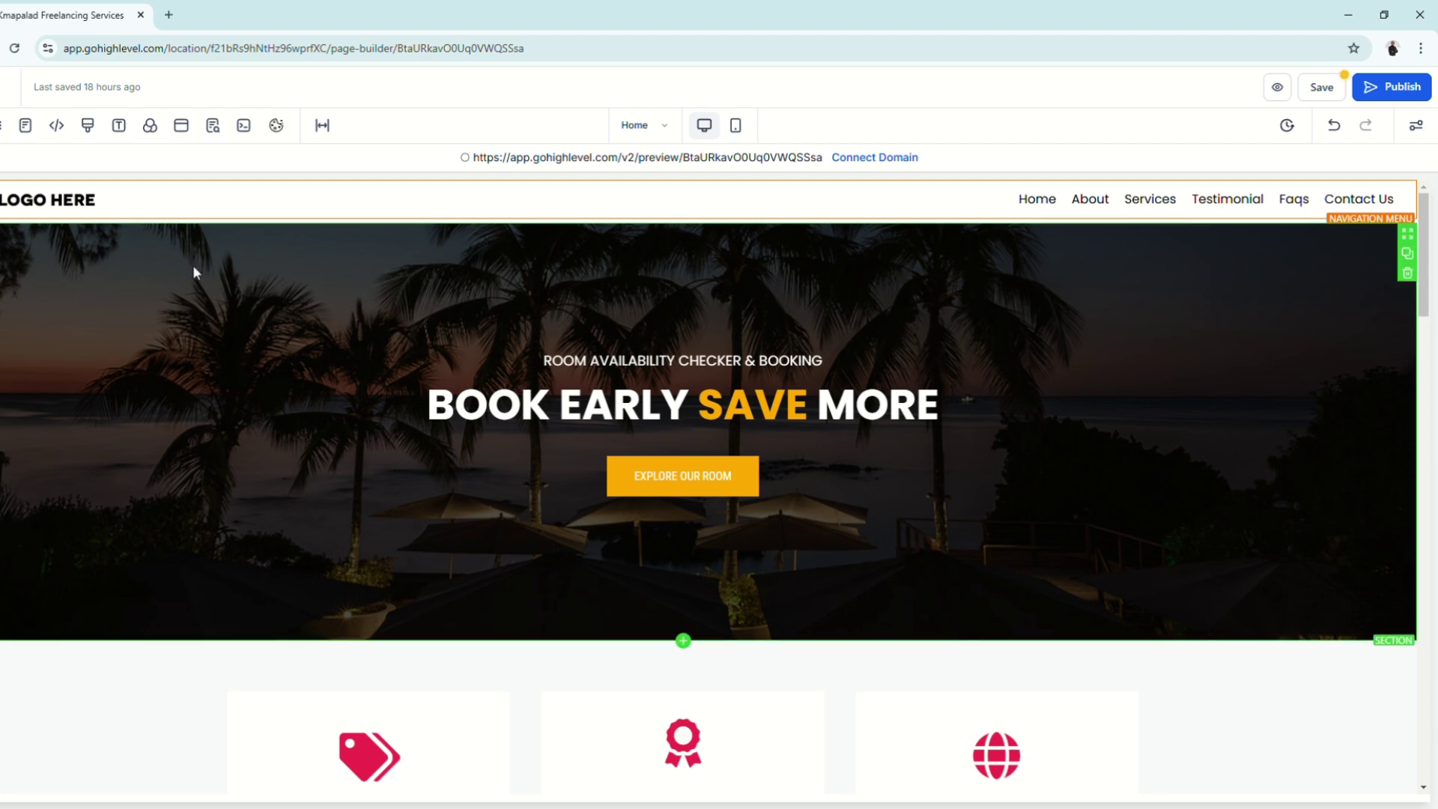
pyautogui.scroll(-4, 515, 330)
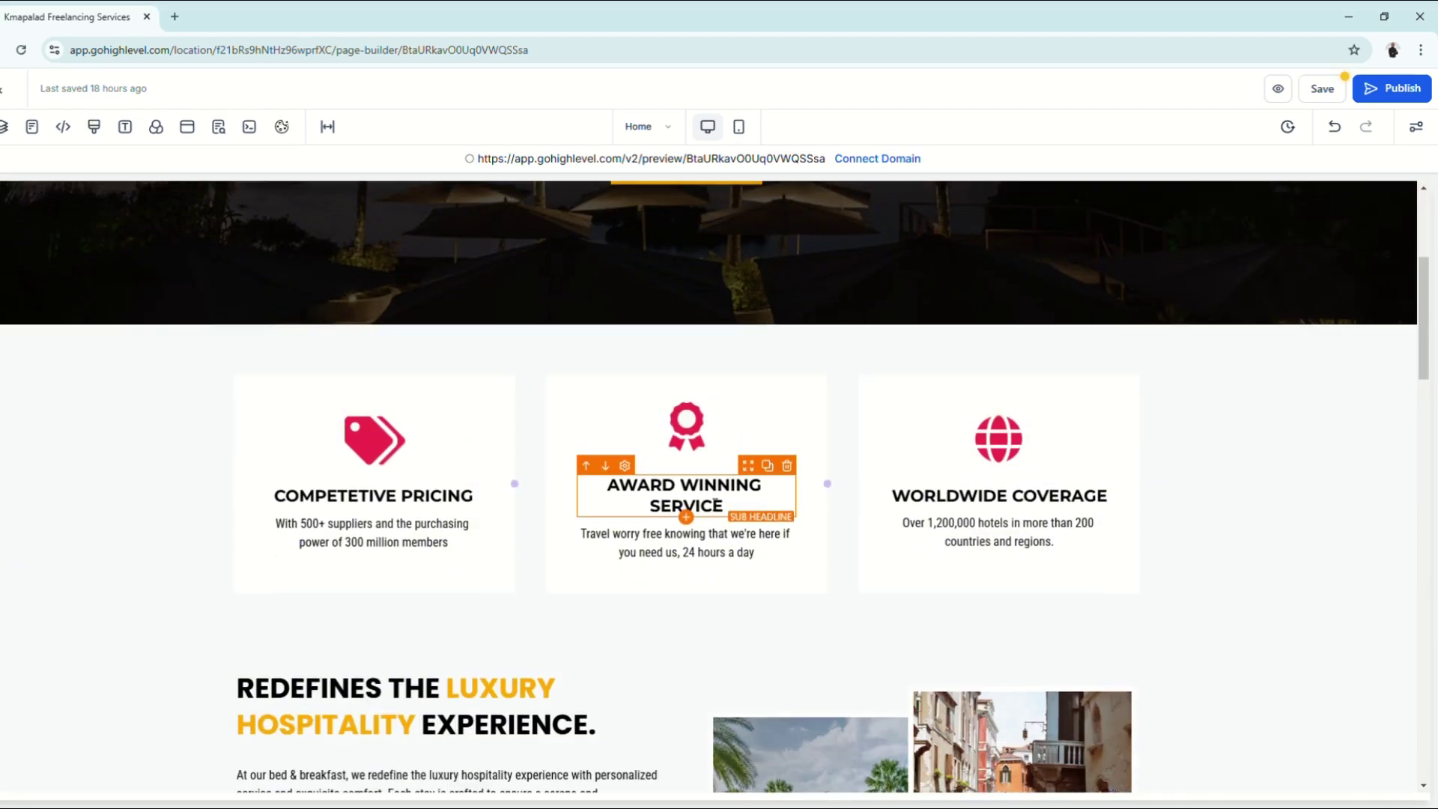
pyautogui.scroll(-2, 533, 475)
pyautogui.scroll(6, 615, 507)
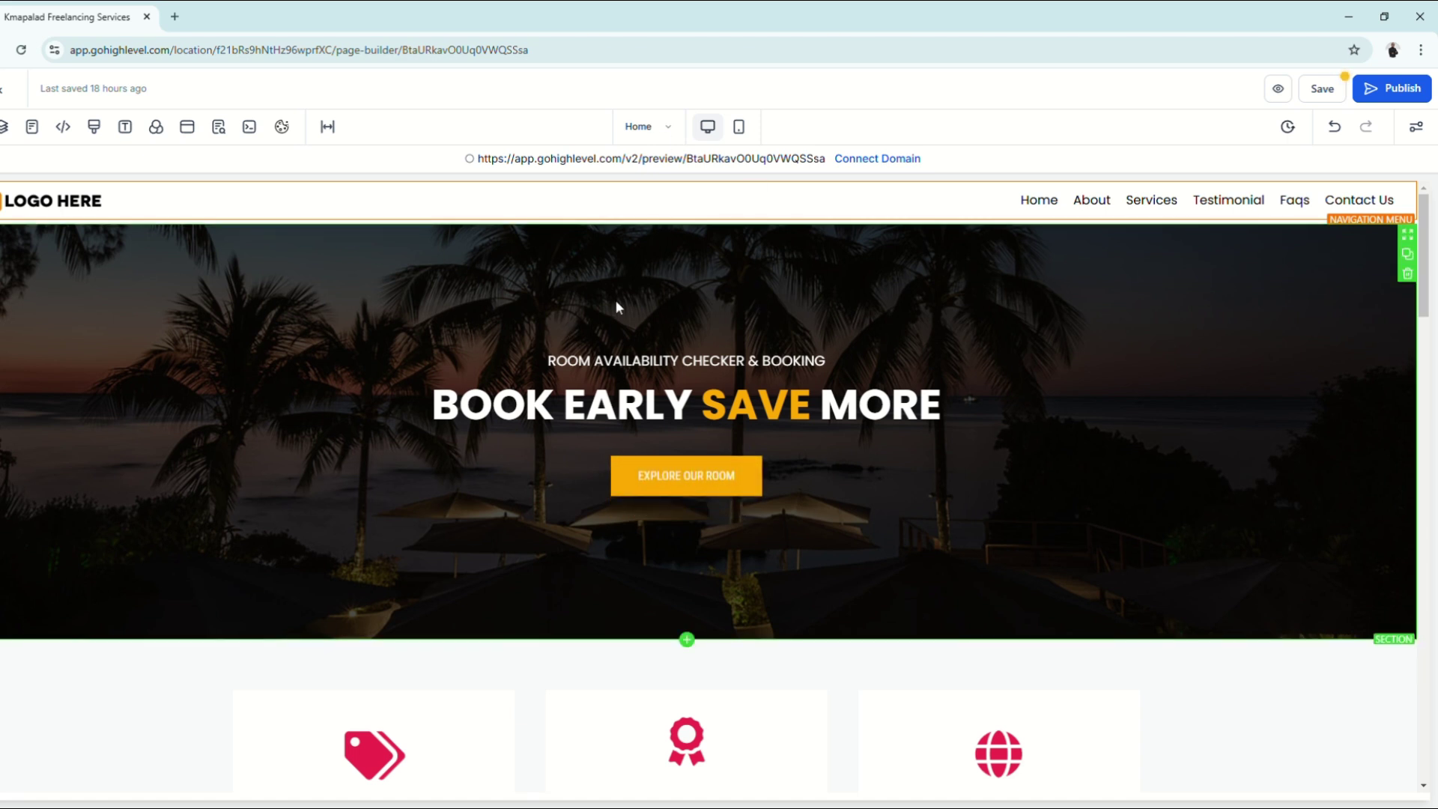
pyautogui.click(747, 198)
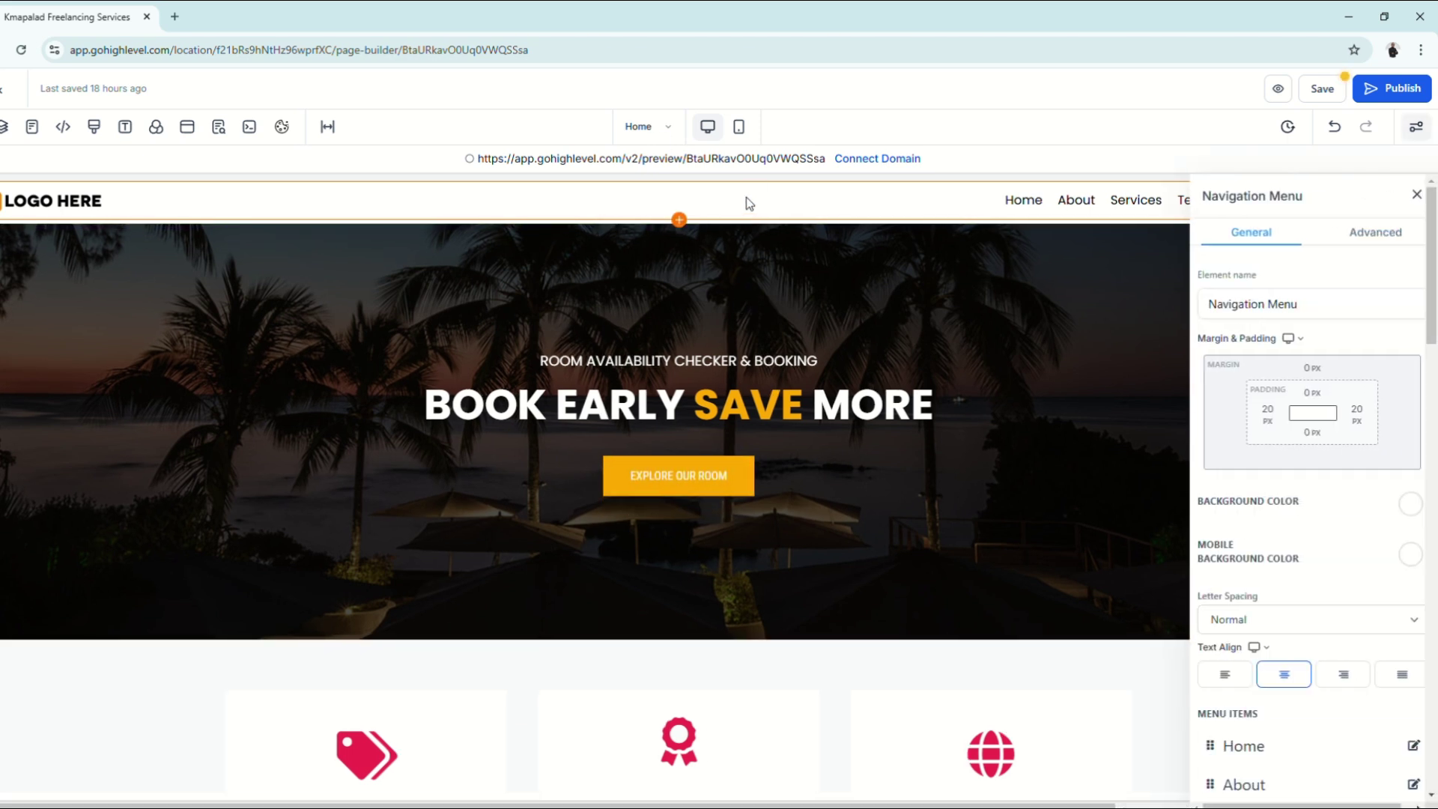
pyautogui.tripleClick(1215, 206)
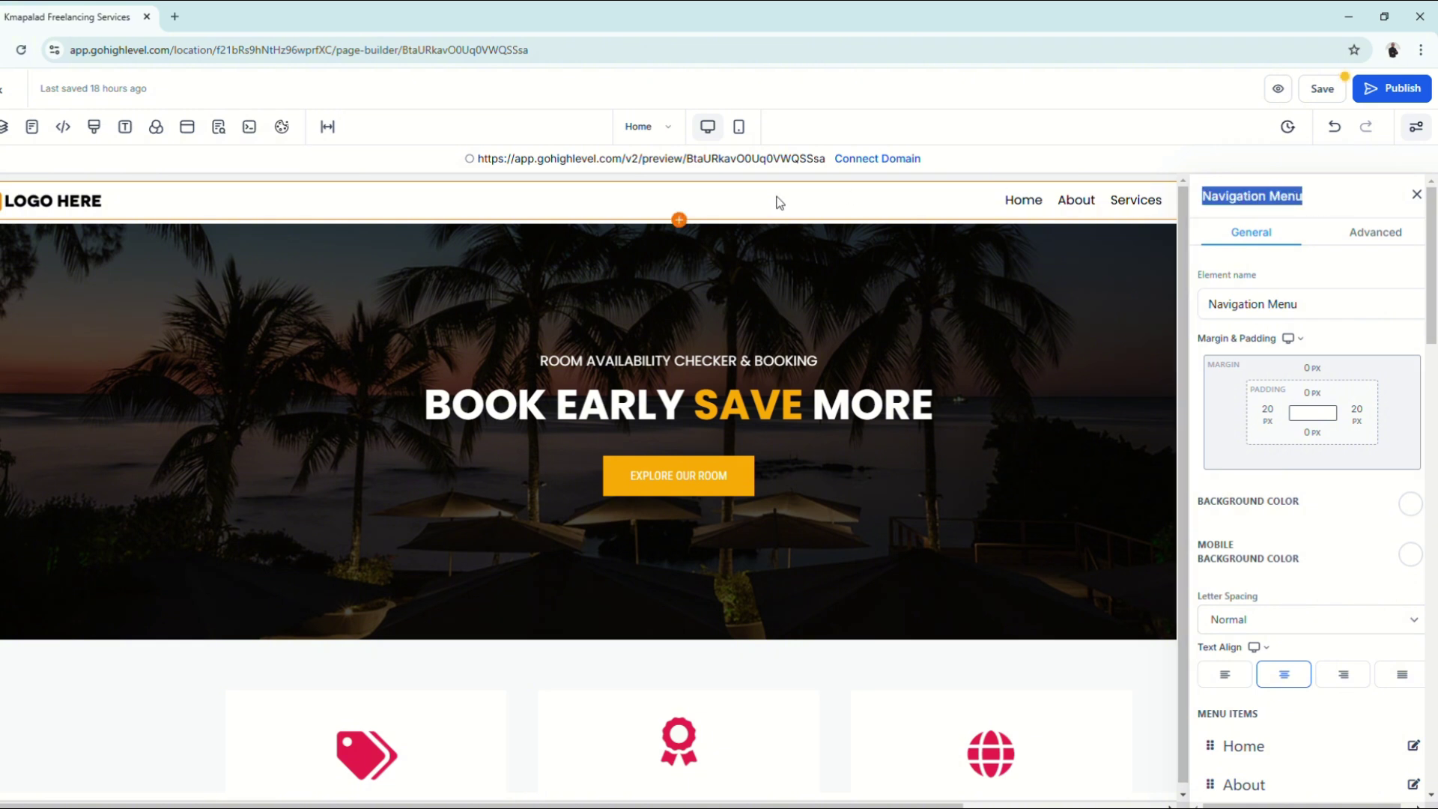
pyautogui.click(801, 272)
pyautogui.tripleClick(1242, 212)
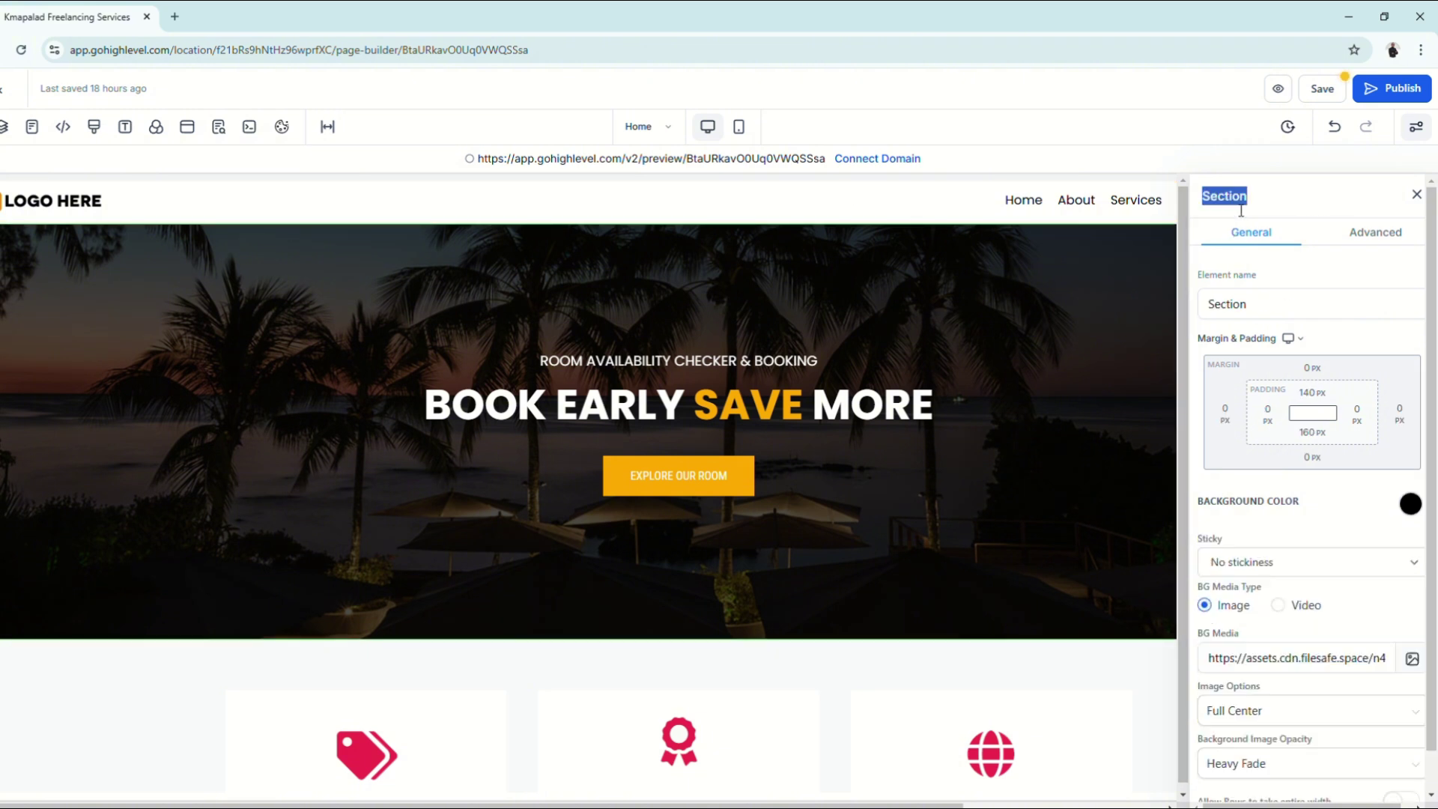
pyautogui.scroll(-1, 856, 478)
pyautogui.click(824, 327)
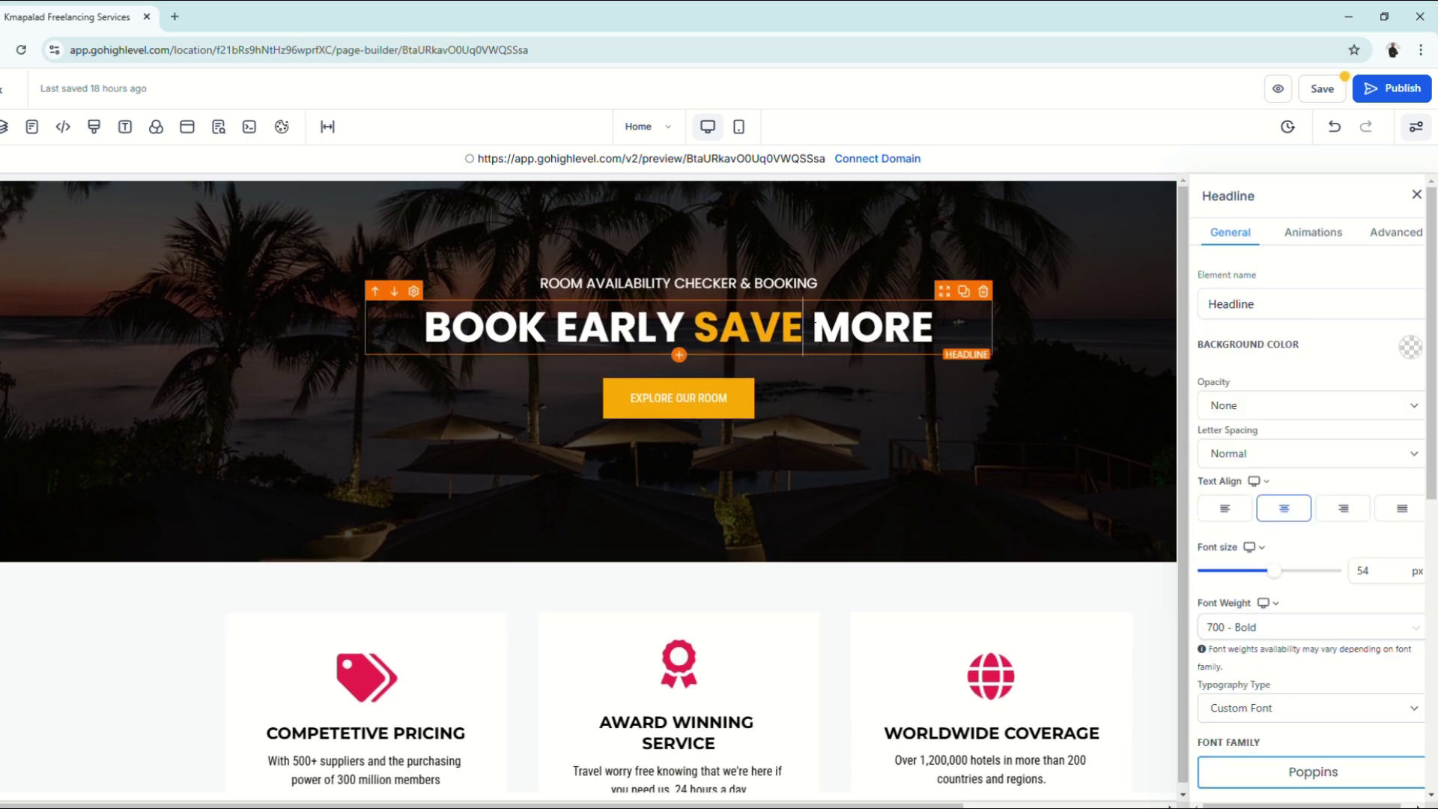
pyautogui.doubleClick(1238, 205)
pyautogui.scroll(-2, 708, 481)
pyautogui.click(708, 481)
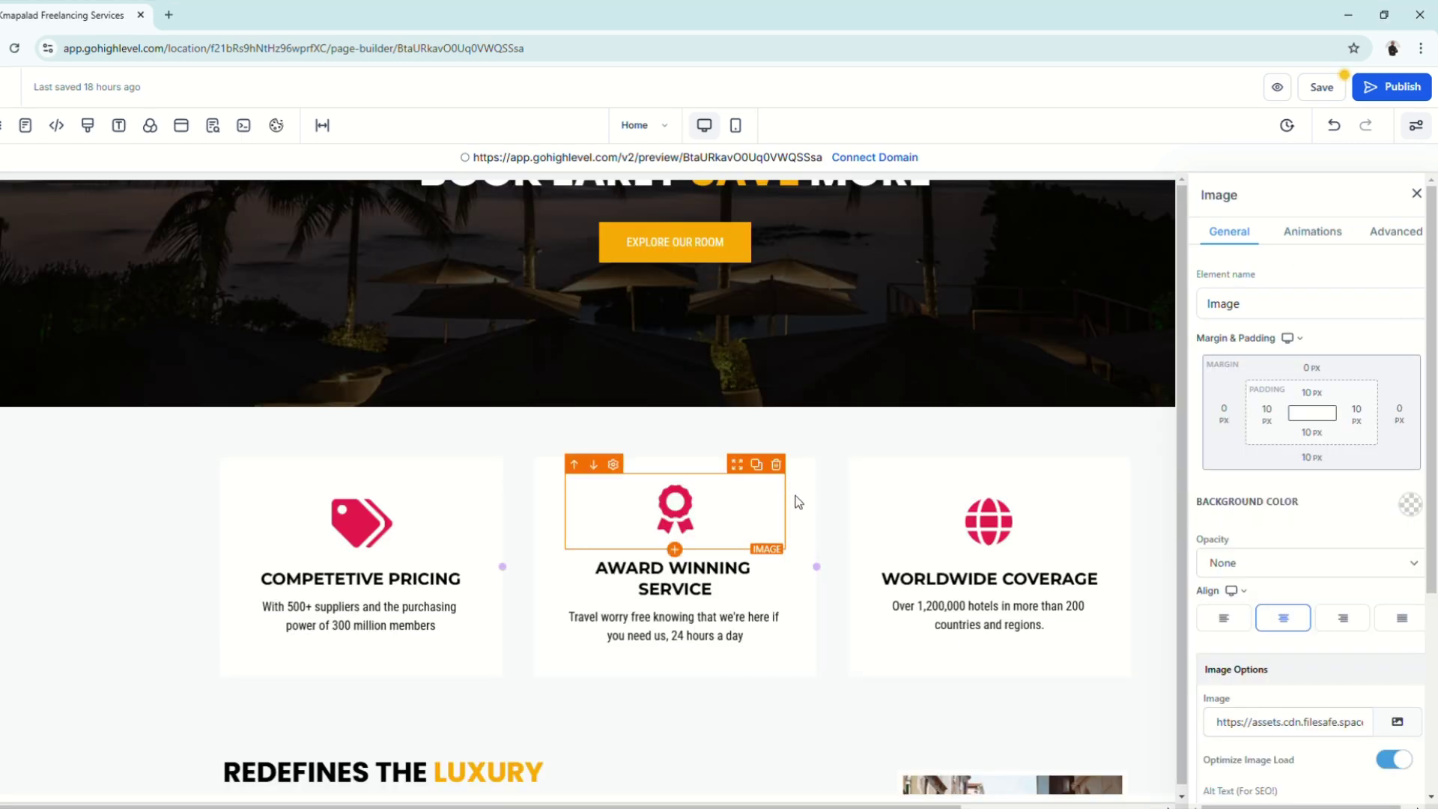
pyautogui.doubleClick(1229, 197)
pyautogui.click(806, 480)
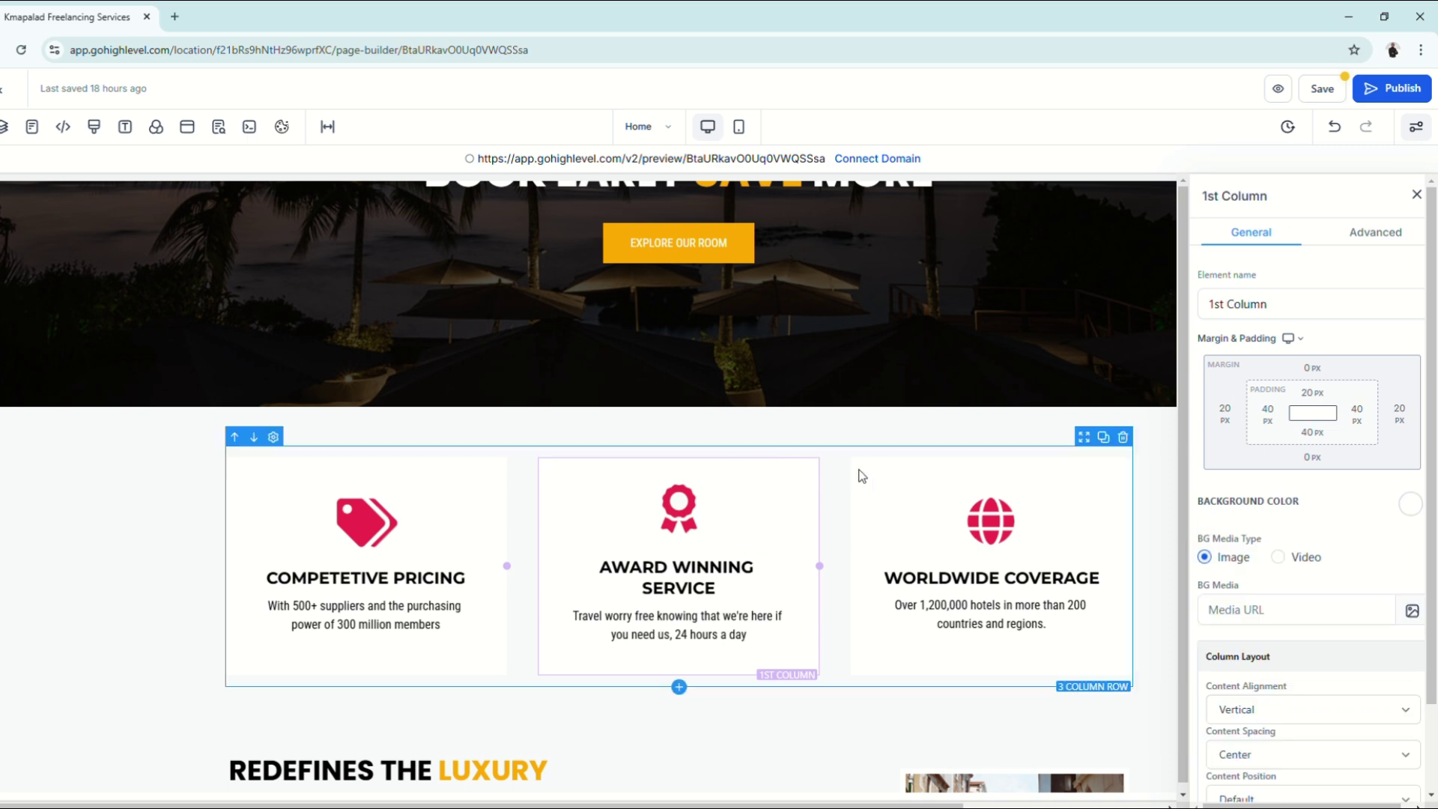
pyautogui.scroll(-3, 812, 533)
pyautogui.click(629, 558)
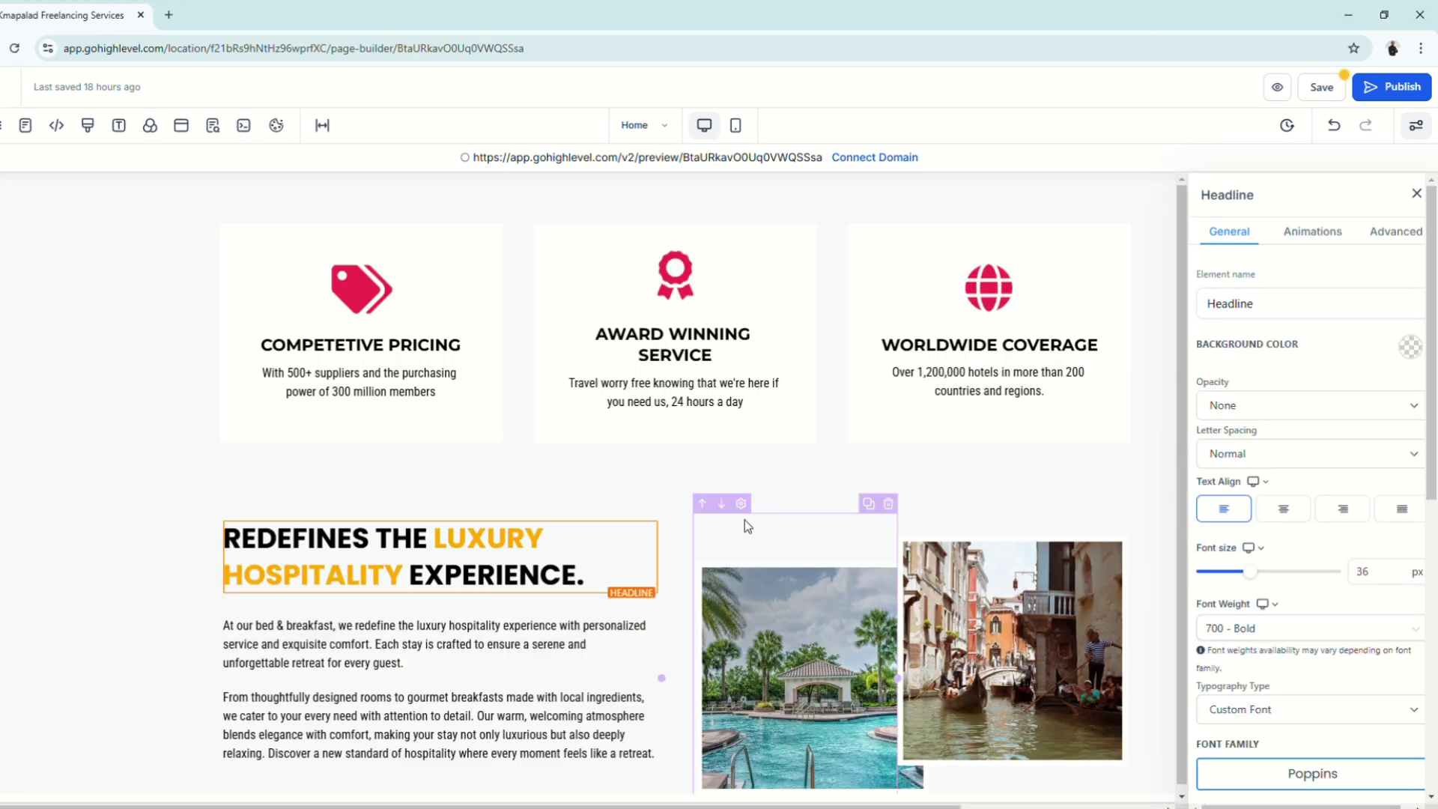
pyautogui.click(745, 525)
pyautogui.click(667, 515)
pyautogui.scroll(-2, 1126, 366)
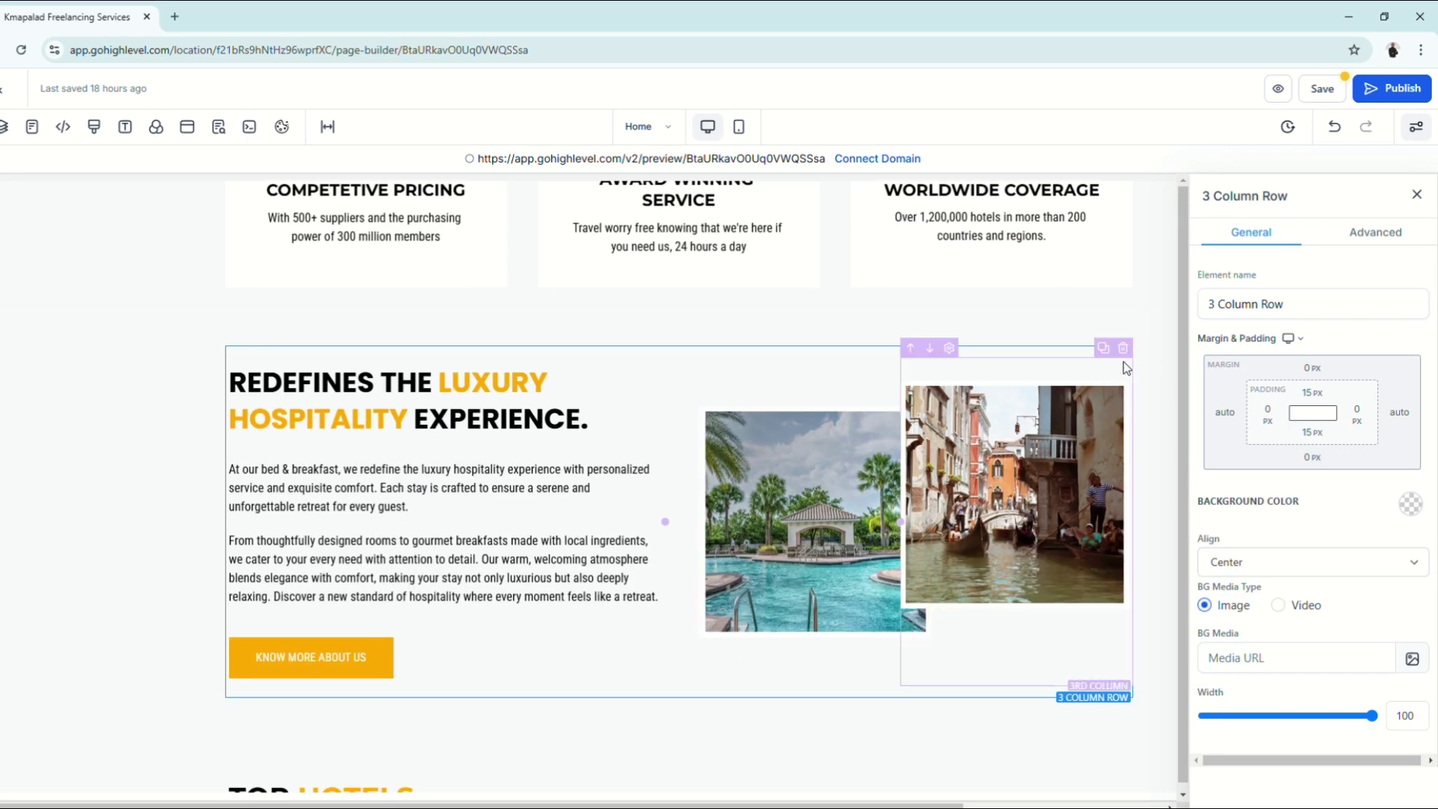
pyautogui.moveTo(1296, 196); pyautogui.dragTo(1198, 197)
pyautogui.click(798, 484)
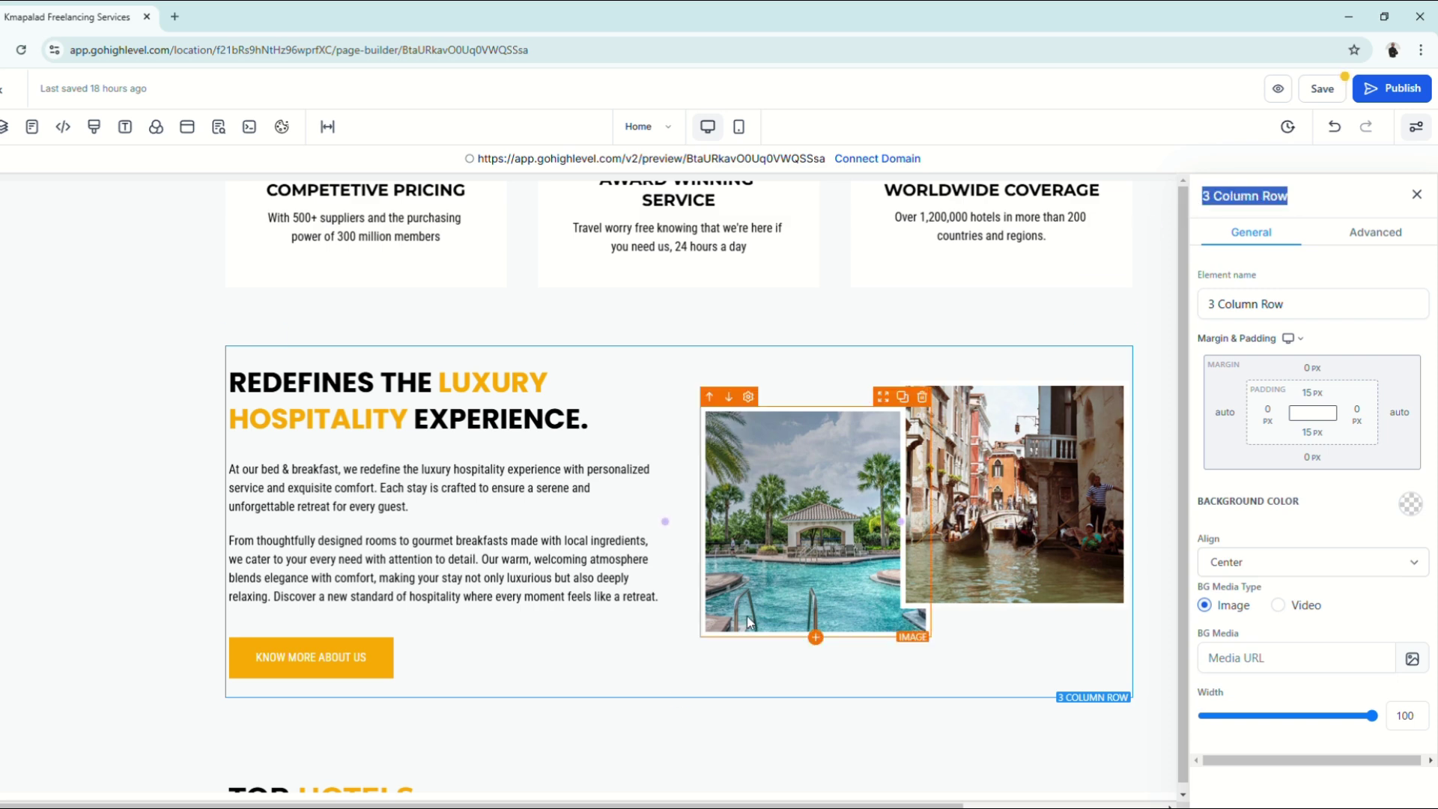
pyautogui.scroll(-2, 749, 622)
pyautogui.click(723, 642)
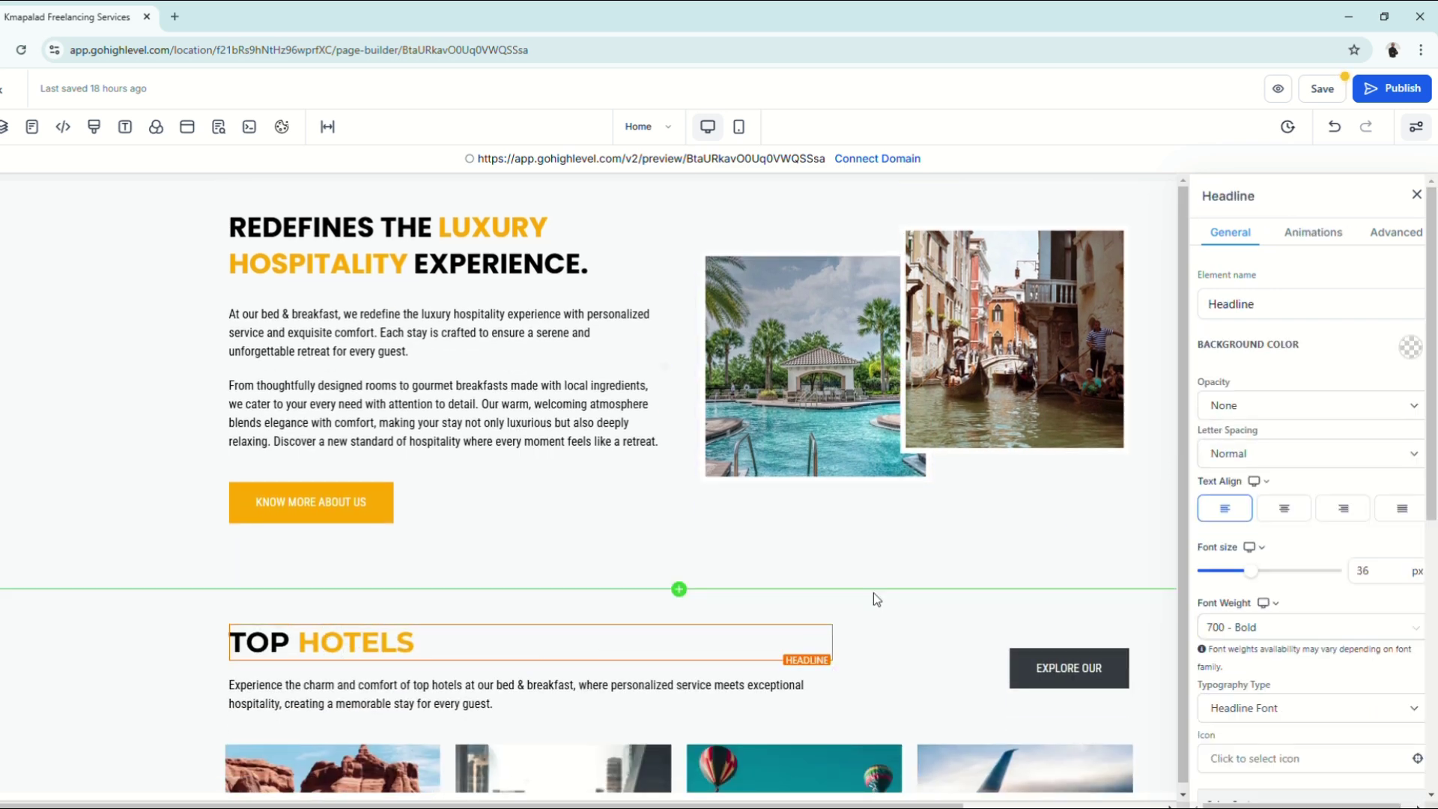
pyautogui.scroll(-3, 877, 600)
pyautogui.scroll(9, 884, 605)
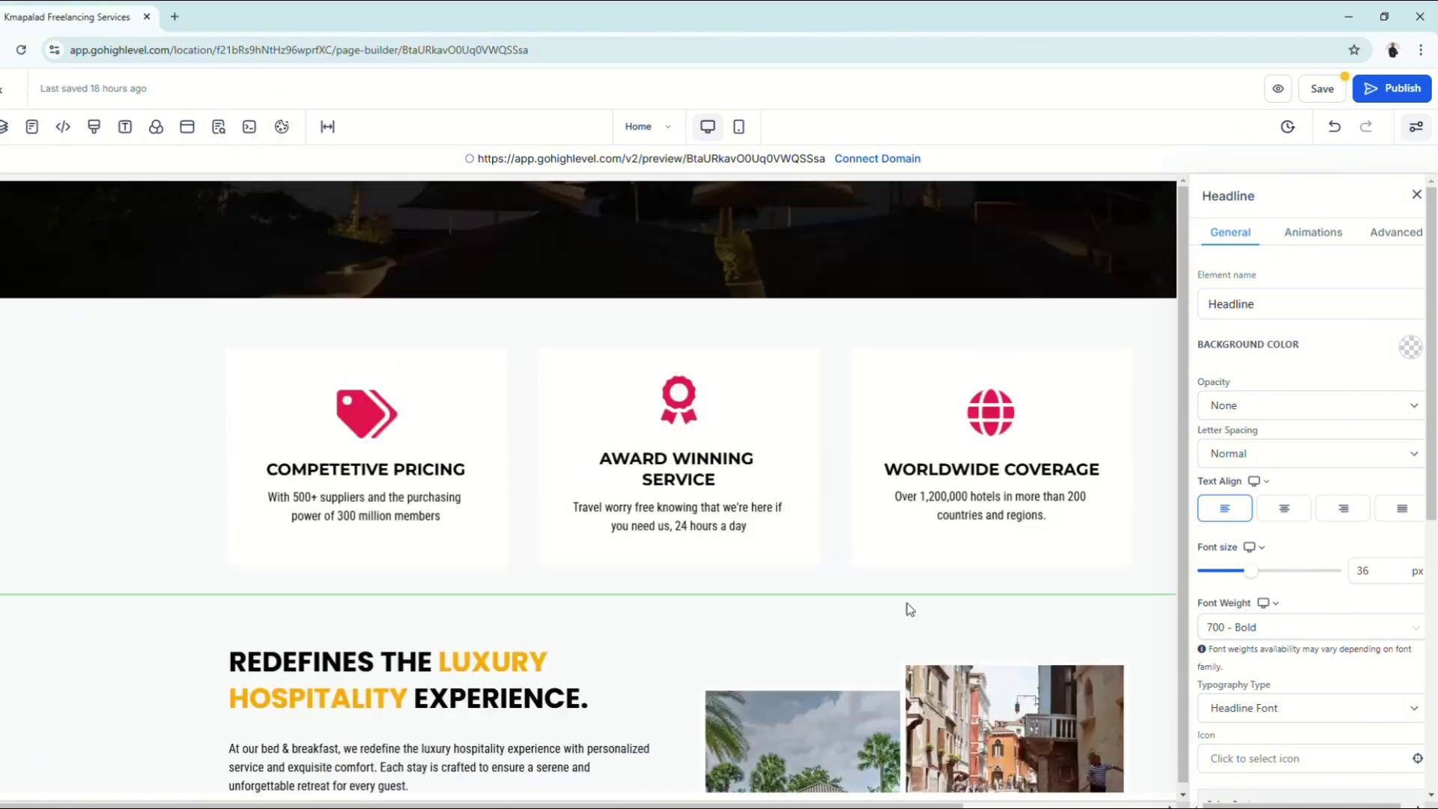
pyautogui.scroll(5, 907, 604)
pyautogui.click(815, 202)
pyautogui.click(814, 200)
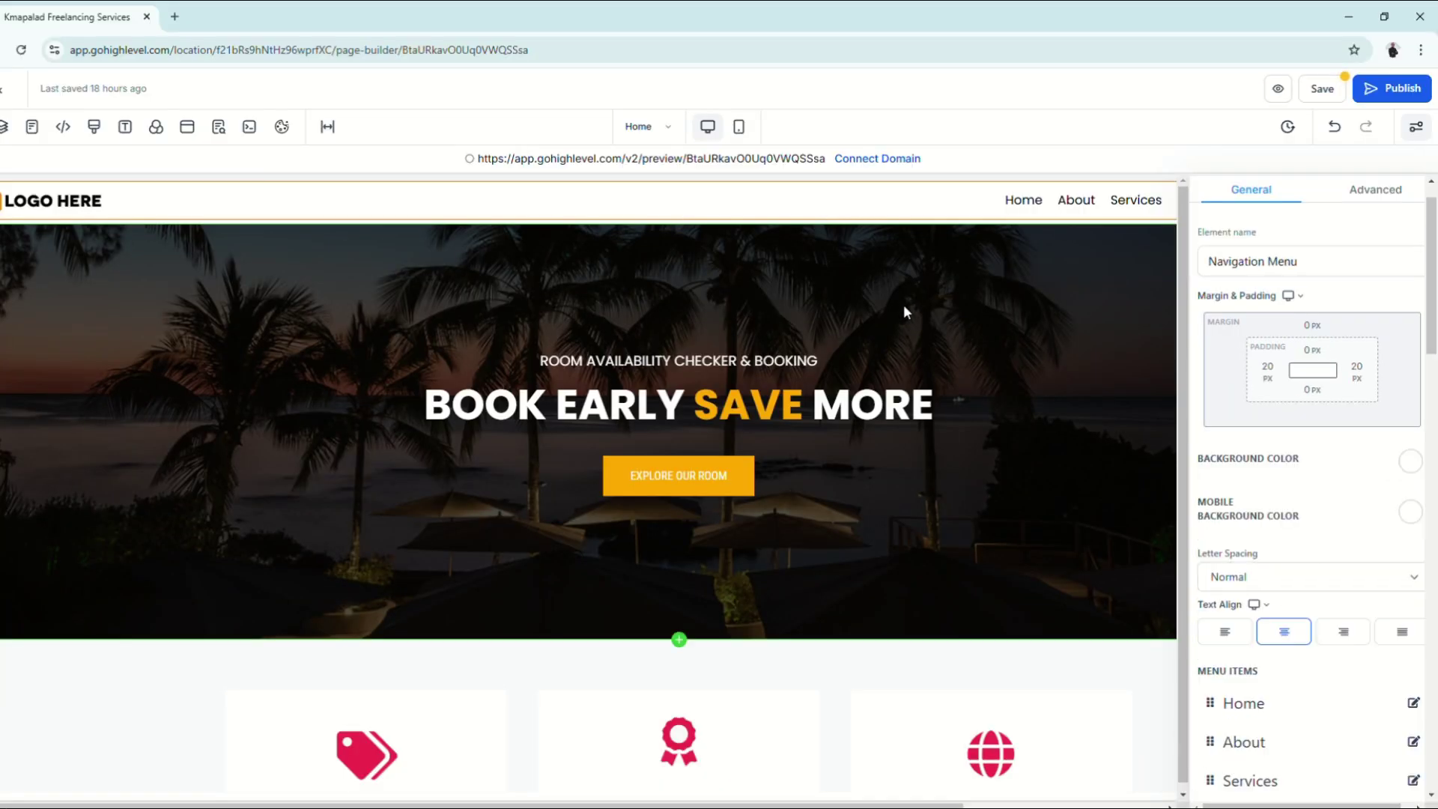
pyautogui.click(904, 304)
pyautogui.click(857, 693)
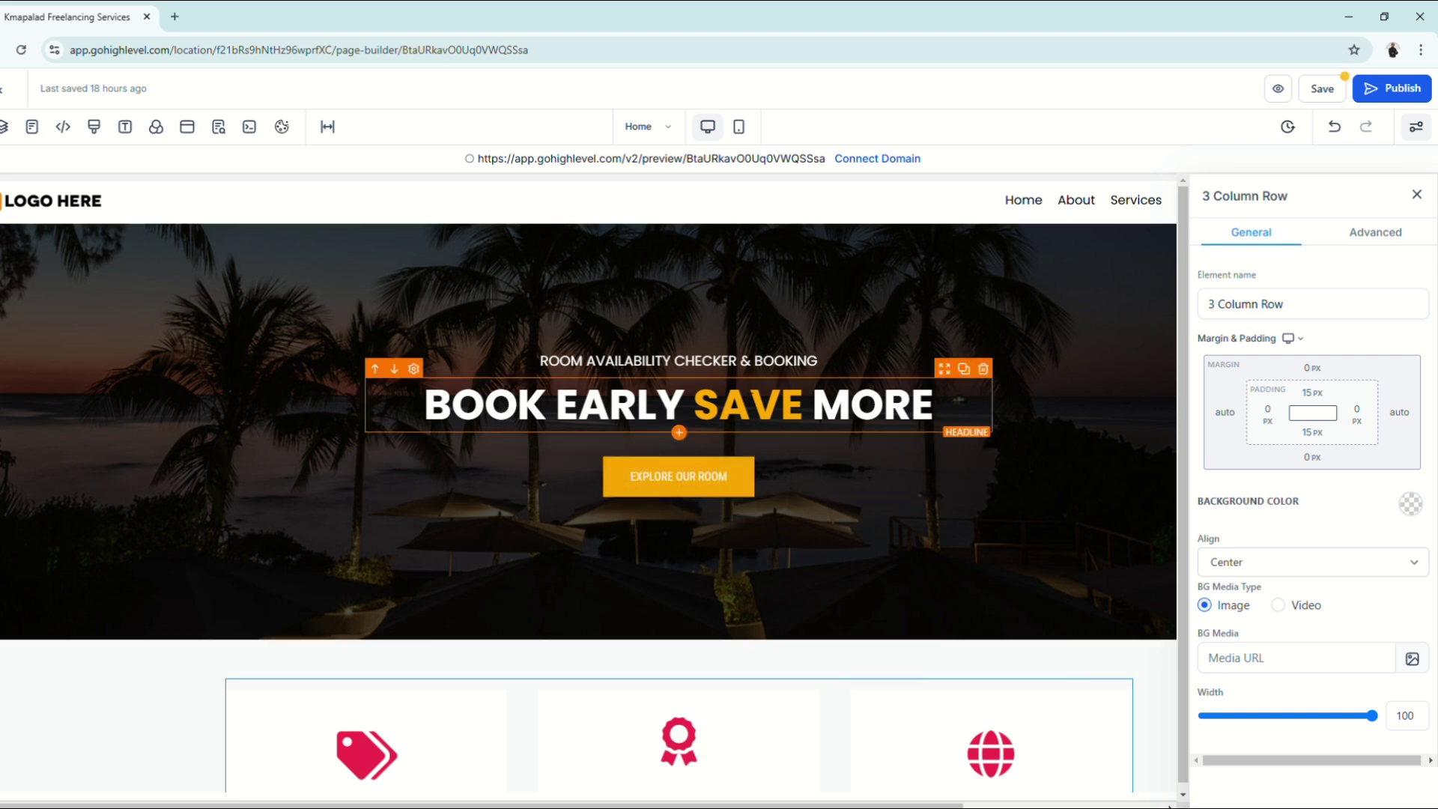
pyautogui.click(750, 405)
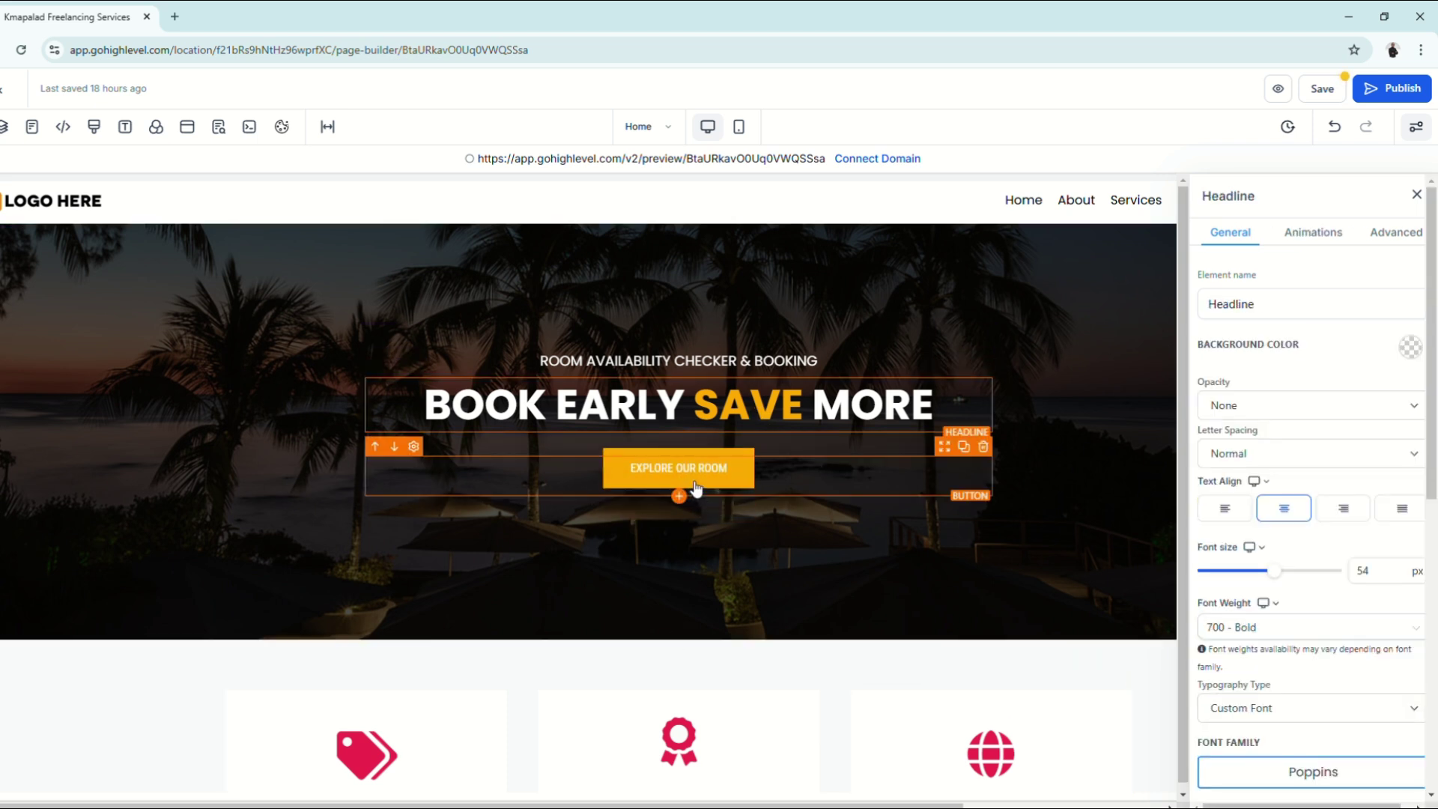
pyautogui.click(835, 468)
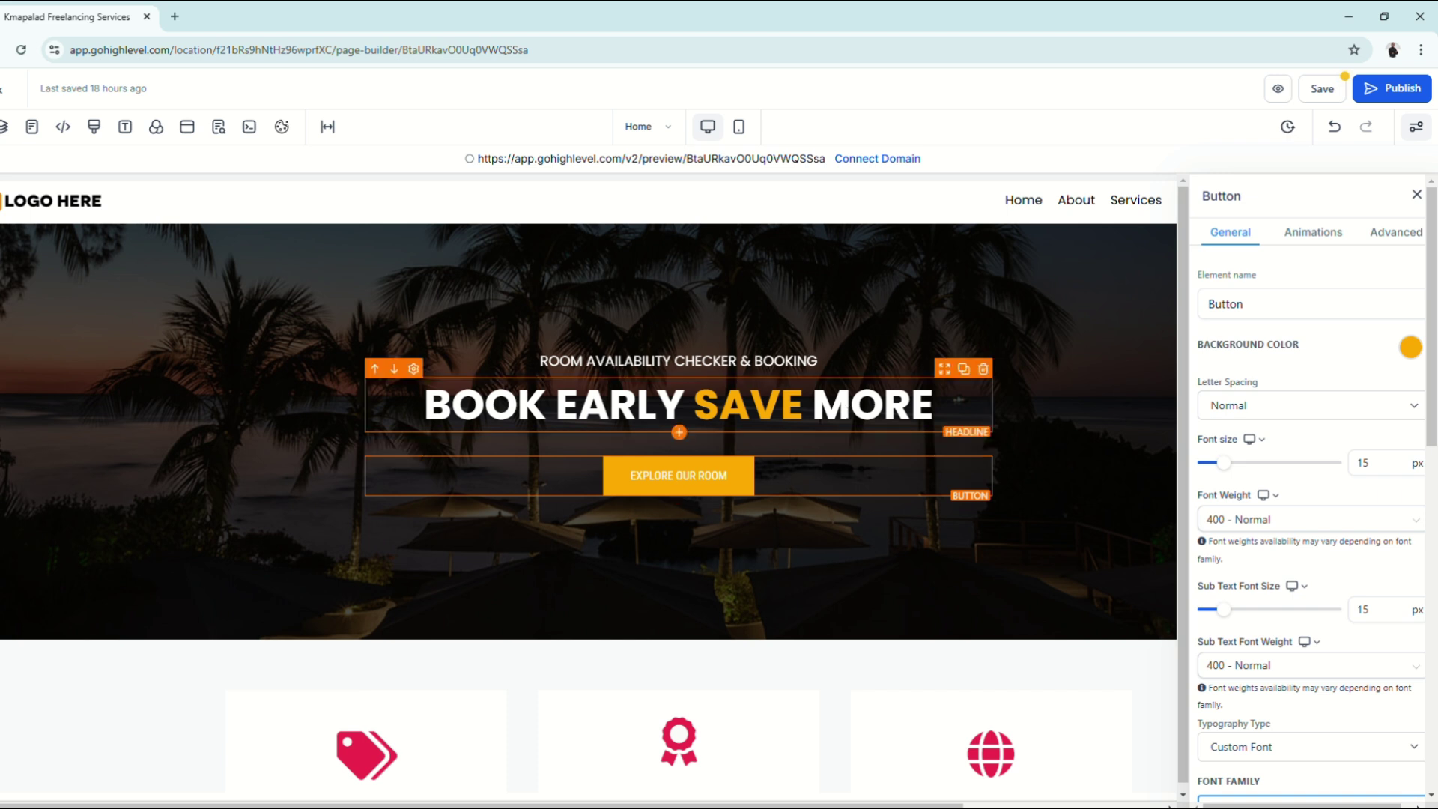
pyautogui.click(839, 408)
pyautogui.click(775, 360)
pyautogui.click(807, 276)
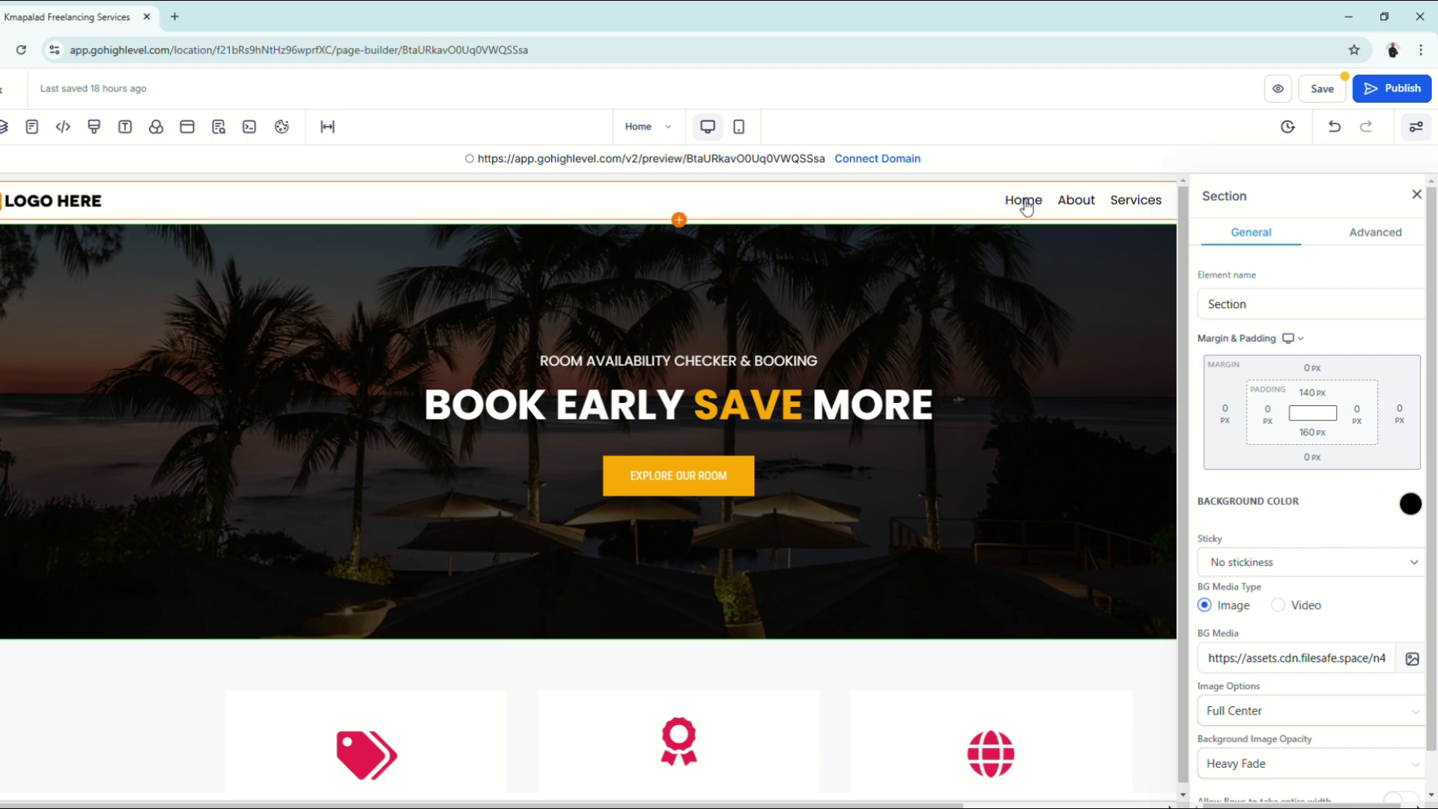
pyautogui.scroll(-1, 1303, 536)
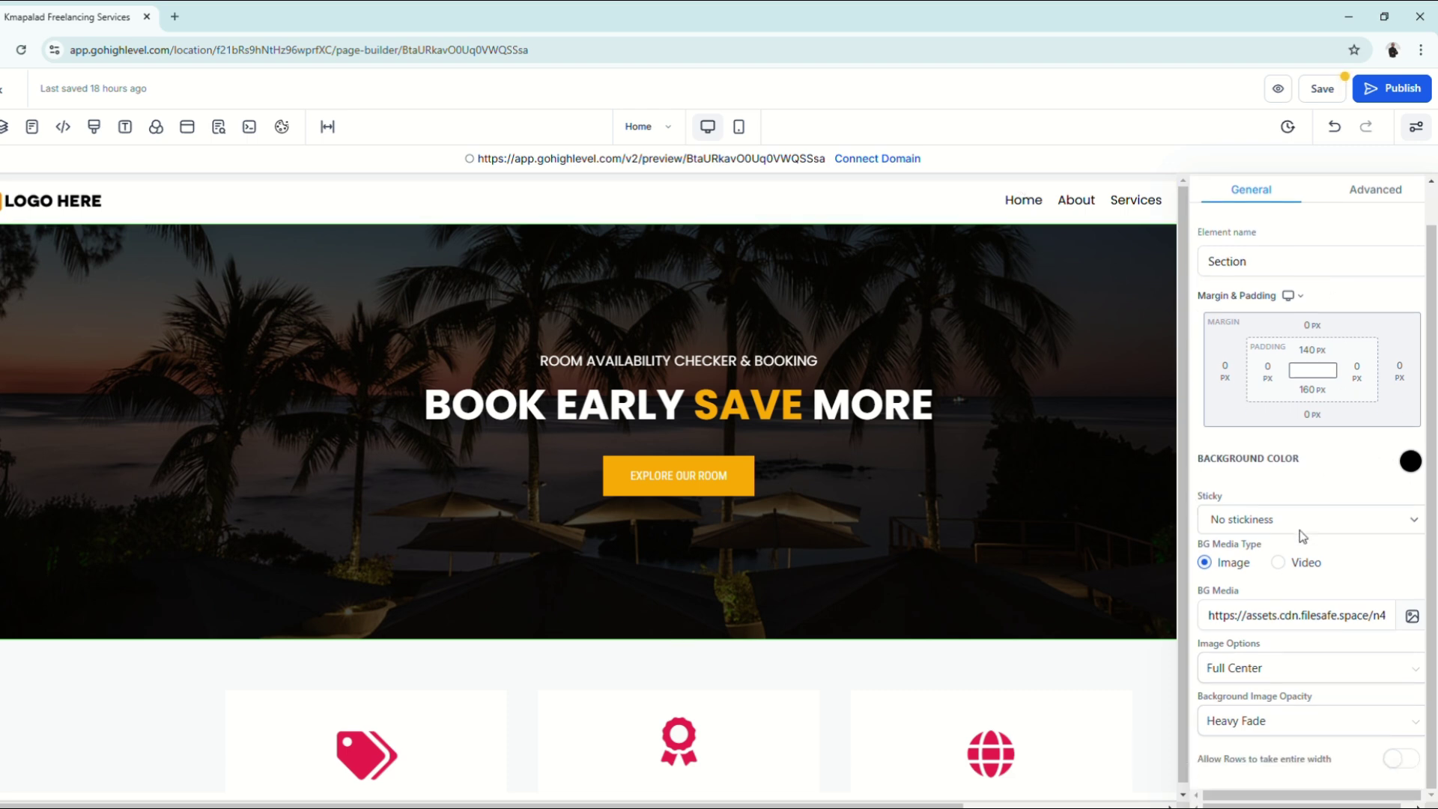
pyautogui.click(1416, 127)
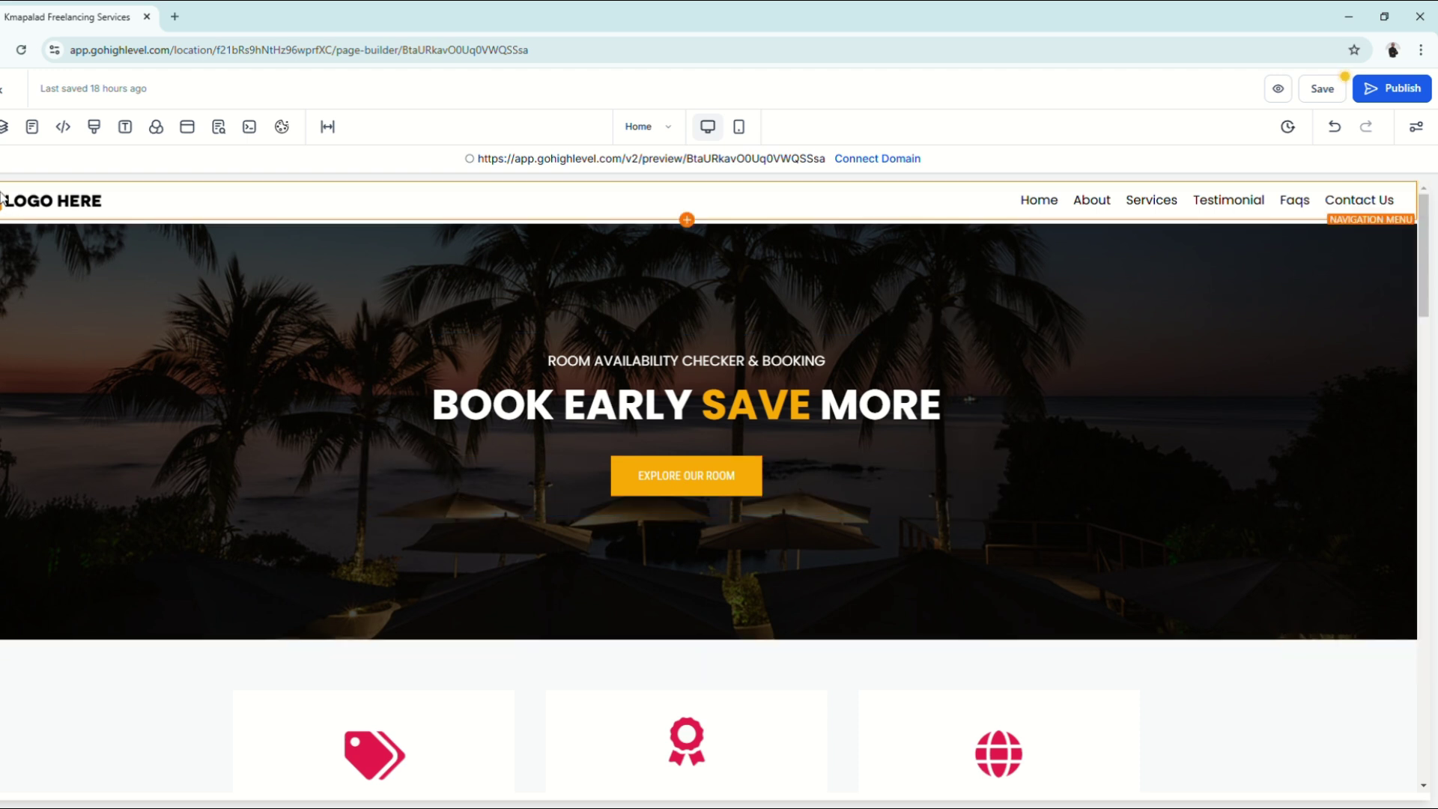
# Step: Open the navigation menu's settings and scroll down to Brand Logo Config
pyautogui.click(13, 215)
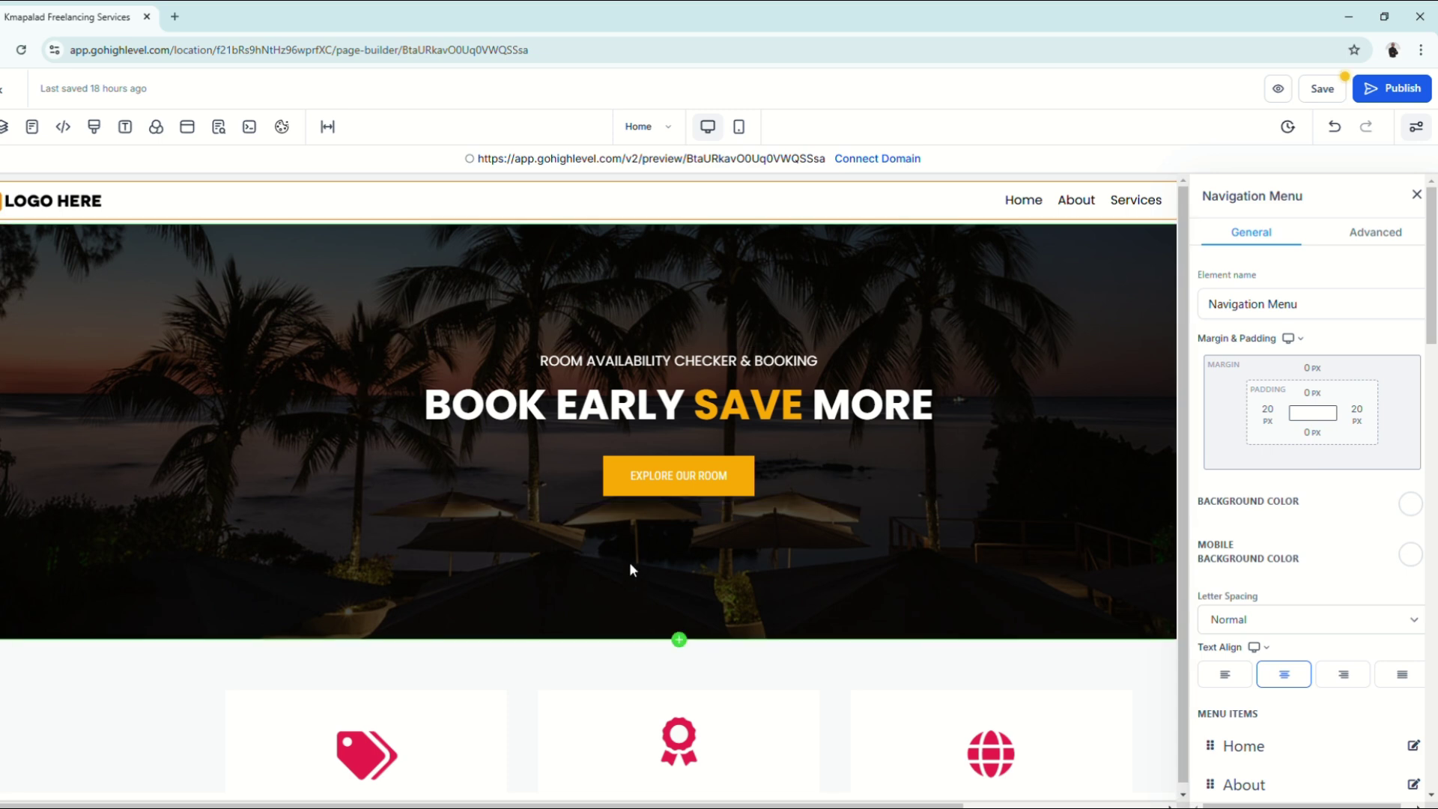
pyautogui.scroll(-3, 629, 566)
pyautogui.scroll(3, 869, 741)
pyautogui.scroll(-3, 1348, 701)
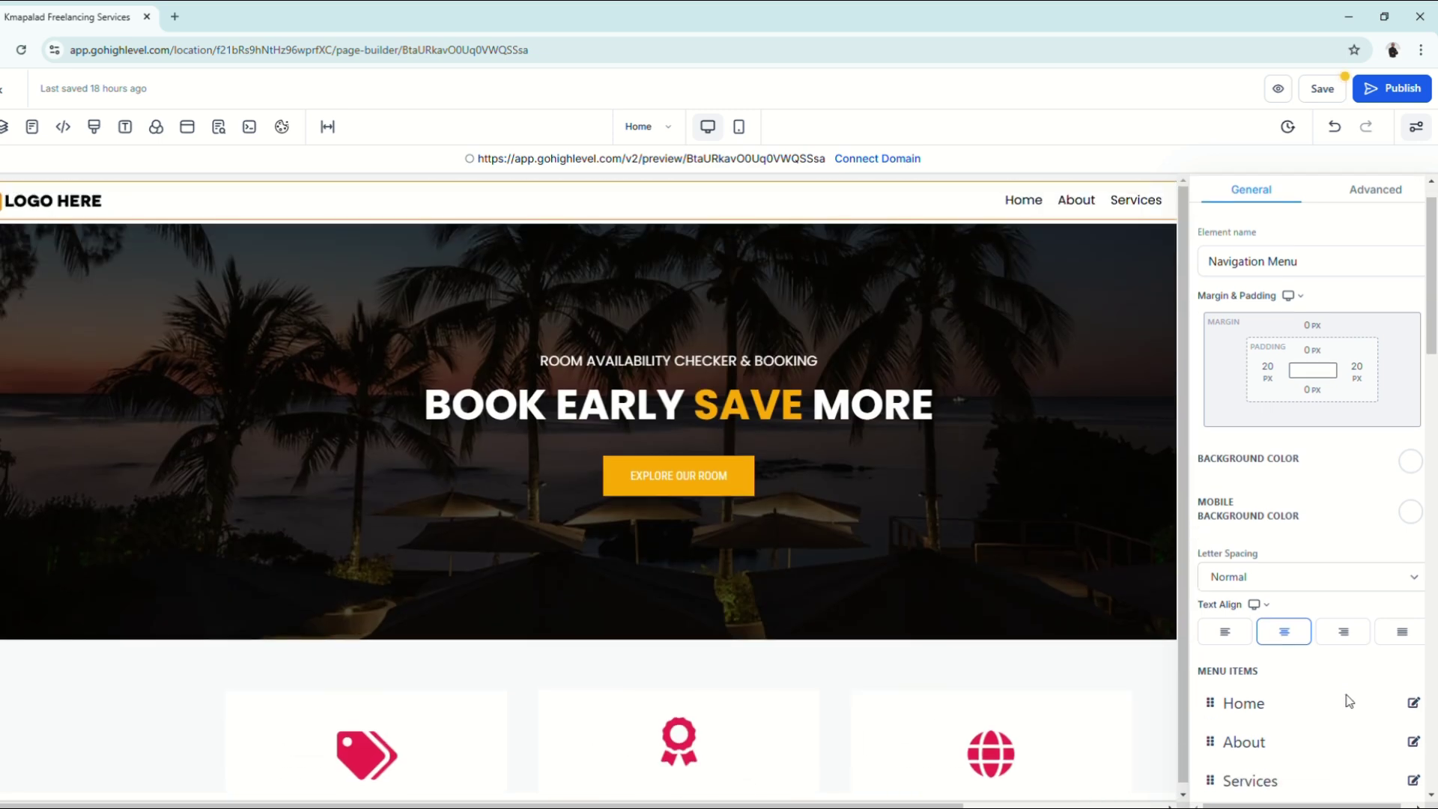
pyautogui.scroll(-4, 1349, 702)
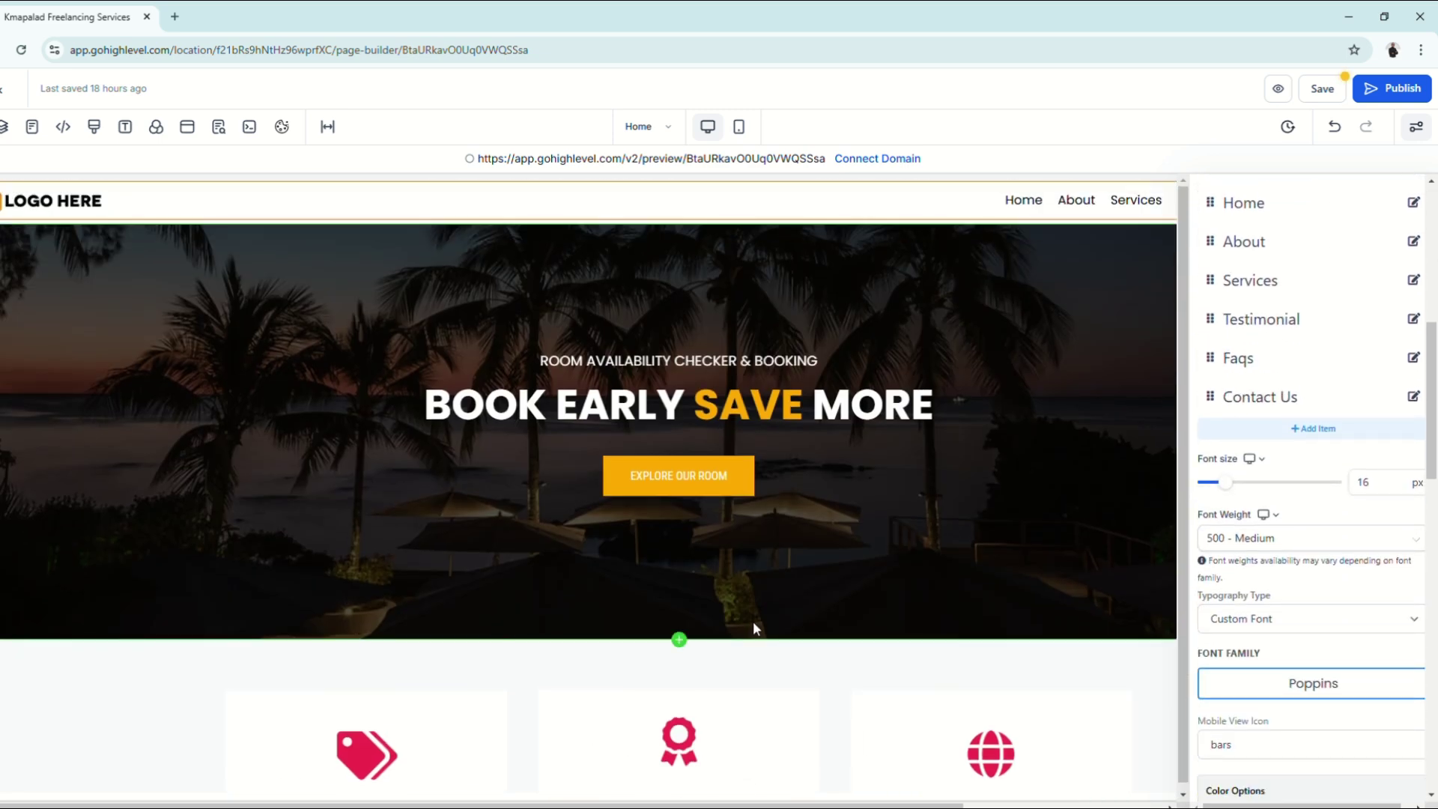
pyautogui.scroll(-1, 1428, 727)
pyautogui.scroll(-8, 1261, 708)
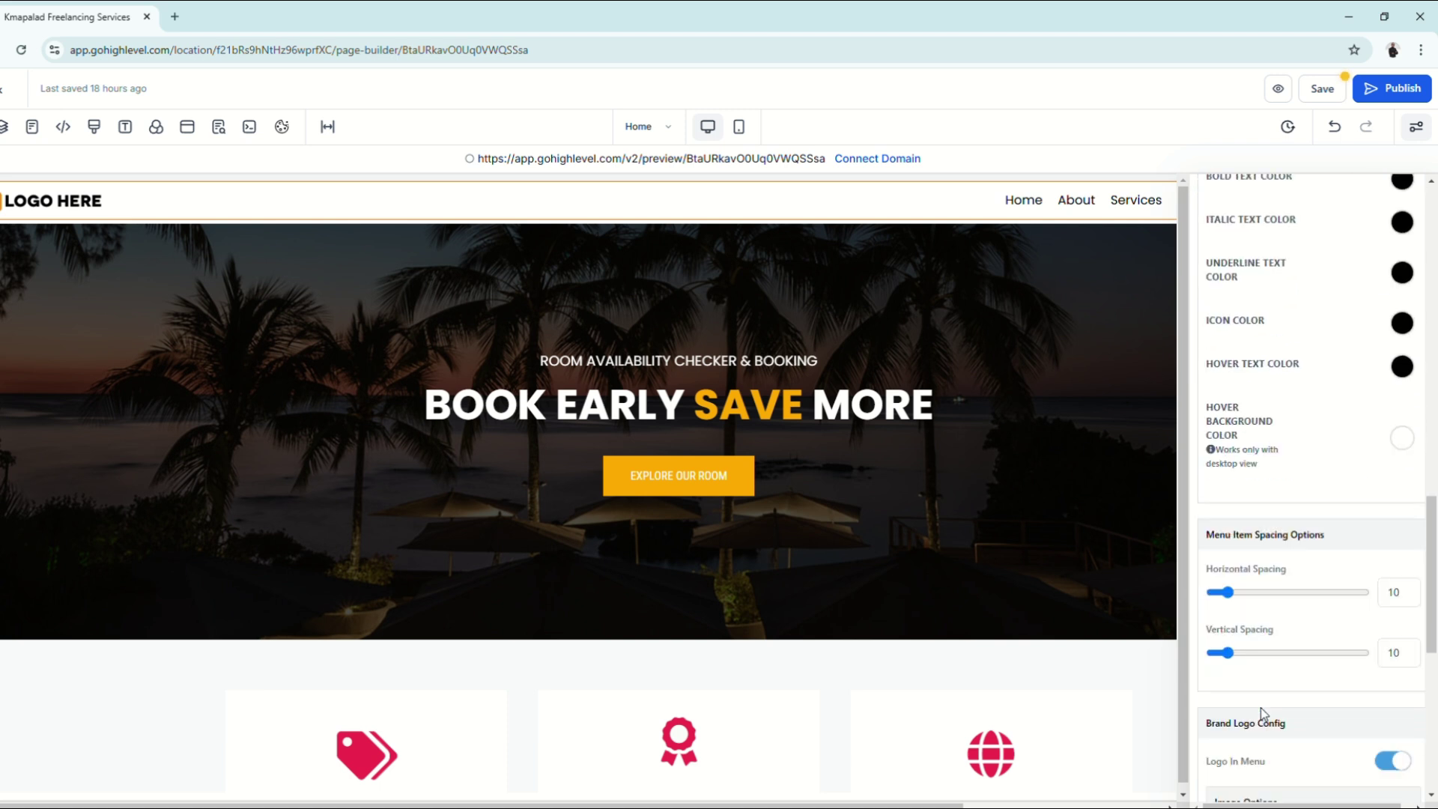
pyautogui.scroll(-5, 1261, 708)
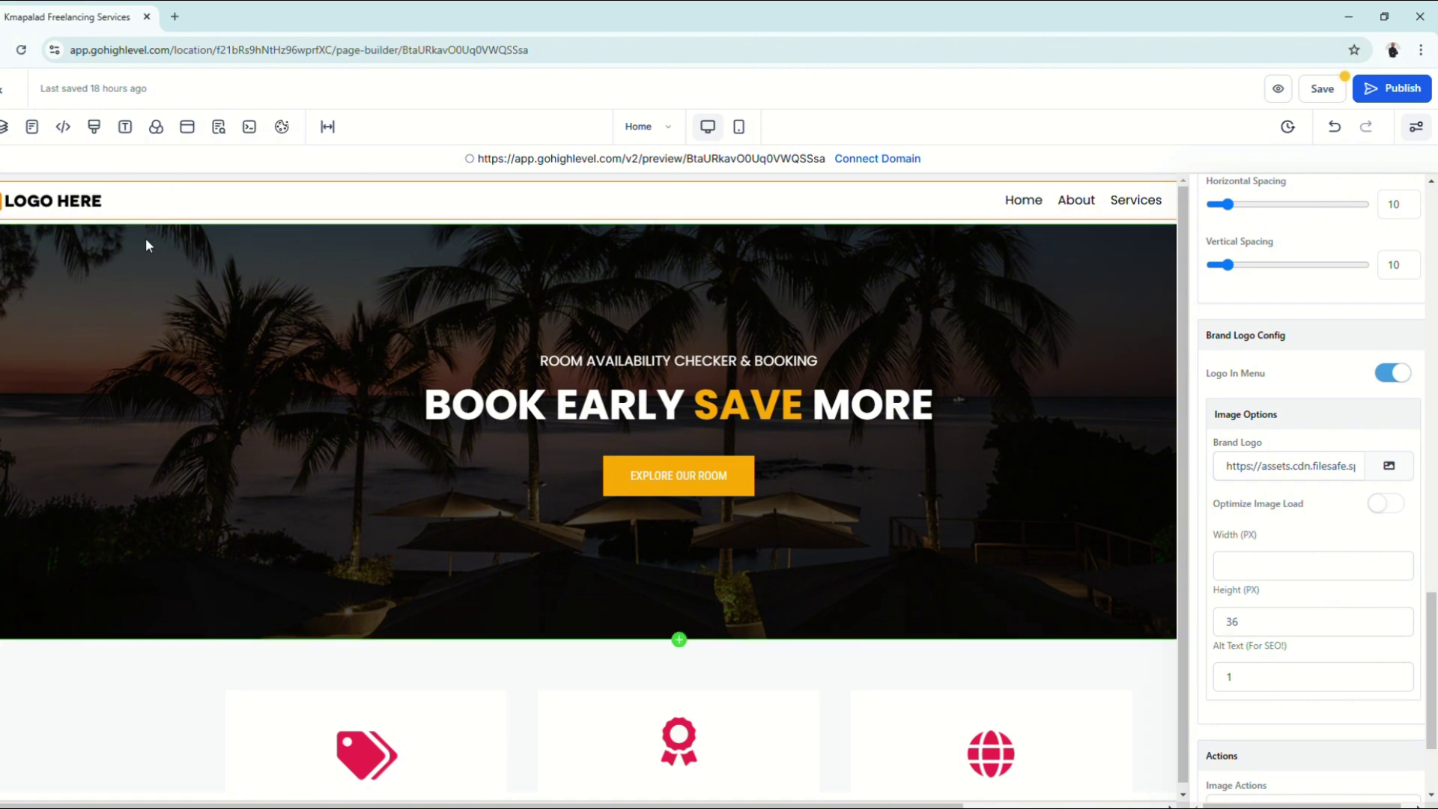
# Step: Copy the Euforia Guest House logo's link from Media Storage
pyautogui.click(1409, 476)
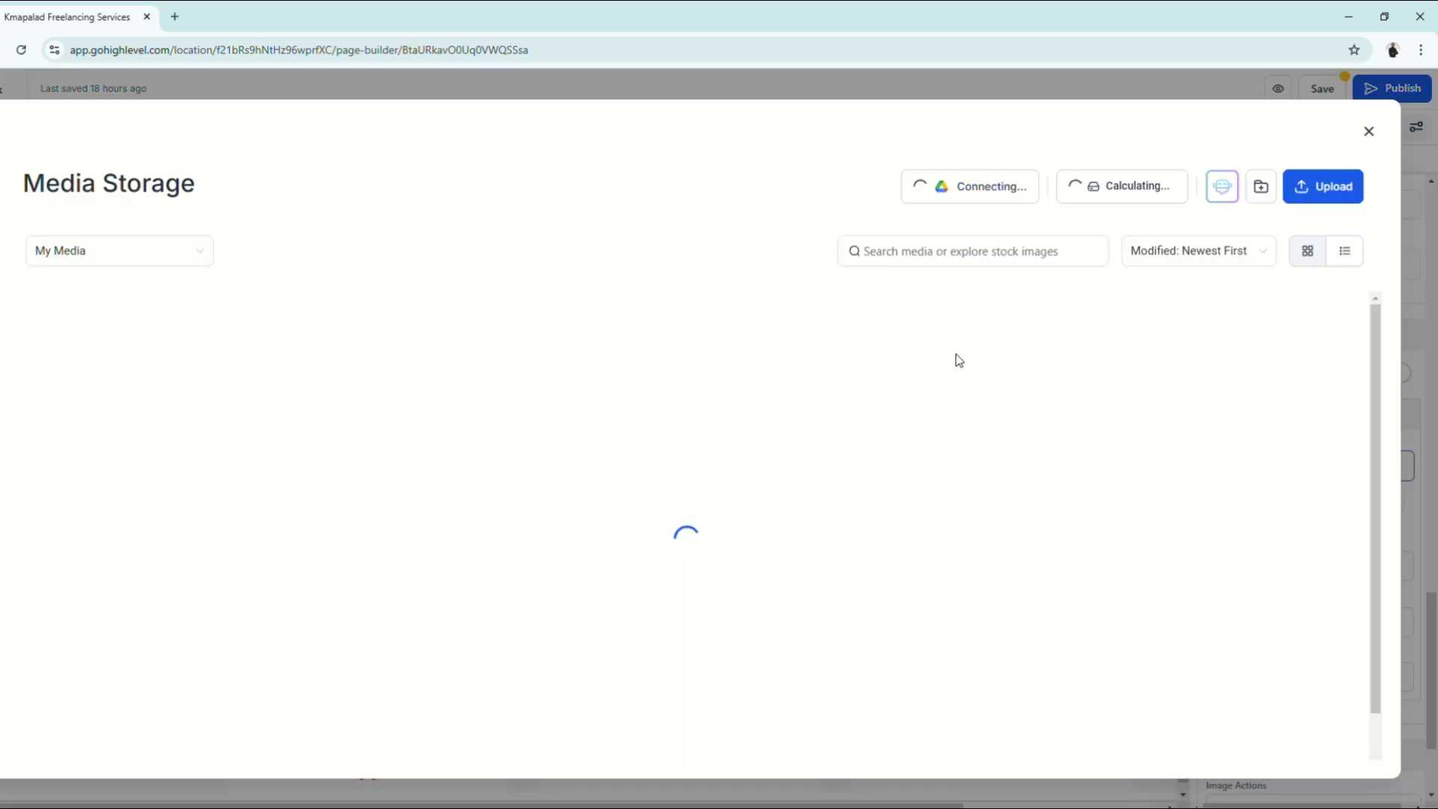
pyautogui.click(408, 526)
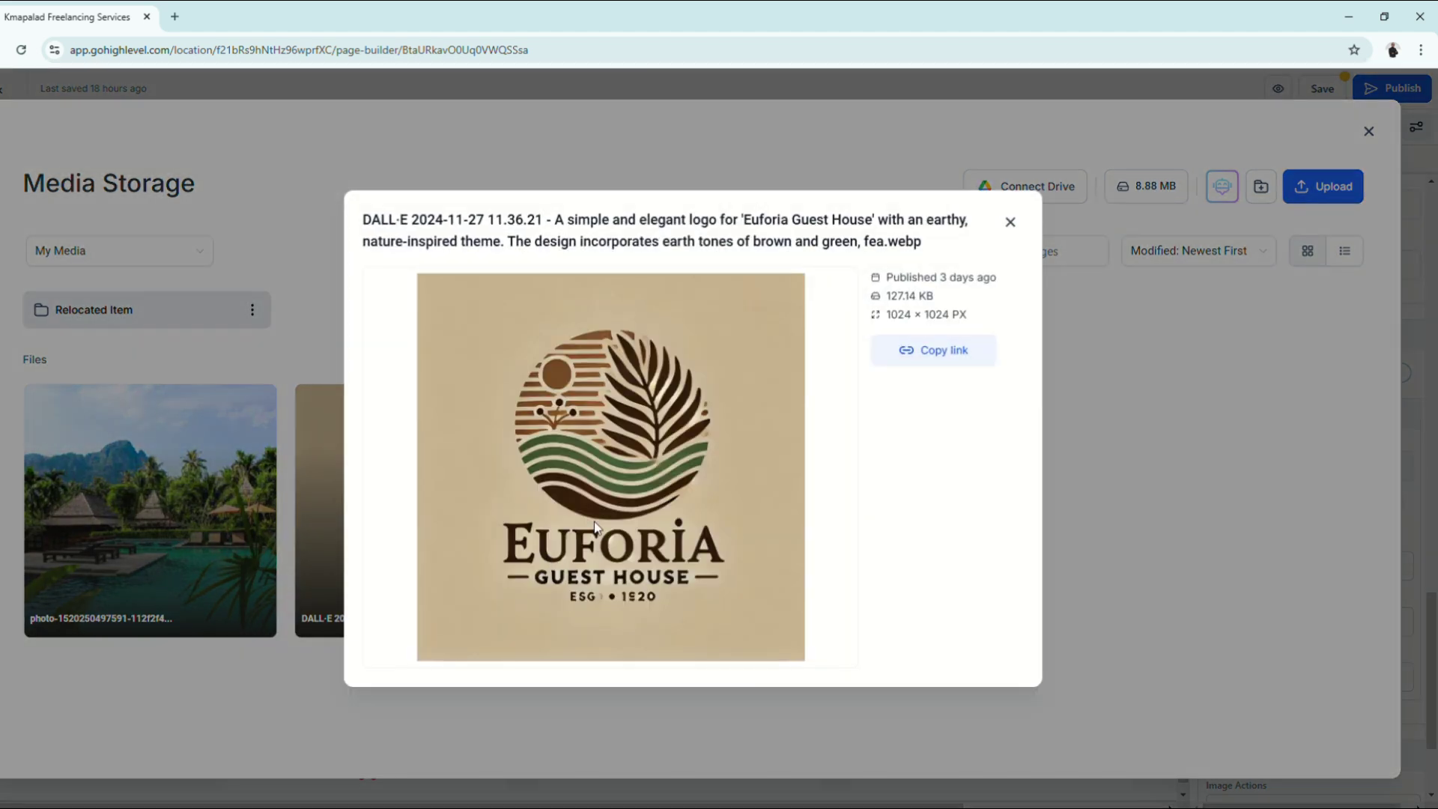
pyautogui.click(1011, 223)
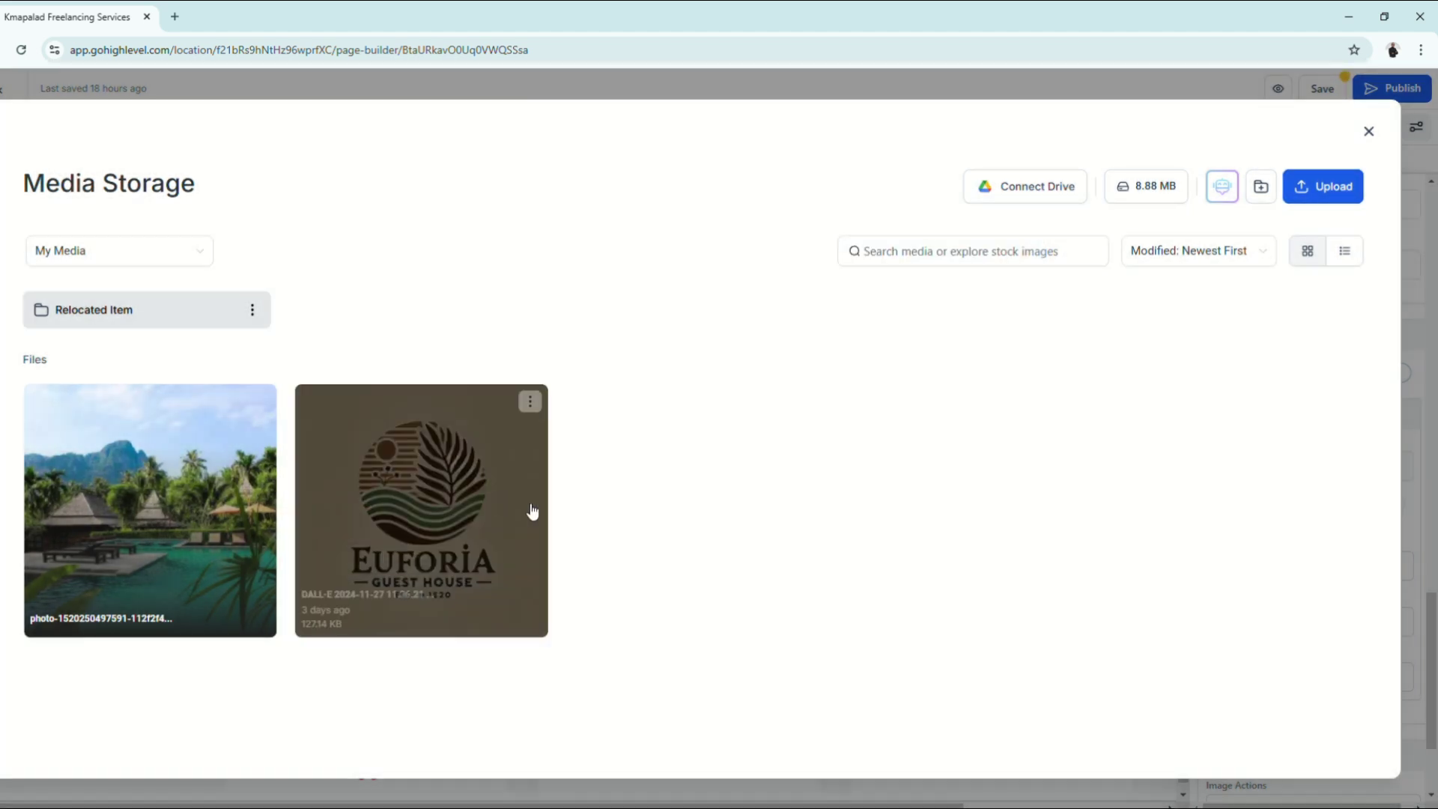
pyautogui.click(442, 503)
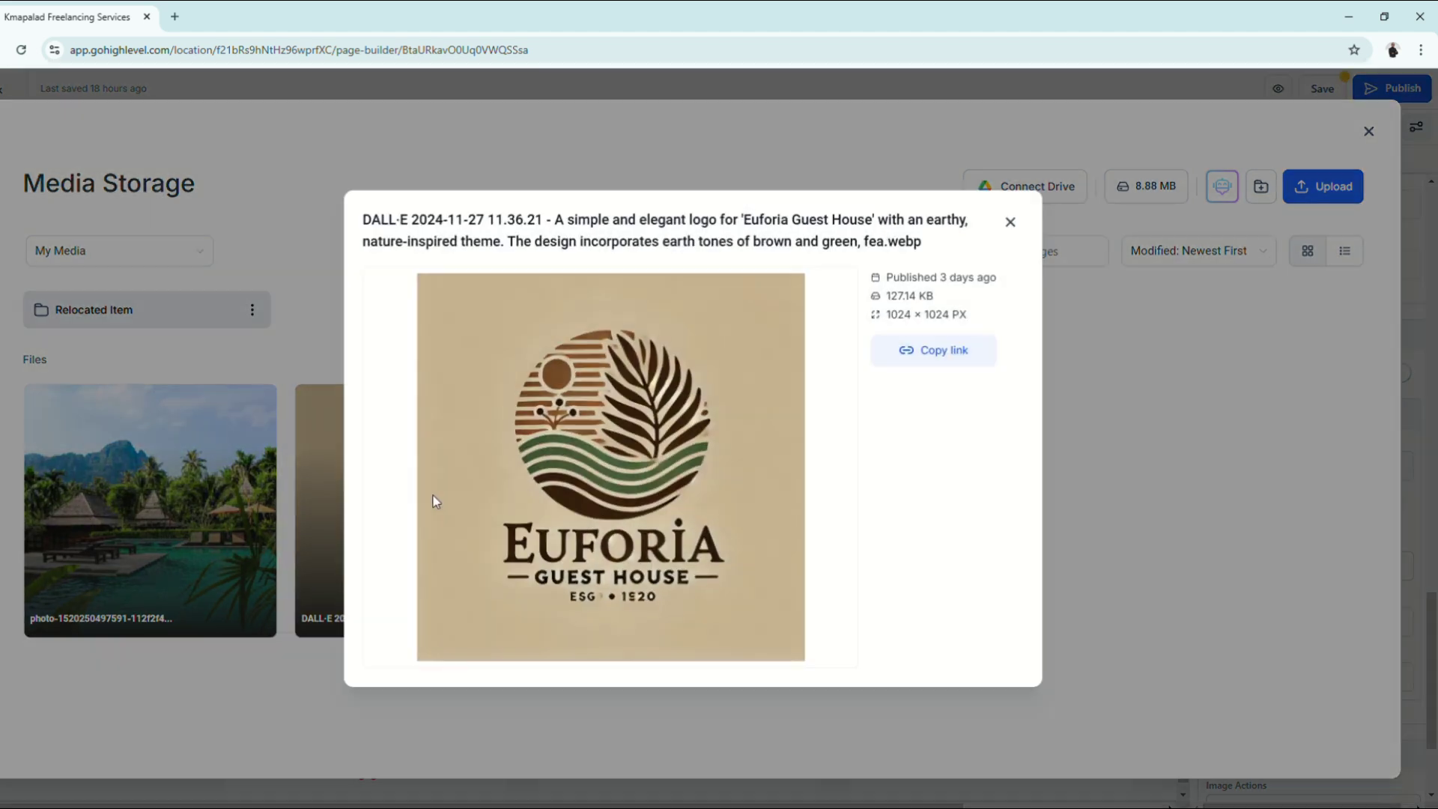
pyautogui.click(926, 360)
pyautogui.click(1010, 223)
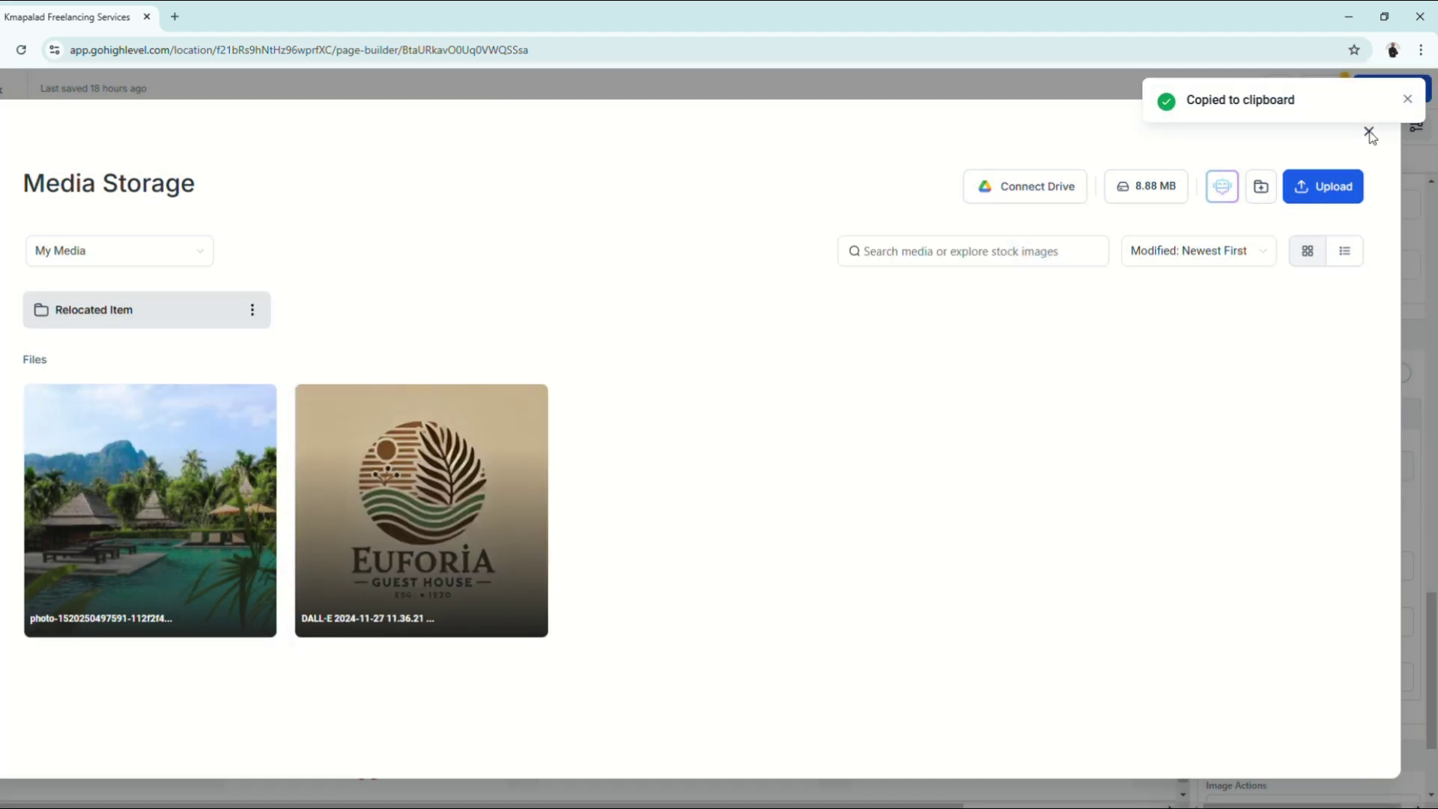
pyautogui.click(1407, 100)
# Step: Replace the brand logo URL with the copied Euforia logo link
pyautogui.click(1368, 132)
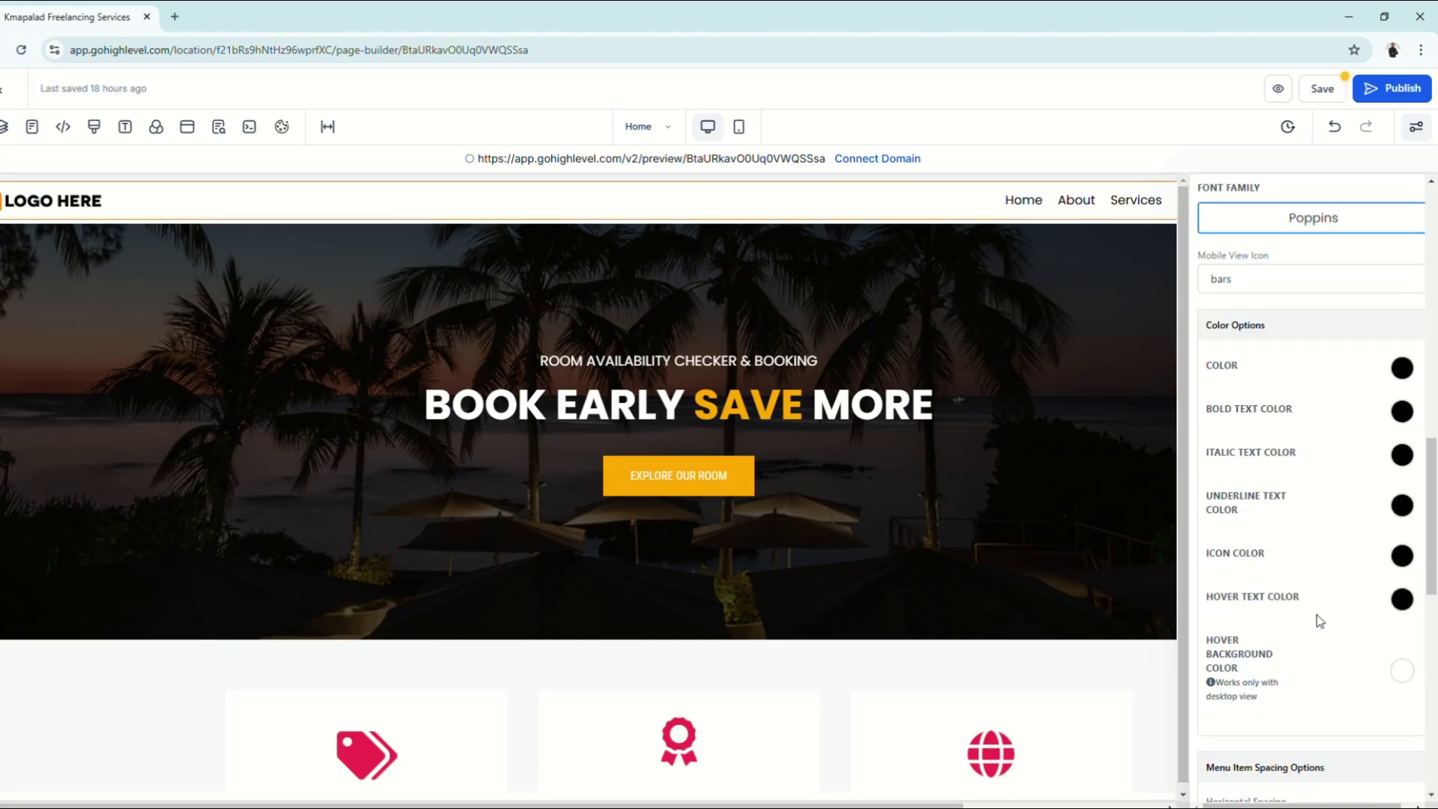
pyautogui.scroll(-15, 1320, 621)
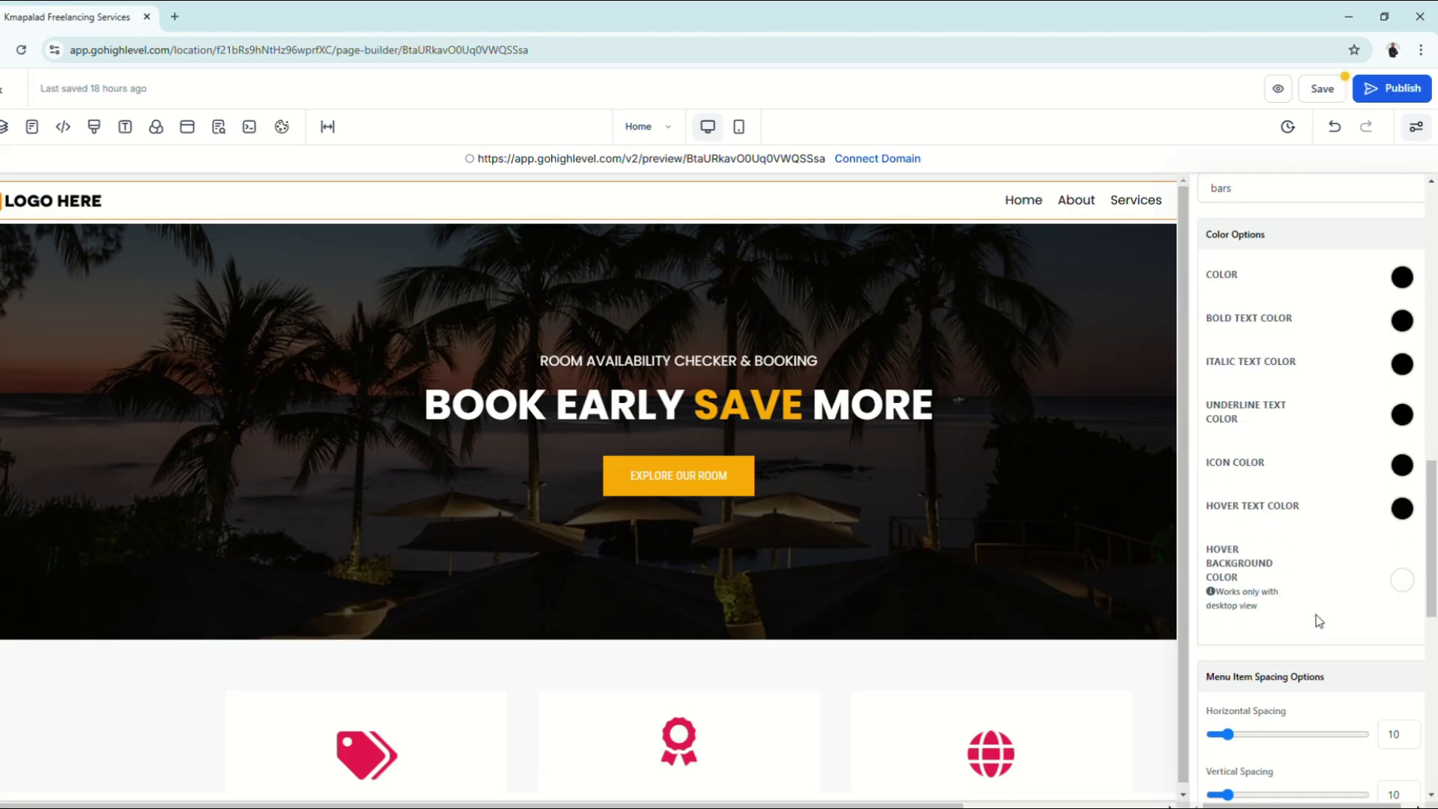
pyautogui.scroll(2, 1319, 626)
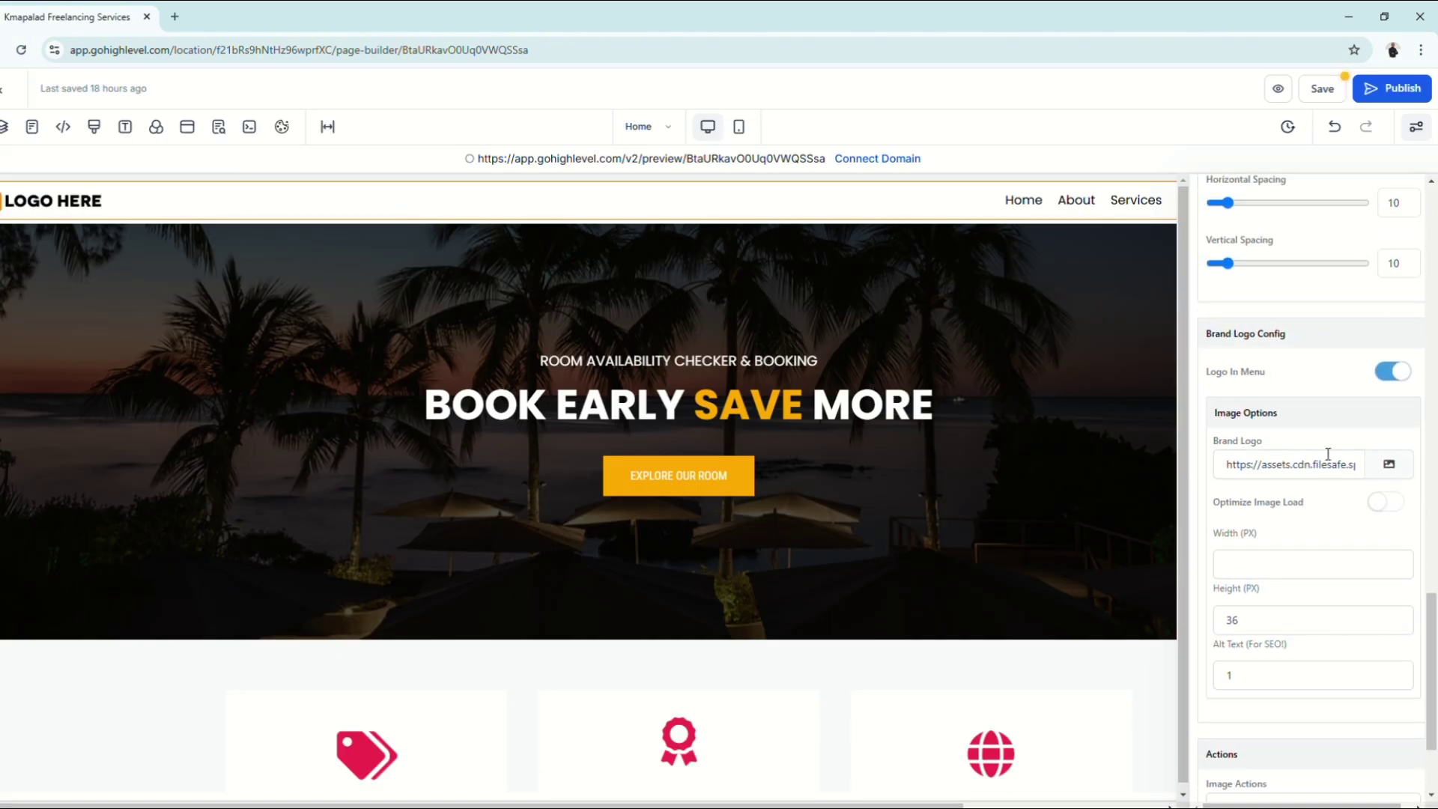
pyautogui.tripleClick(1303, 470)
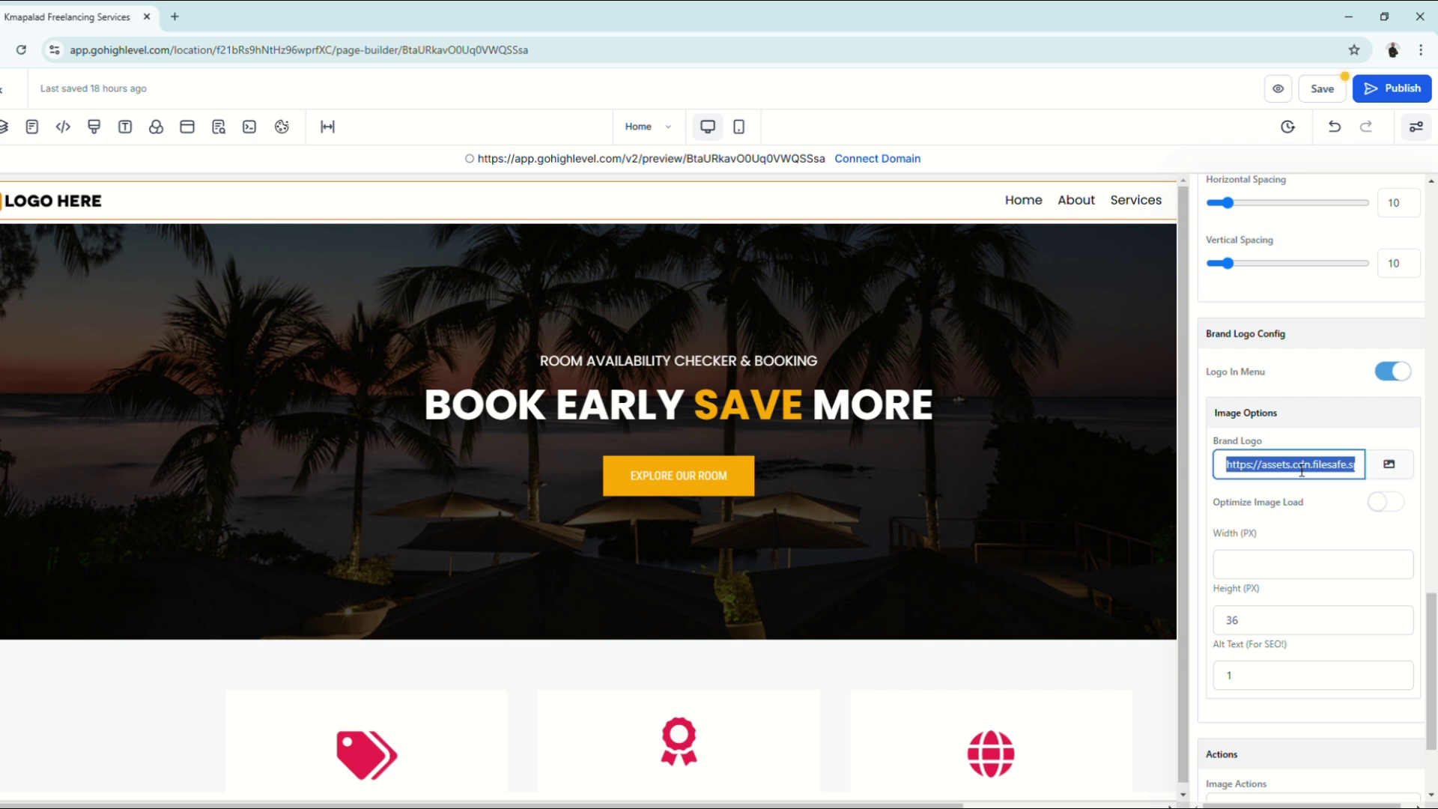
pyautogui.hotkey('ctrl', 'v')
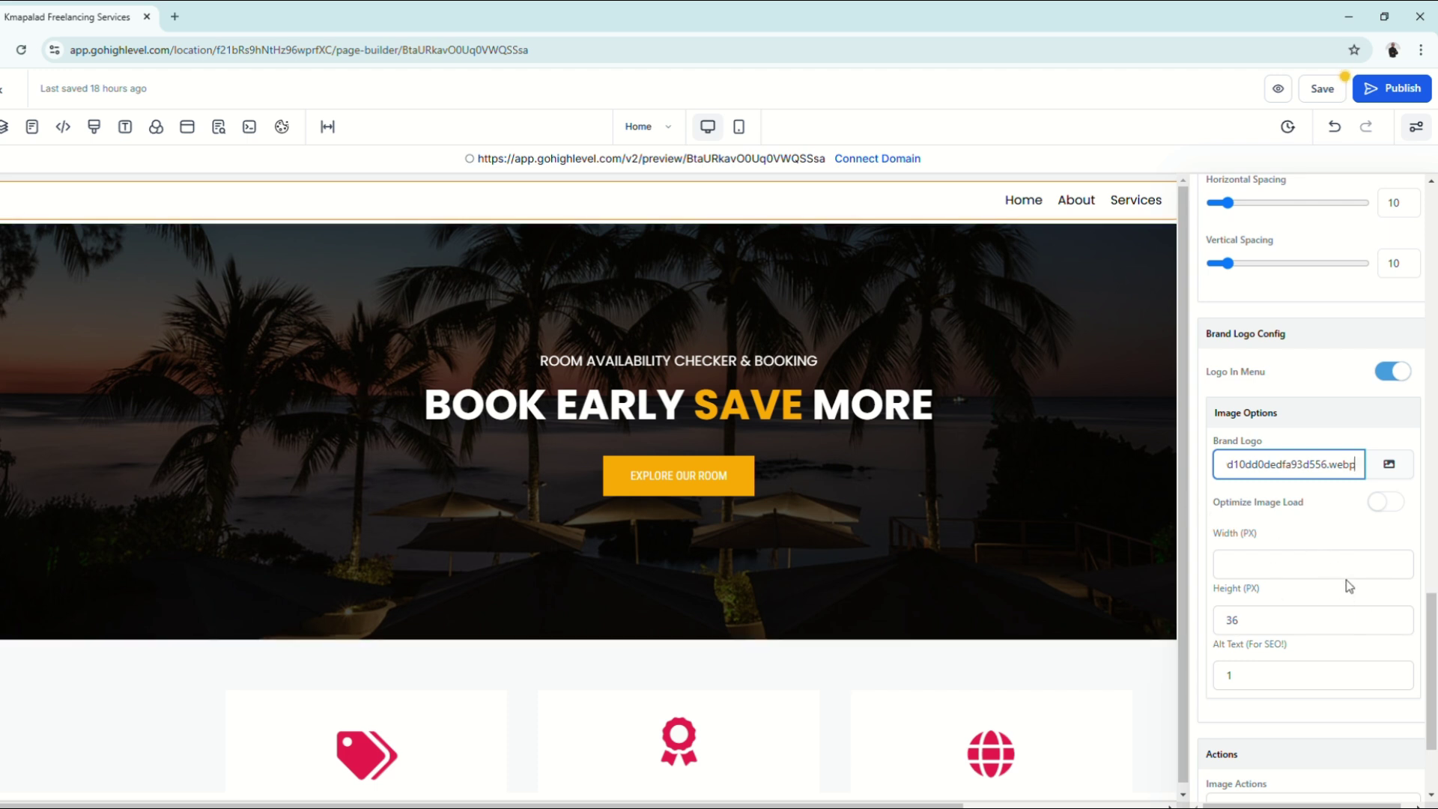
# Step: Set the brand logo width to 50 px and close the navigation settings
pyautogui.click(1363, 567)
pyautogui.write('7')
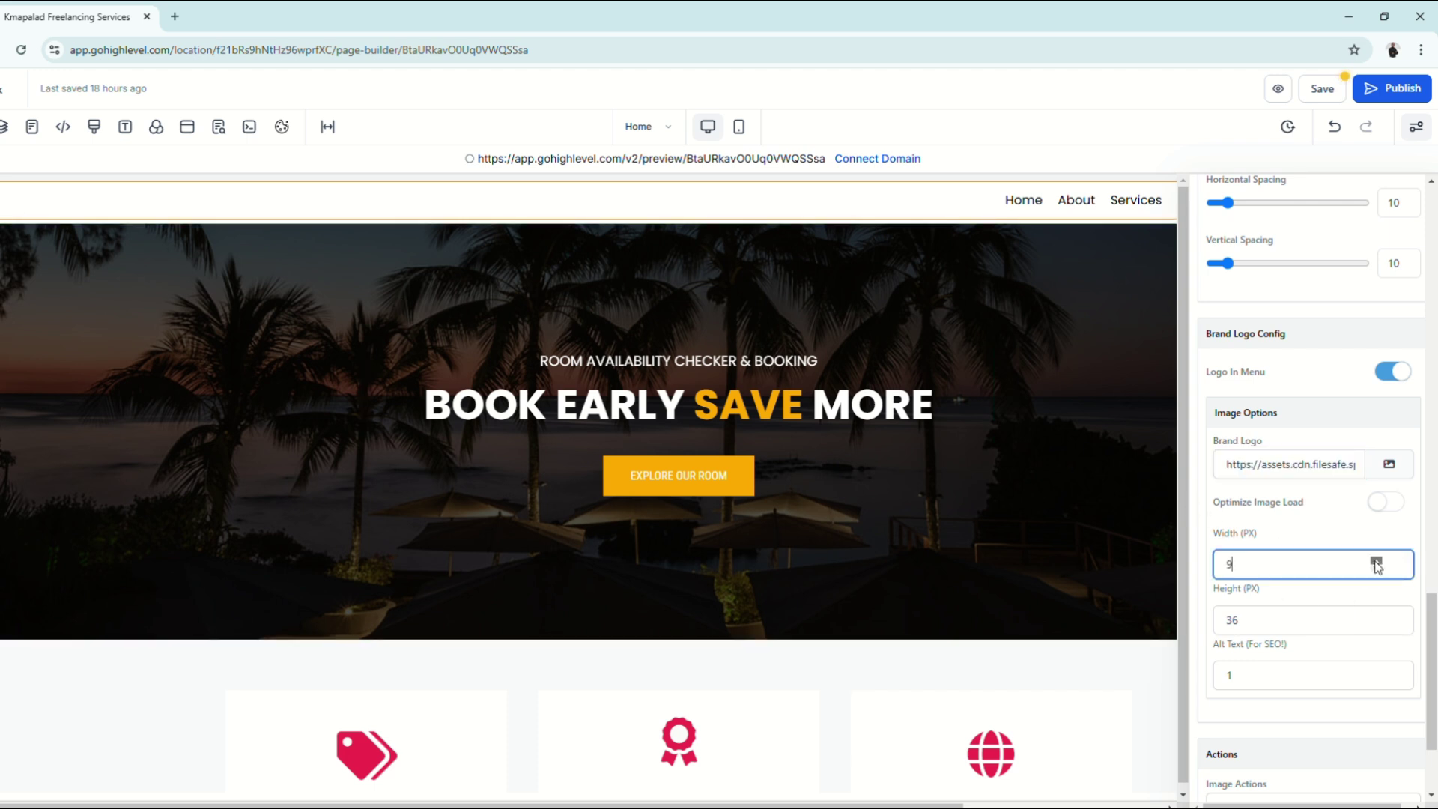
pyautogui.moveTo(1237, 566); pyautogui.dragTo(1212, 565)
pyautogui.write('50')
pyautogui.moveTo(1242, 621); pyautogui.dragTo(1205, 621)
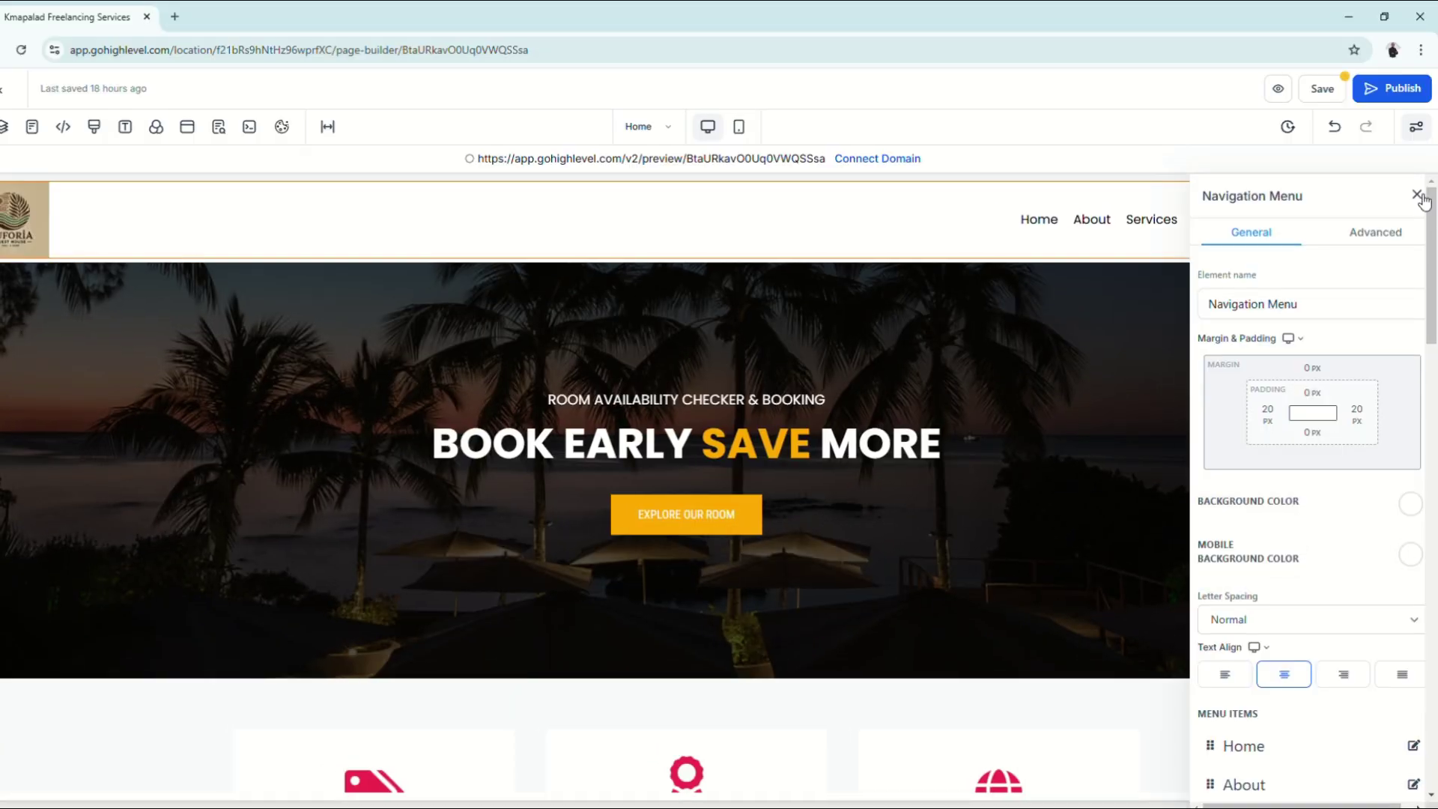
pyautogui.click(1416, 193)
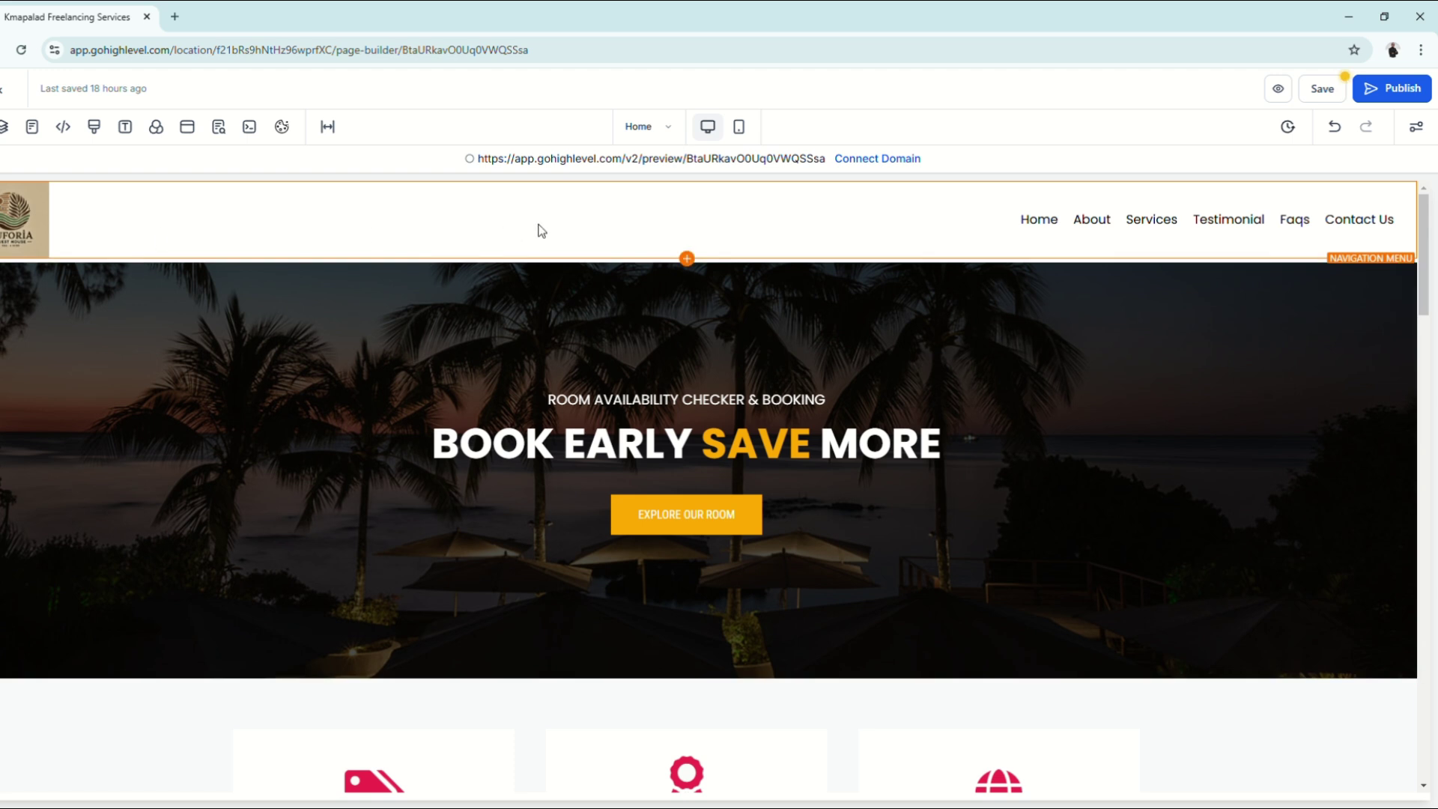
# Step: Scroll to the Redefines the Luxury section and select the Venice canal photo
pyautogui.scroll(-2, 673, 278)
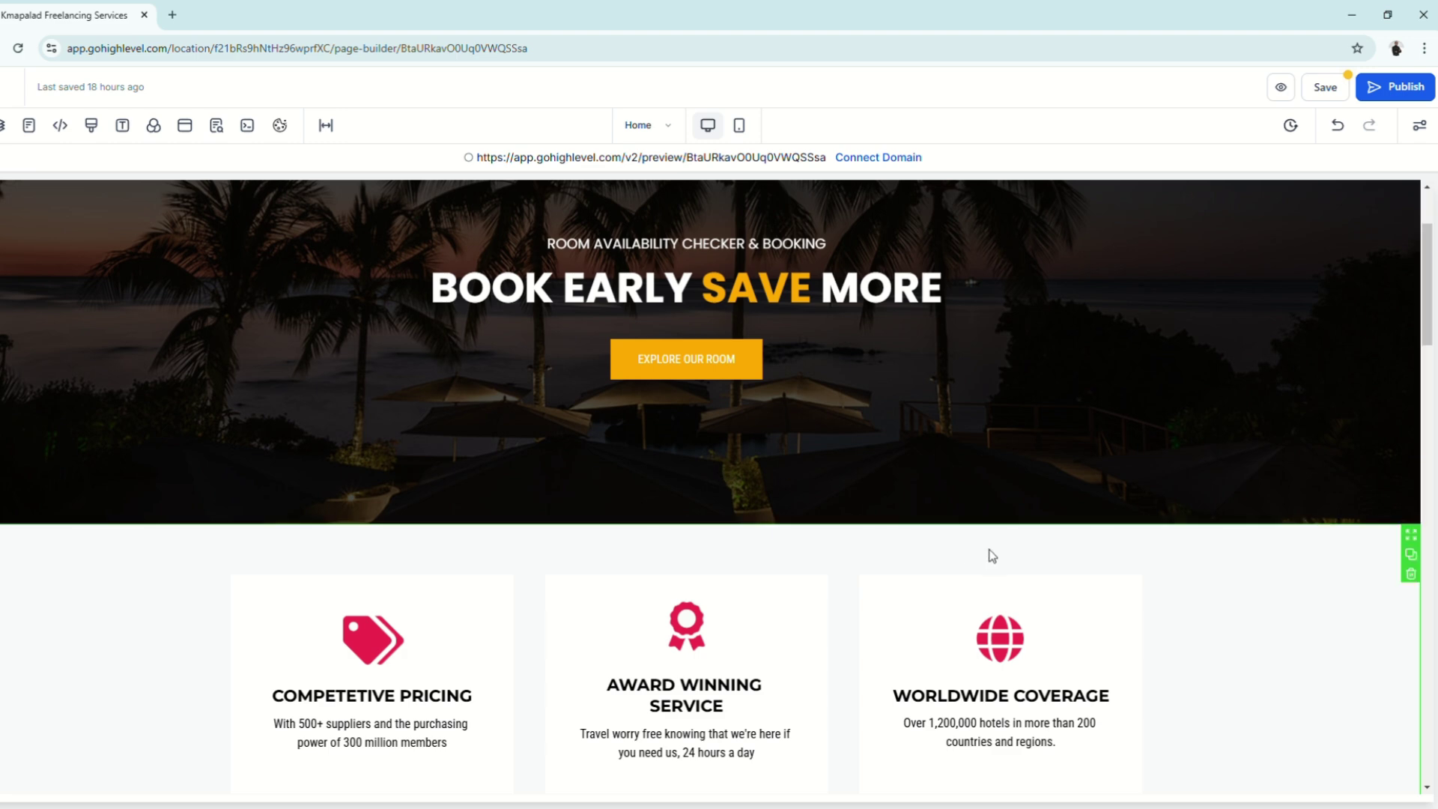
pyautogui.scroll(-3, 991, 556)
pyautogui.scroll(-6, 993, 556)
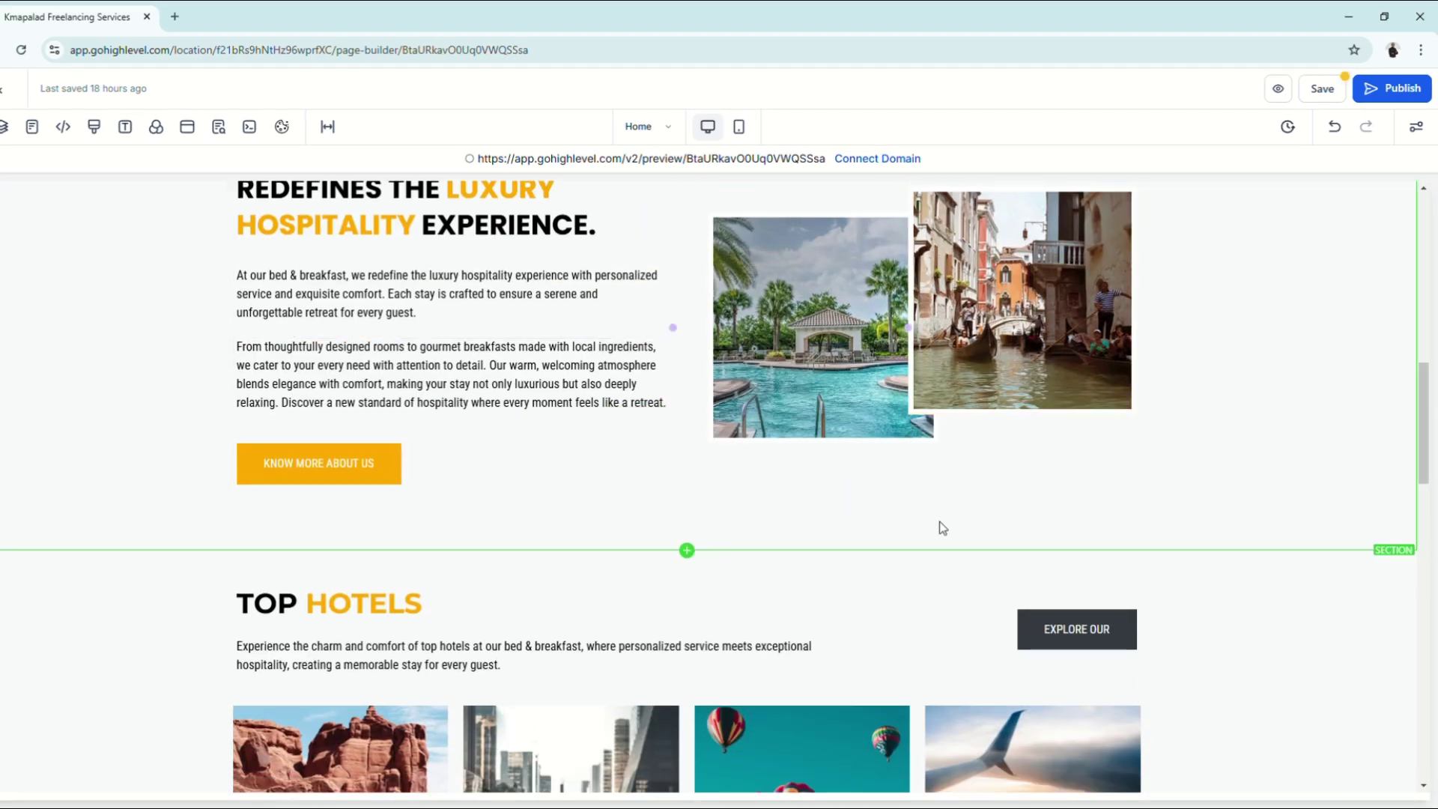
pyautogui.scroll(2, 974, 536)
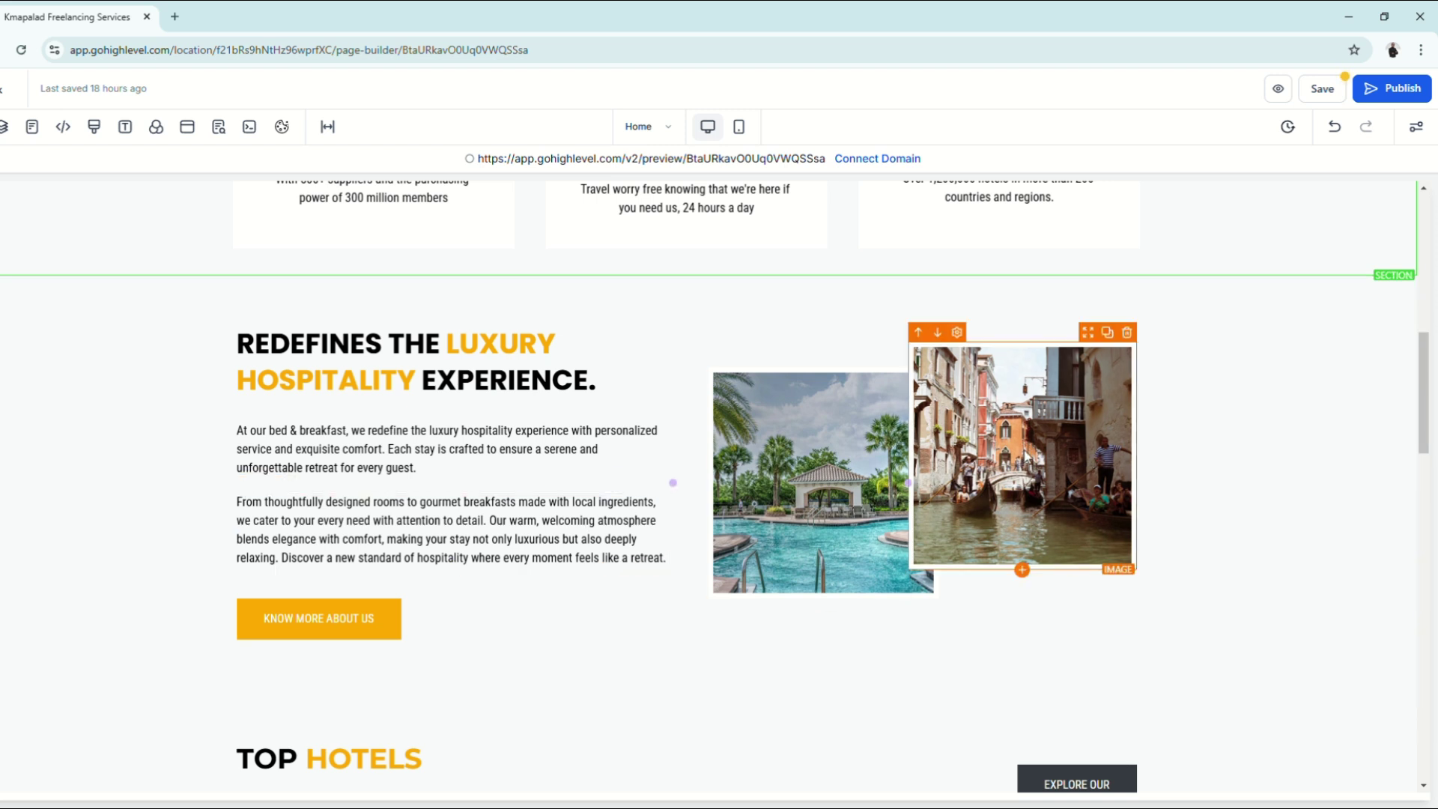
pyautogui.click(1004, 485)
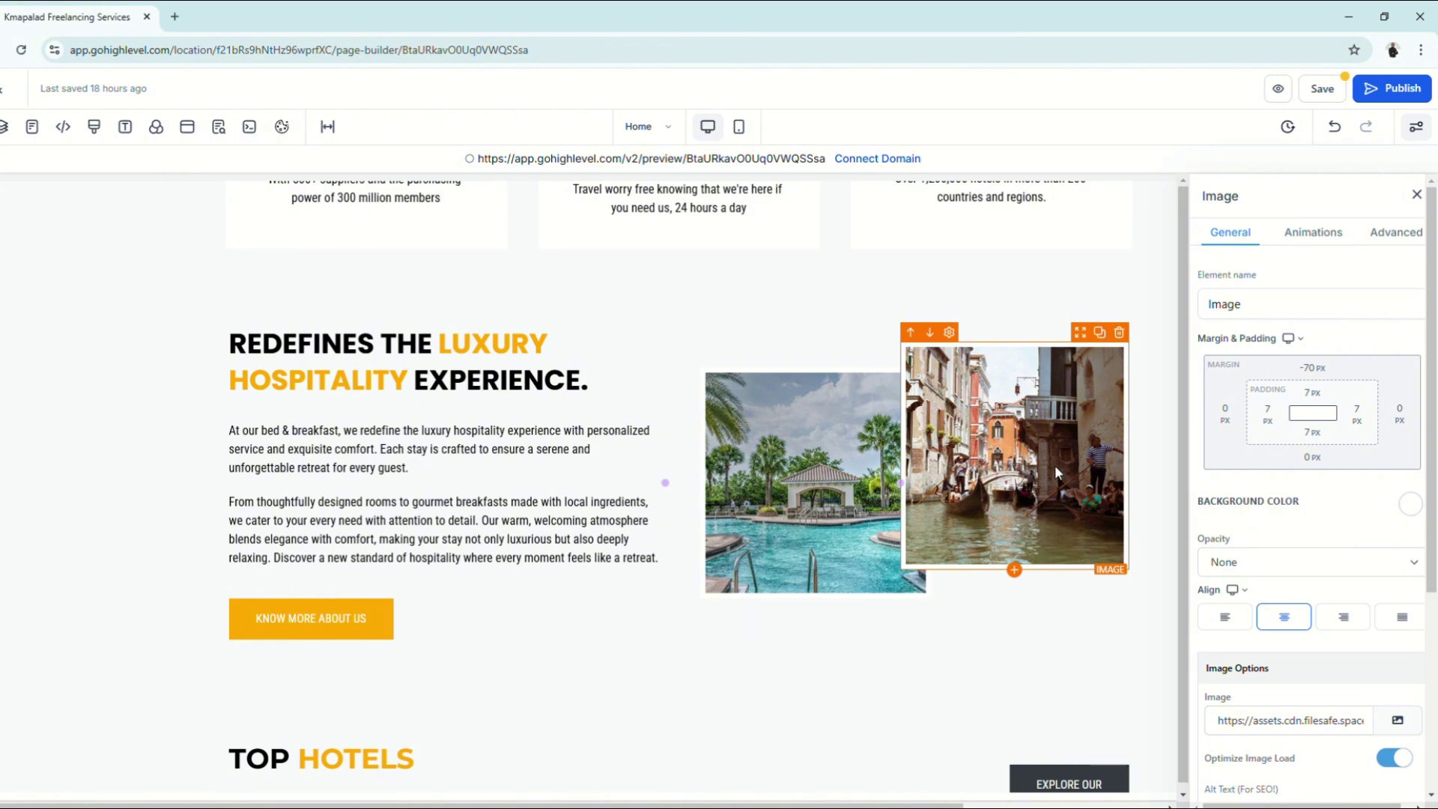
# Step: Search Unsplash for 'Resort' and import the tropical pool photo into the media library
pyautogui.scroll(-4, 1401, 450)
pyautogui.click(1401, 416)
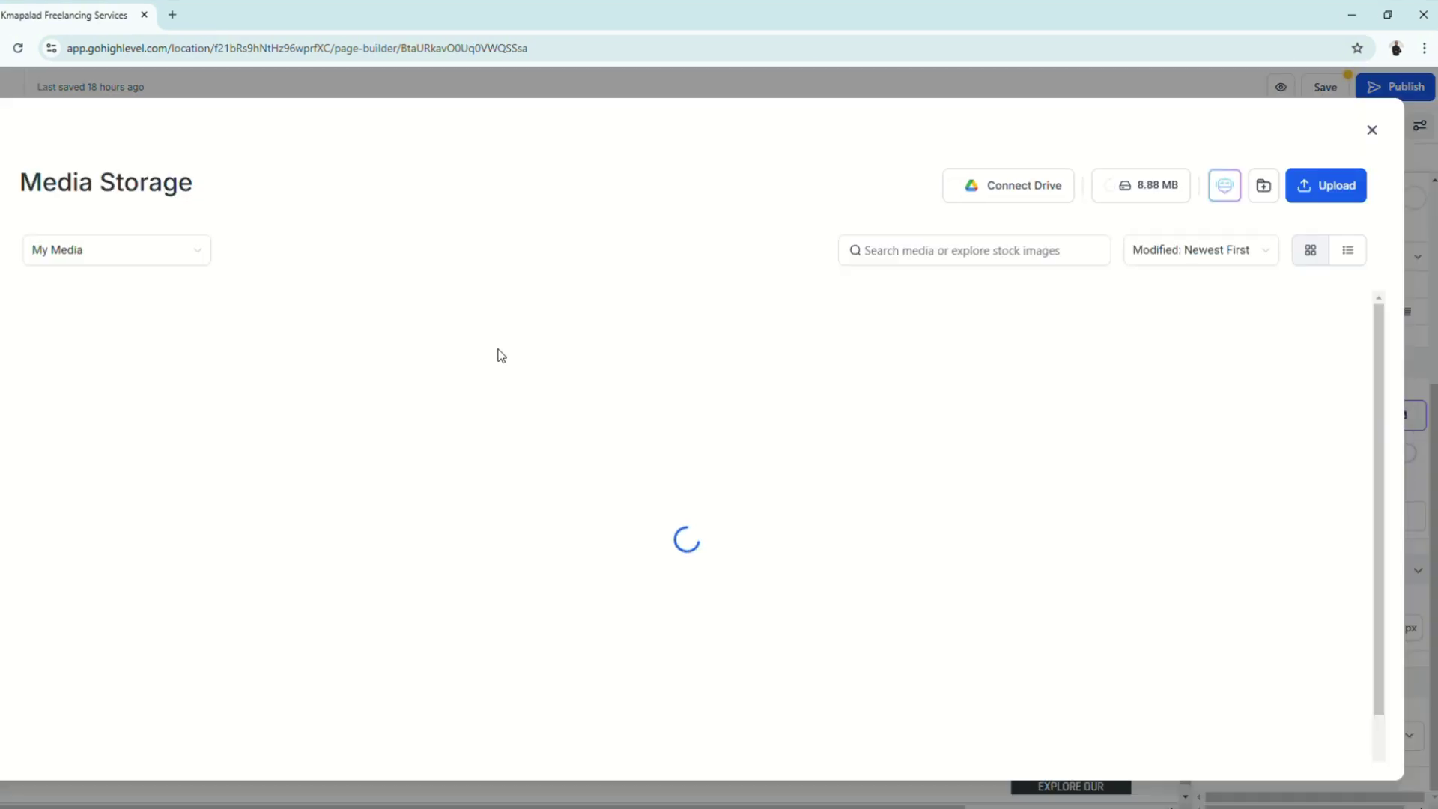
pyautogui.click(113, 251)
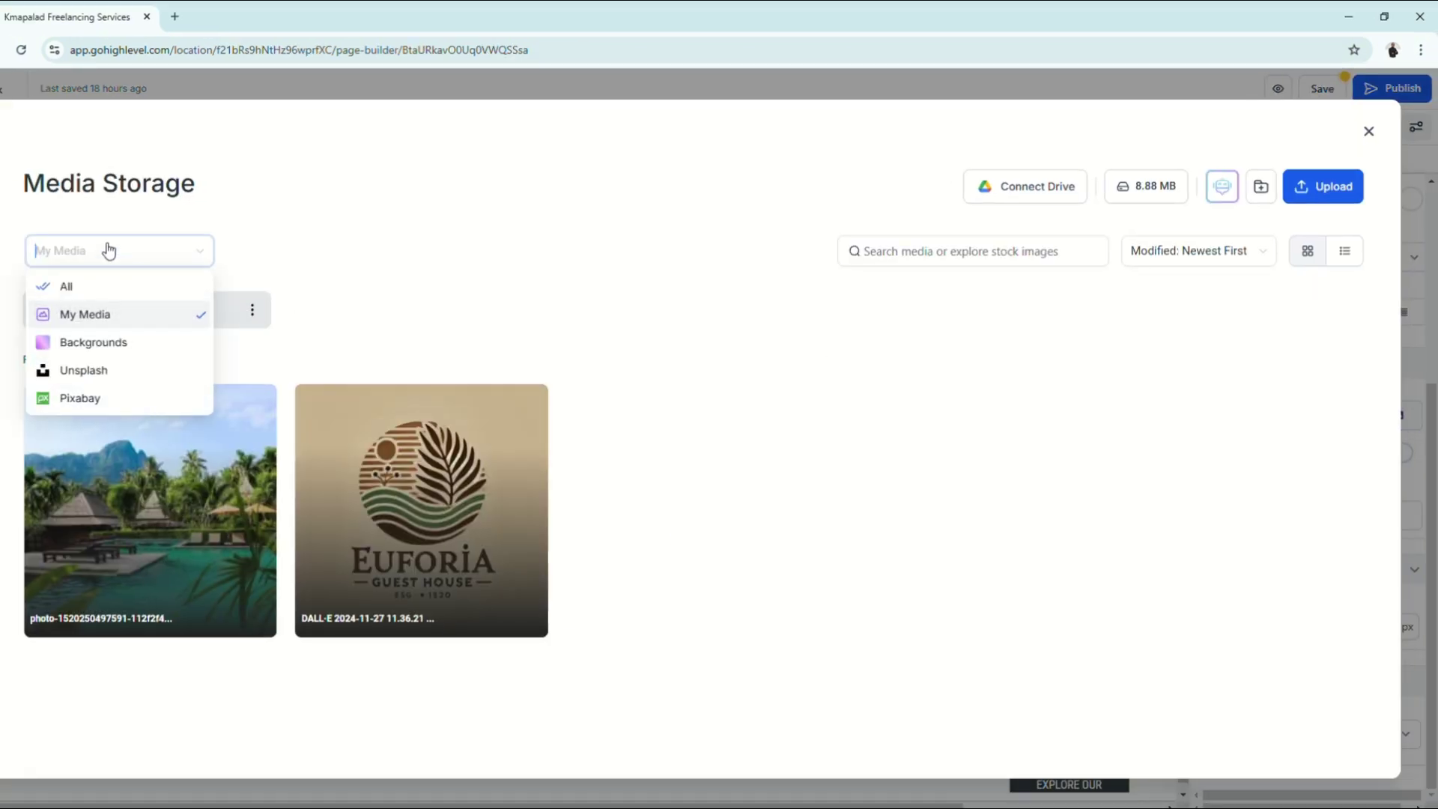
pyautogui.click(105, 371)
pyautogui.click(1008, 265)
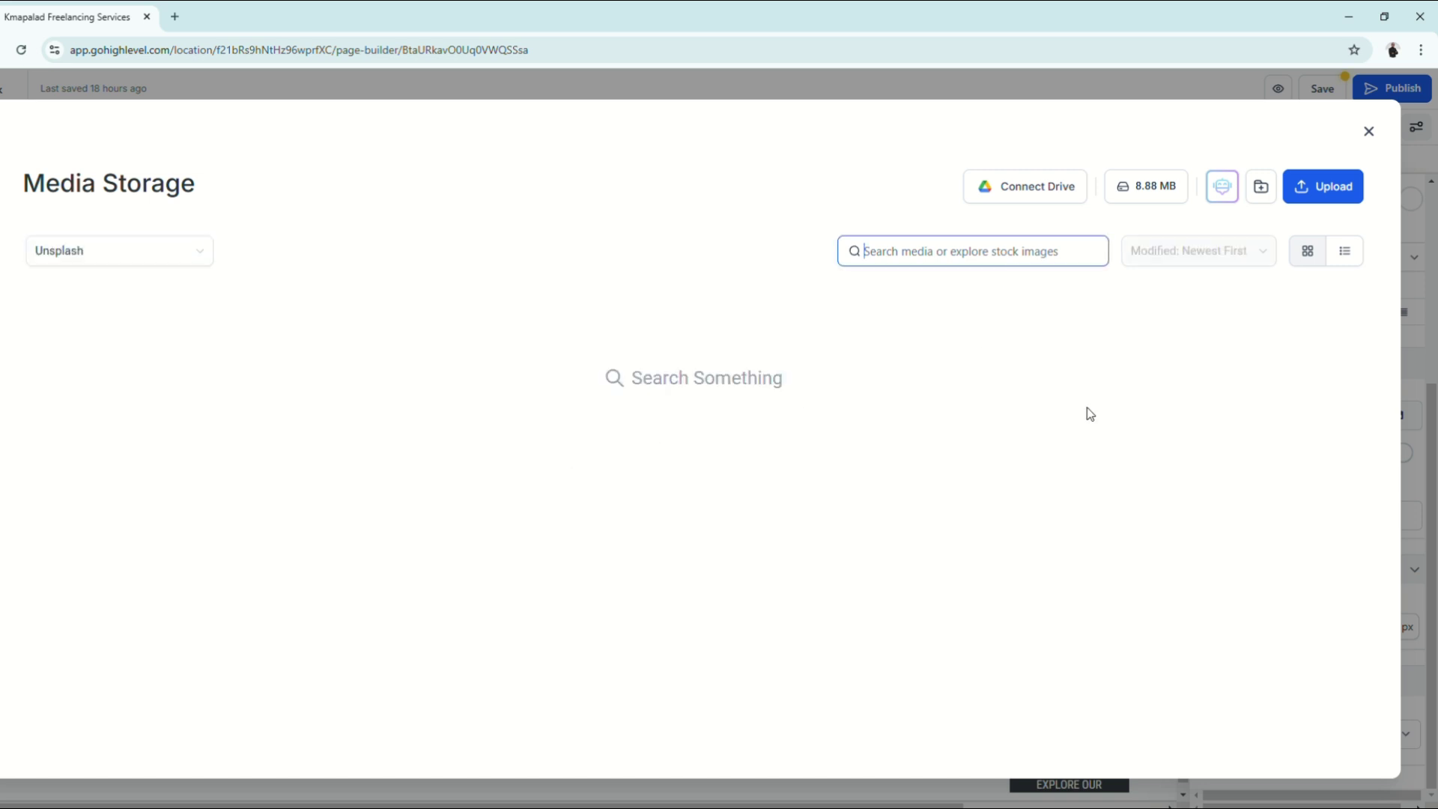
pyautogui.write('R')
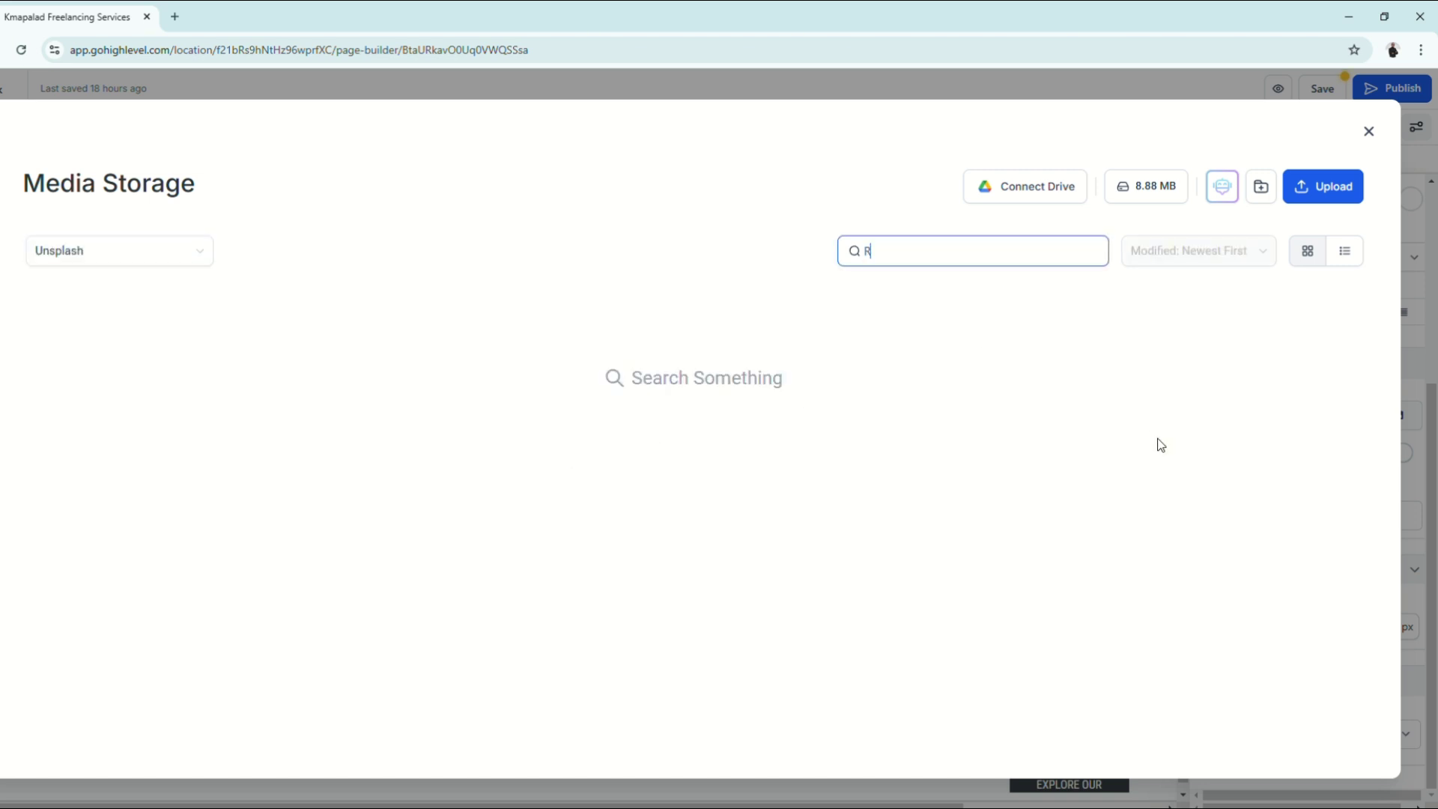
pyautogui.write('esort')
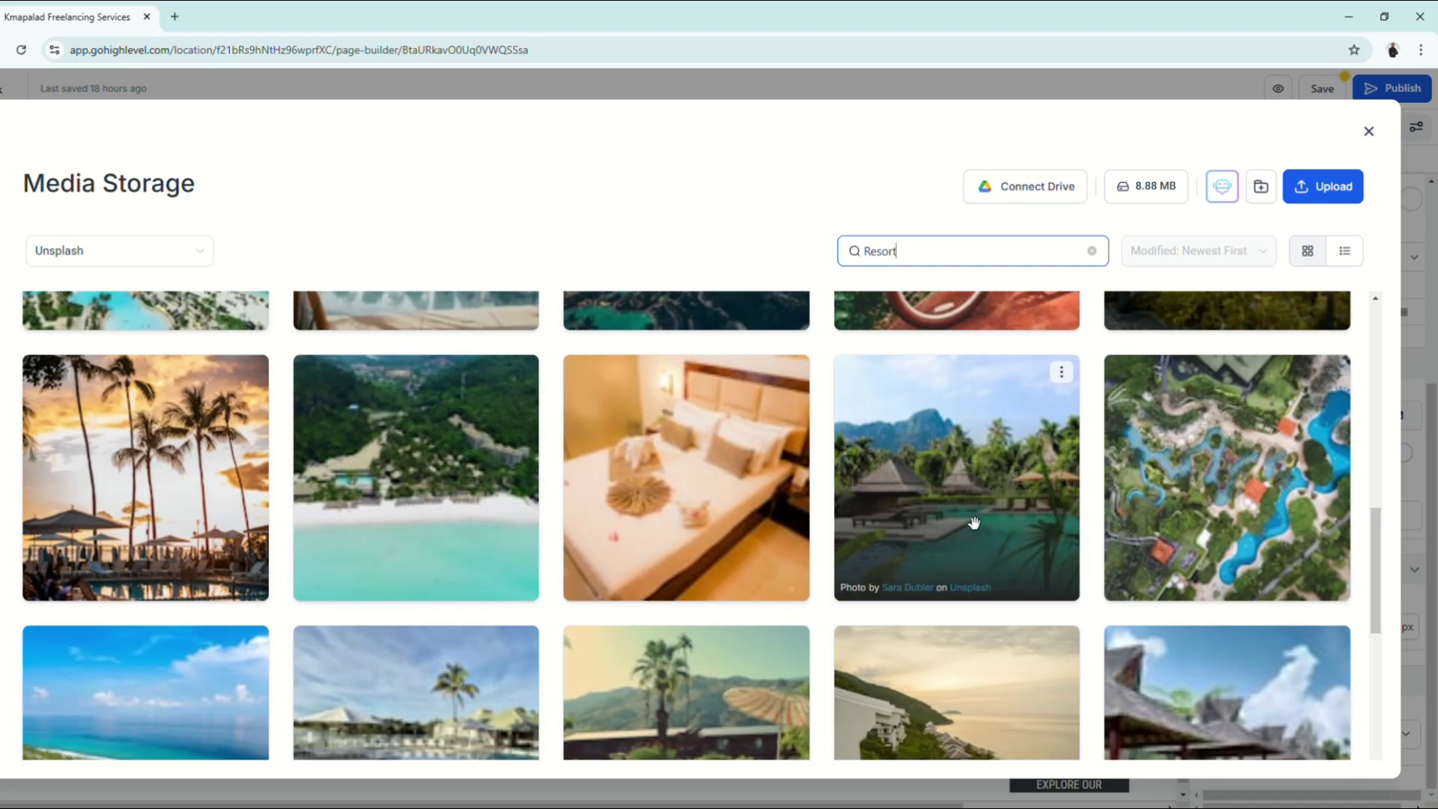
pyautogui.click(974, 521)
pyautogui.click(934, 395)
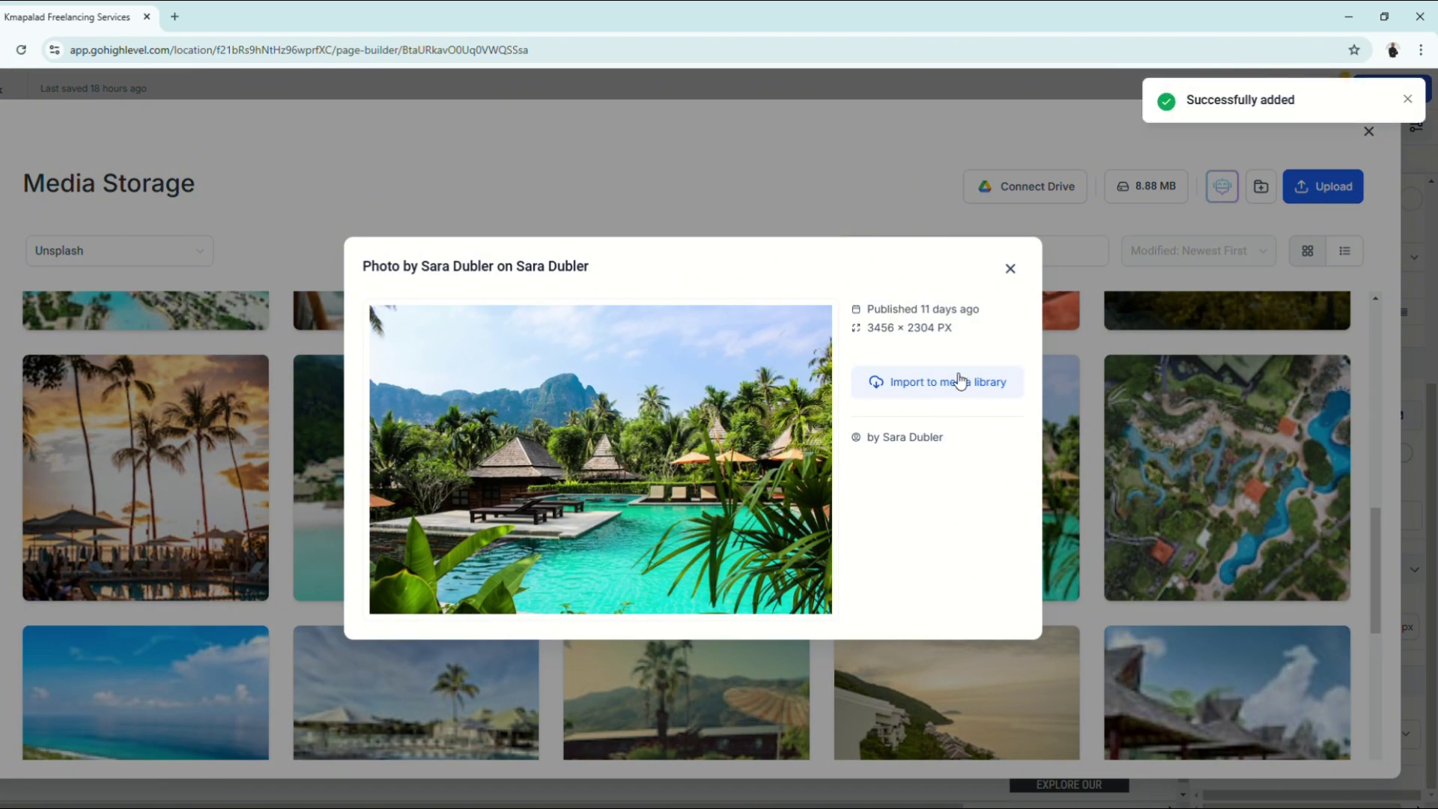
pyautogui.click(1010, 266)
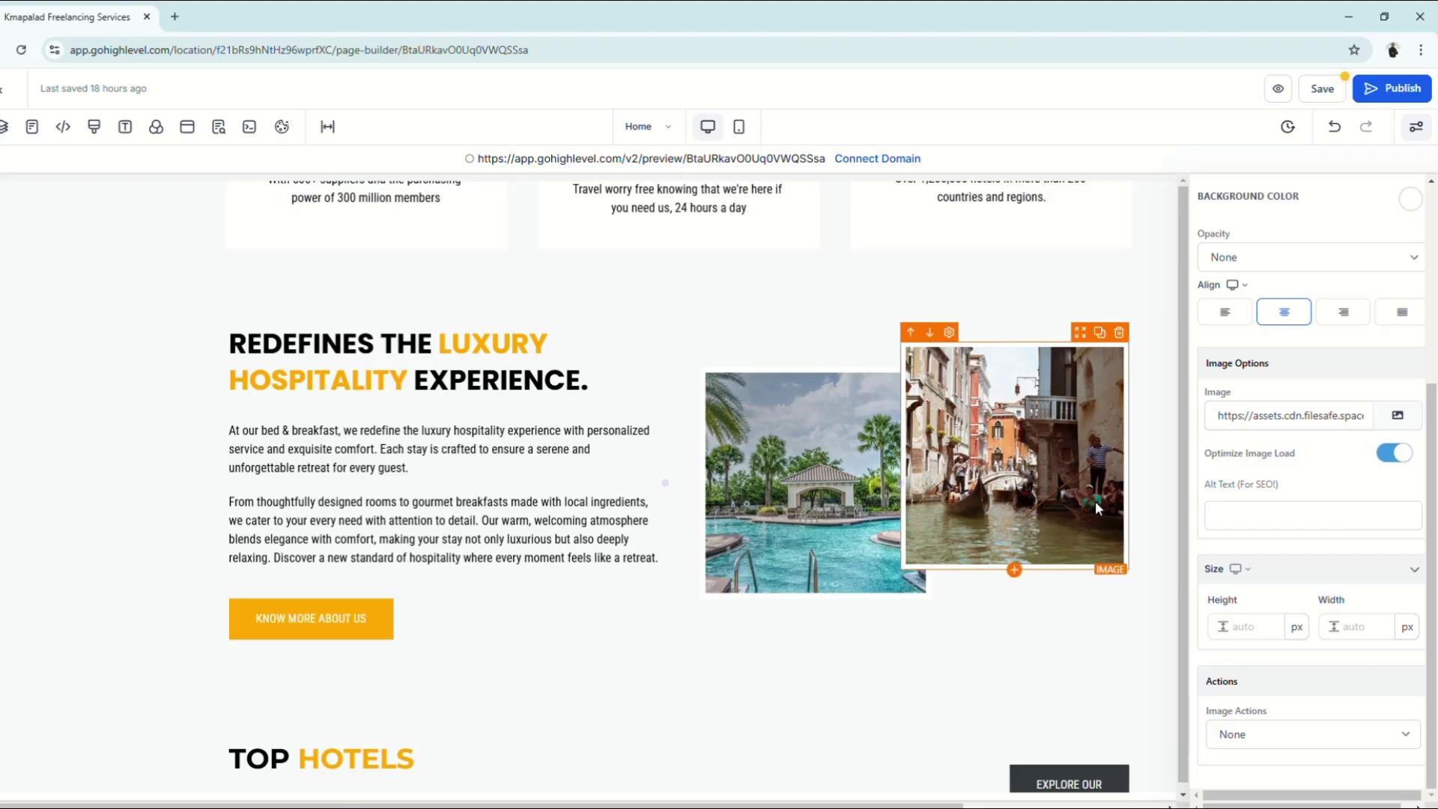
# Step: Copy the resort pool photo's link from My Media and paste it as the Image URL
pyautogui.doubleClick(1070, 423)
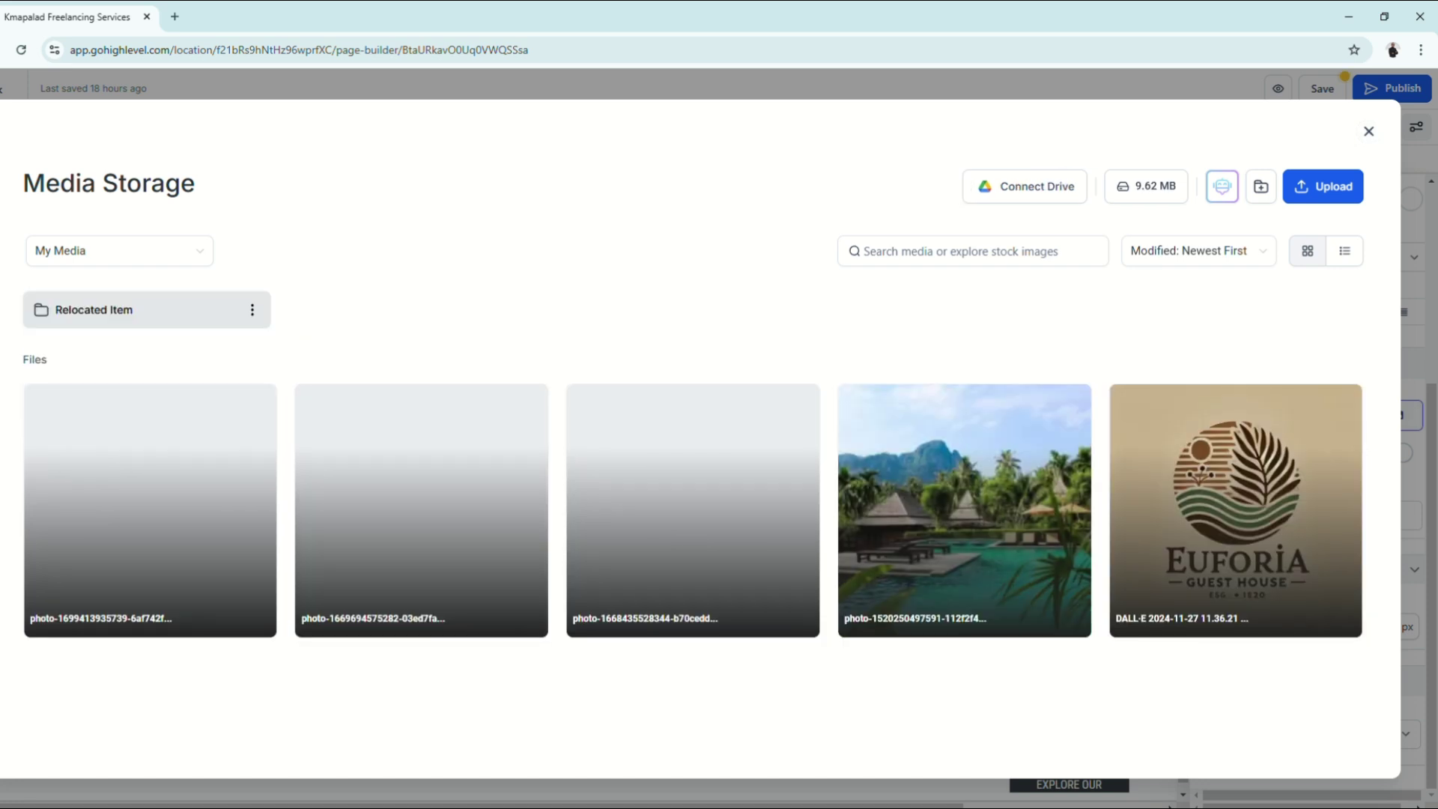
pyautogui.click(118, 268)
pyautogui.click(119, 270)
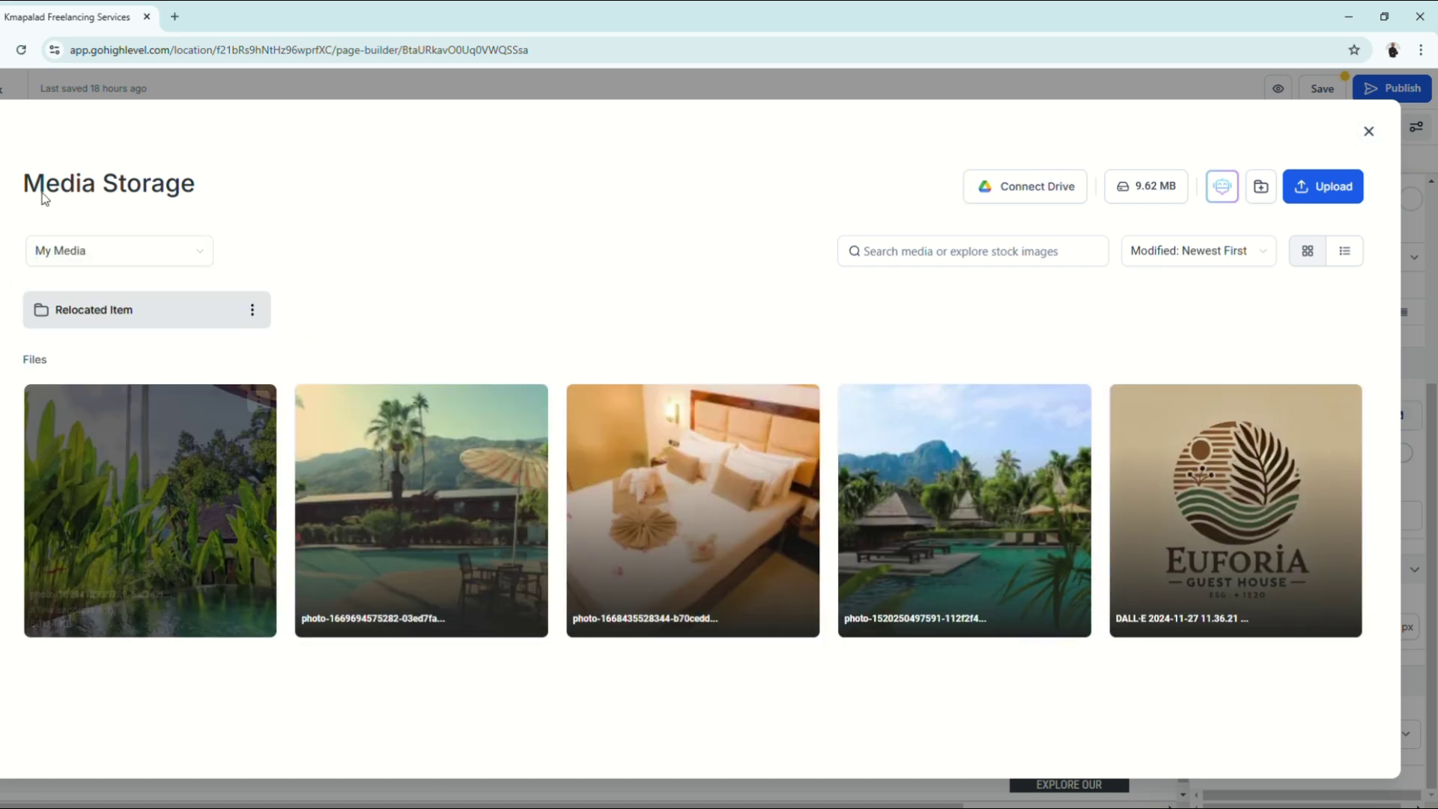
pyautogui.click(90, 263)
pyautogui.click(401, 303)
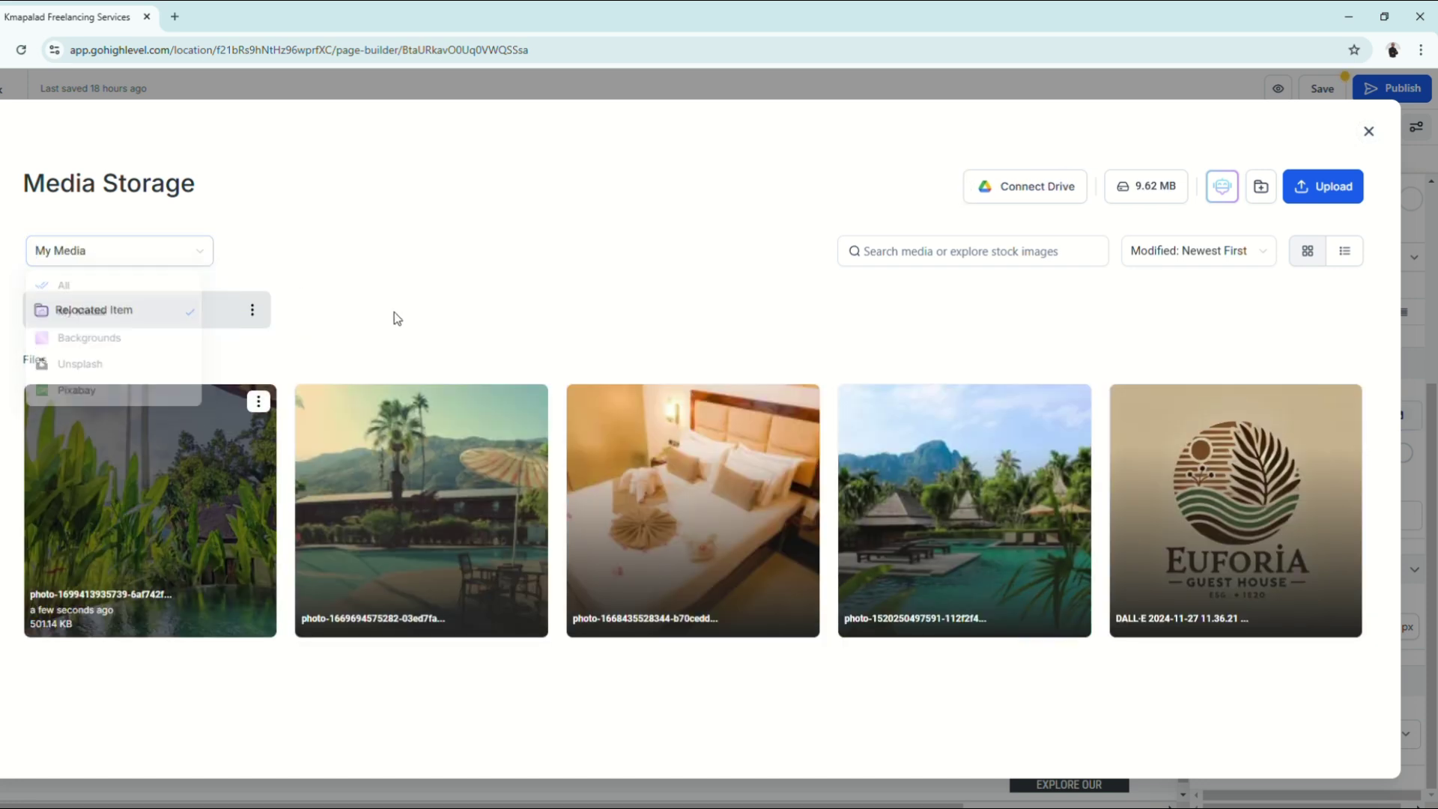
pyautogui.click(921, 536)
pyautogui.click(936, 375)
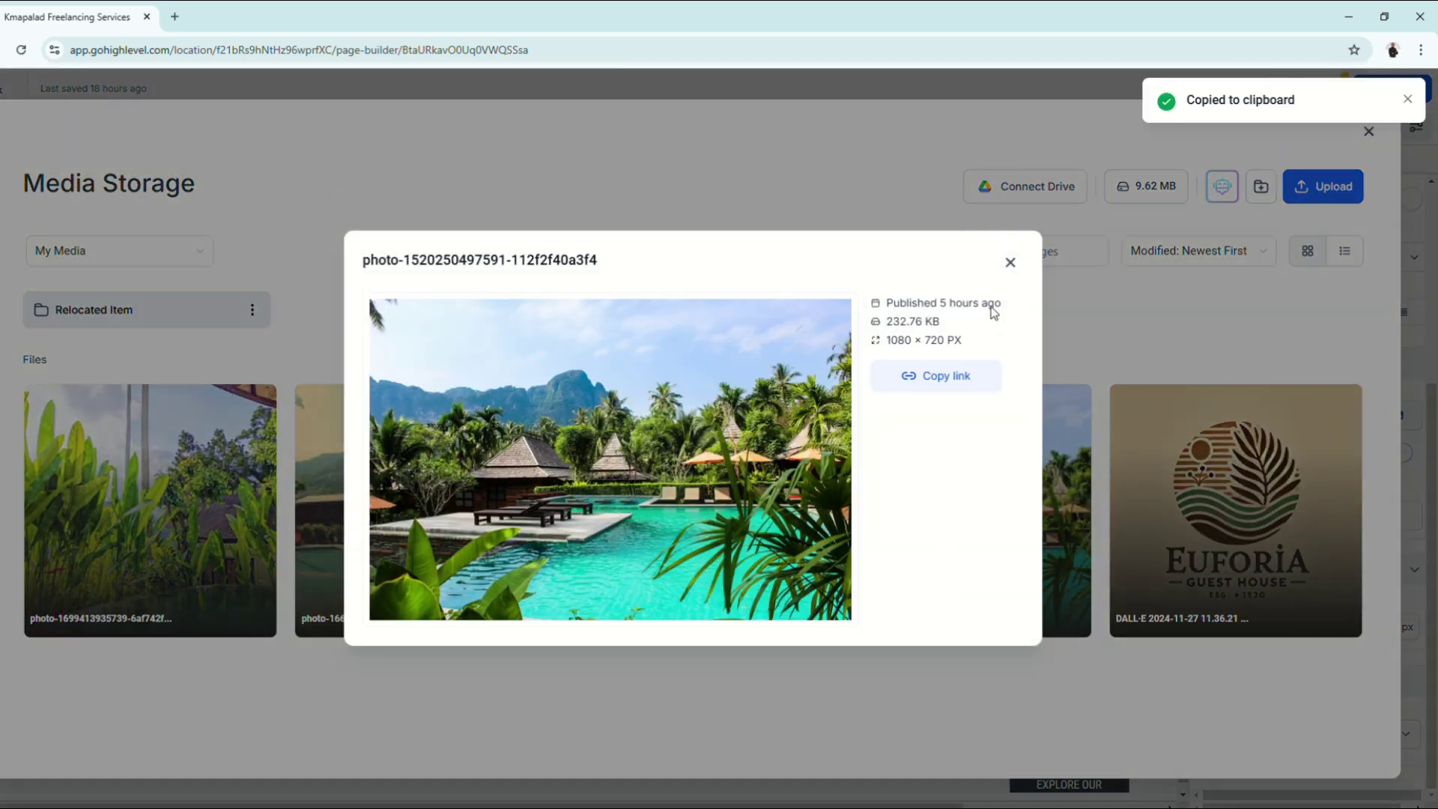
pyautogui.click(1011, 263)
pyautogui.click(1369, 132)
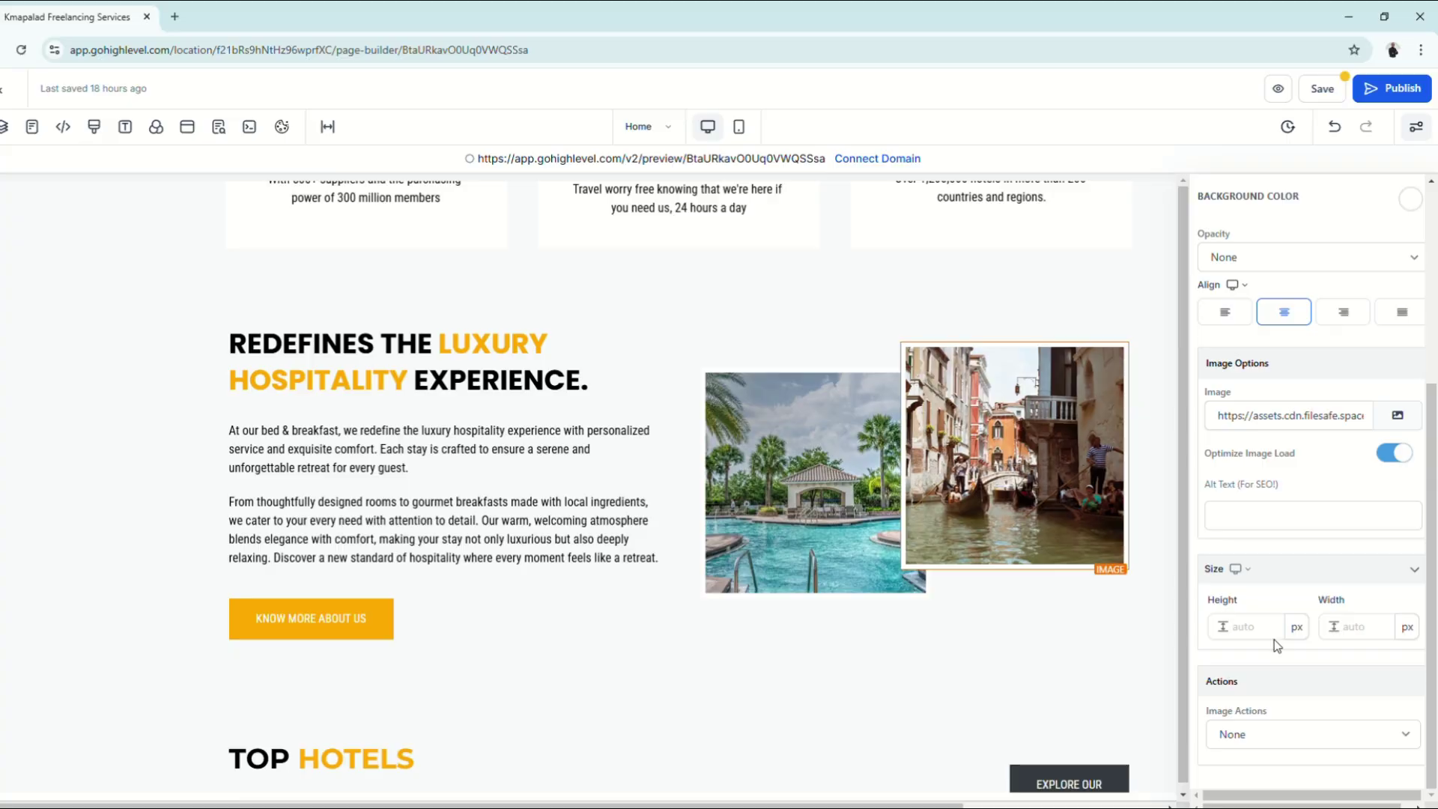
pyautogui.tripleClick(1282, 415)
pyautogui.hotkey('ctrl', 'v')
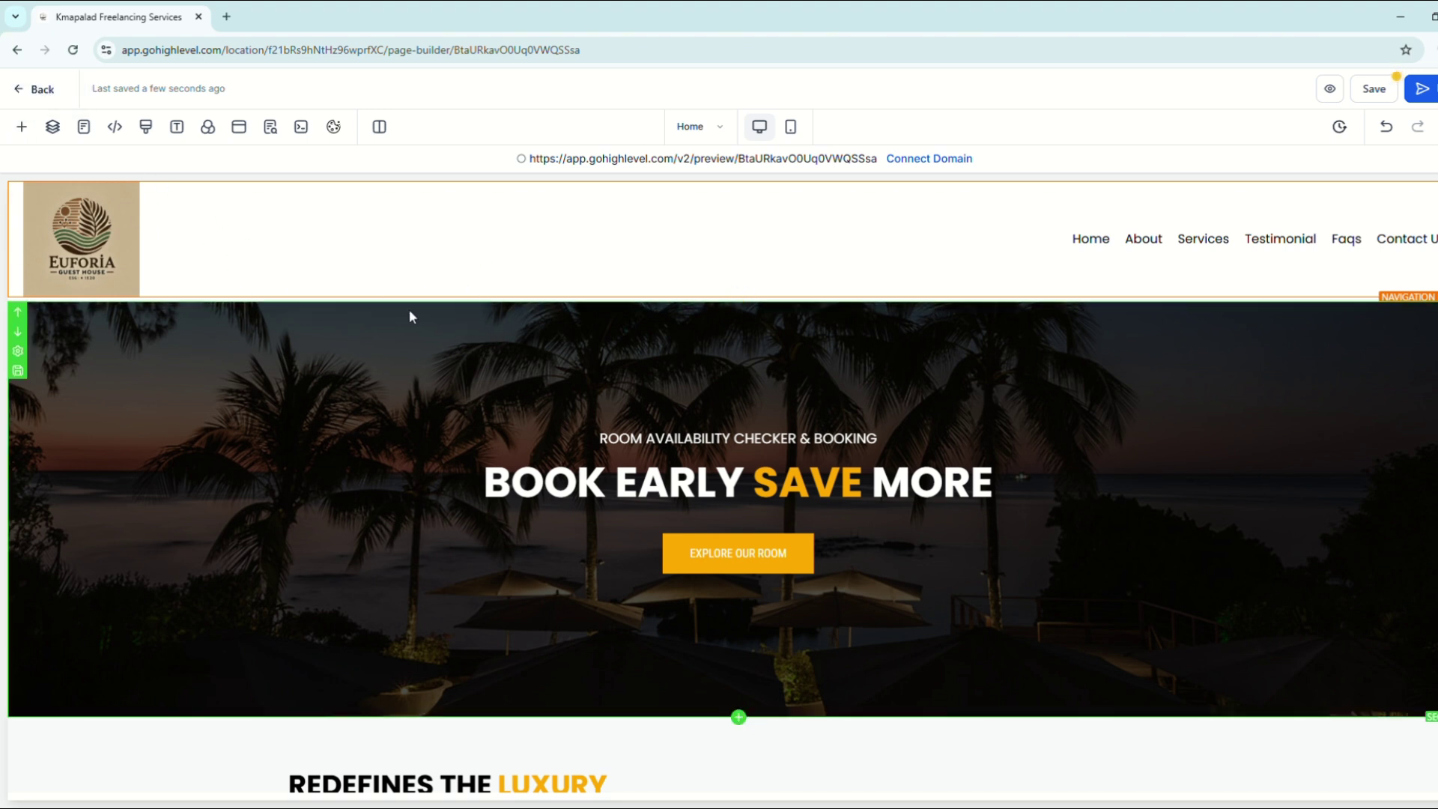
# Step: Browse the Add Element panel's sections, rows and elements, then list Prebuilt Sections' Plan Selection layouts
pyautogui.click(22, 128)
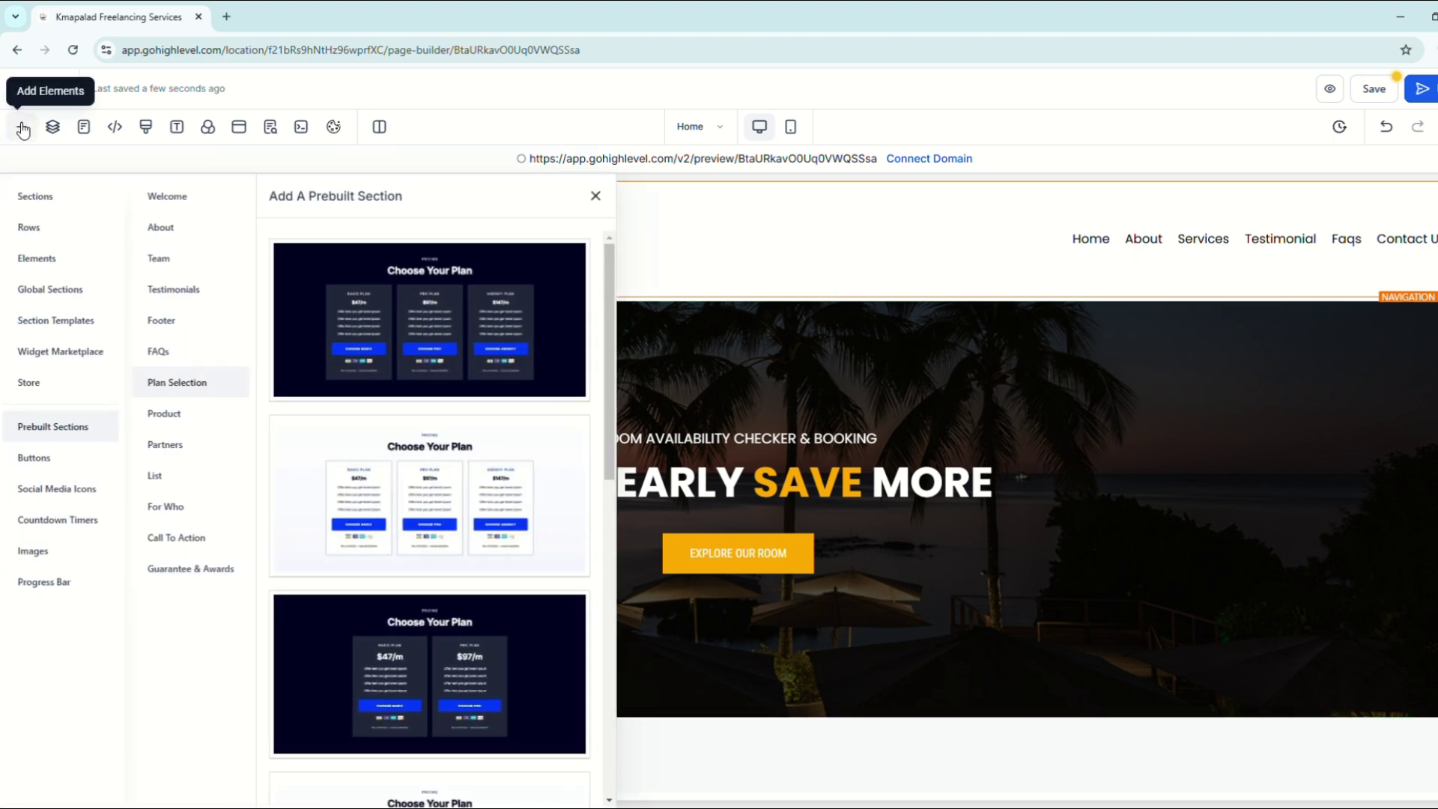
pyautogui.click(51, 197)
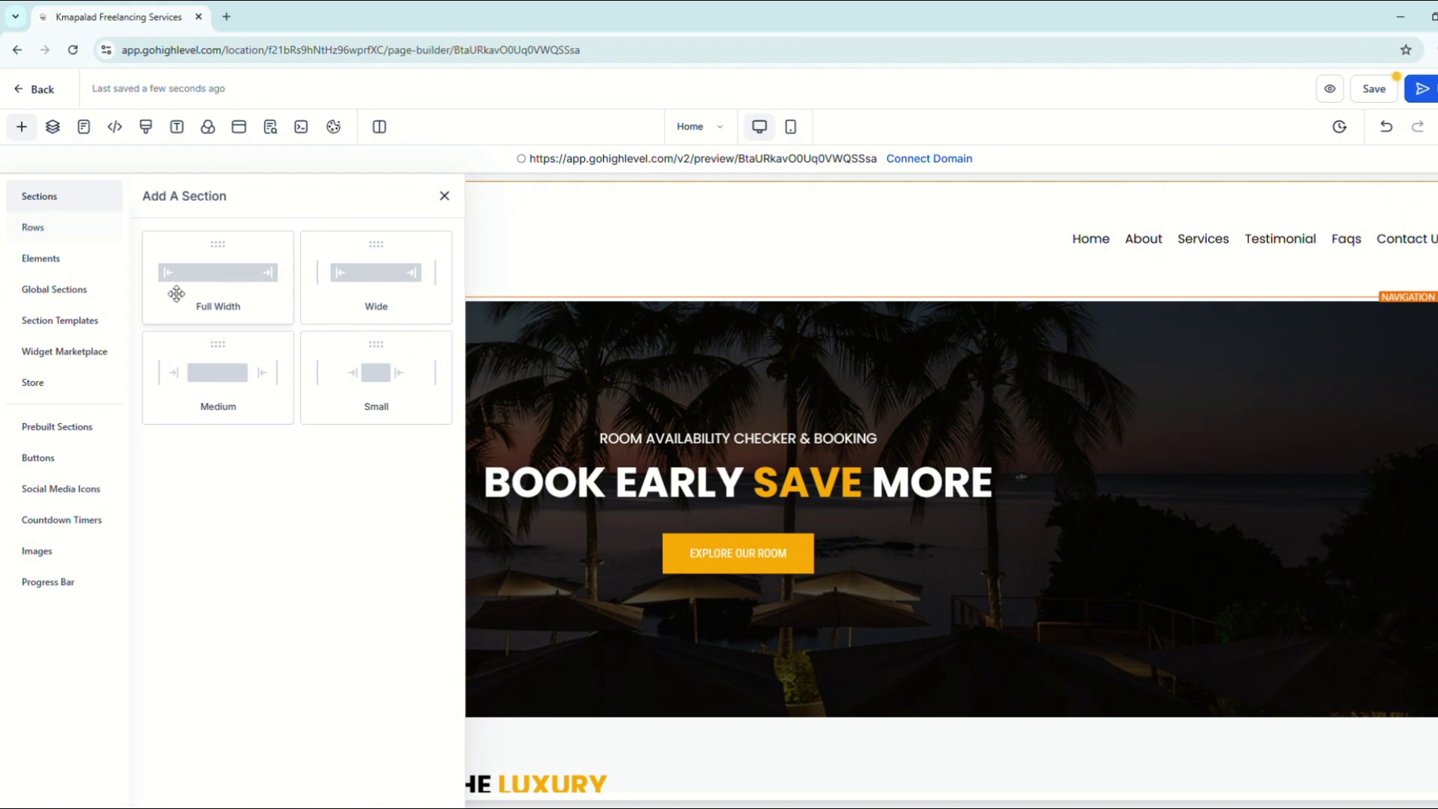
pyautogui.click(92, 227)
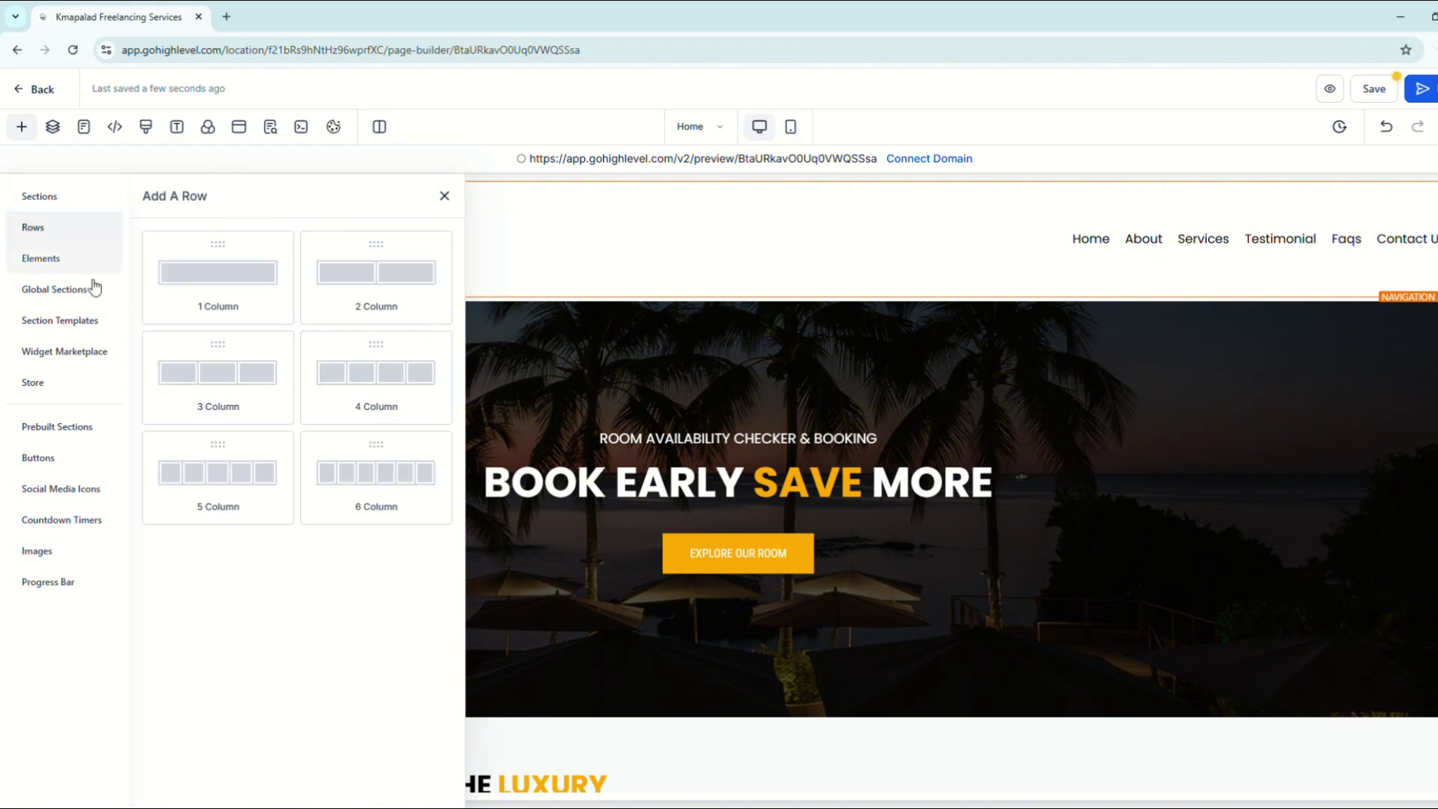
pyautogui.click(72, 260)
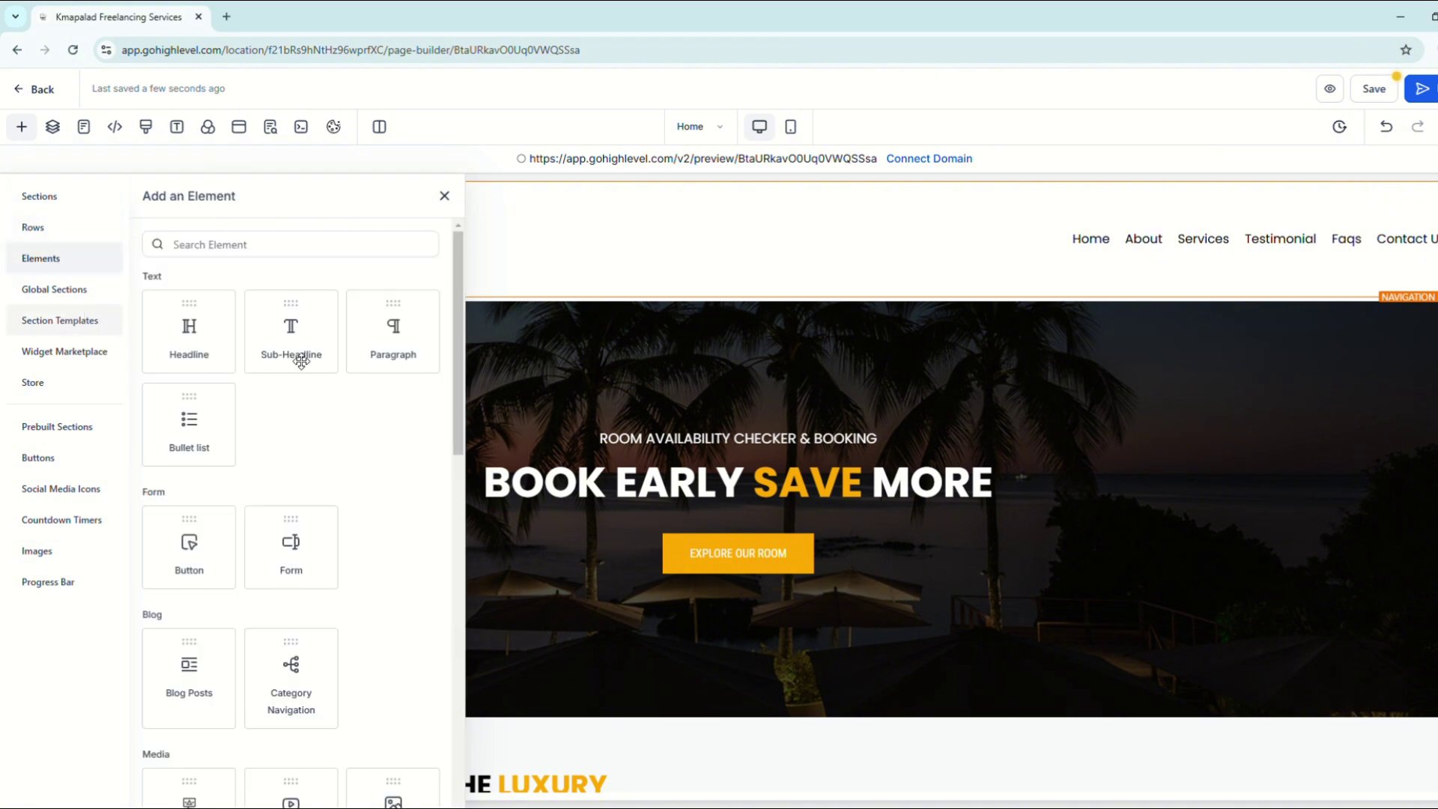
pyautogui.scroll(-3, 330, 610)
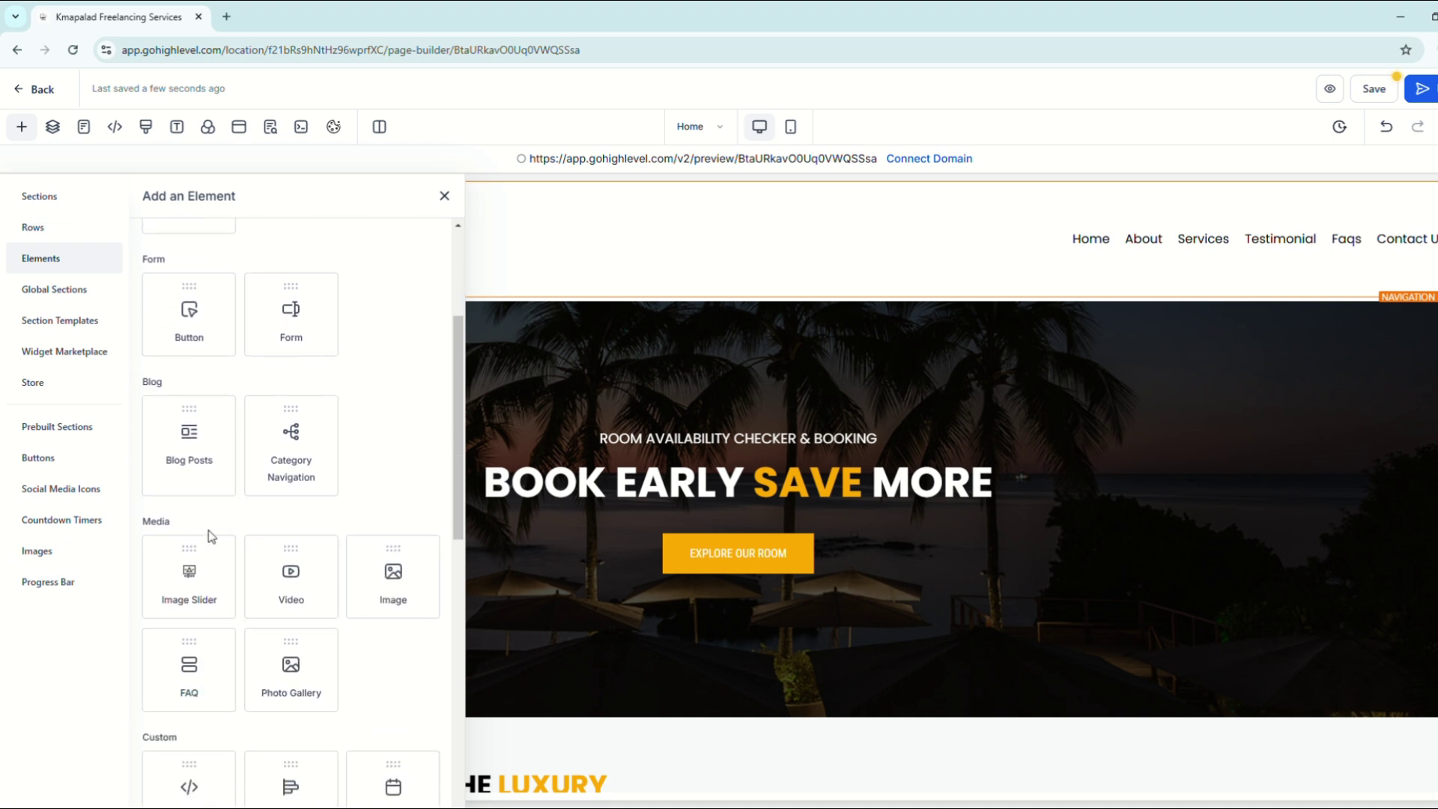
pyautogui.scroll(-3, 270, 547)
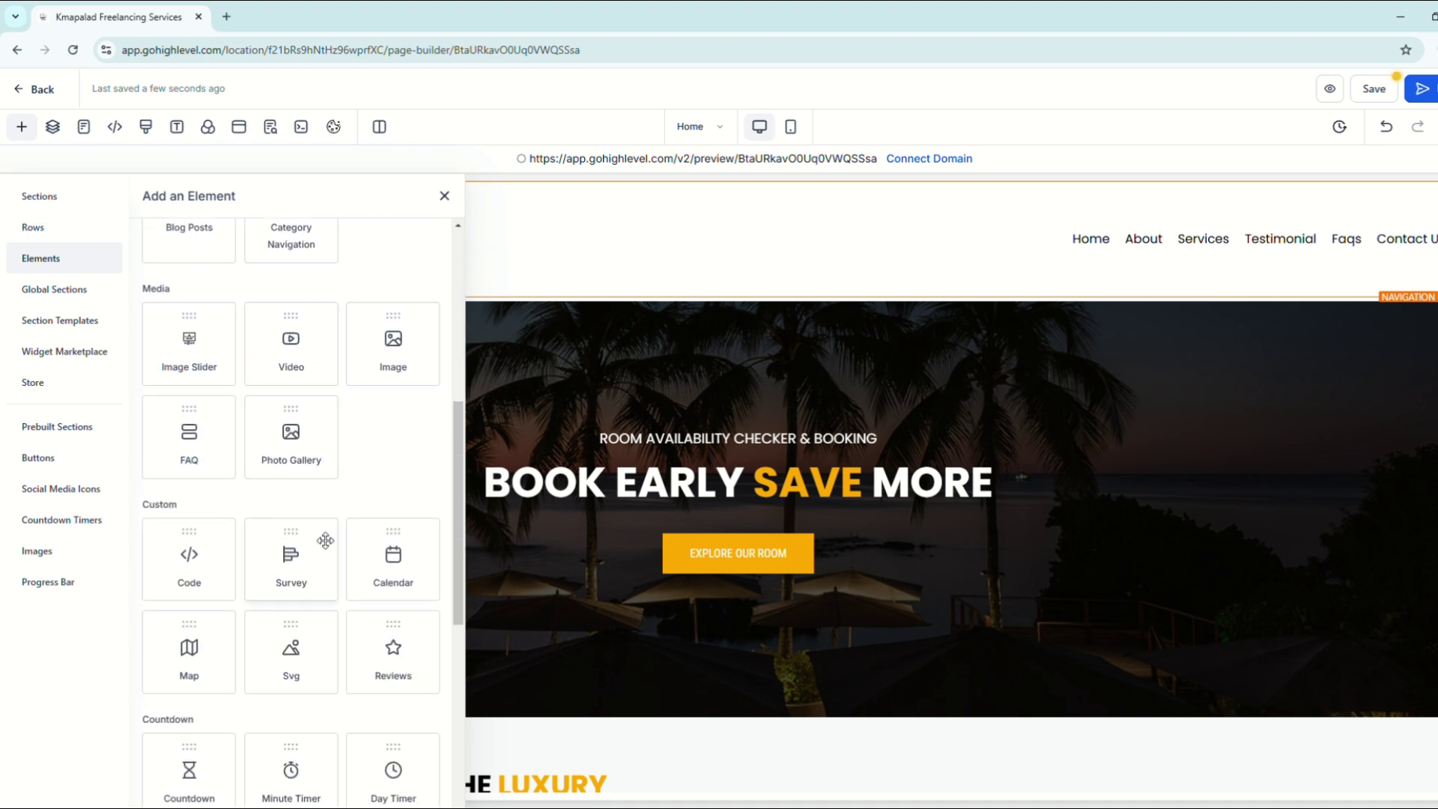
pyautogui.scroll(-4, 222, 565)
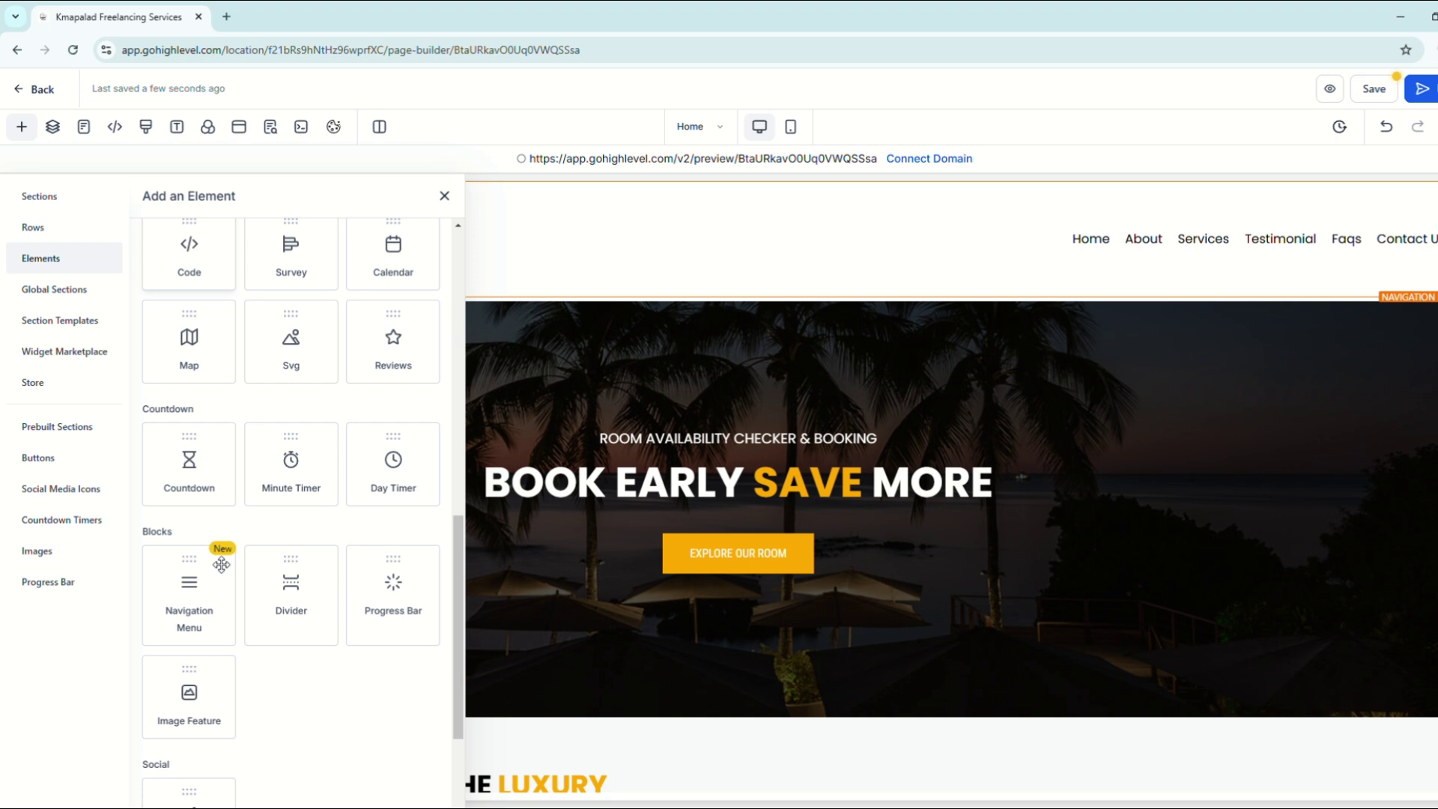
pyautogui.scroll(-1, 221, 565)
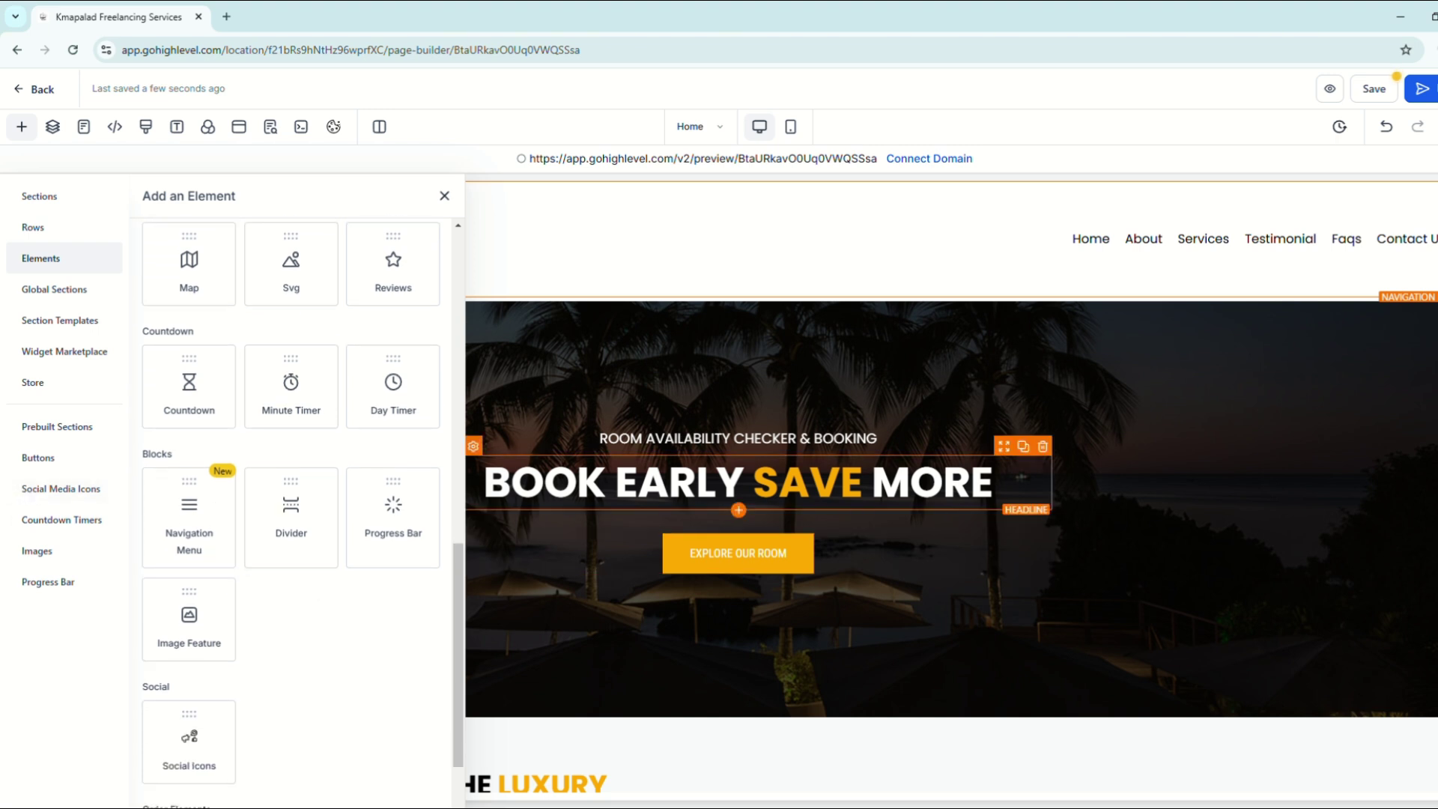
pyautogui.click(112, 425)
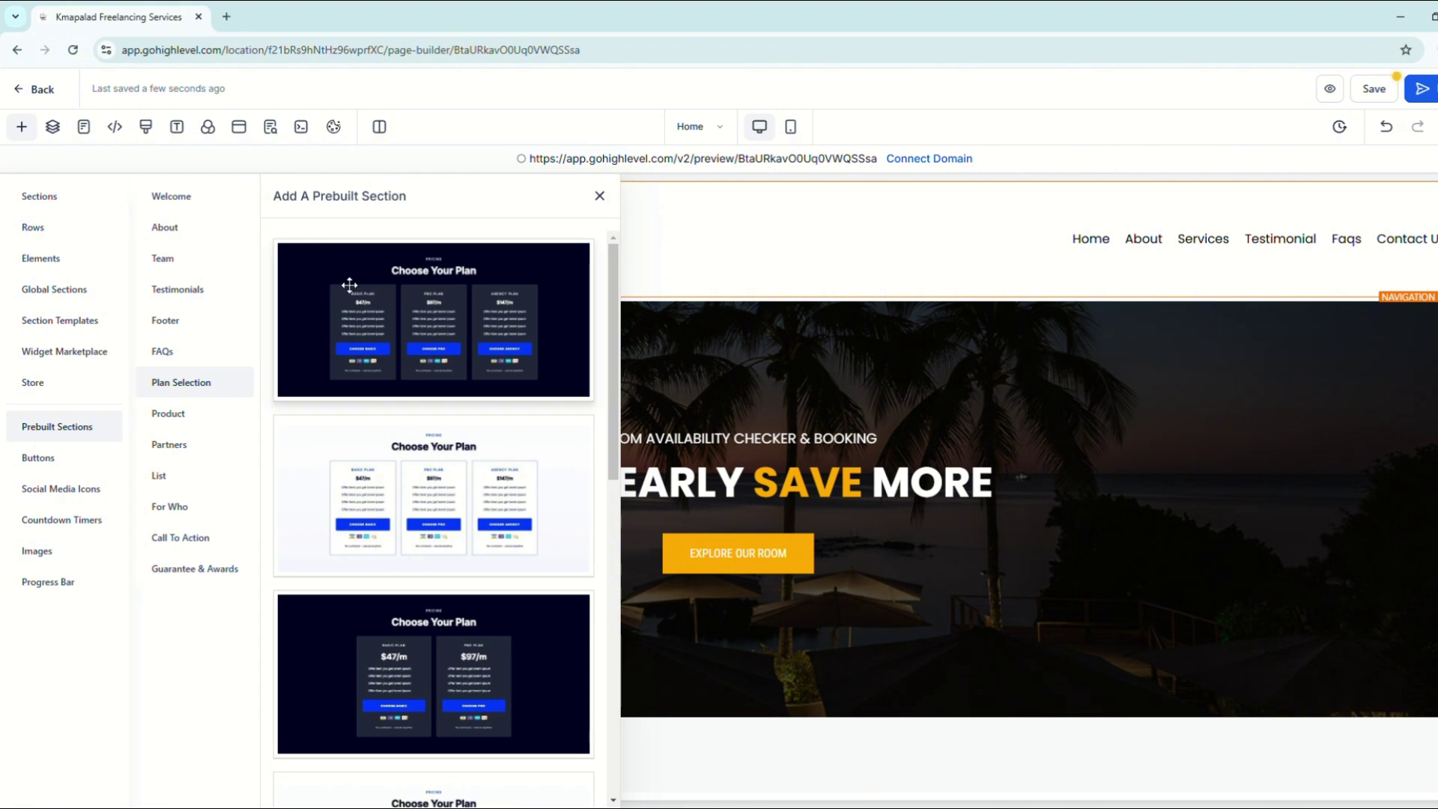
# Step: Drag the first Plan Selection layout, a dark 'Choose Your Plan' section, onto the page and close the library
pyautogui.moveTo(349, 285); pyautogui.dragTo(678, 667)
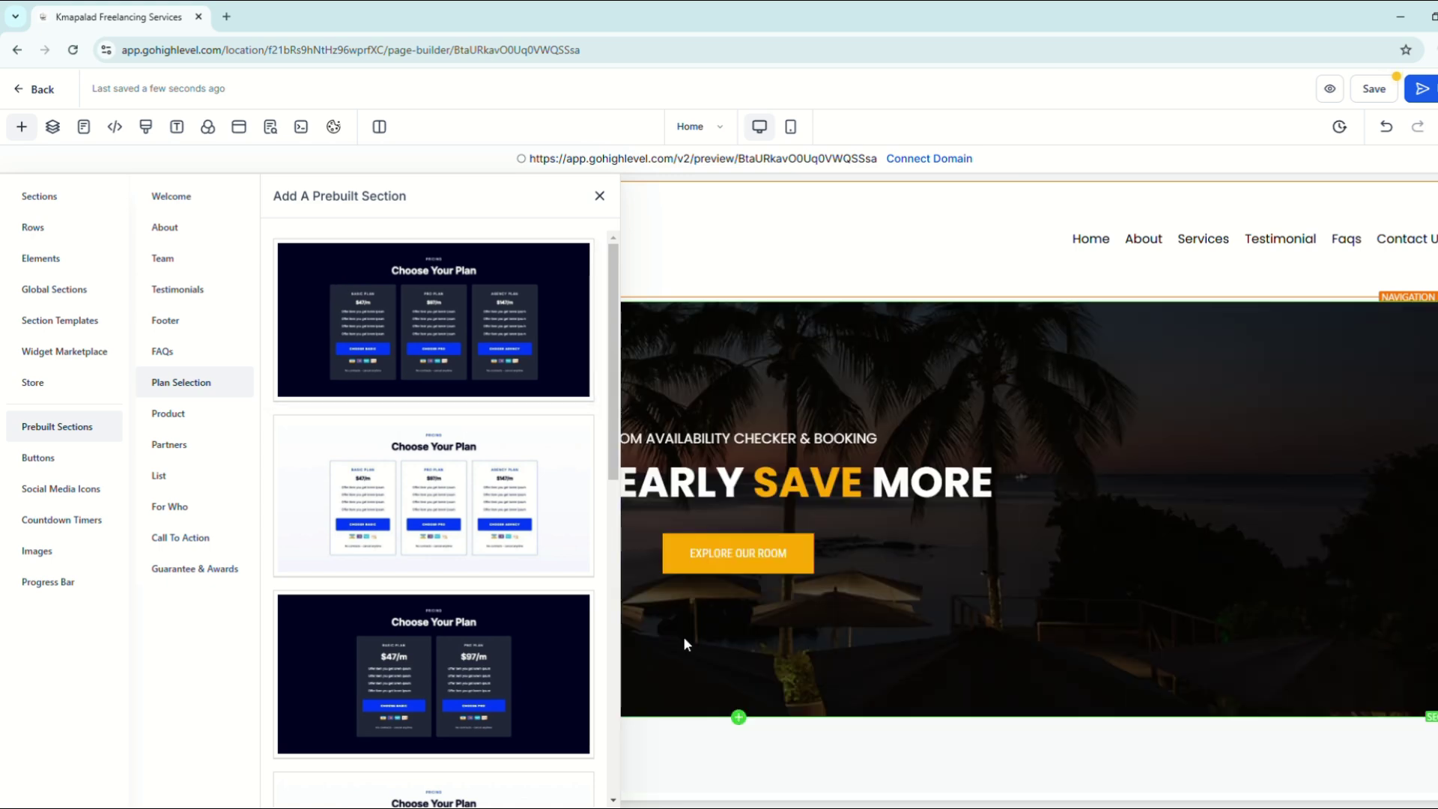
pyautogui.click(603, 204)
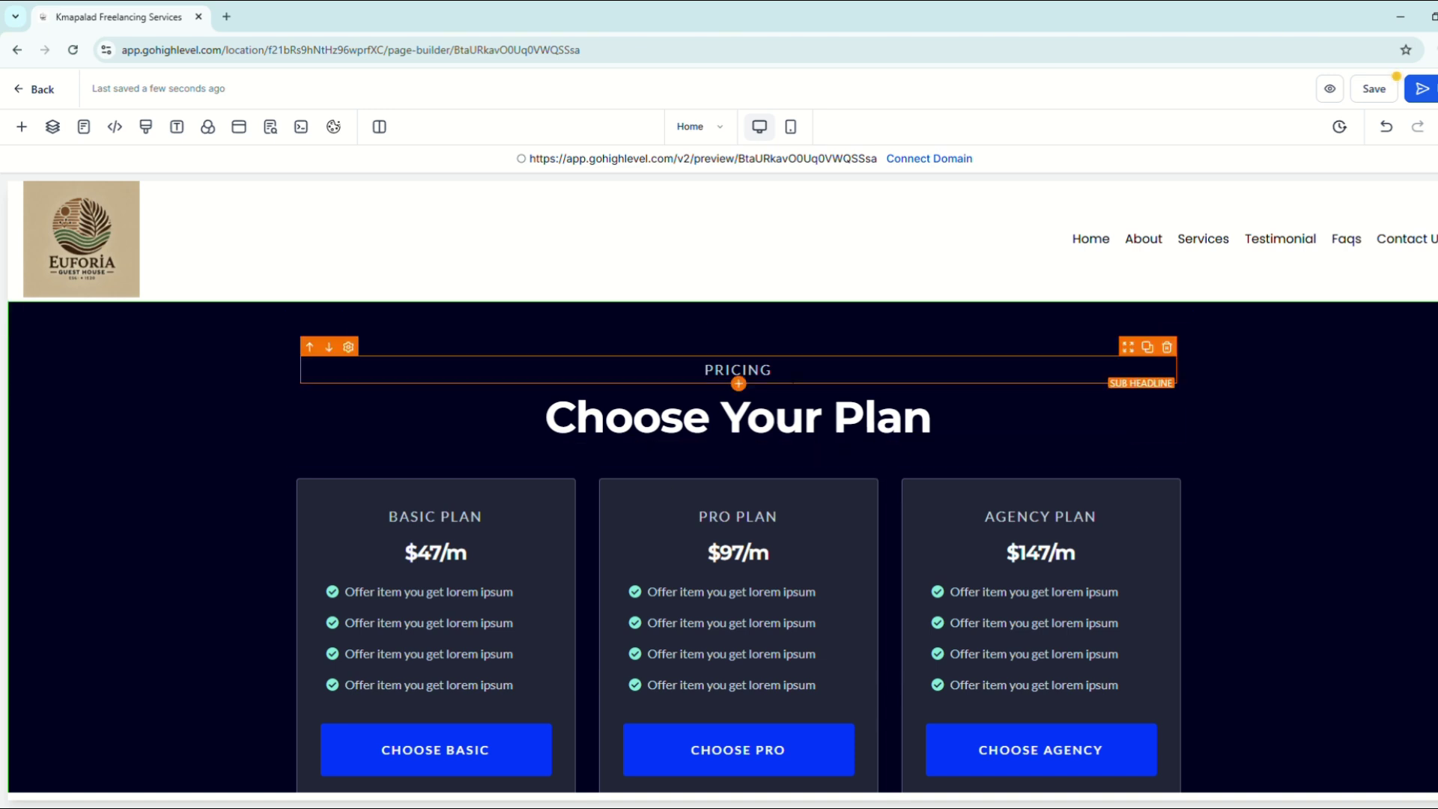
# Step: Select the pricing headline, the PRICING subheadline and the Pro plan's feature list for editing
pyautogui.doubleClick(884, 417)
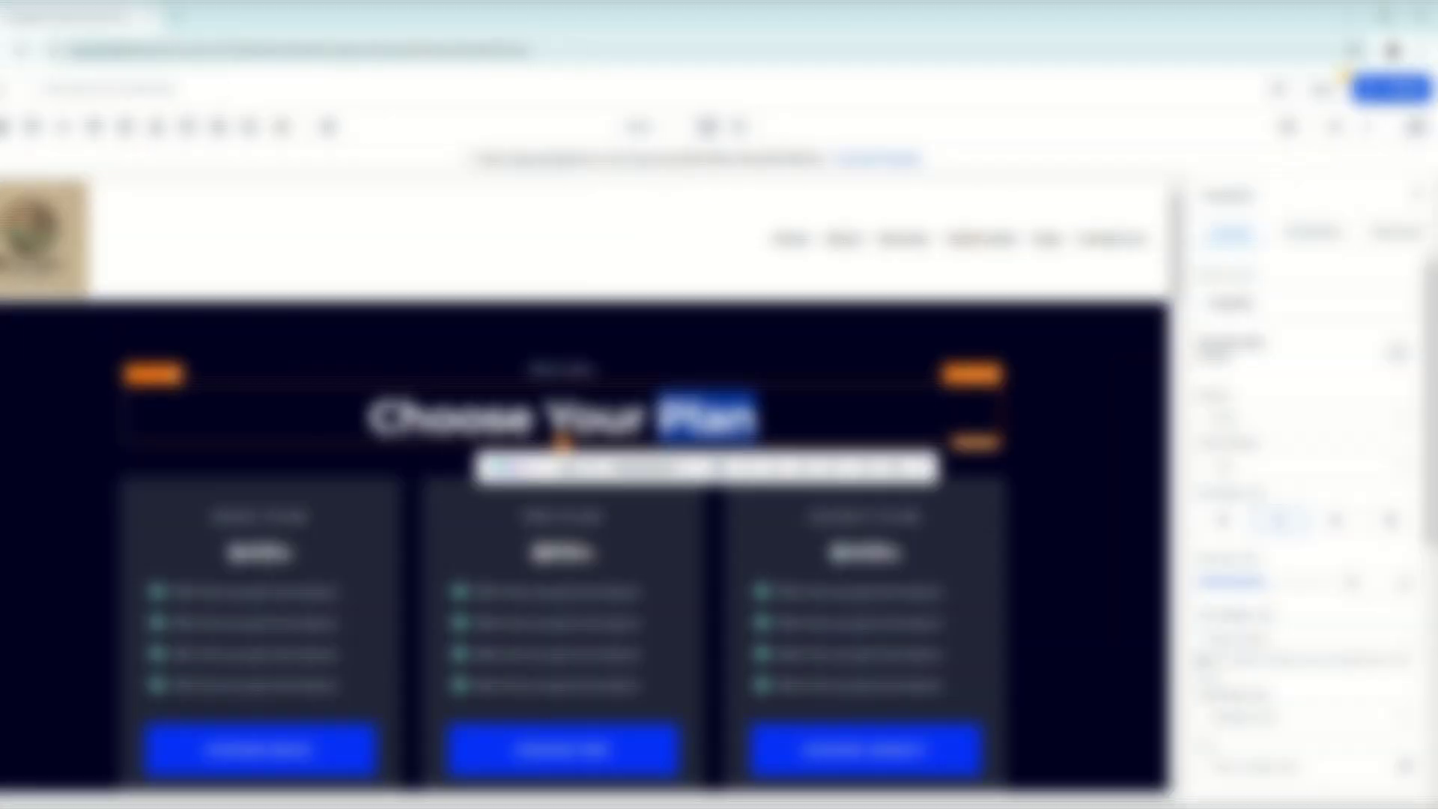
pyautogui.click(932, 417)
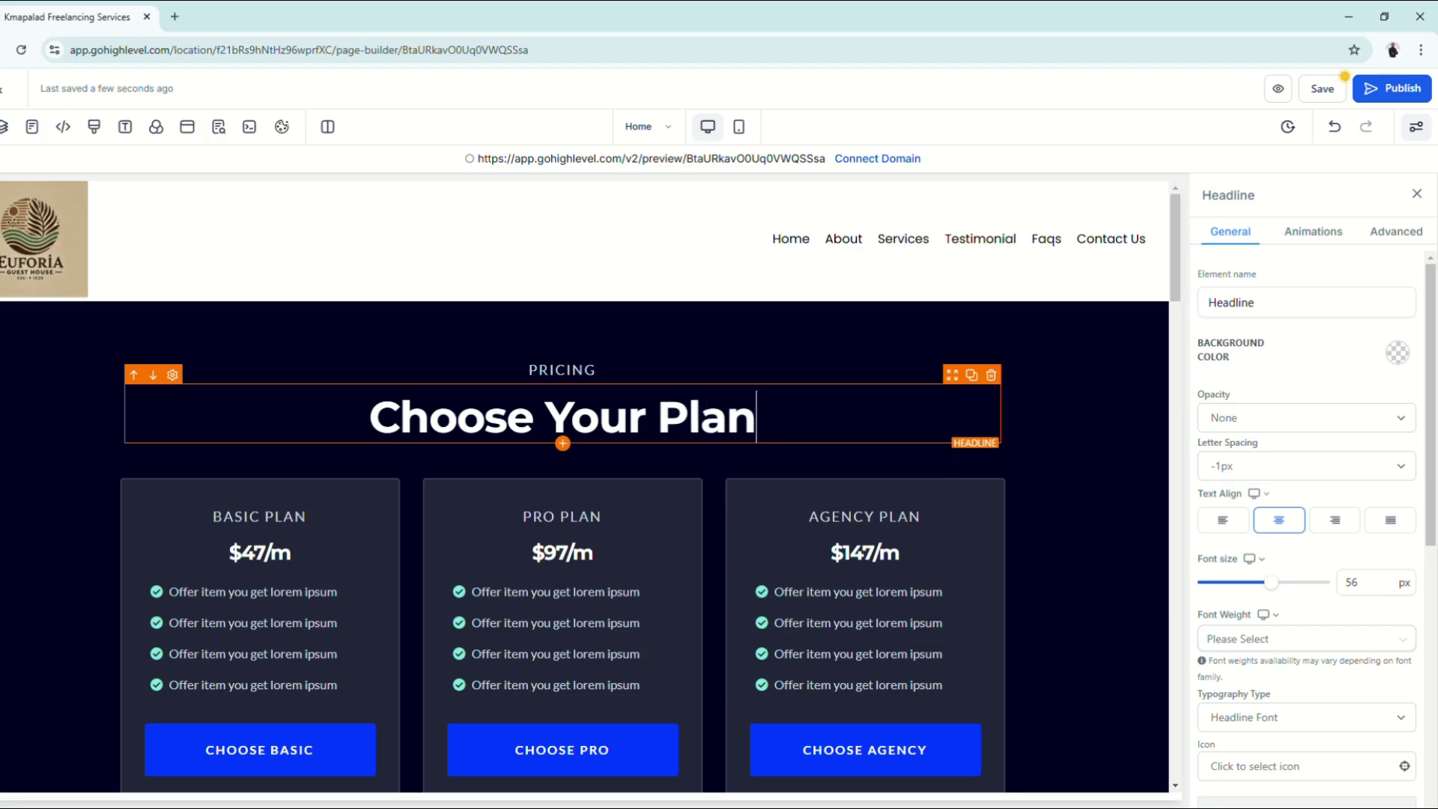
pyautogui.hotkey('ctrl', 'a')
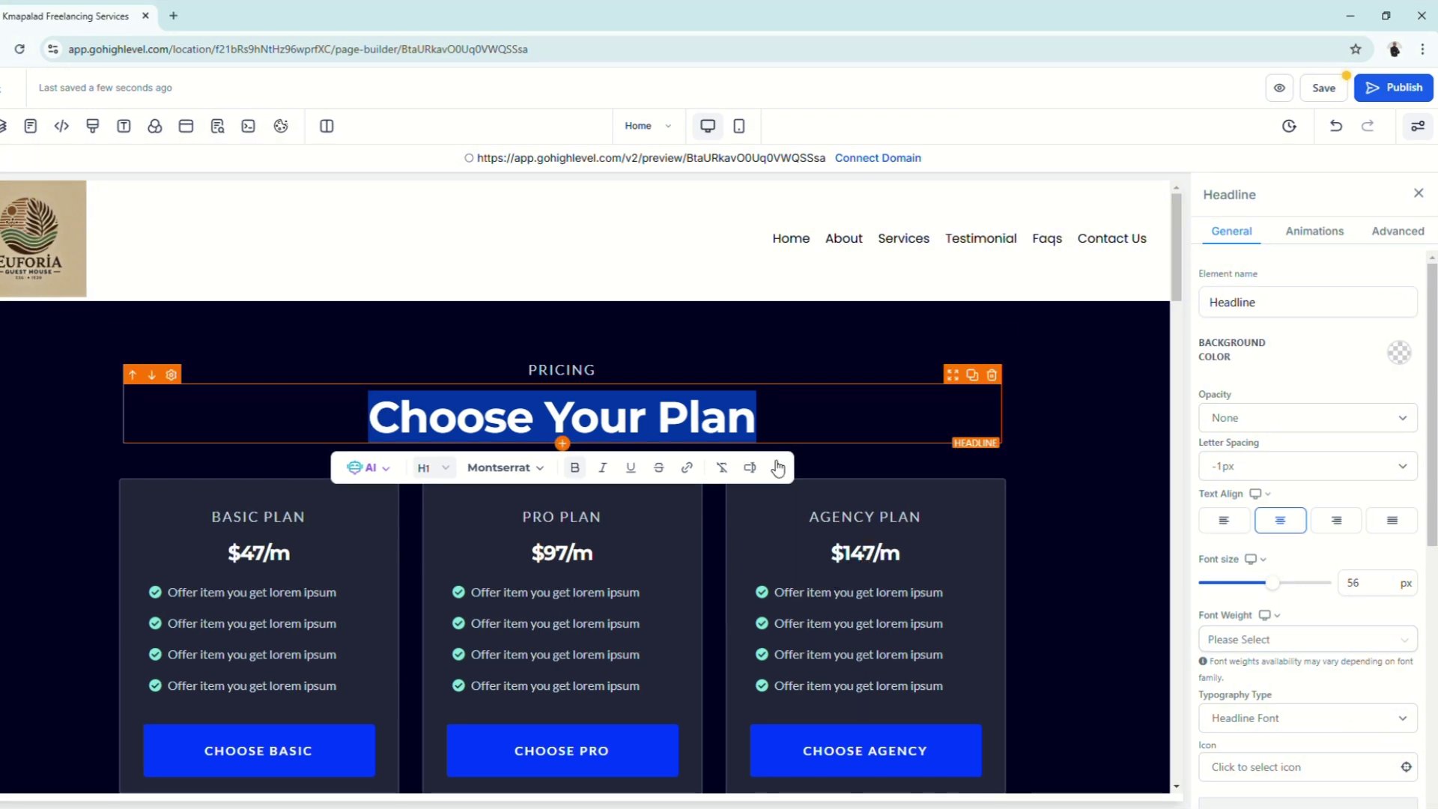
pyautogui.click(378, 417)
pyautogui.hotkey('ctrl', 'a')
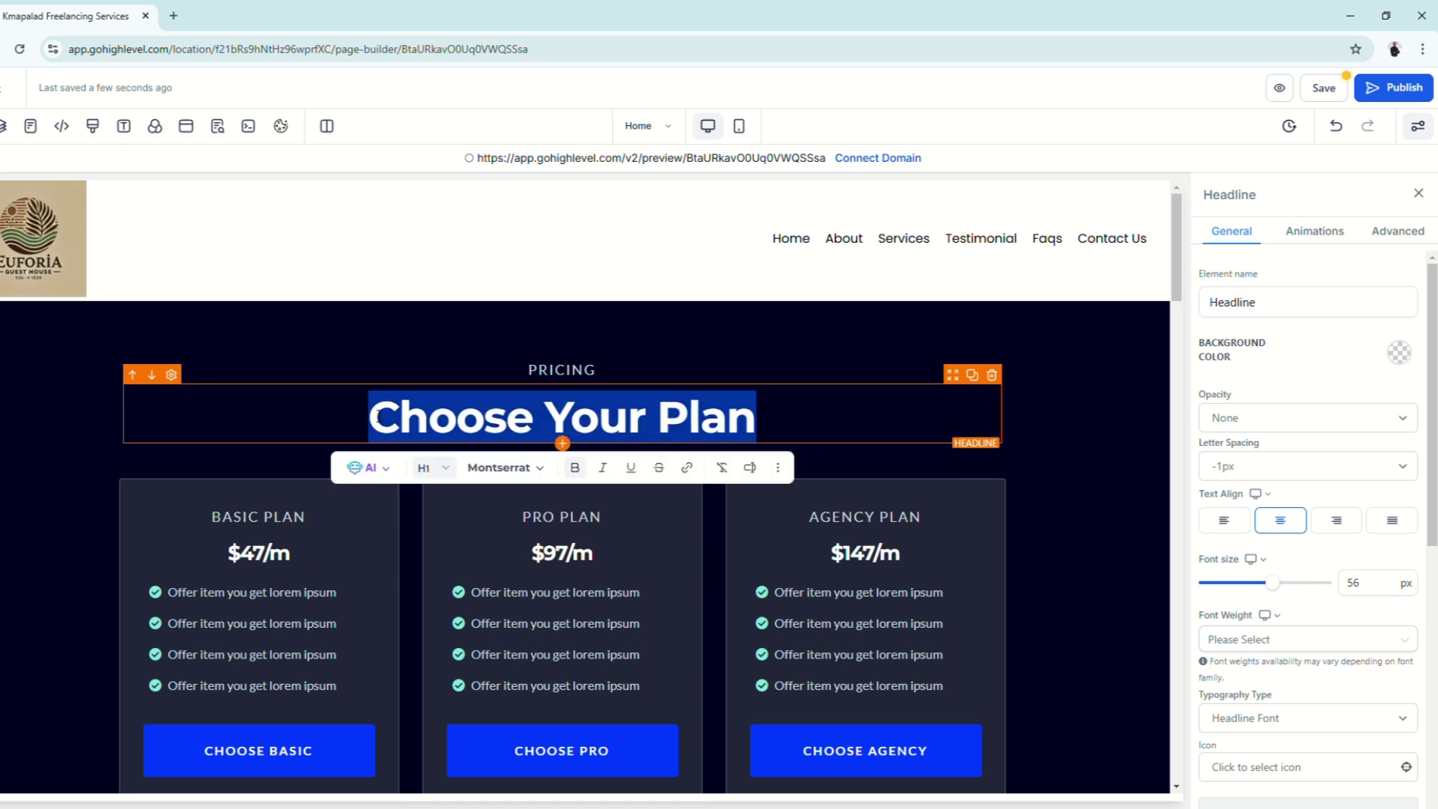
pyautogui.scroll(-1, 560, 424)
pyautogui.click(561, 292)
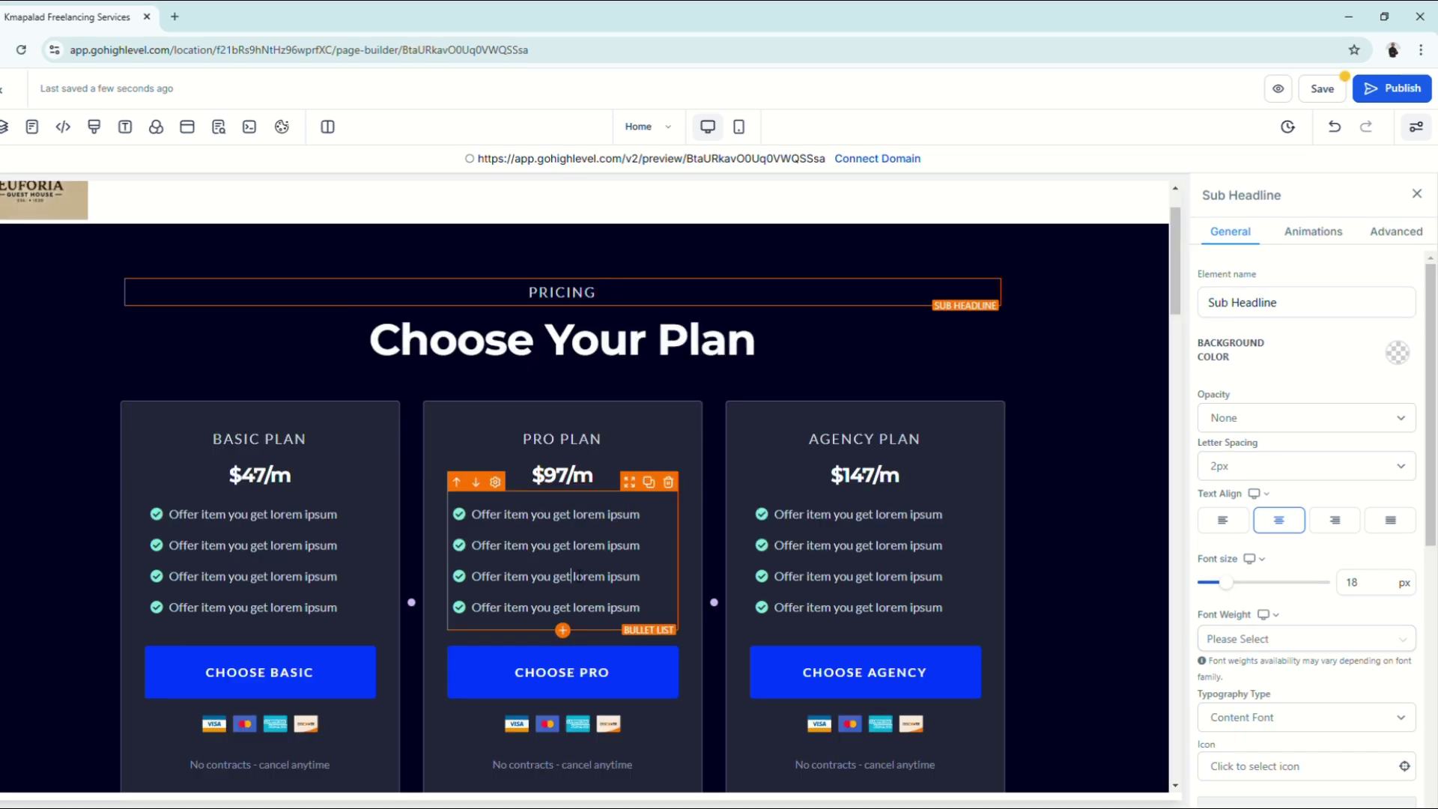
pyautogui.click(562, 562)
# Step: Replace 'Plan' in the headline with 'Room' so it reads 'Choose Your Room'
pyautogui.scroll(-3, 369, 578)
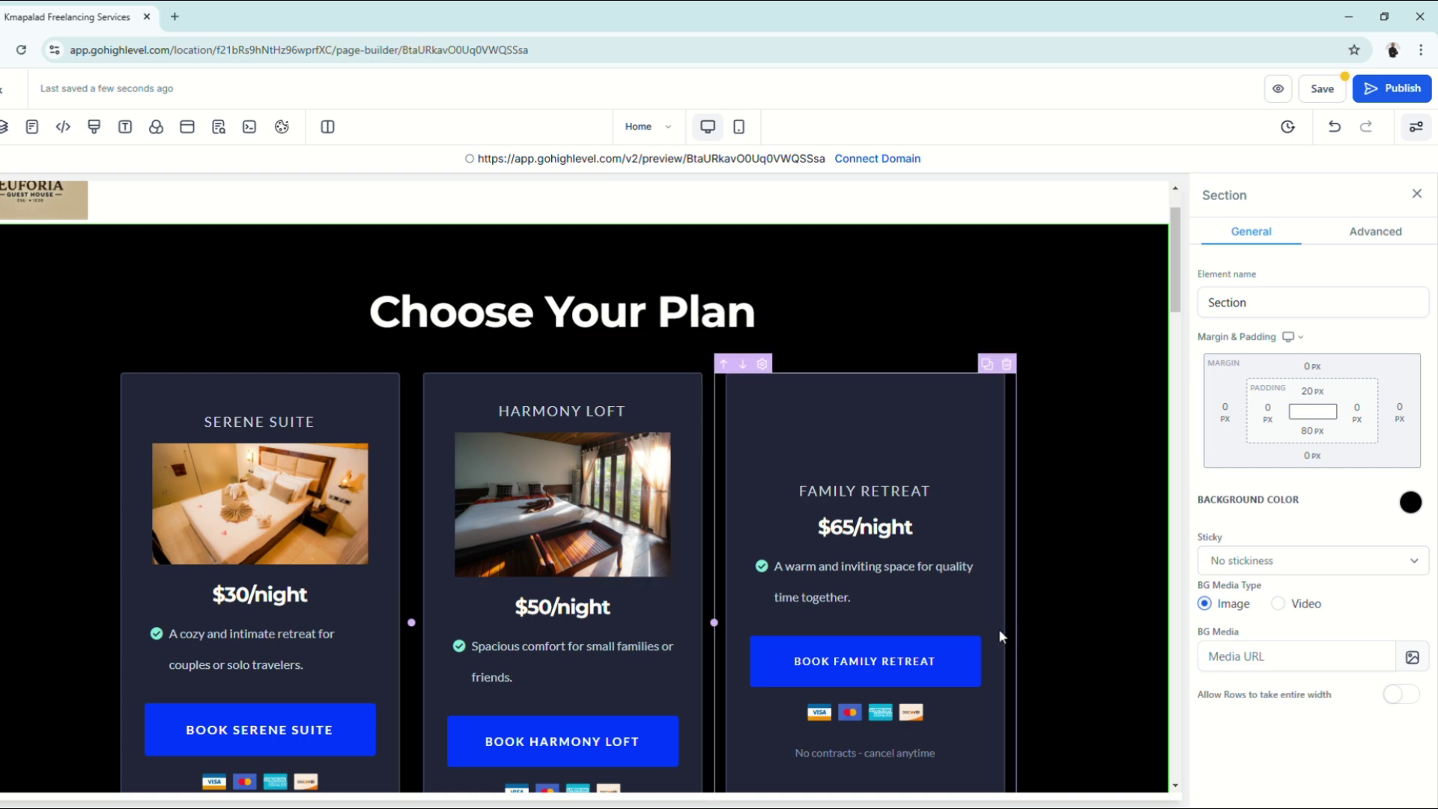
pyautogui.scroll(-5, 999, 633)
pyautogui.scroll(4, 707, 590)
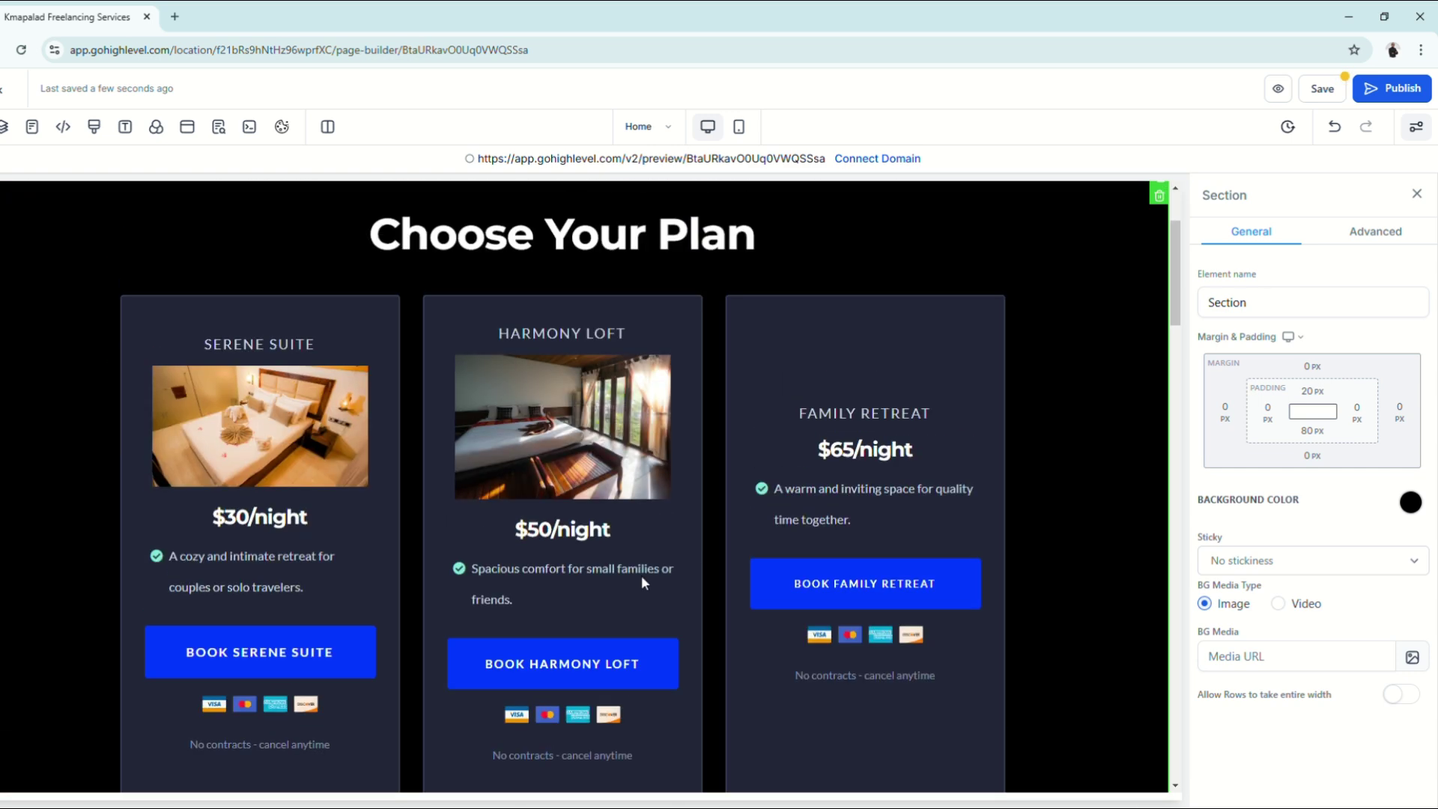
pyautogui.scroll(2, 641, 575)
pyautogui.scroll(-2, 796, 453)
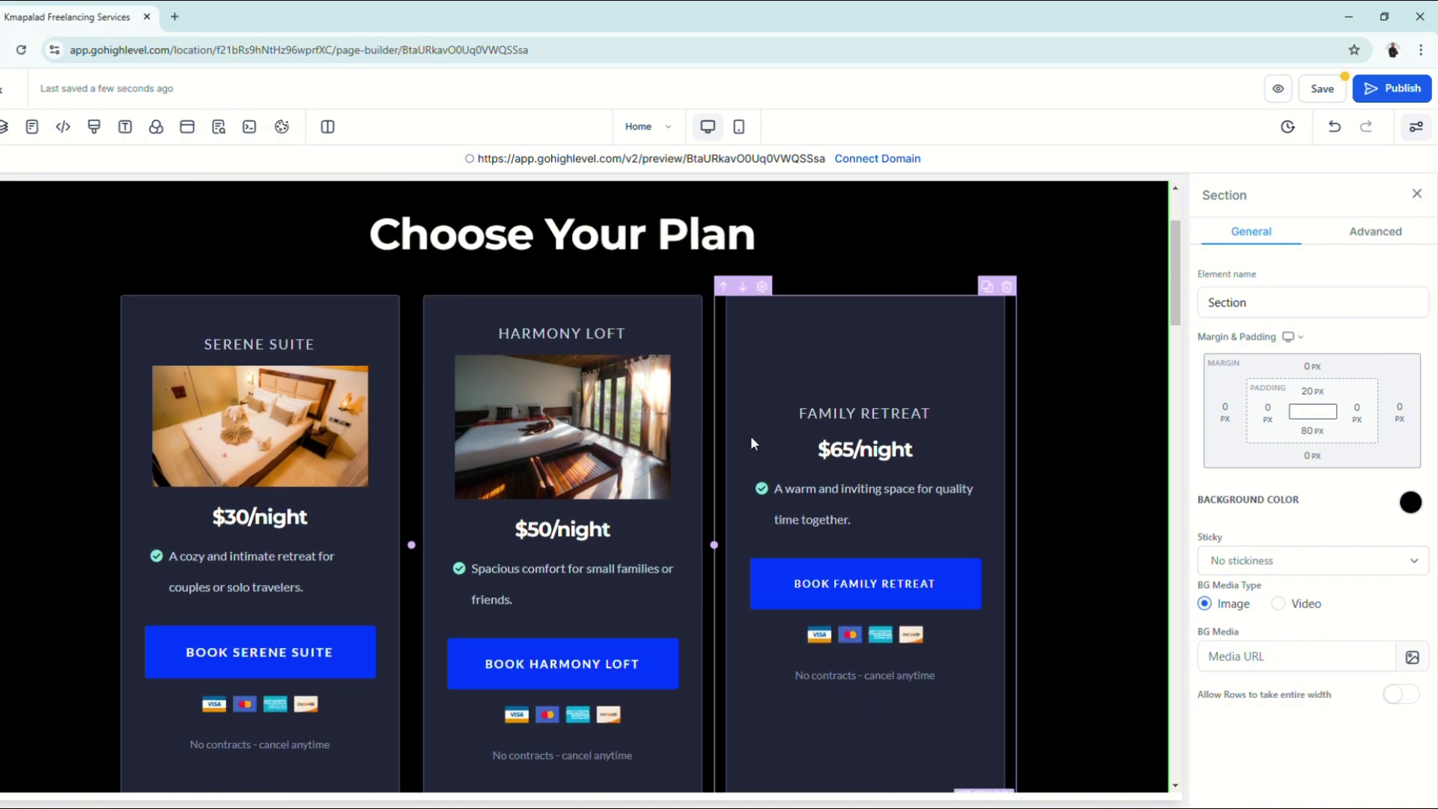
pyautogui.scroll(1, 749, 240)
pyautogui.doubleClick(750, 321)
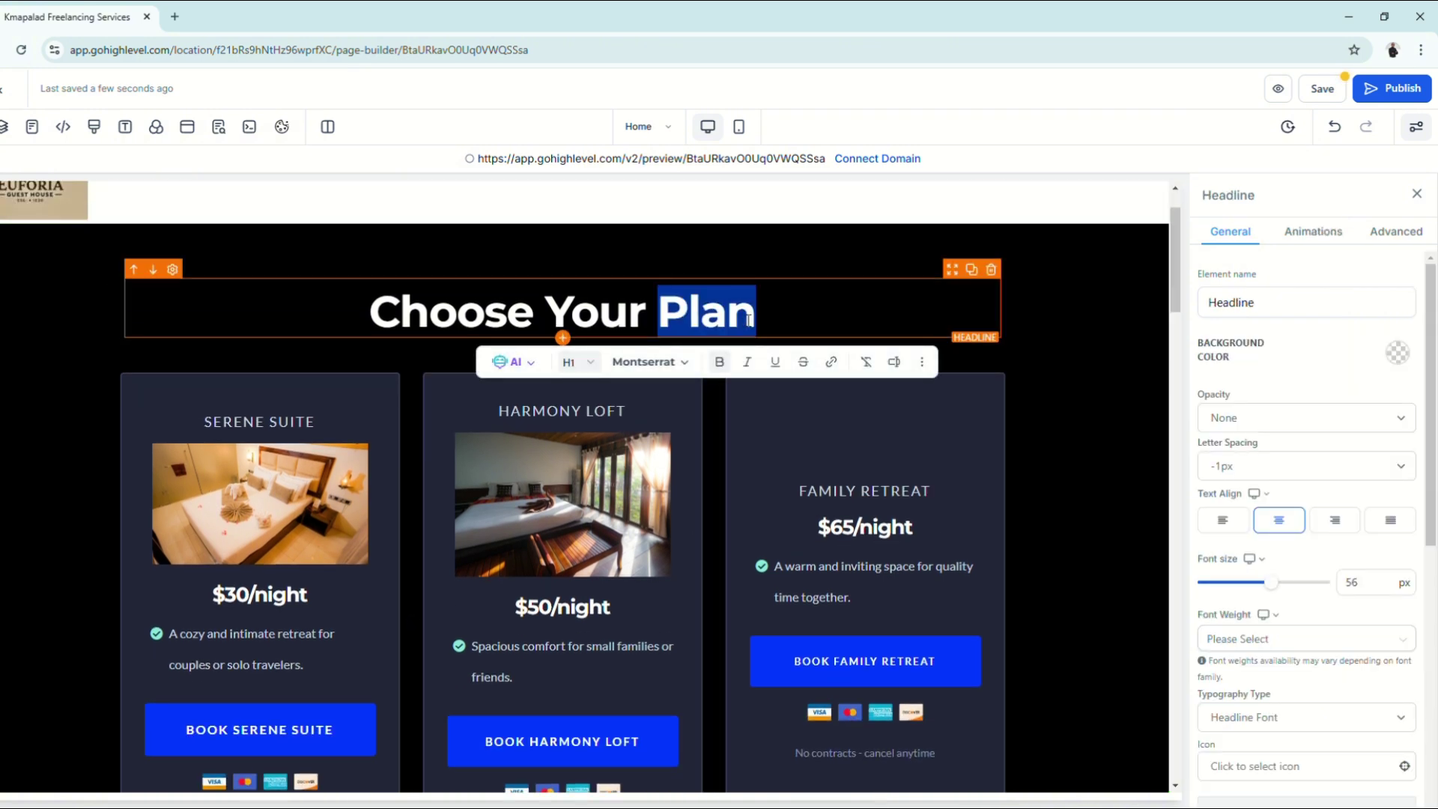
pyautogui.write('Room')
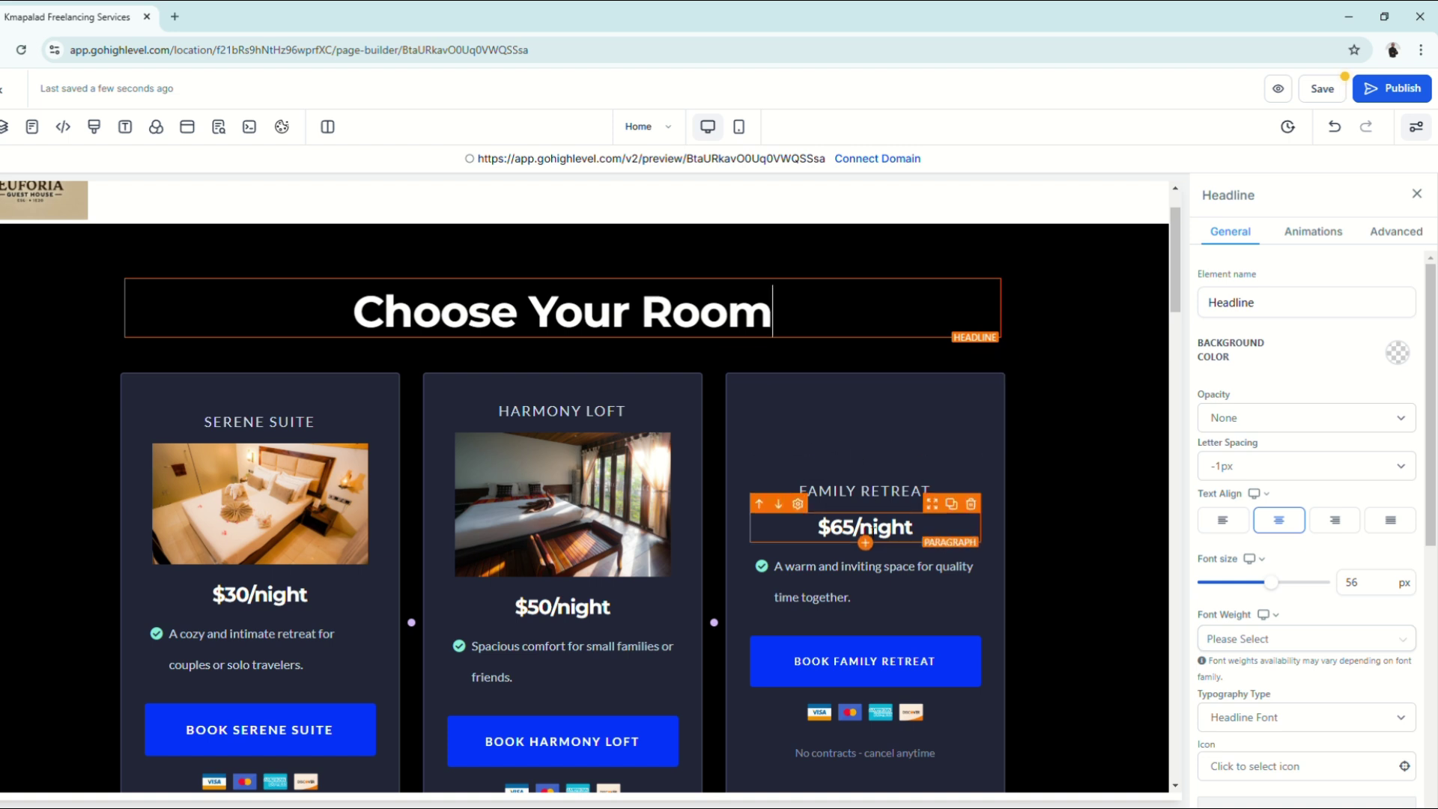
# Step: Add an Image element to the Family Retreat card and move it below the FAMILY RETREAT title
pyautogui.click(6, 127)
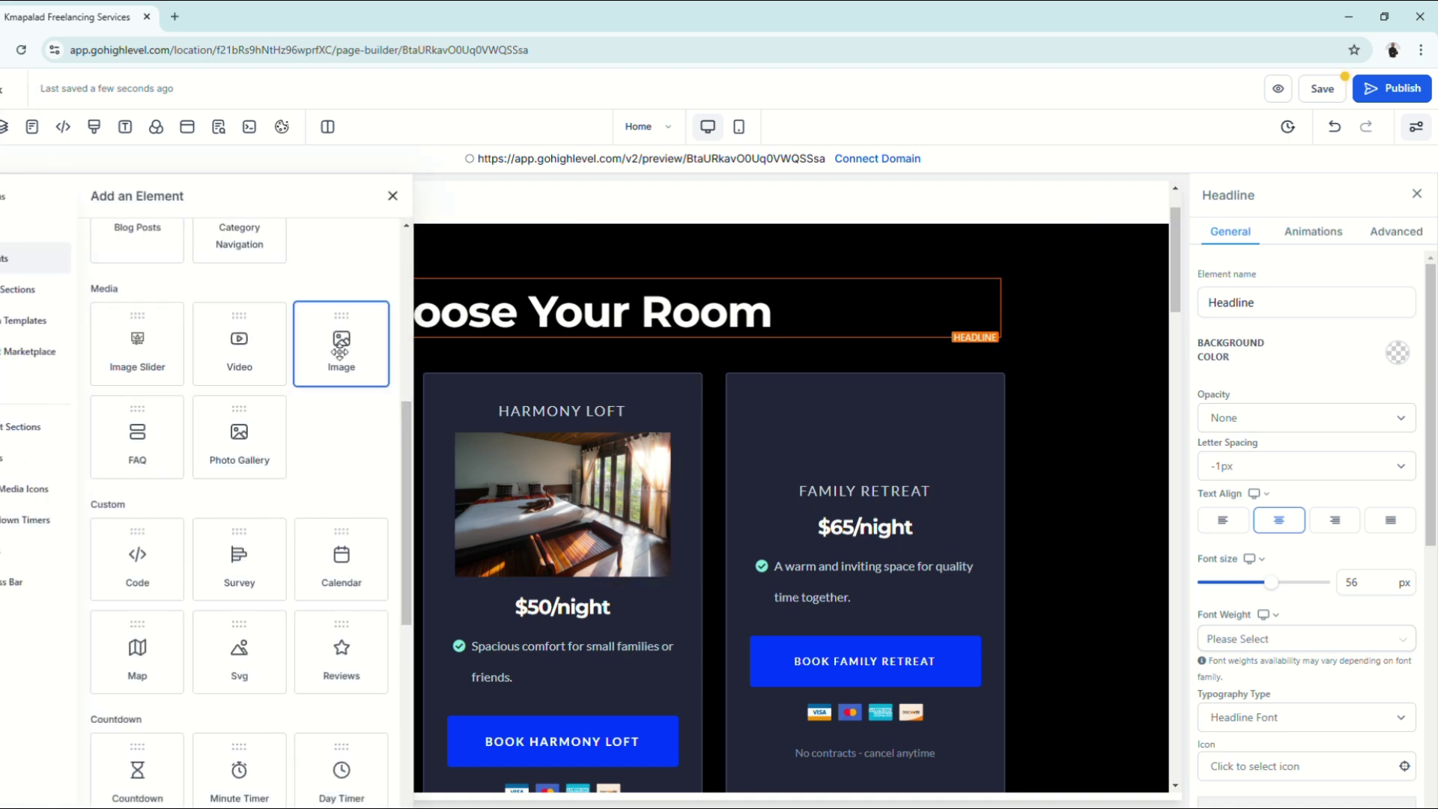
pyautogui.moveTo(341, 351); pyautogui.dragTo(832, 449)
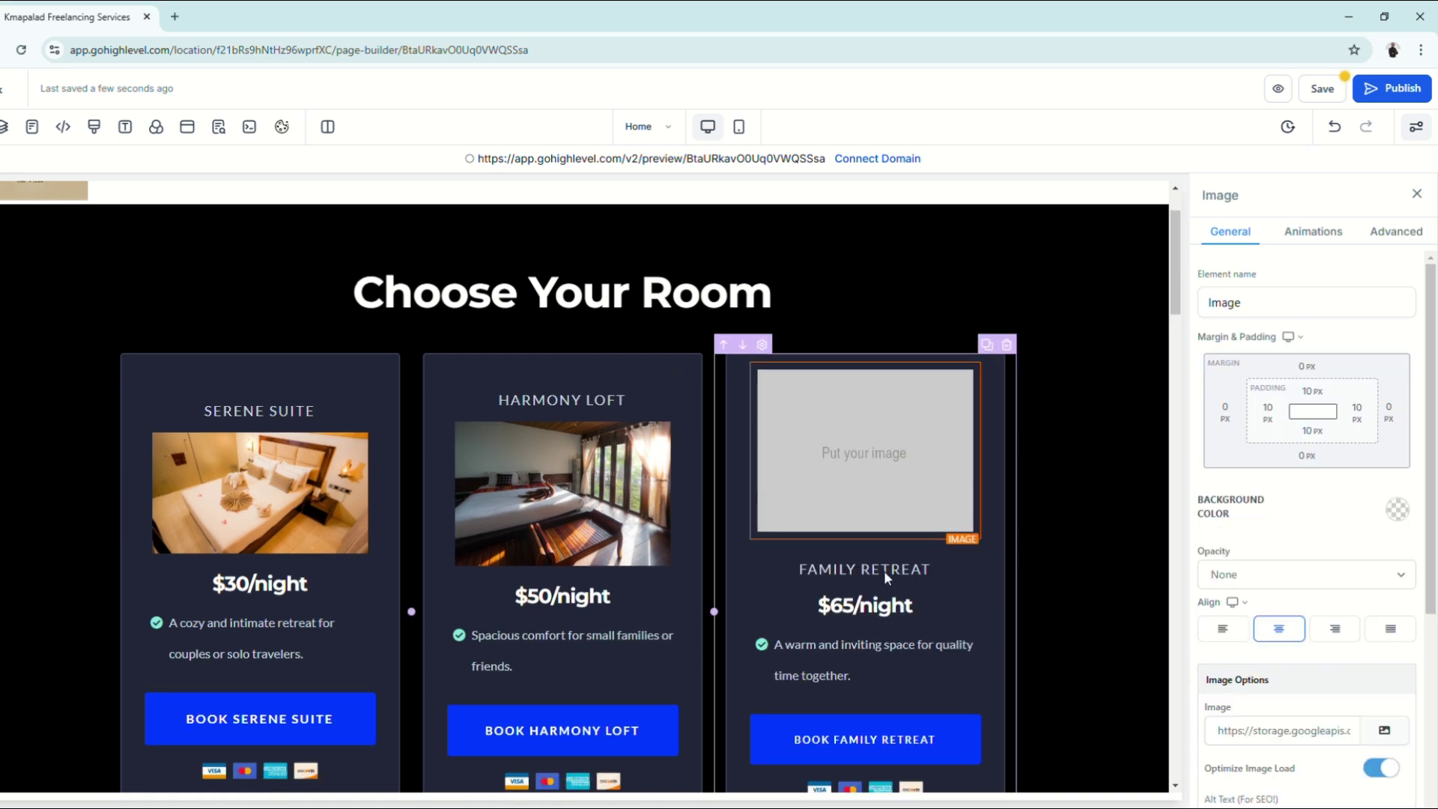
pyautogui.scroll(-1, 884, 571)
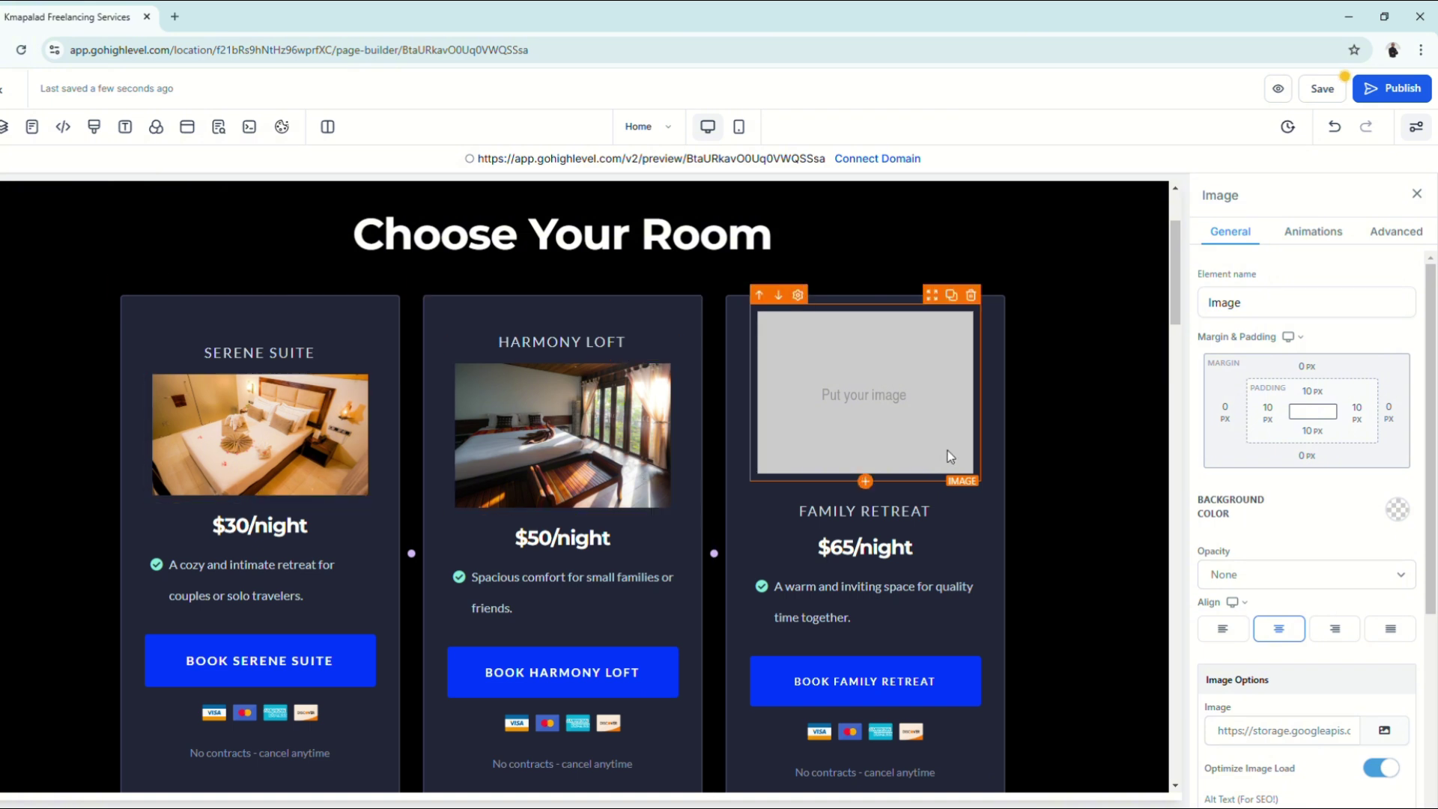
pyautogui.click(779, 297)
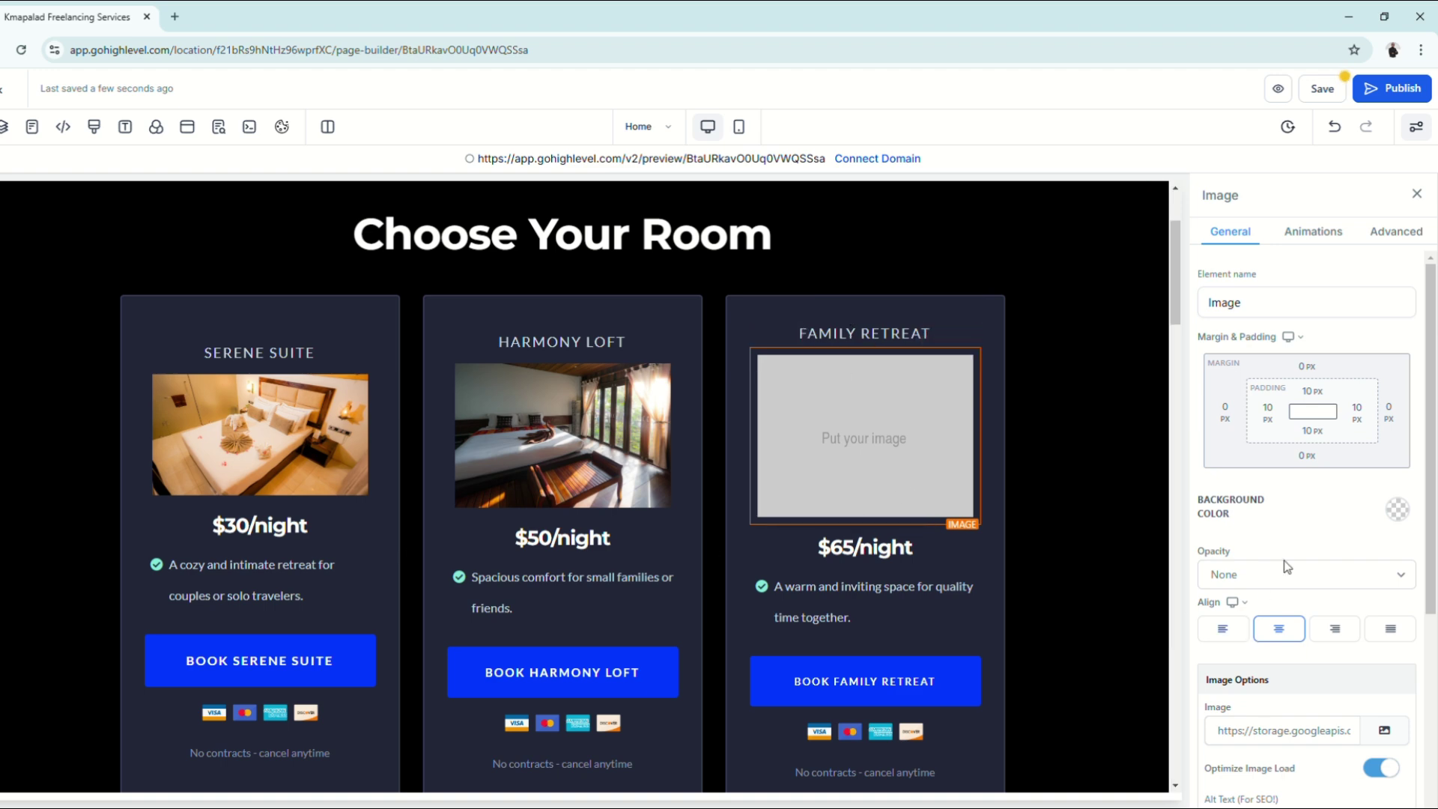
# Step: Copy the red-curtained room photo's link from Media Storage and paste it as the Image URL
pyautogui.click(1385, 731)
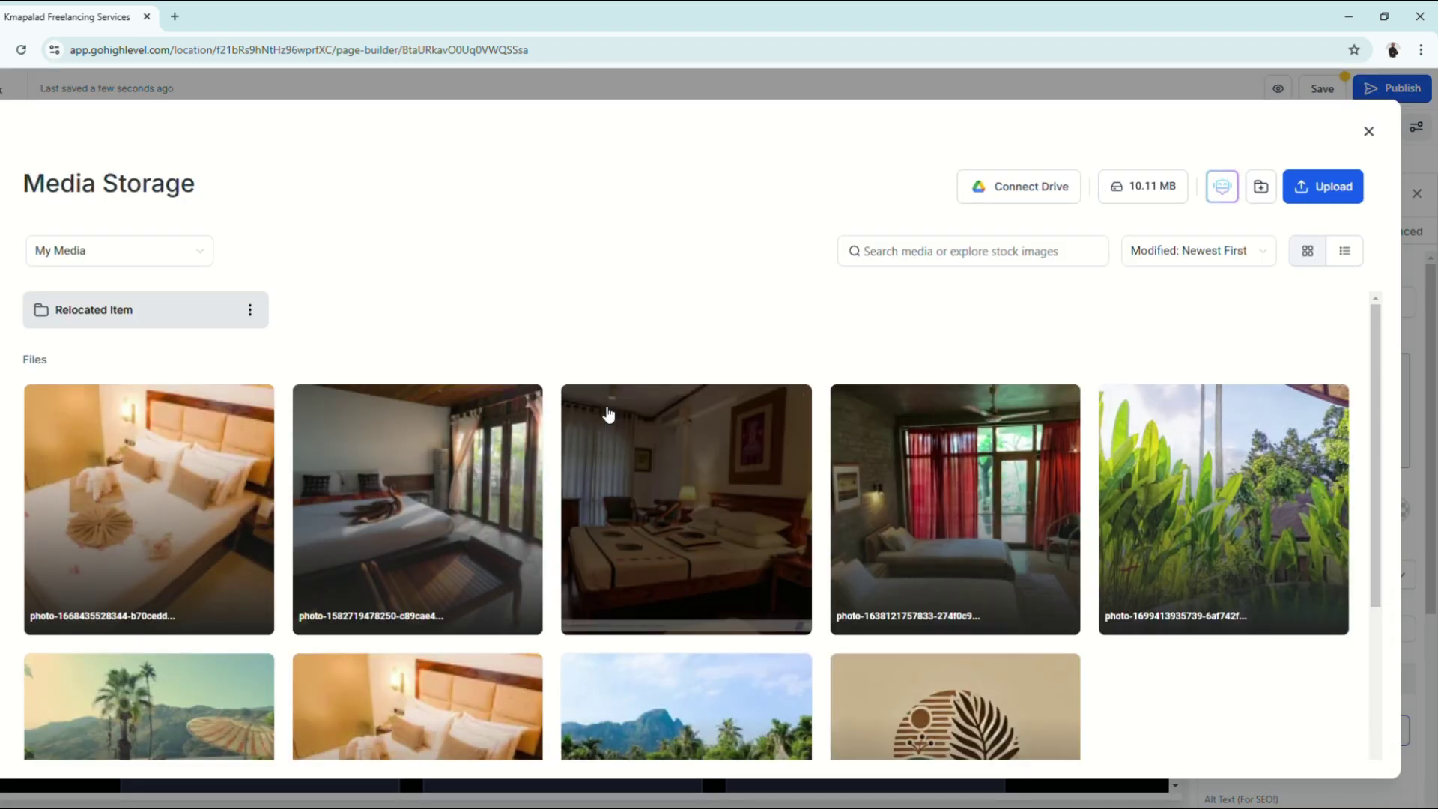
pyautogui.click(920, 546)
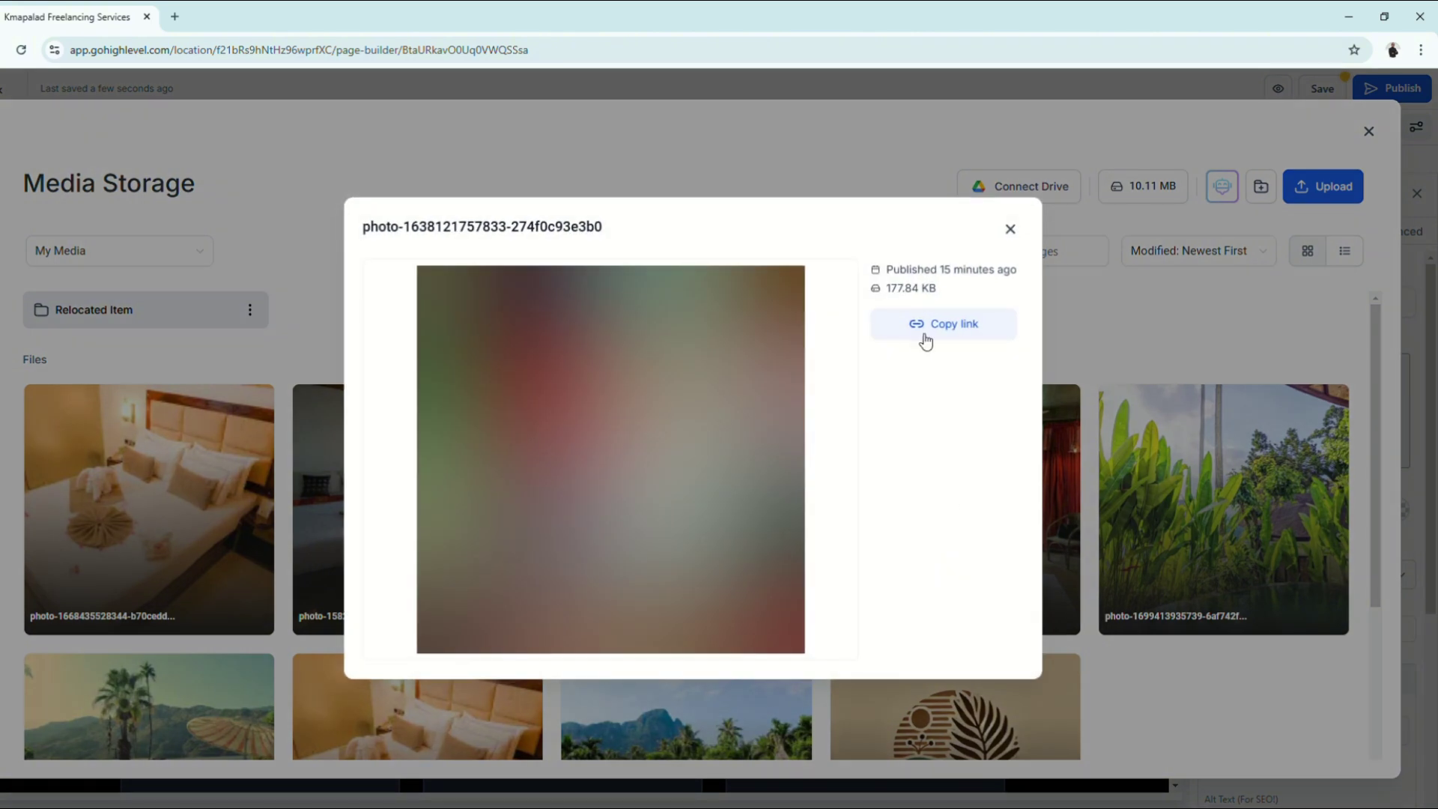
pyautogui.click(950, 357)
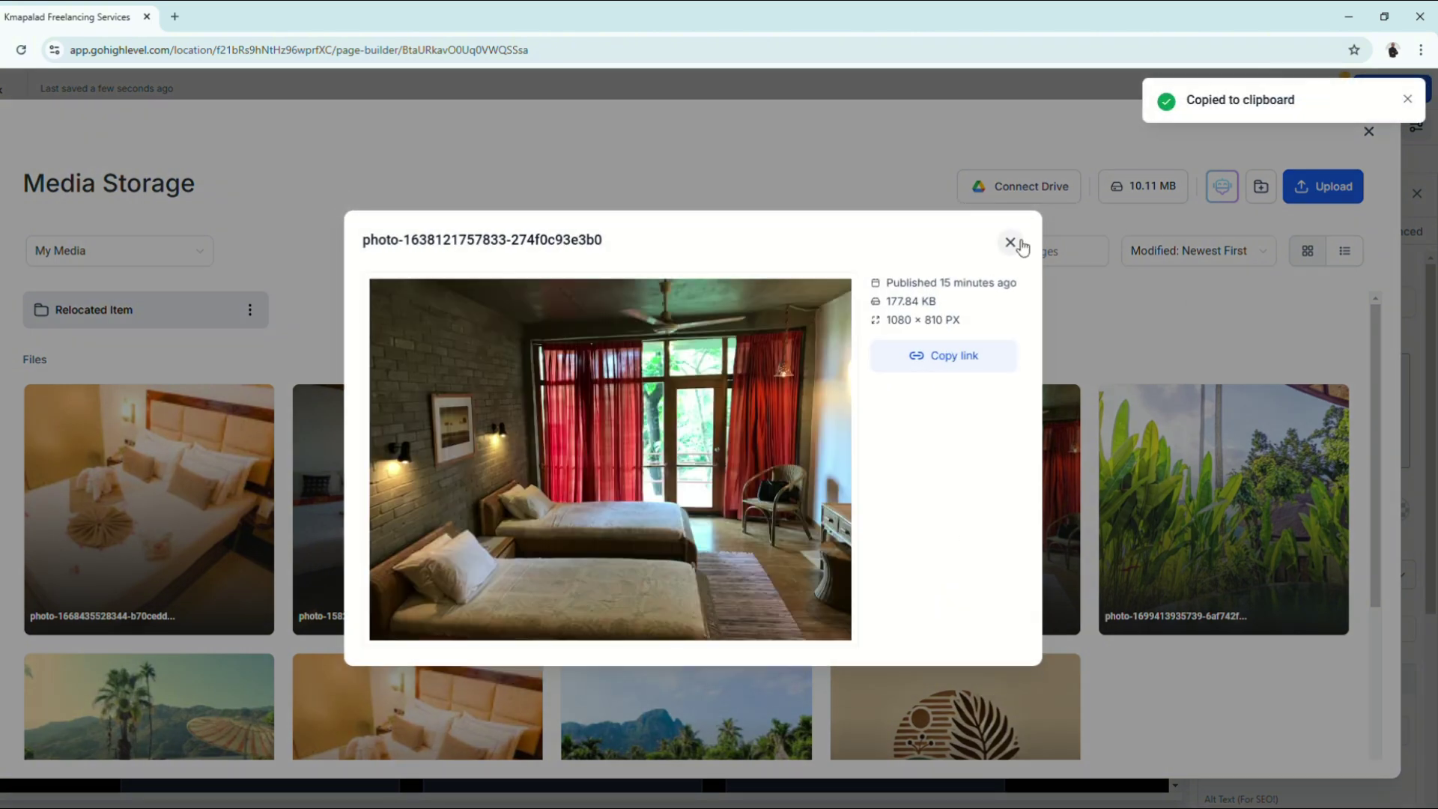
pyautogui.click(1039, 240)
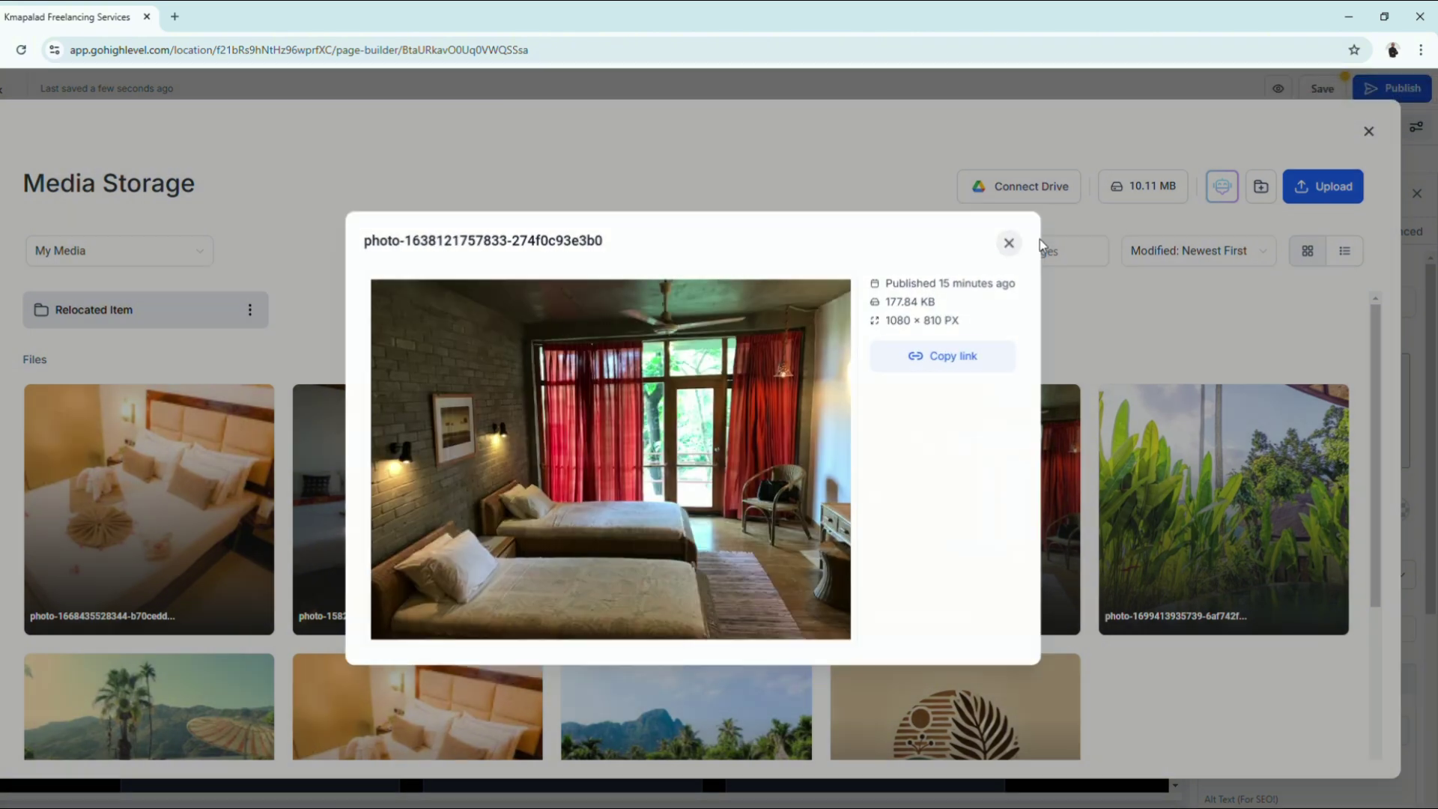
pyautogui.click(1369, 132)
pyautogui.click(1313, 730)
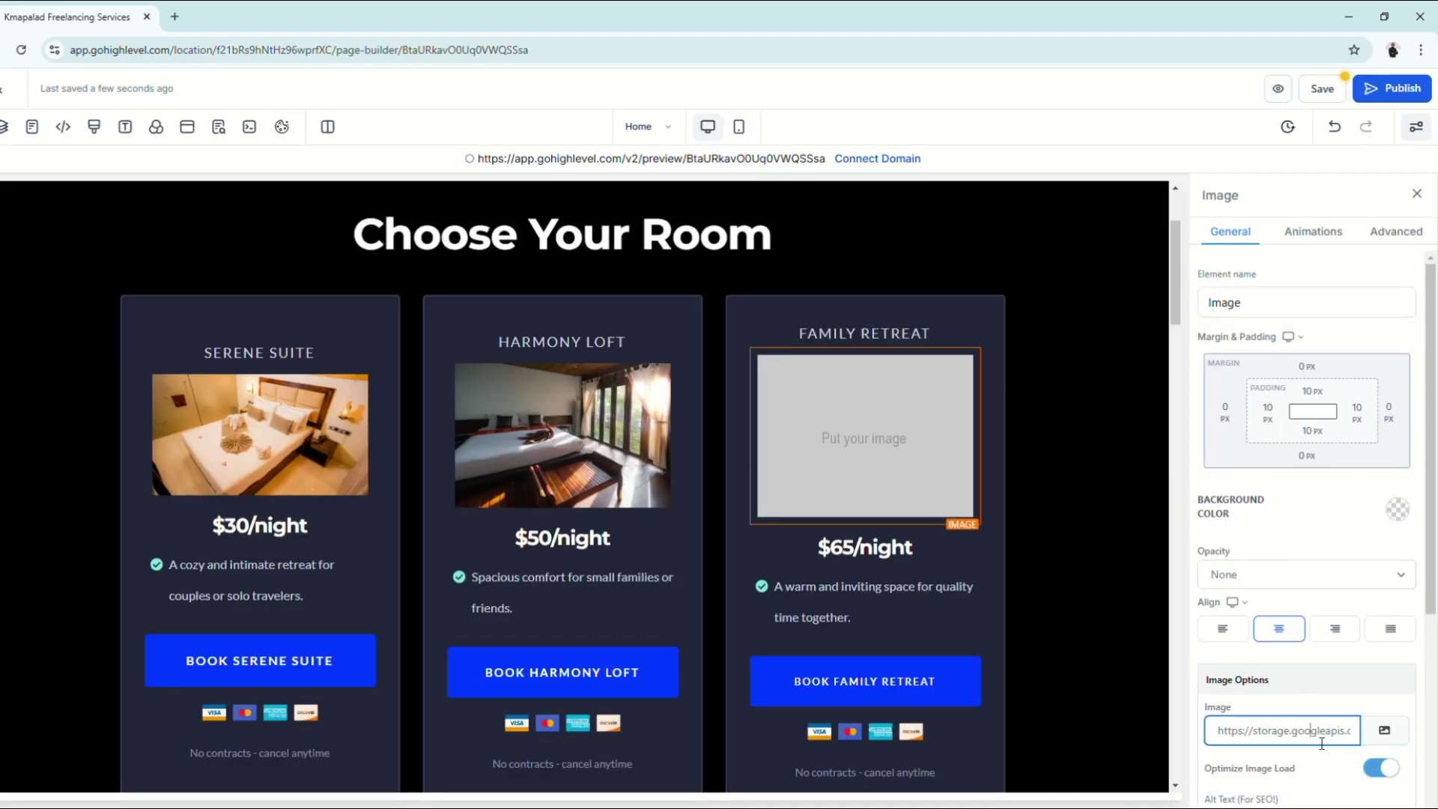
pyautogui.hotkey('ctrl', 'a')
pyautogui.hotkey('ctrl', 'v')
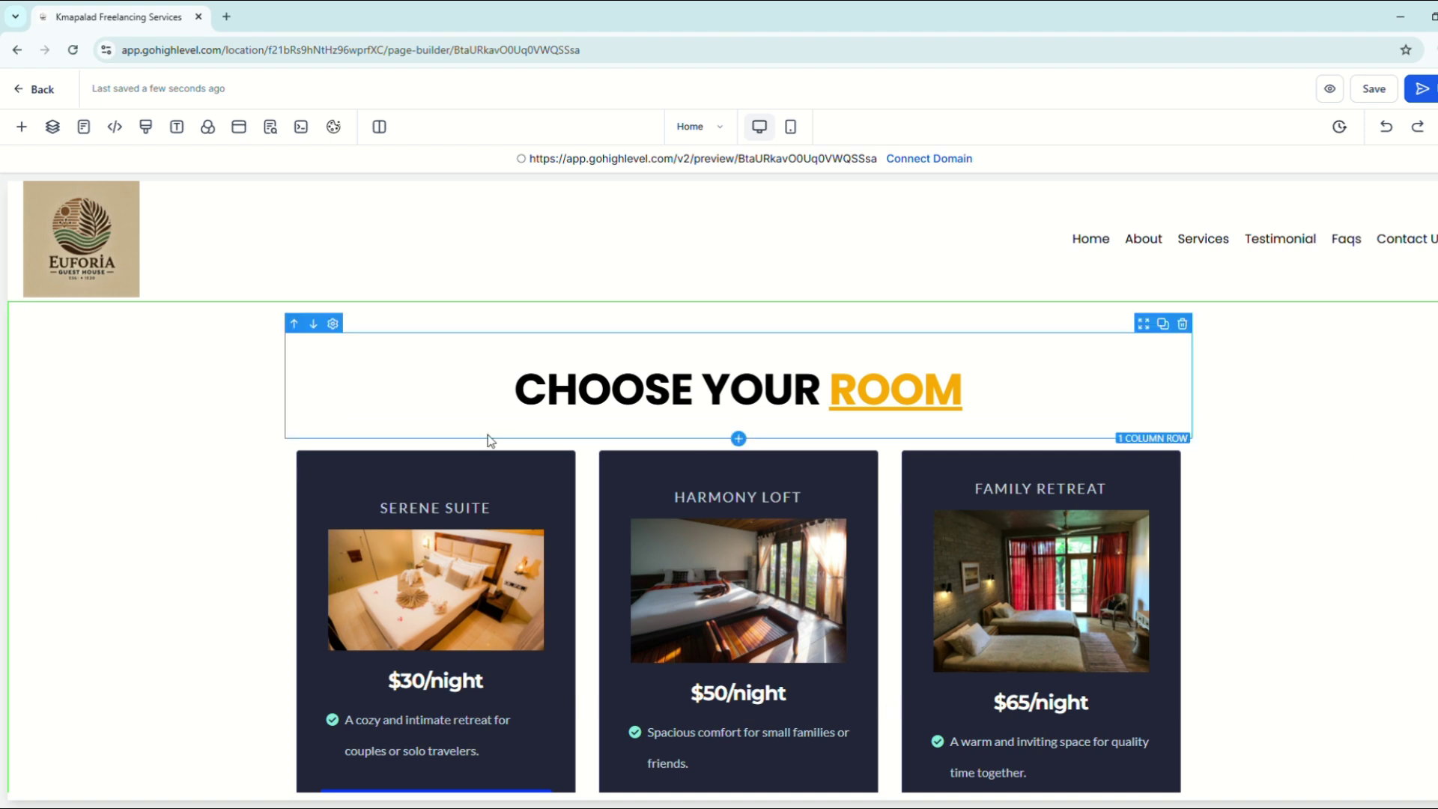
pyautogui.click(506, 330)
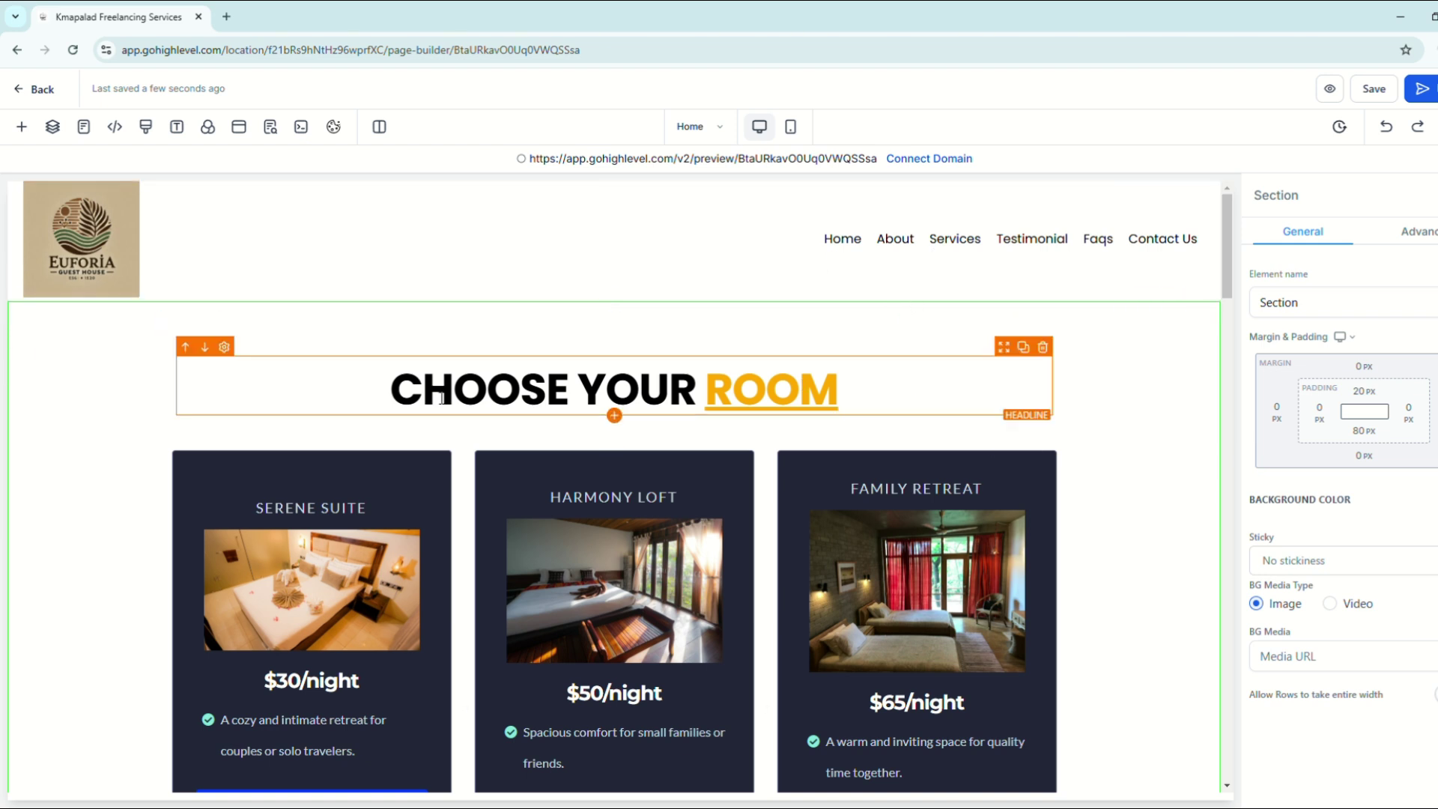
pyautogui.click(407, 395)
pyautogui.doubleClick(407, 395)
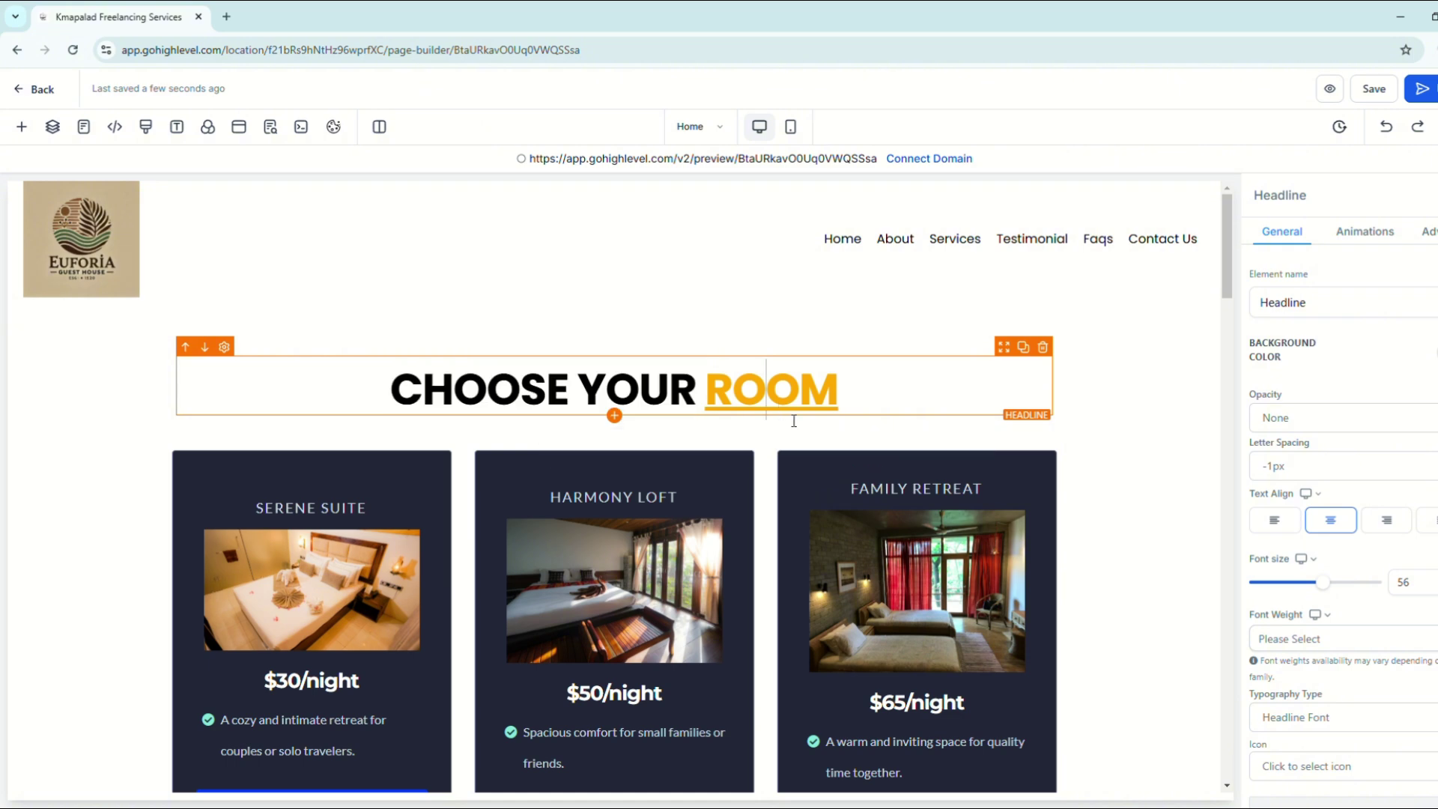
pyautogui.scroll(-2, 852, 506)
pyautogui.scroll(-2, 852, 507)
pyautogui.scroll(5, 664, 420)
pyautogui.click(218, 314)
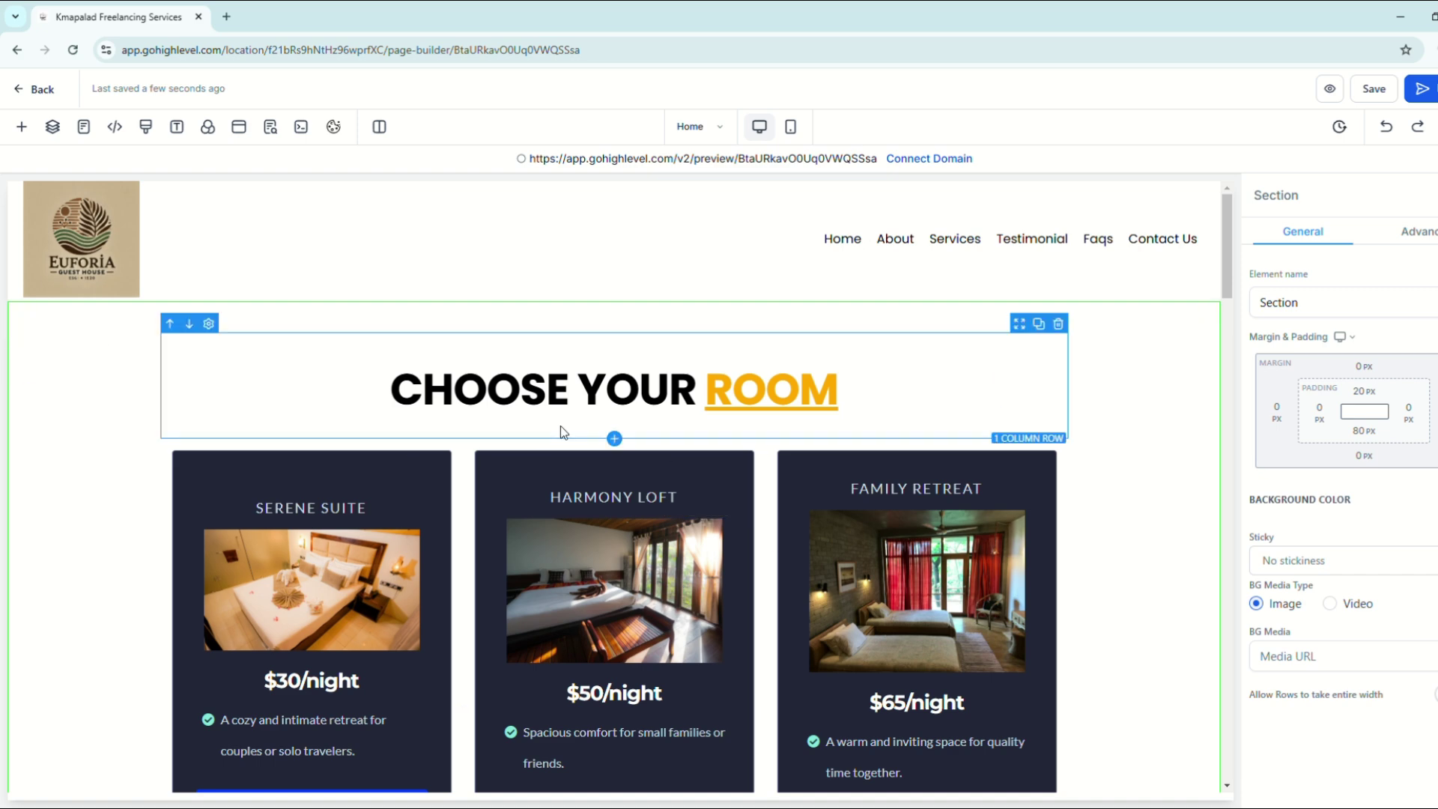
pyautogui.scroll(-10, 397, 430)
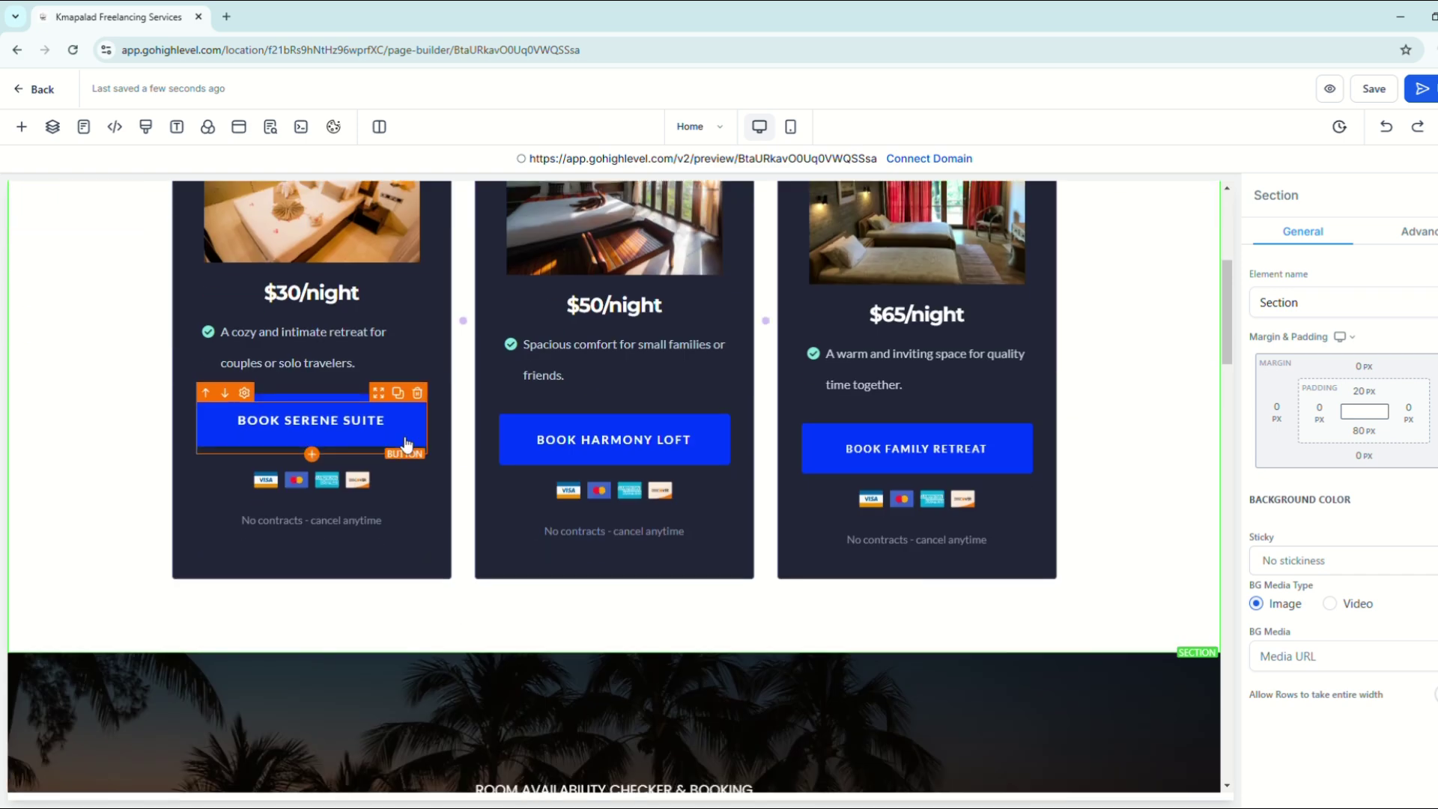
pyautogui.scroll(-10, 450, 440)
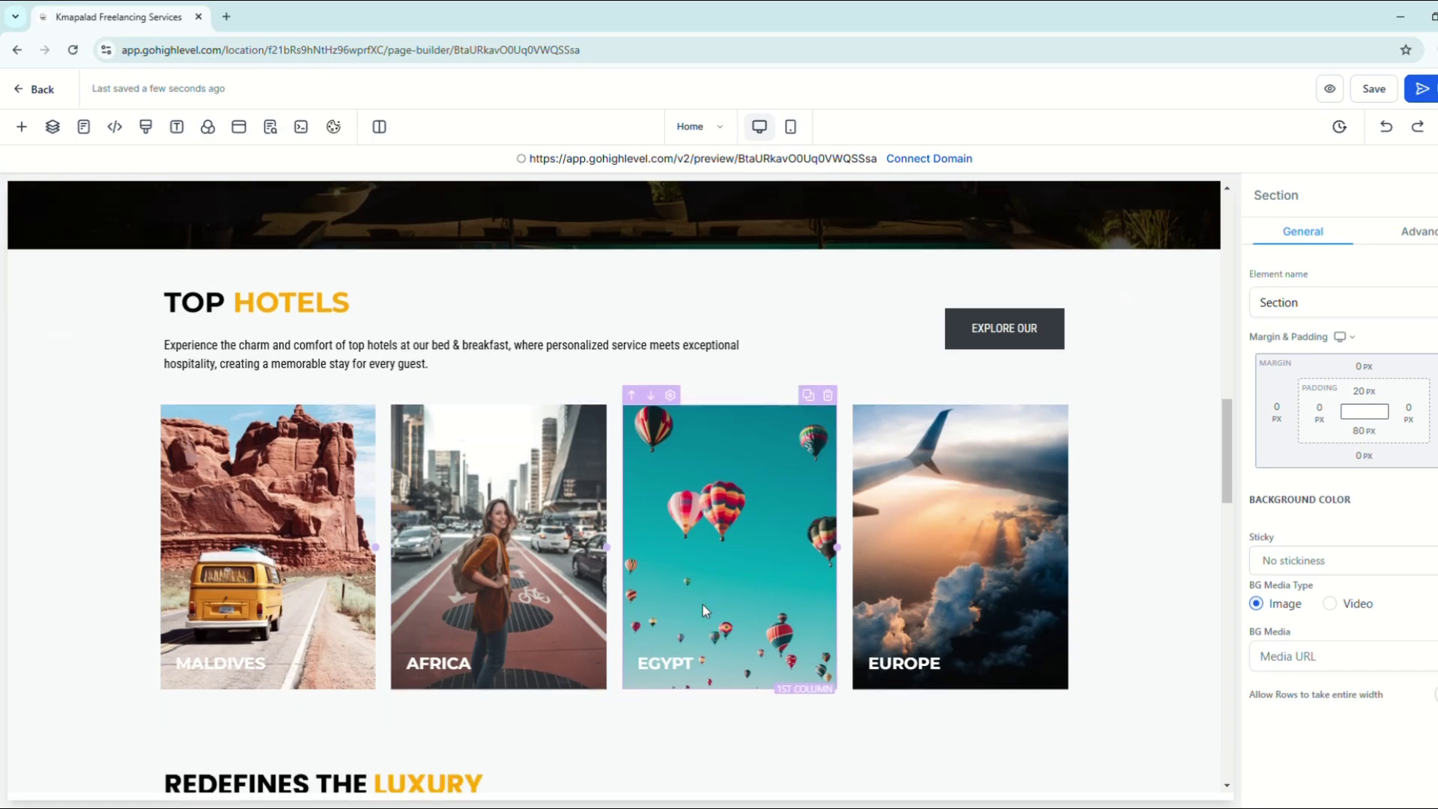
pyautogui.scroll(20, 707, 607)
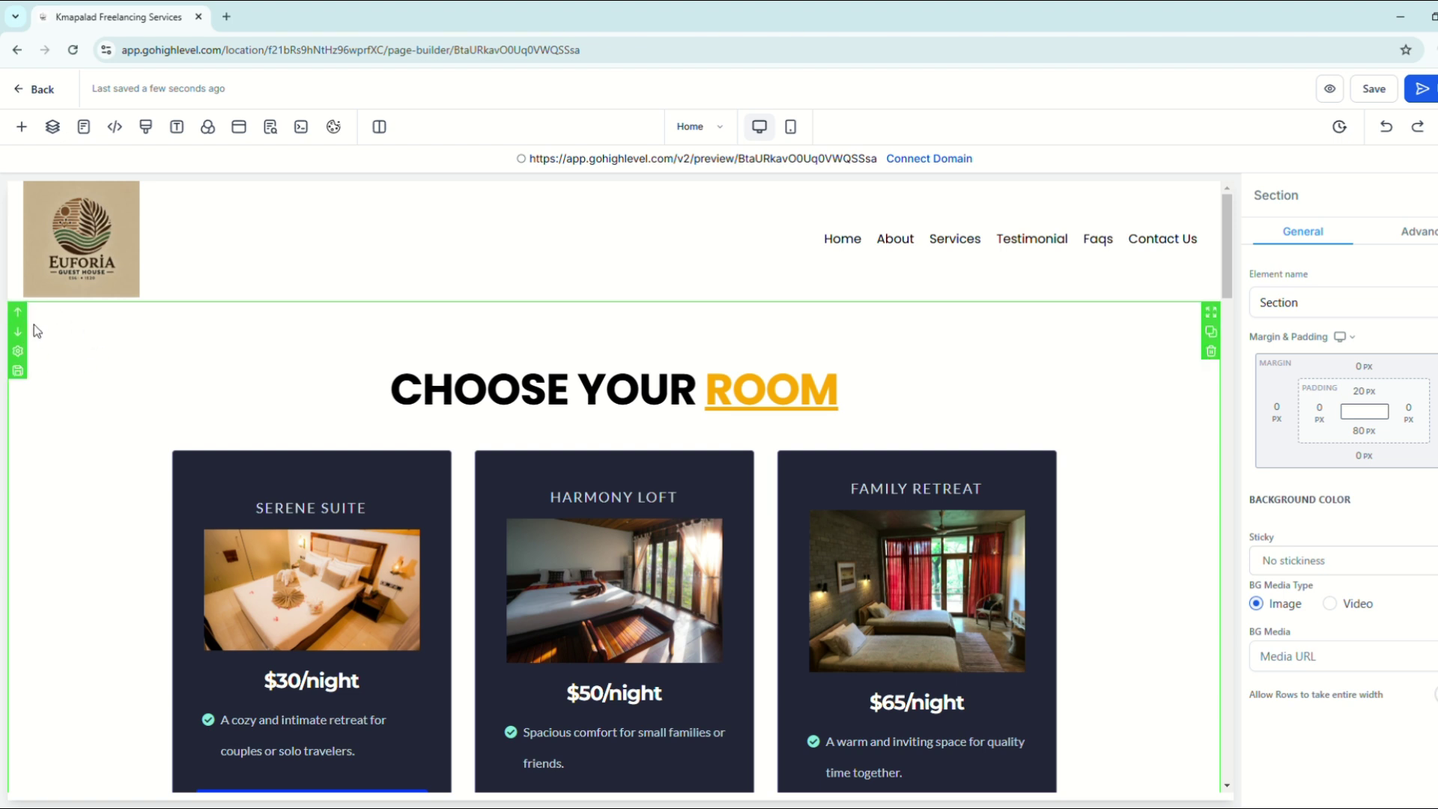
# Step: Move the Choose Your Room section down twice so it sits below the destinations gallery
pyautogui.click(27, 333)
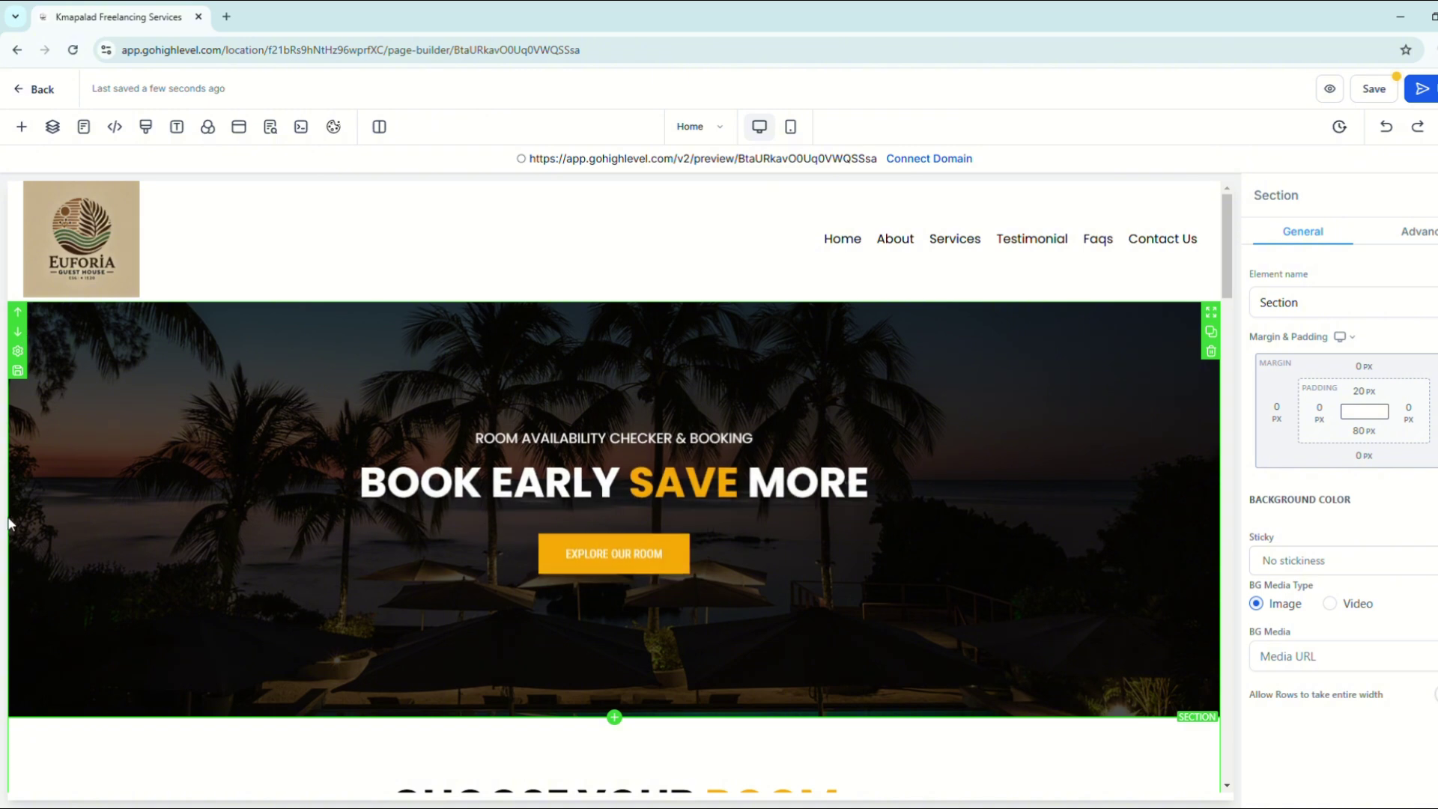
pyautogui.scroll(-5, 37, 529)
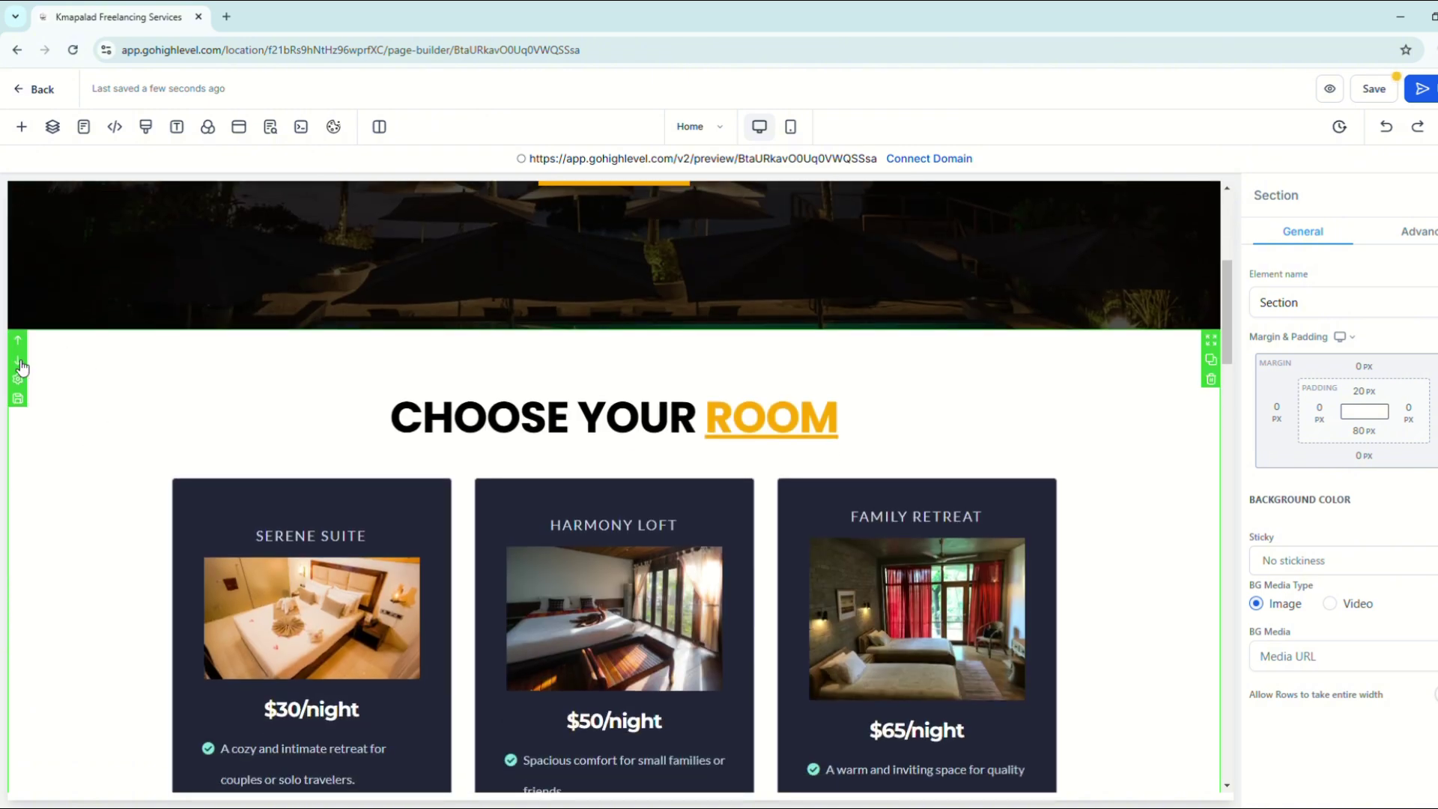
pyautogui.click(17, 359)
pyautogui.scroll(-3, 181, 541)
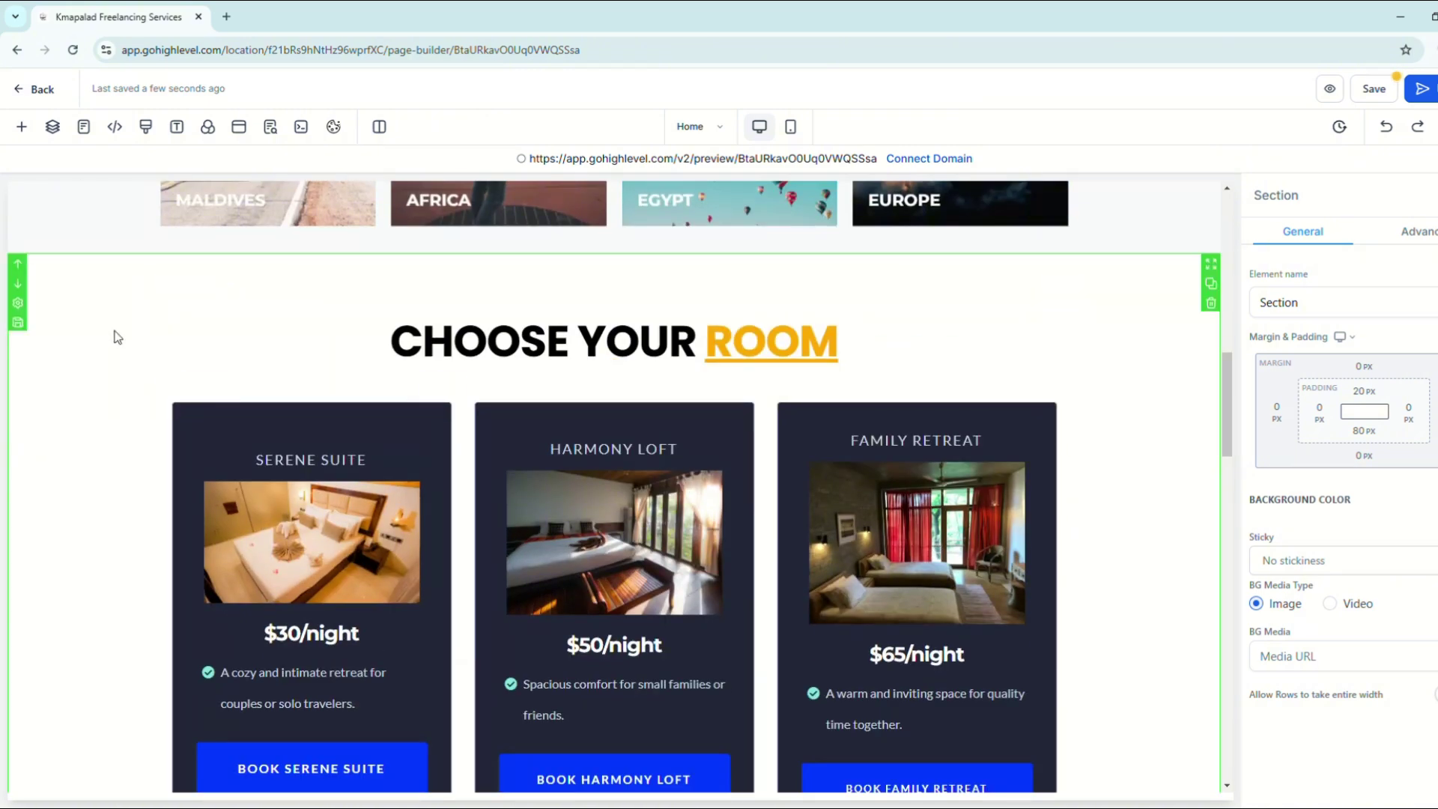
pyautogui.scroll(2, 521, 459)
pyautogui.scroll(10, 520, 458)
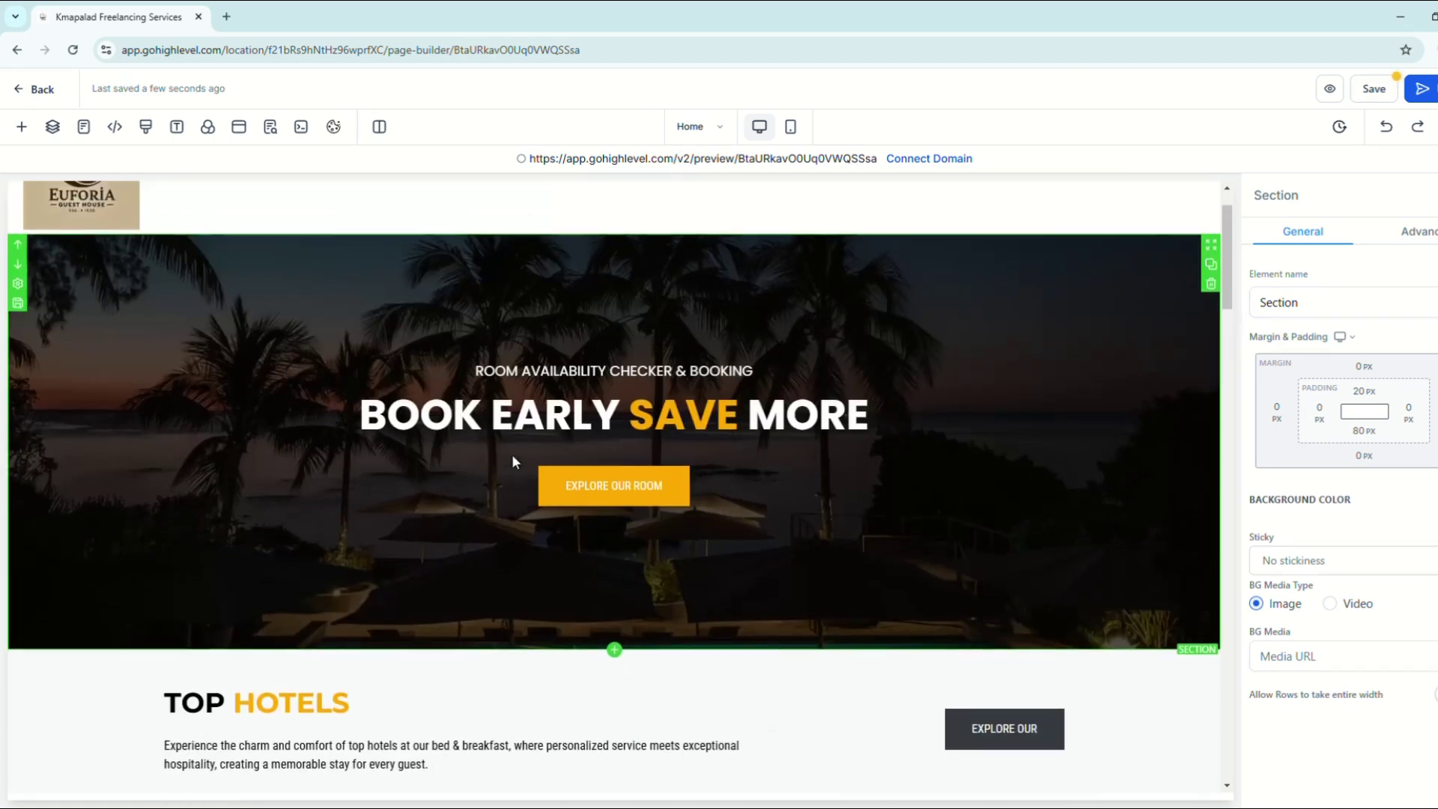
pyautogui.scroll(-4, 177, 388)
pyautogui.scroll(4, 178, 388)
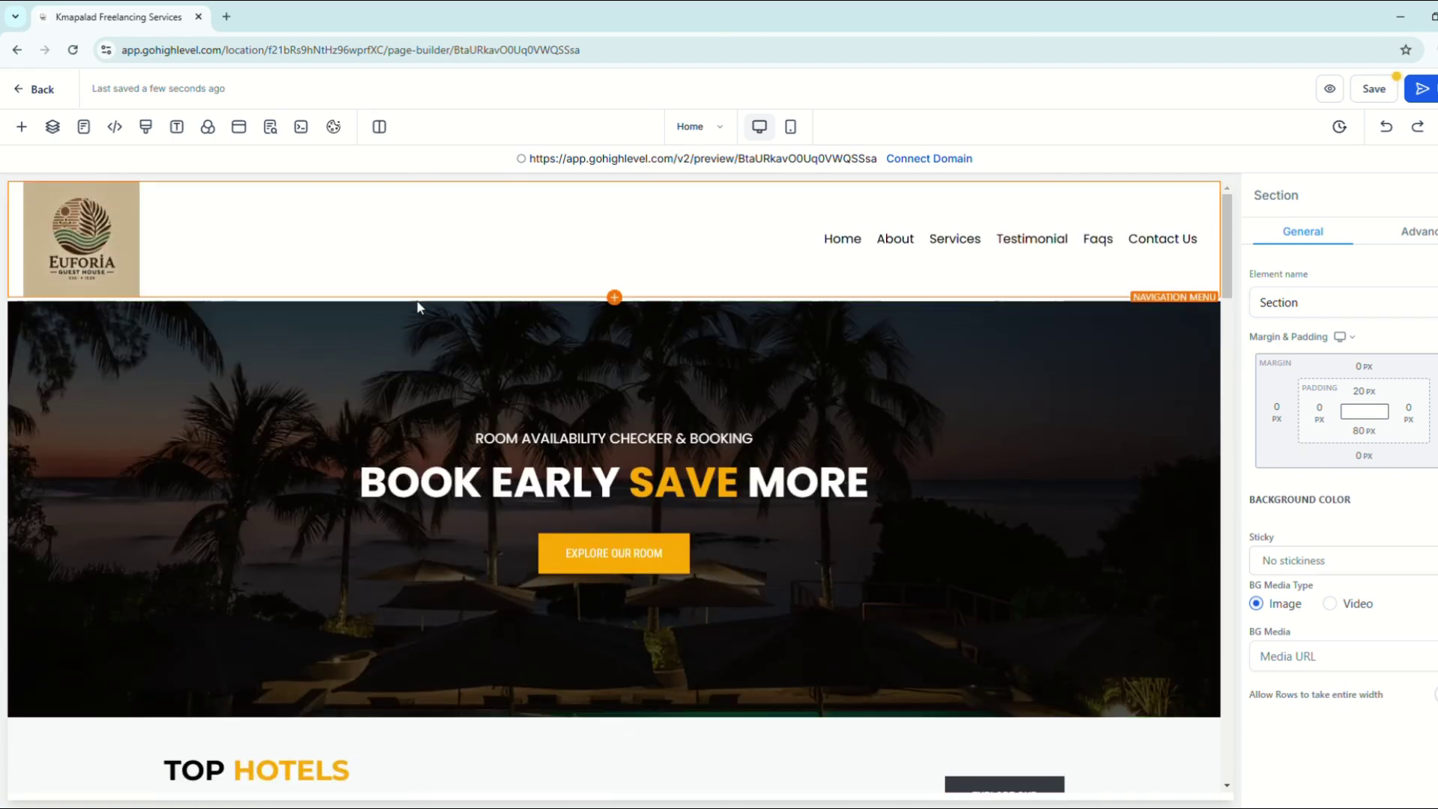
pyautogui.scroll(-7, 528, 478)
pyautogui.scroll(-4, 529, 478)
pyautogui.scroll(10, 588, 490)
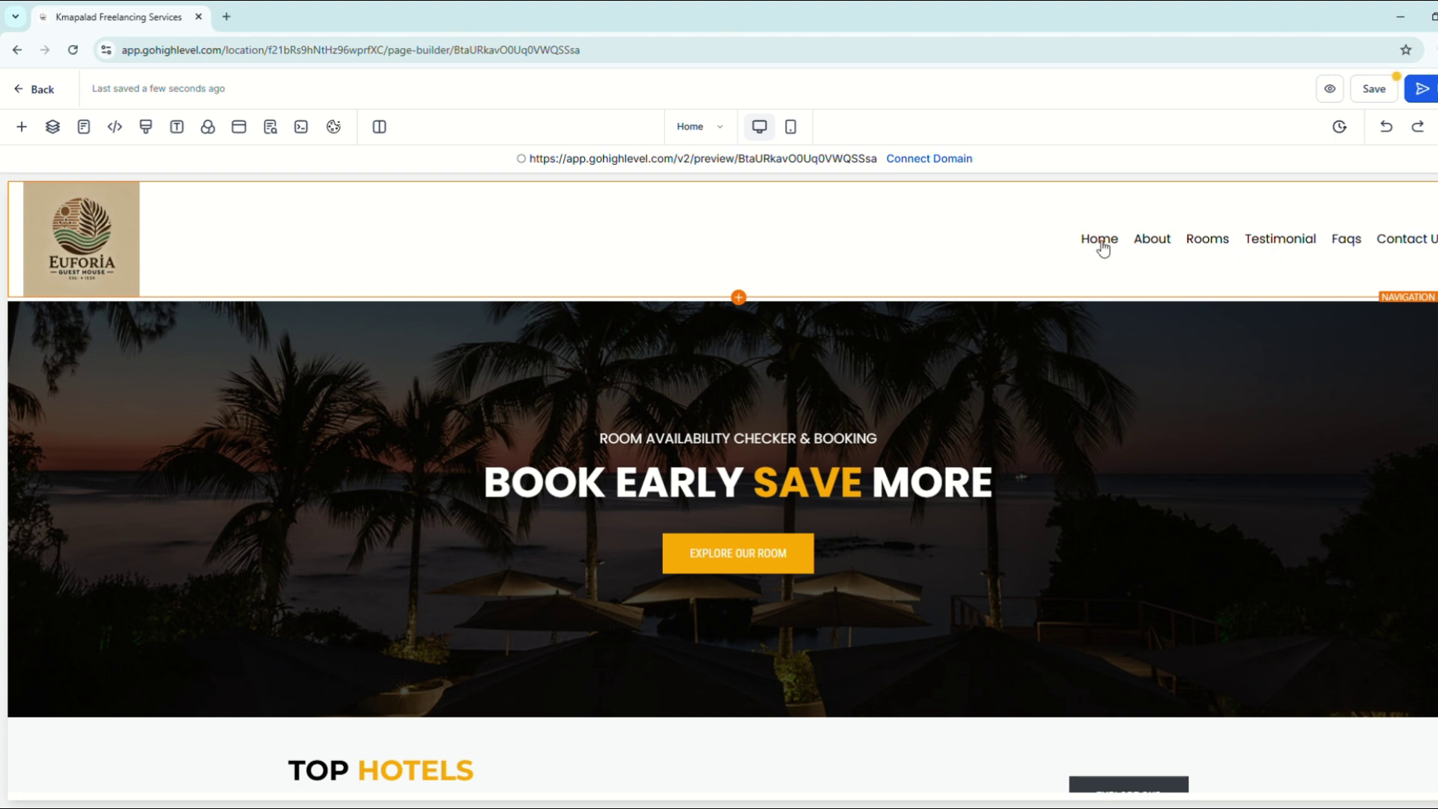
# Step: Open the navigation menu's settings and the Rooms menu link's settings
pyautogui.click(1214, 246)
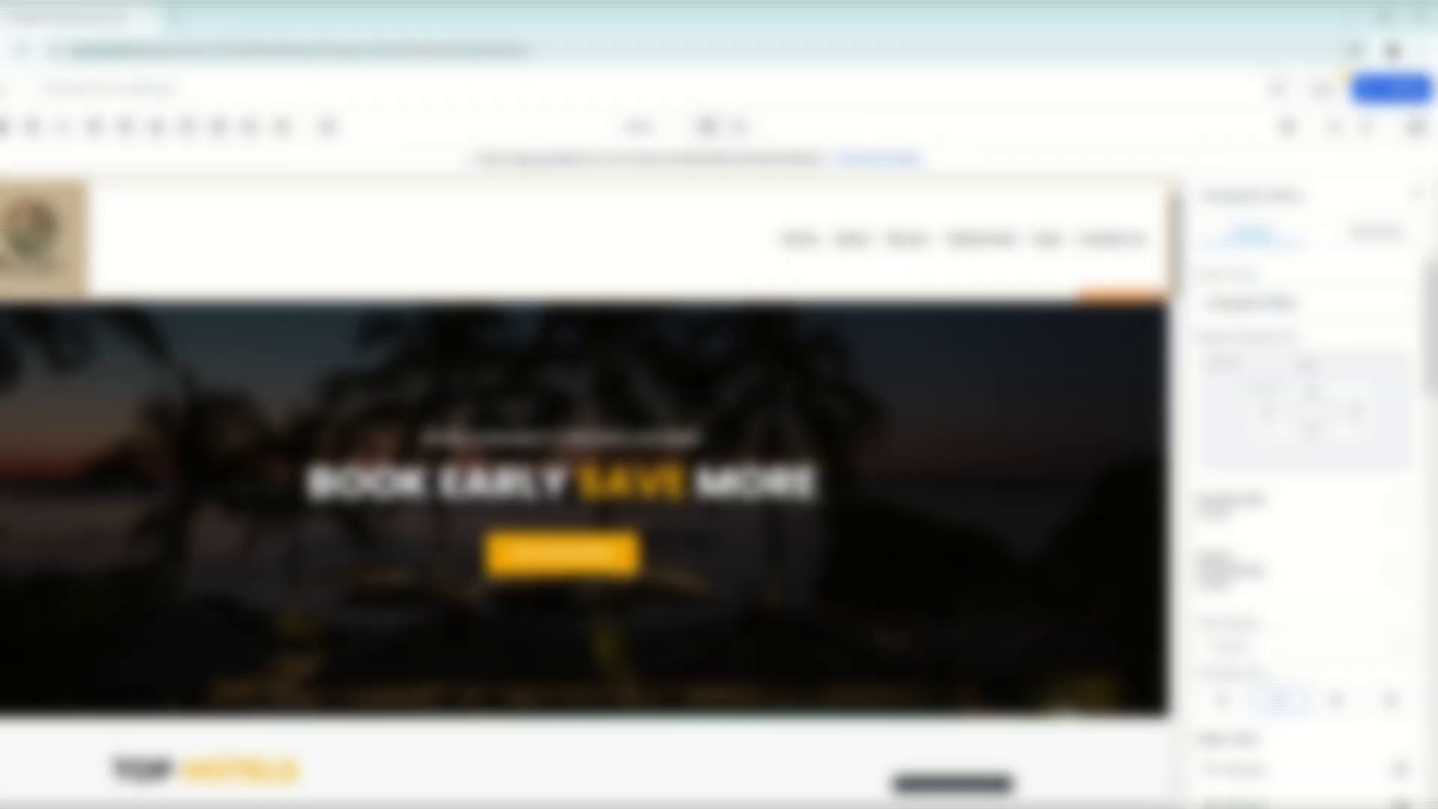
pyautogui.click(1349, 304)
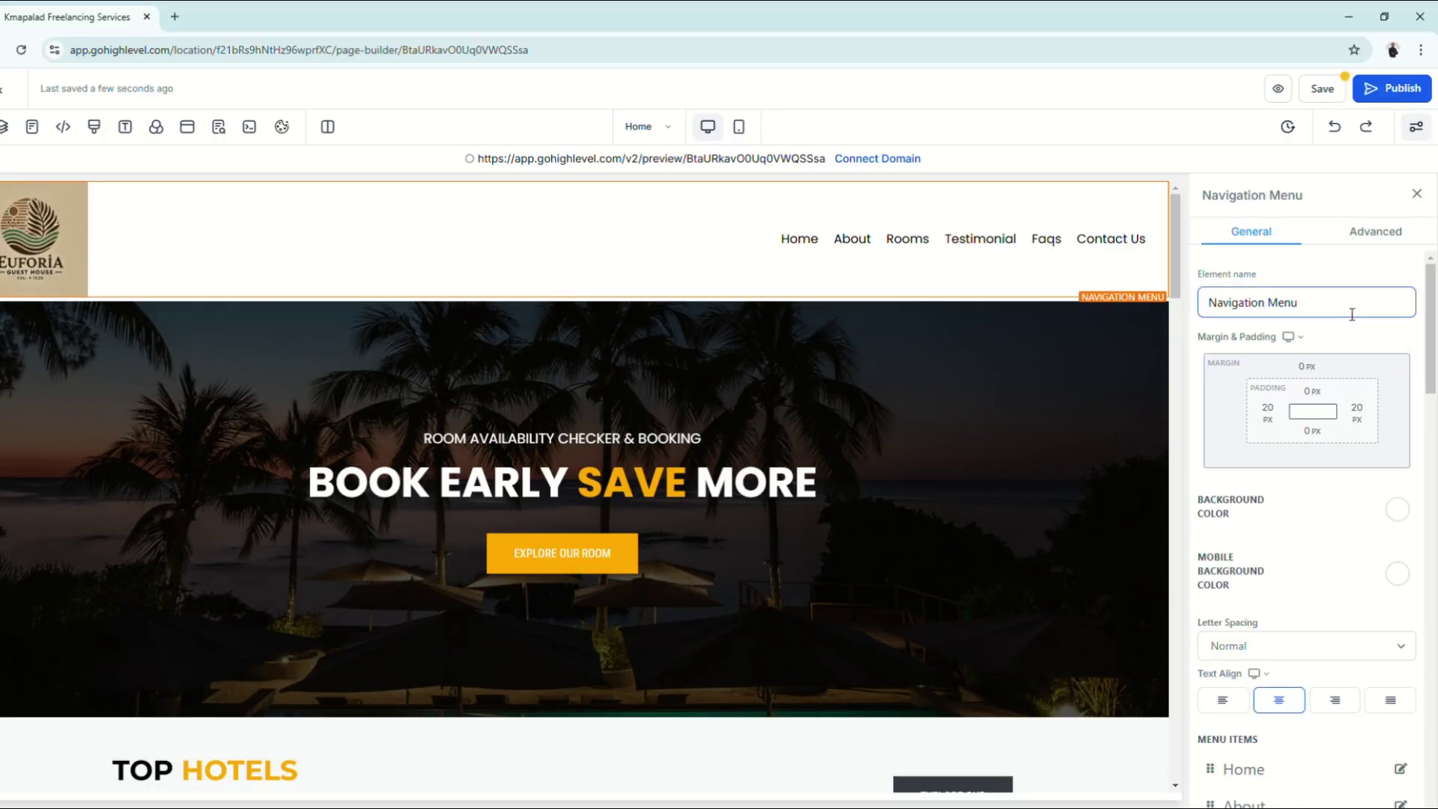
pyautogui.scroll(-3, 1352, 314)
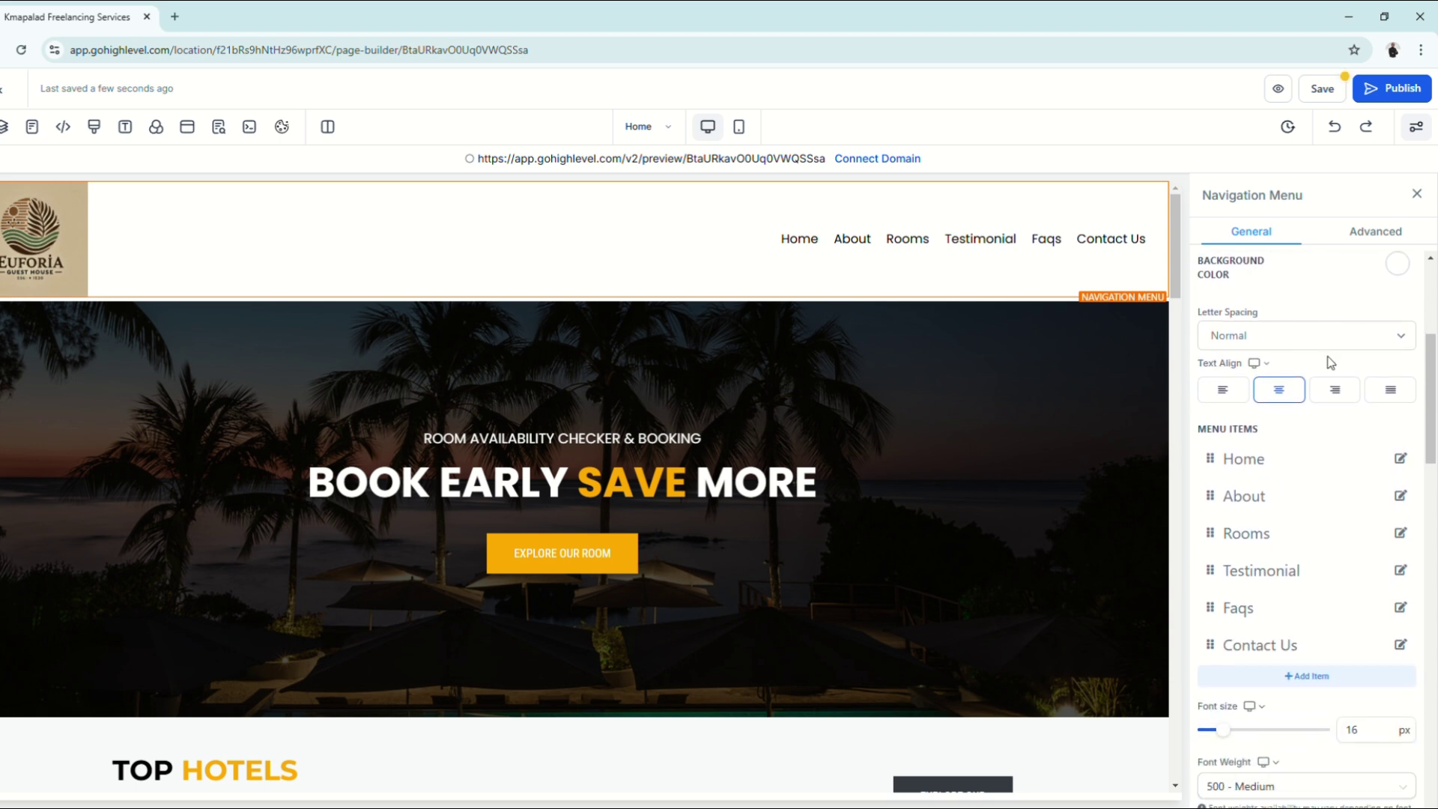
pyautogui.click(1401, 533)
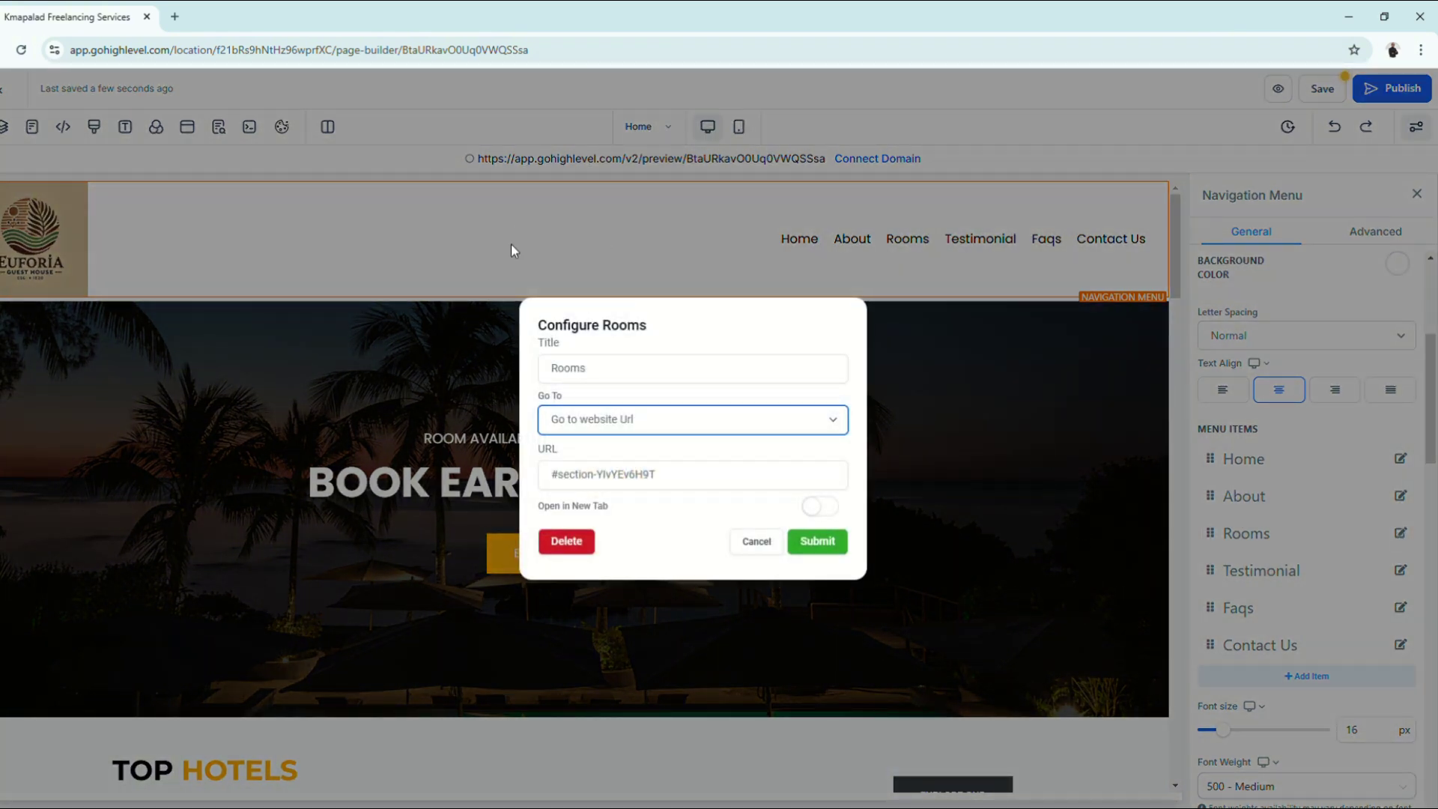
# Step: Review the Rooms link's title, Go To and URL #section-KYWavXGGb3, then cancel without saving
pyautogui.doubleClick(586, 376)
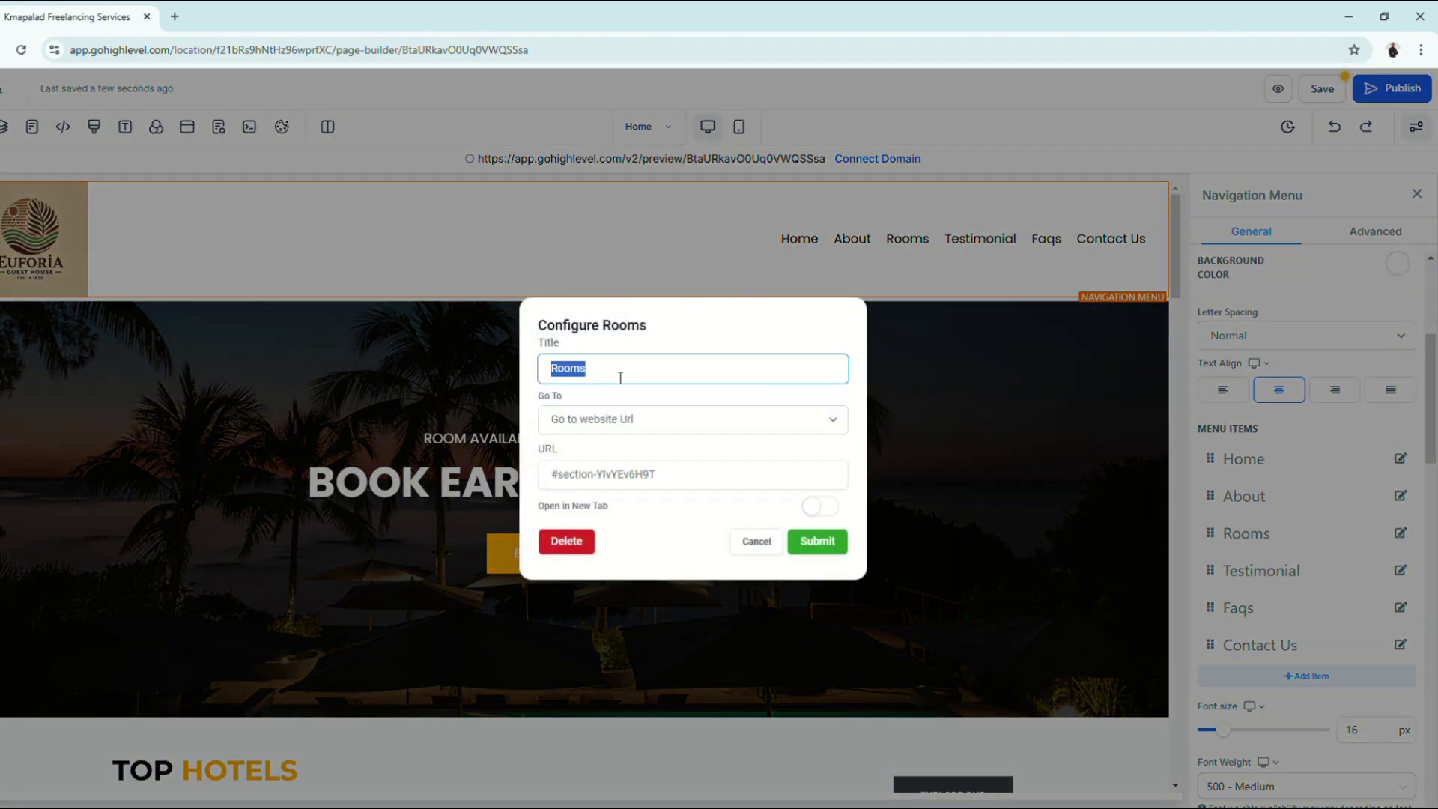
pyautogui.click(626, 377)
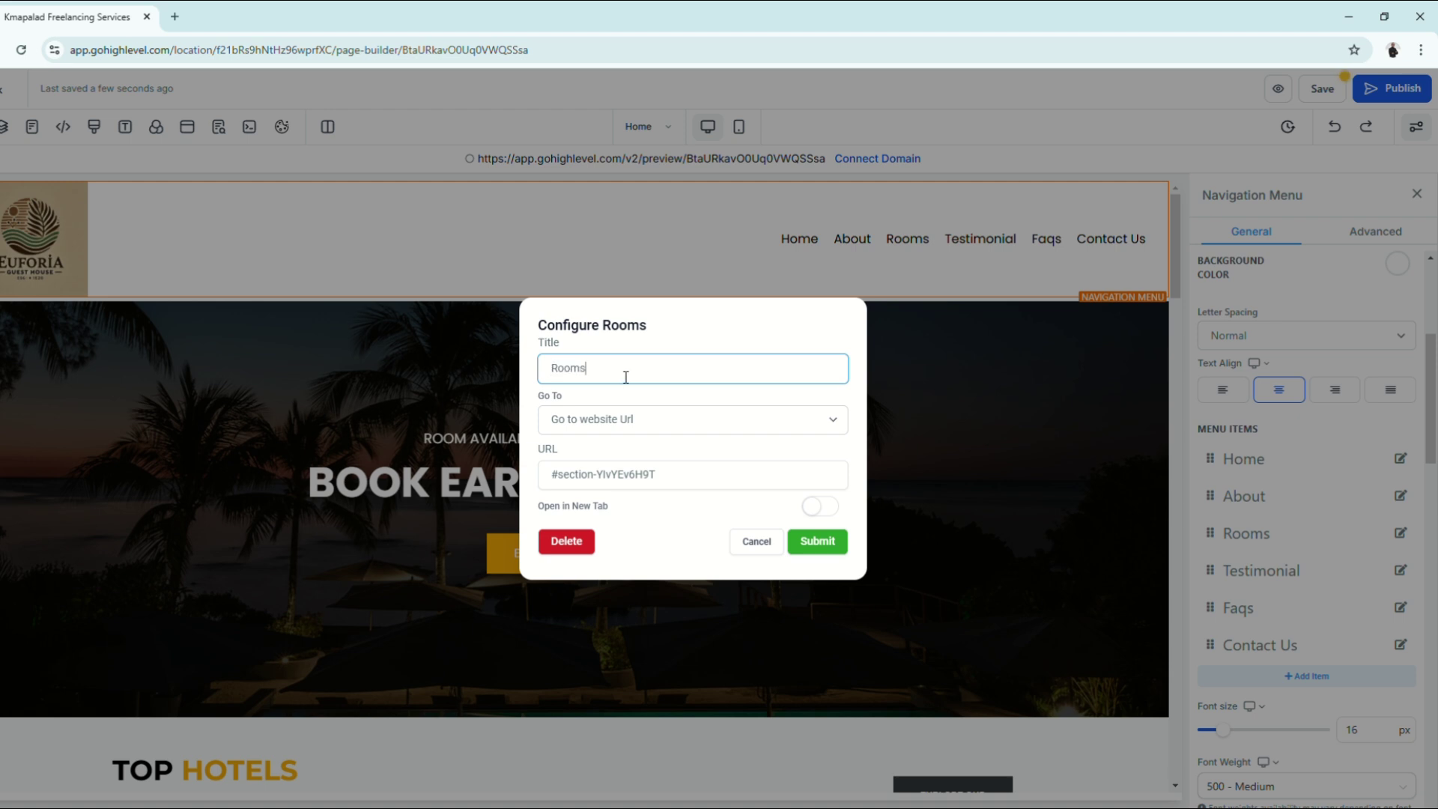
pyautogui.click(642, 429)
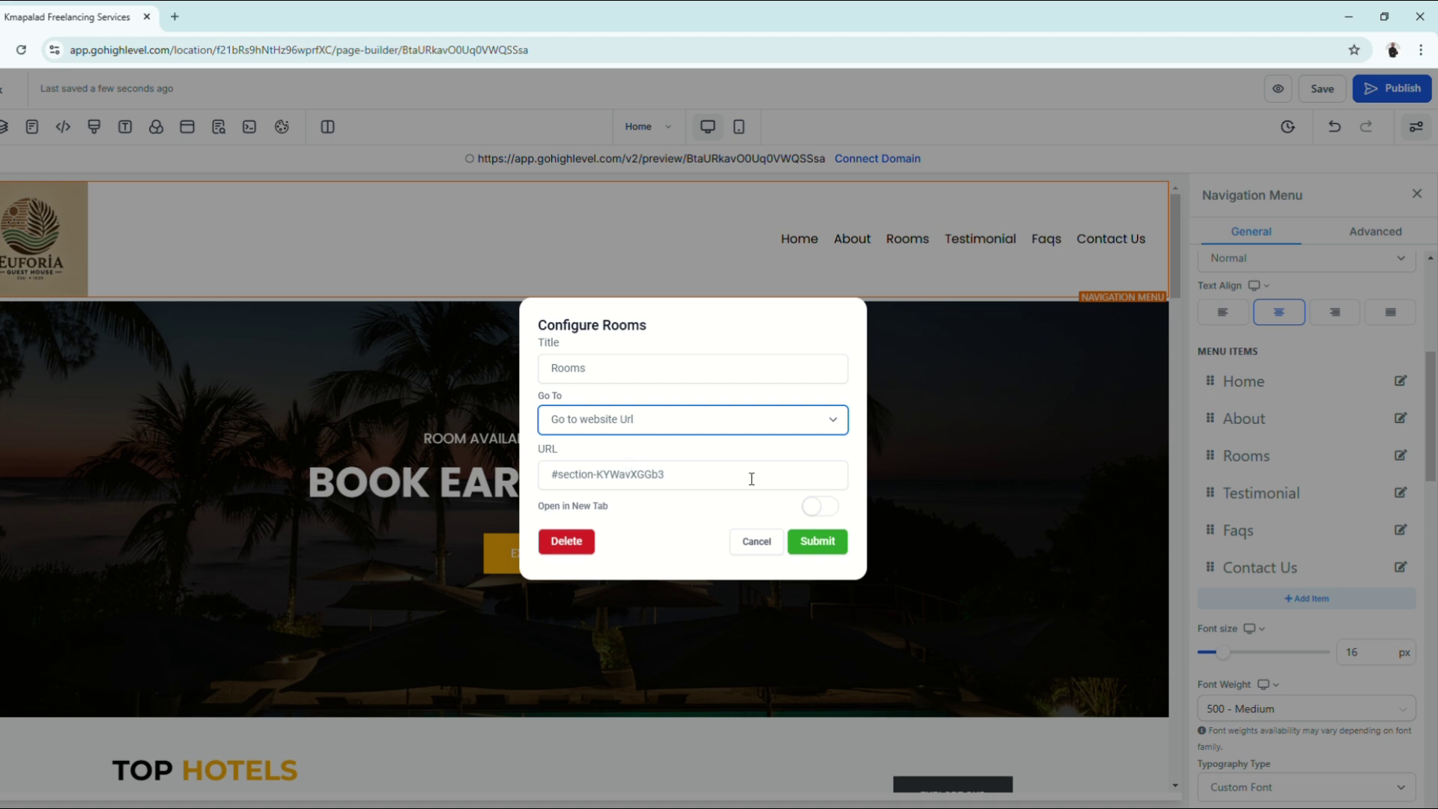
pyautogui.click(636, 477)
pyautogui.moveTo(548, 481); pyautogui.dragTo(836, 482)
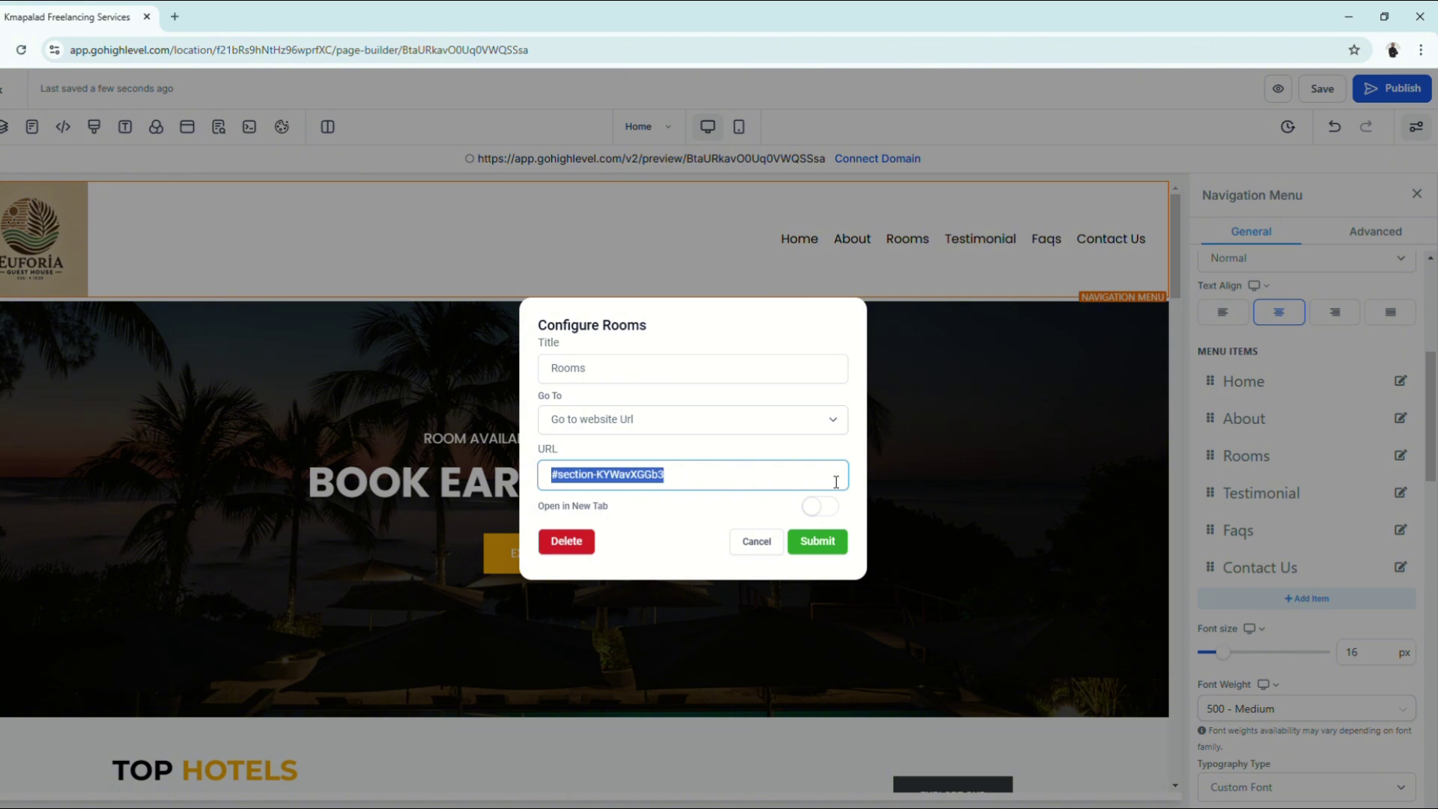
pyautogui.click(697, 481)
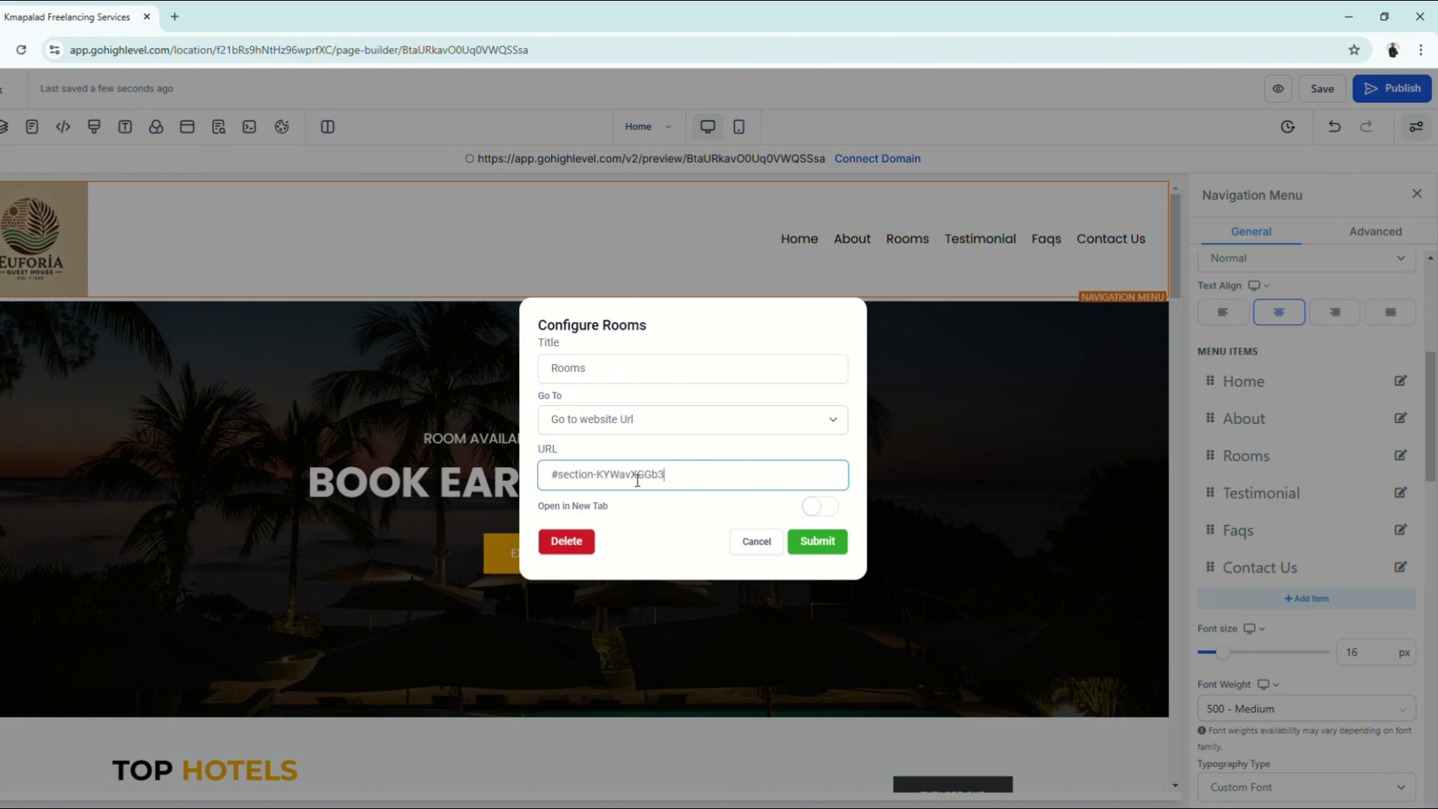
pyautogui.moveTo(566, 482); pyautogui.dragTo(771, 482)
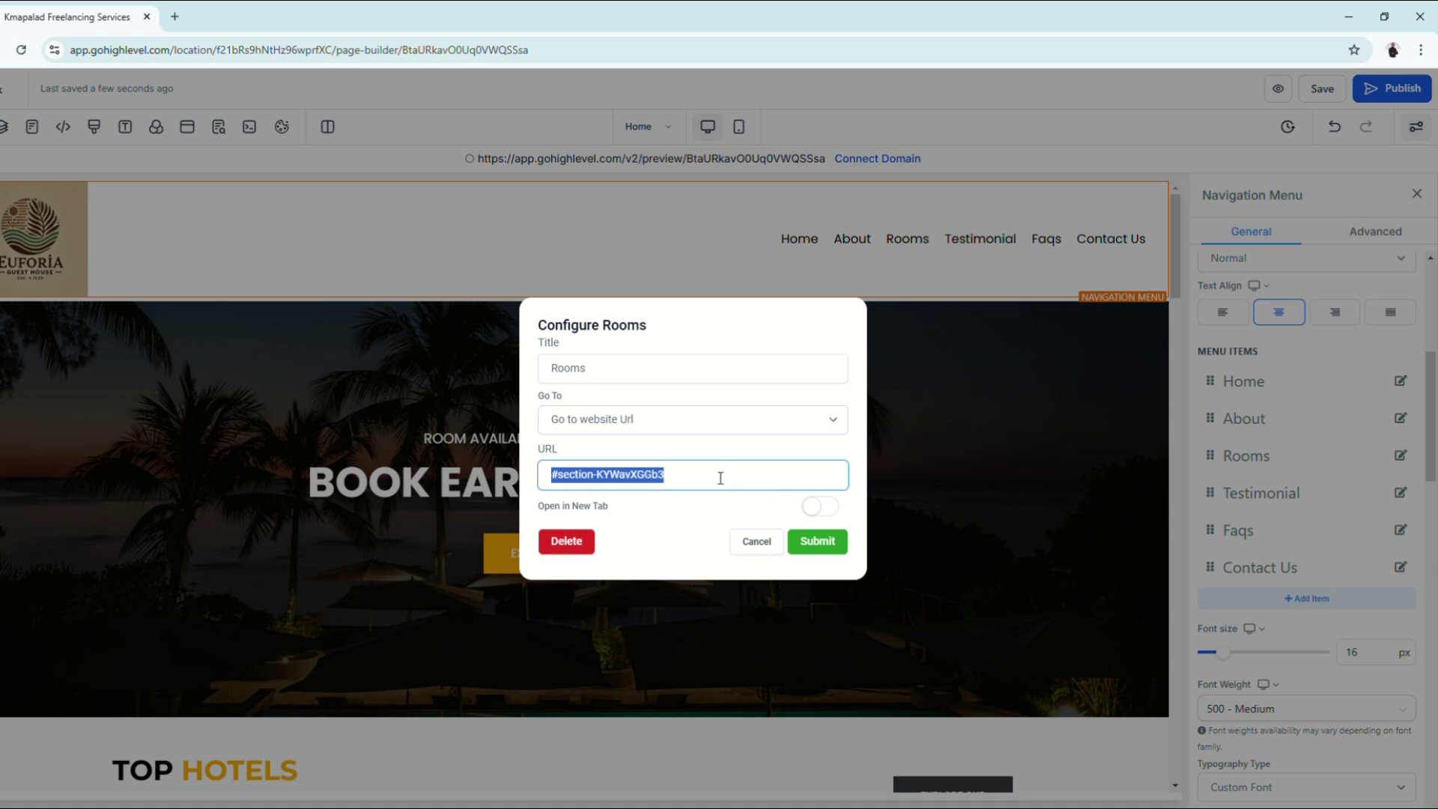
pyautogui.click(756, 545)
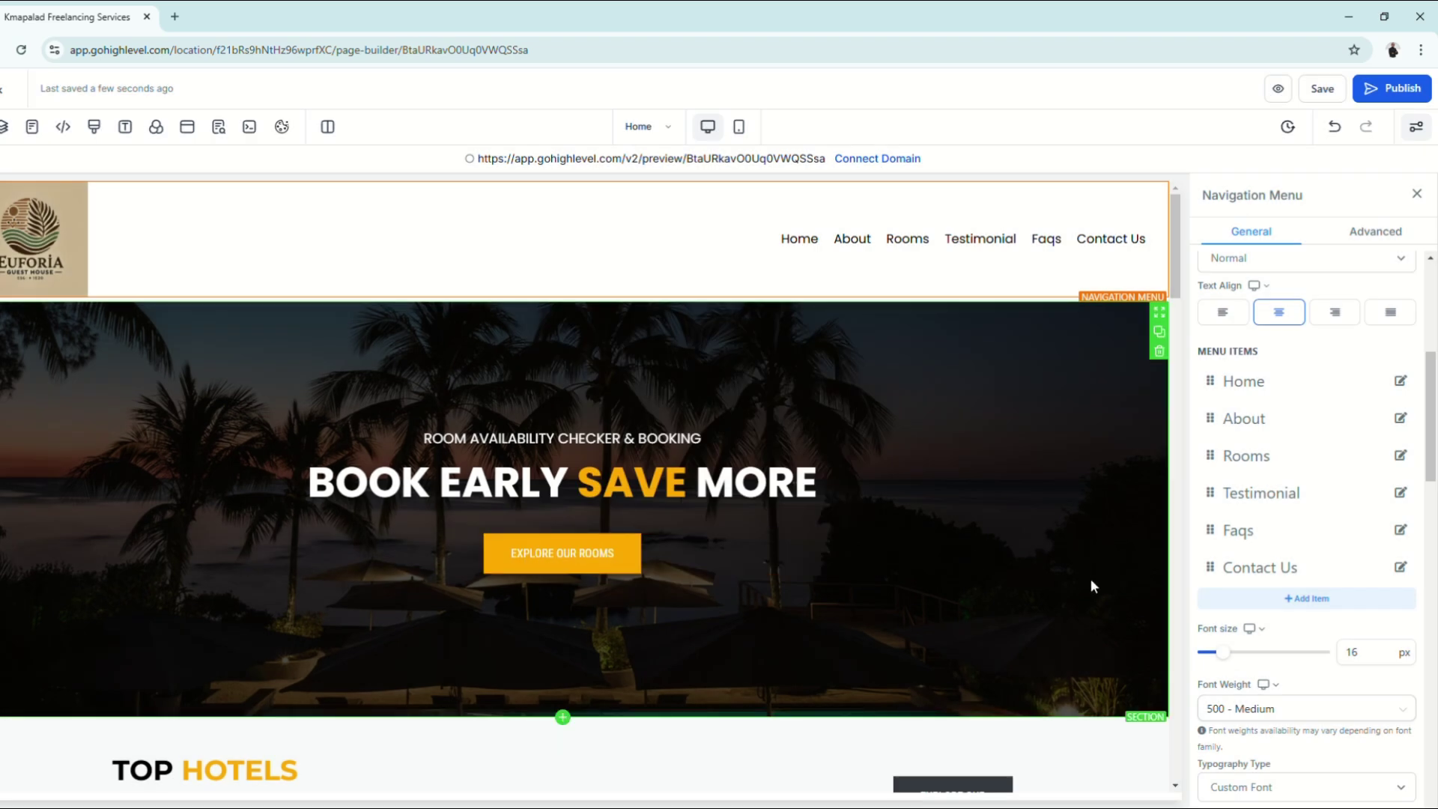
# Step: Copy the Choose Your Room section's CSS selector #section-KYWavXGGb3 from its Advanced settings
pyautogui.scroll(-15, 1091, 578)
pyautogui.scroll(2, 1090, 580)
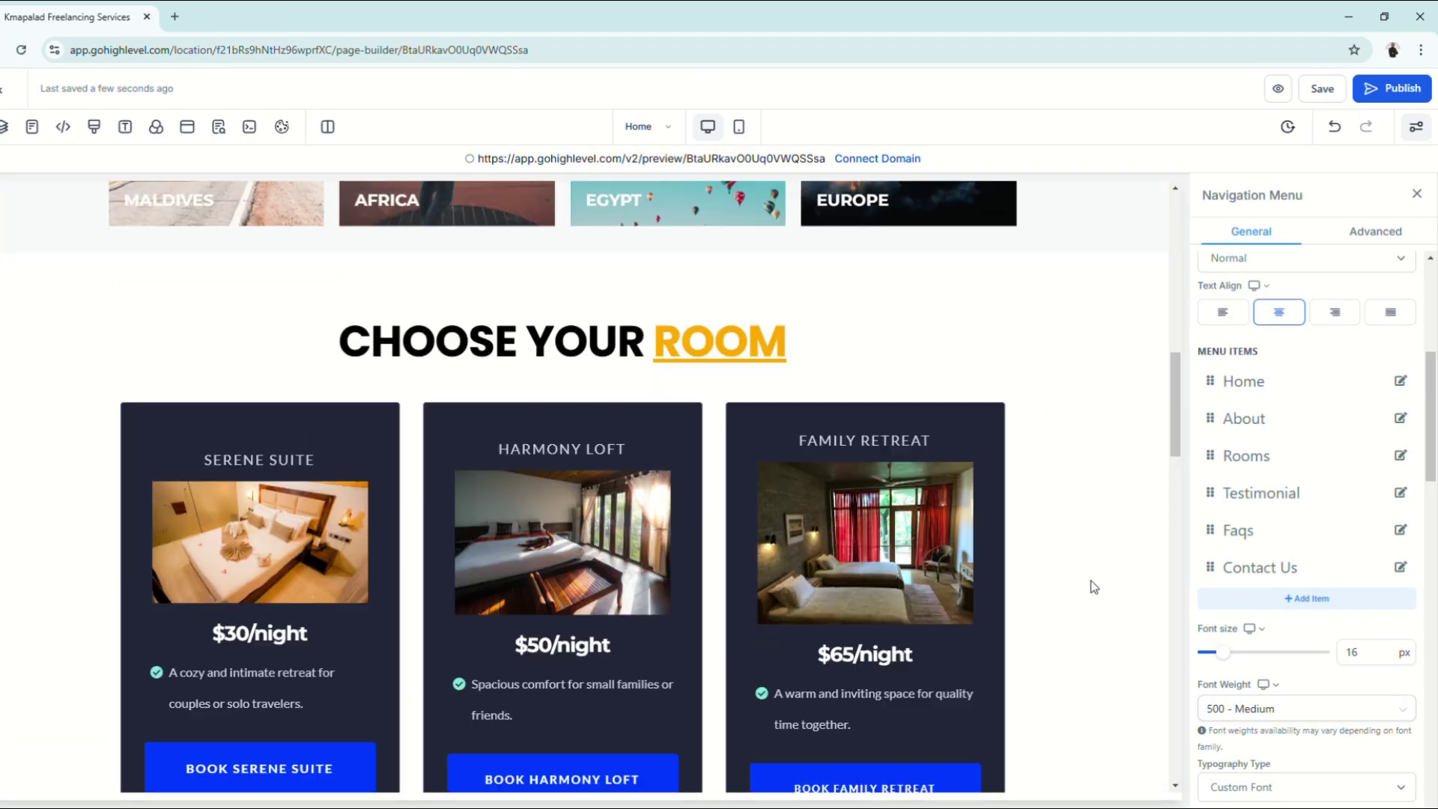
pyautogui.scroll(1, 1091, 580)
pyautogui.click(1095, 463)
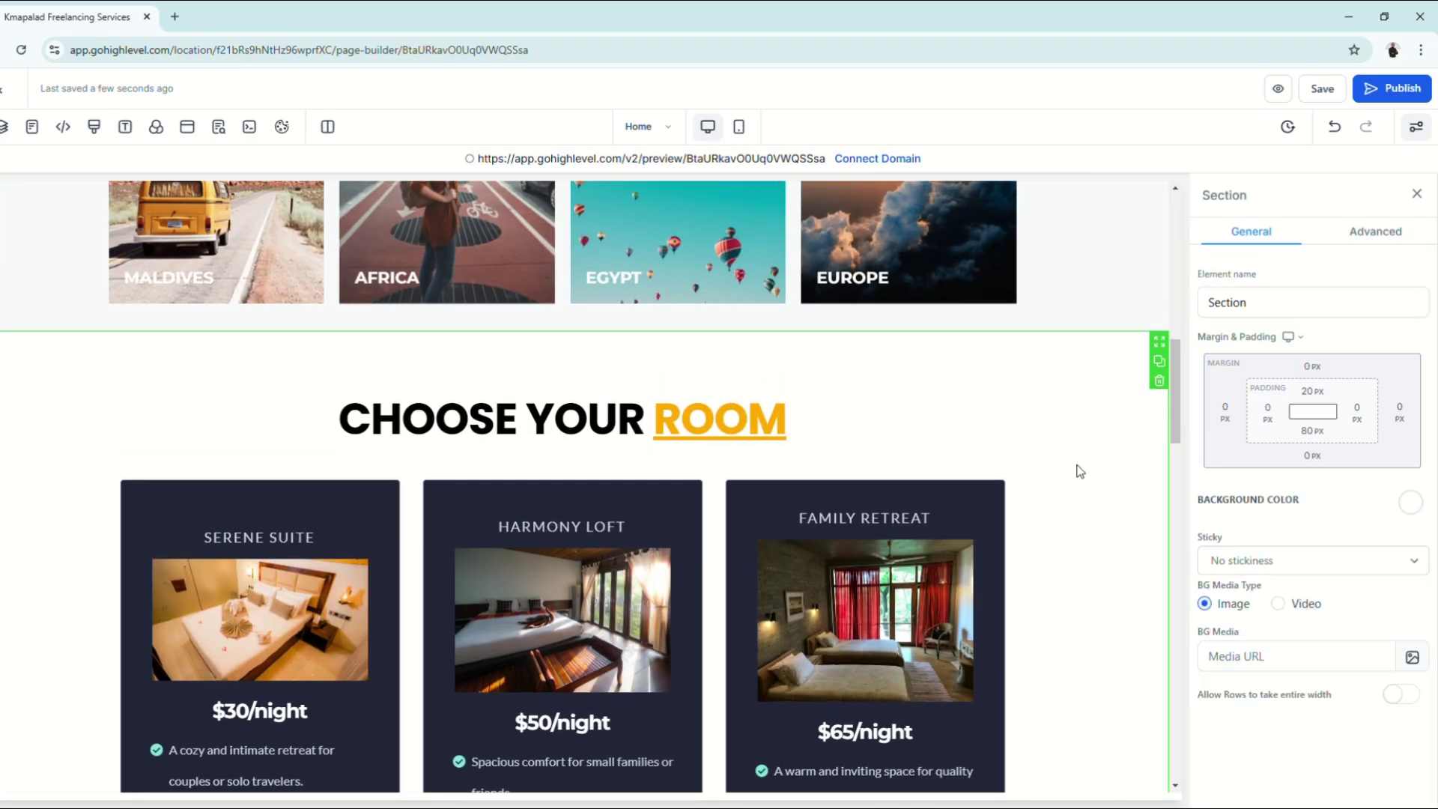
pyautogui.scroll(-3, 1080, 471)
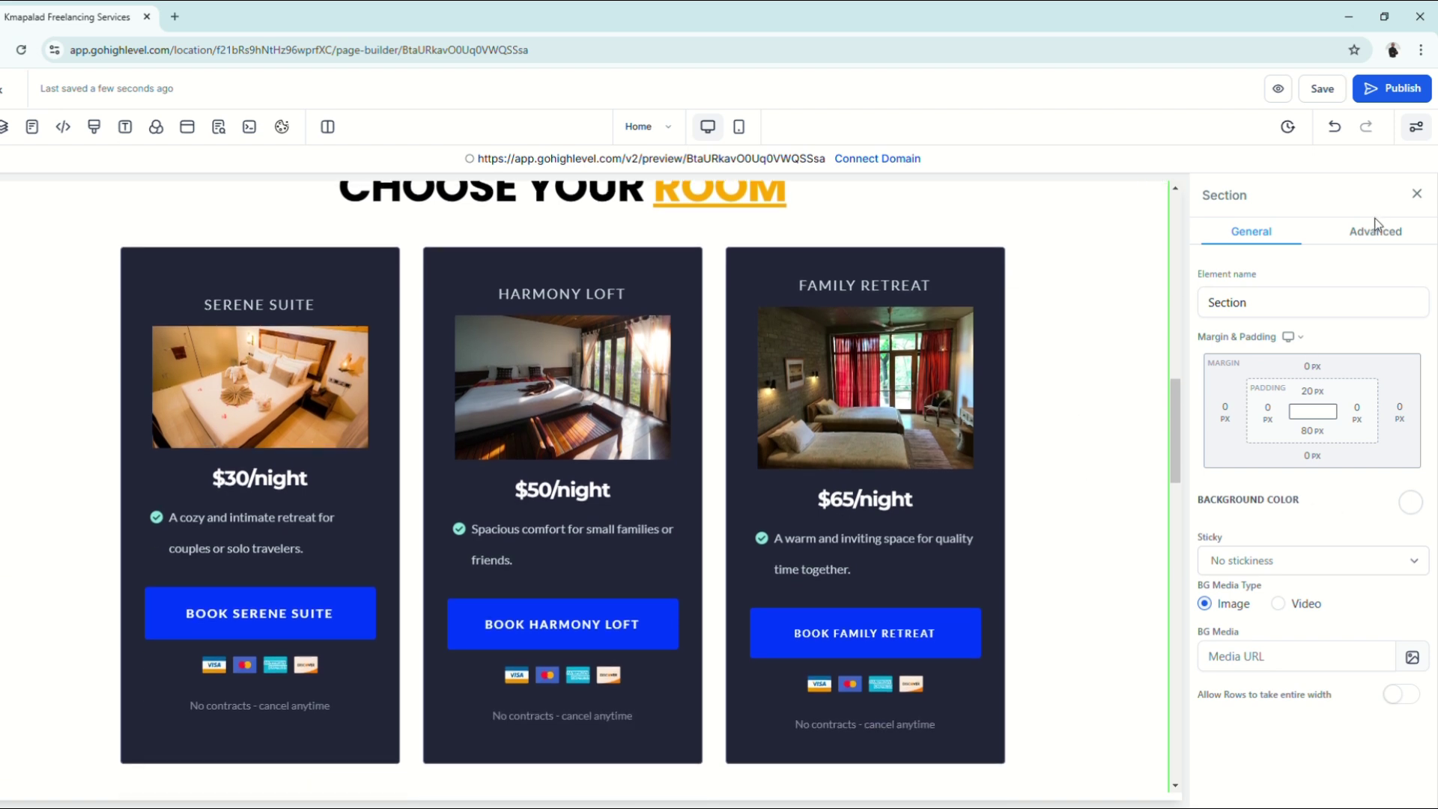
pyautogui.click(1375, 229)
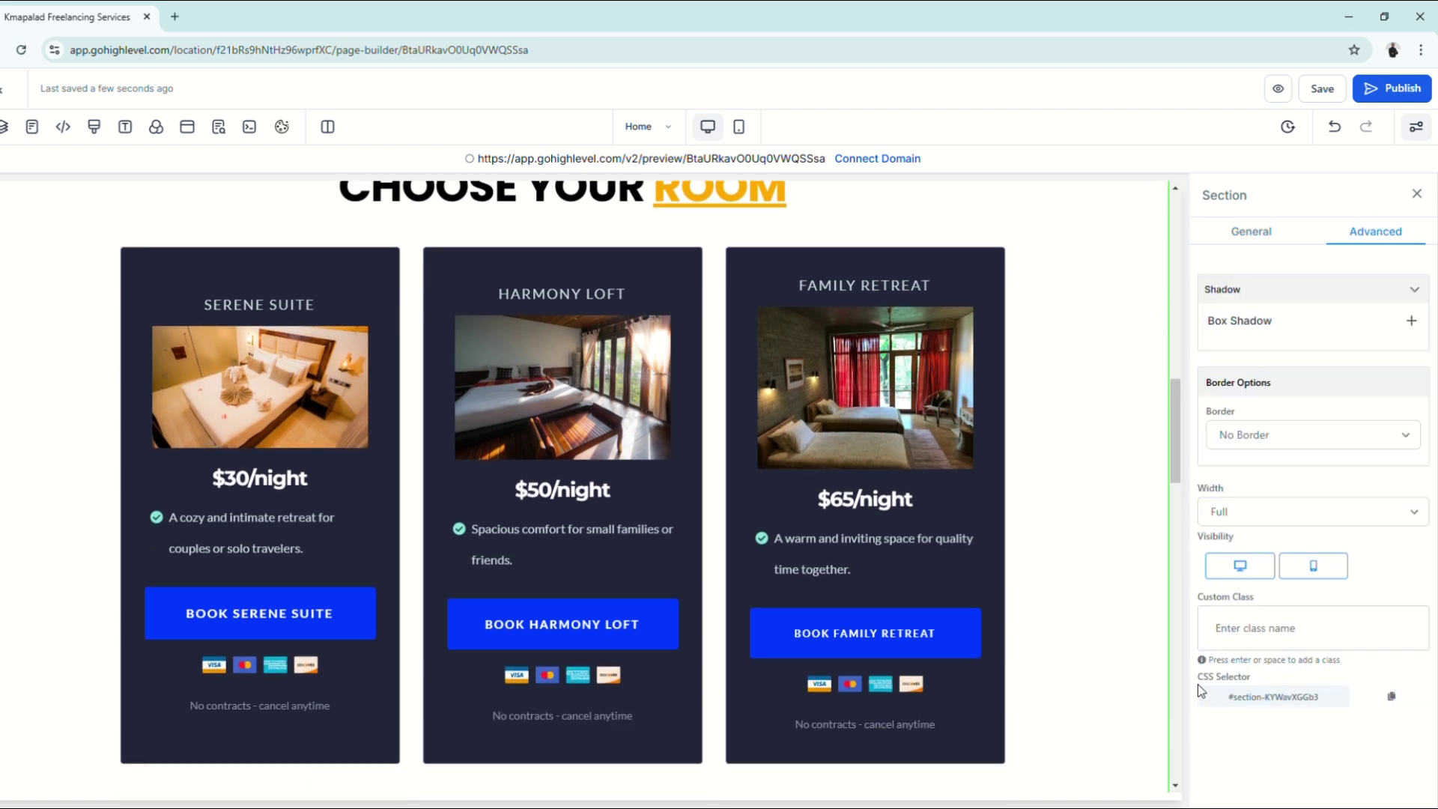
pyautogui.tripleClick(1238, 705)
pyautogui.click(1392, 696)
# Step: Select the navigation menu again to bring up its list of menu links
pyautogui.scroll(1, 1058, 685)
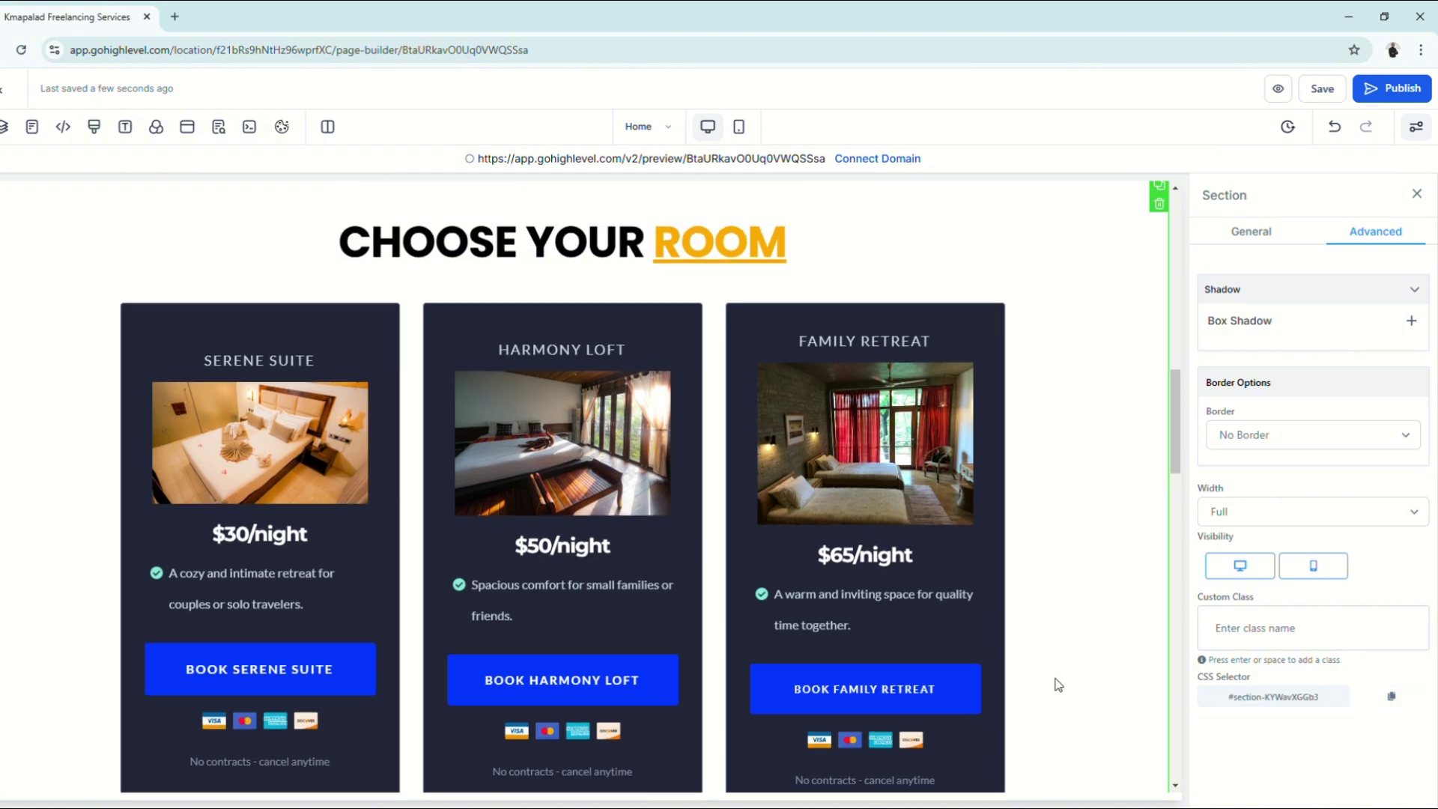
pyautogui.scroll(10, 1057, 685)
pyautogui.click(886, 241)
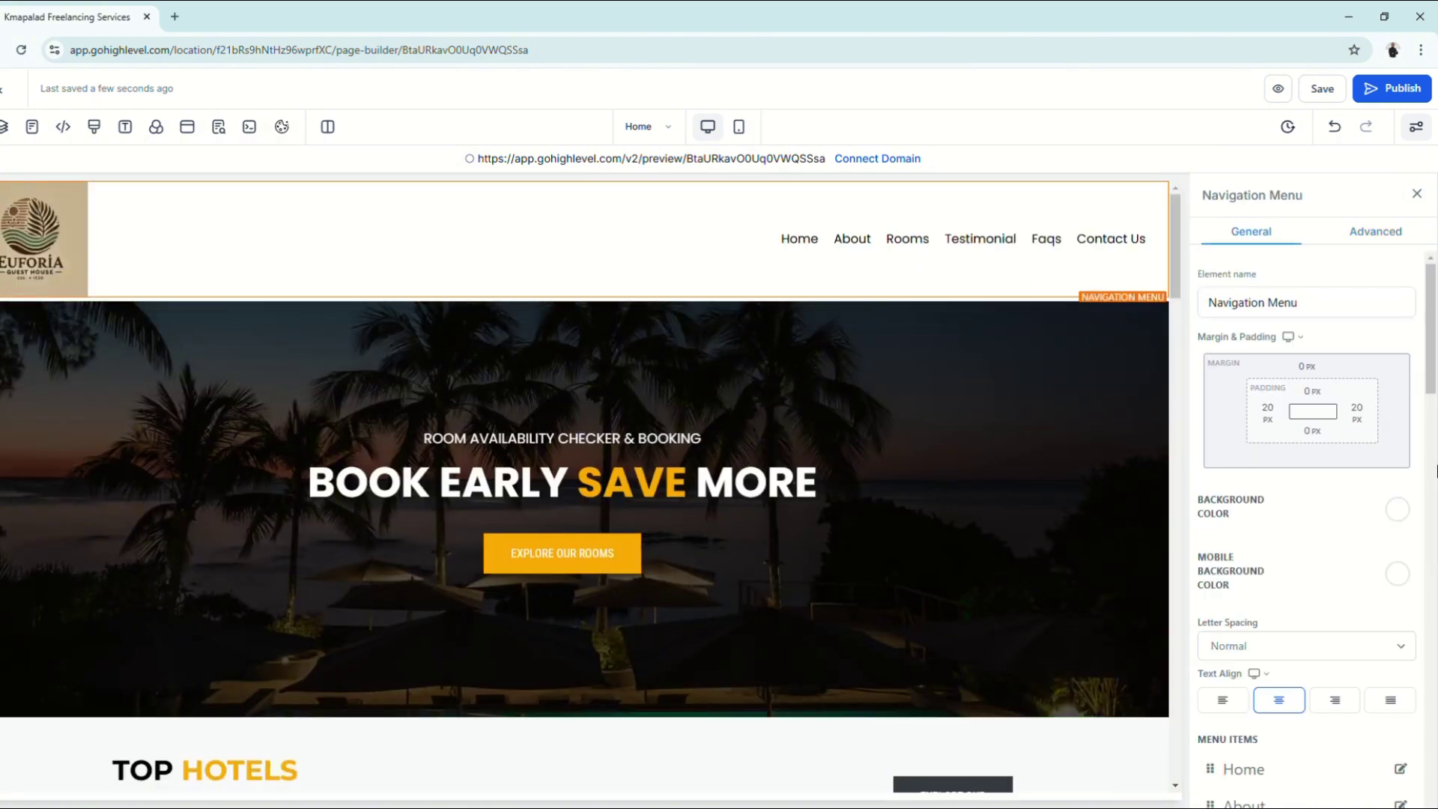
pyautogui.scroll(-4, 1384, 604)
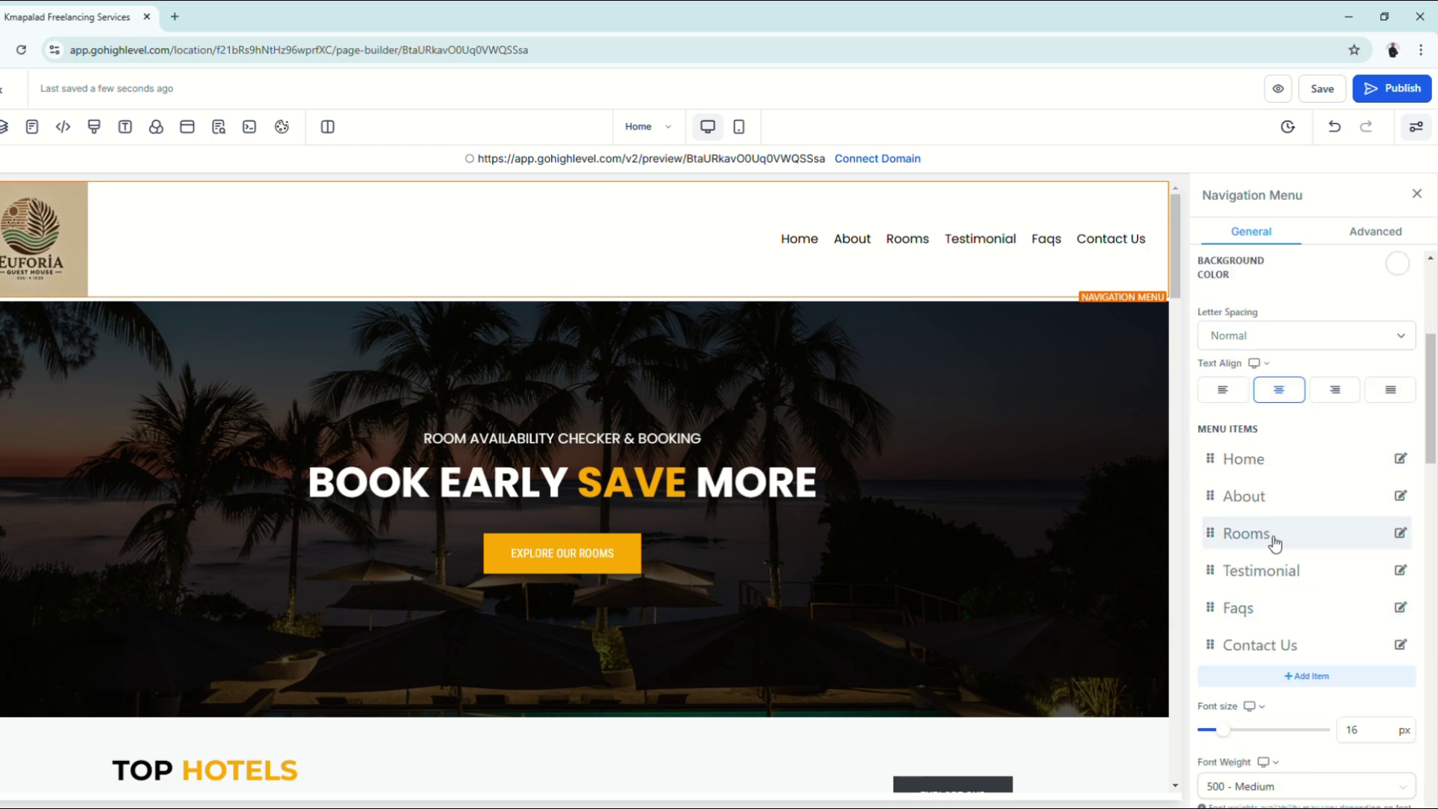
# Step: Set the Rooms link address to the #section-KYWavXGGb3 selector and submit it
pyautogui.click(1401, 533)
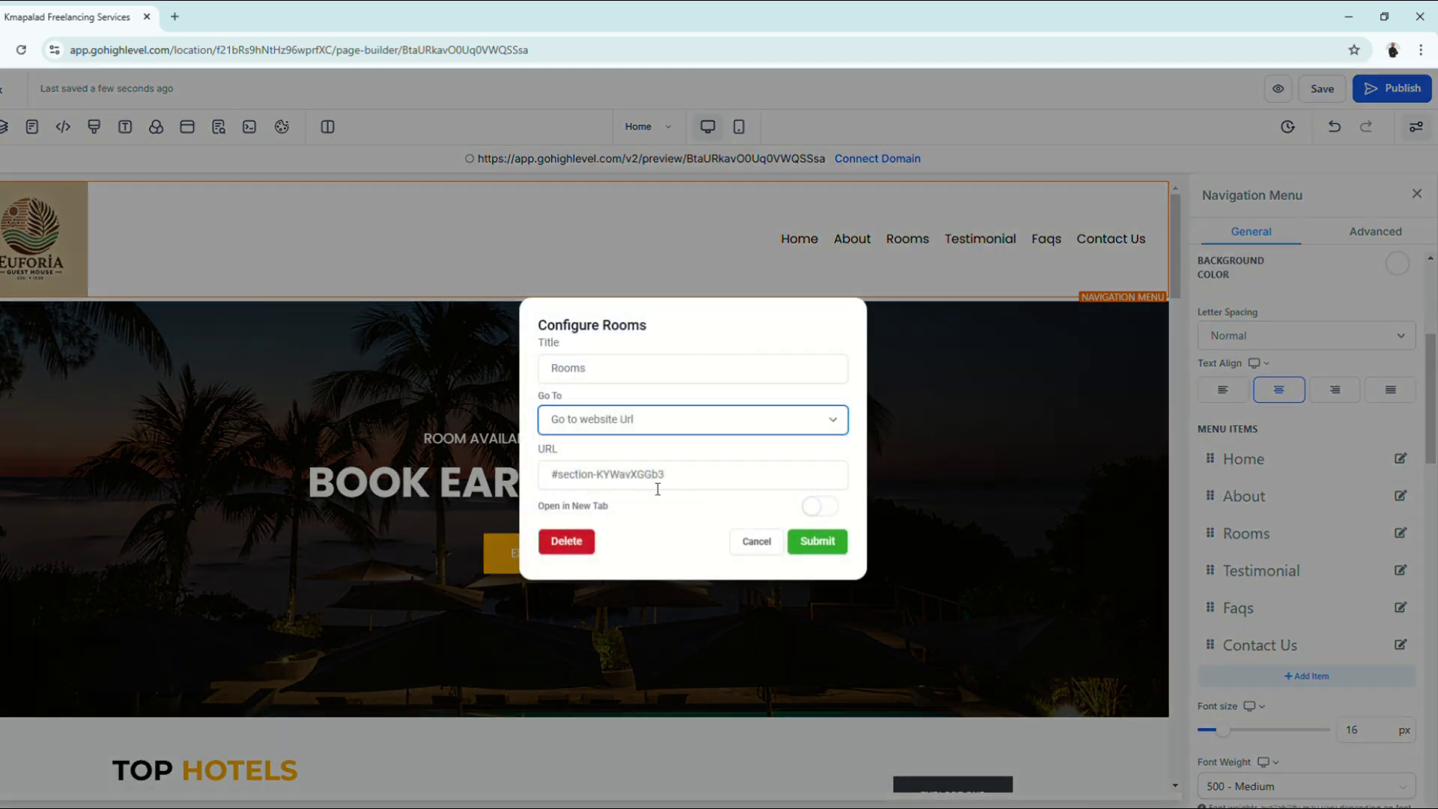
pyautogui.click(658, 489)
pyautogui.moveTo(684, 481); pyautogui.dragTo(468, 484)
pyautogui.press('Right')
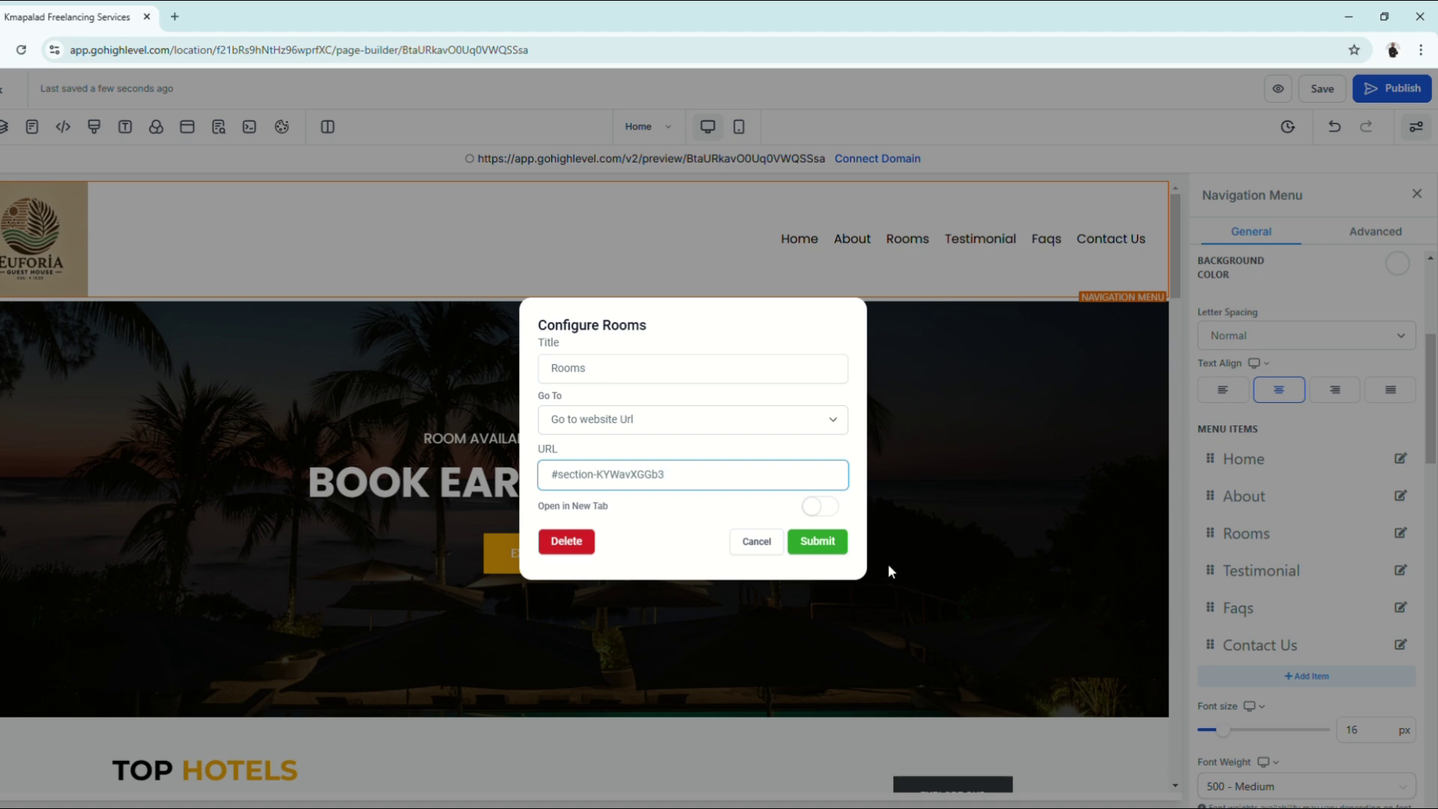
pyautogui.click(817, 542)
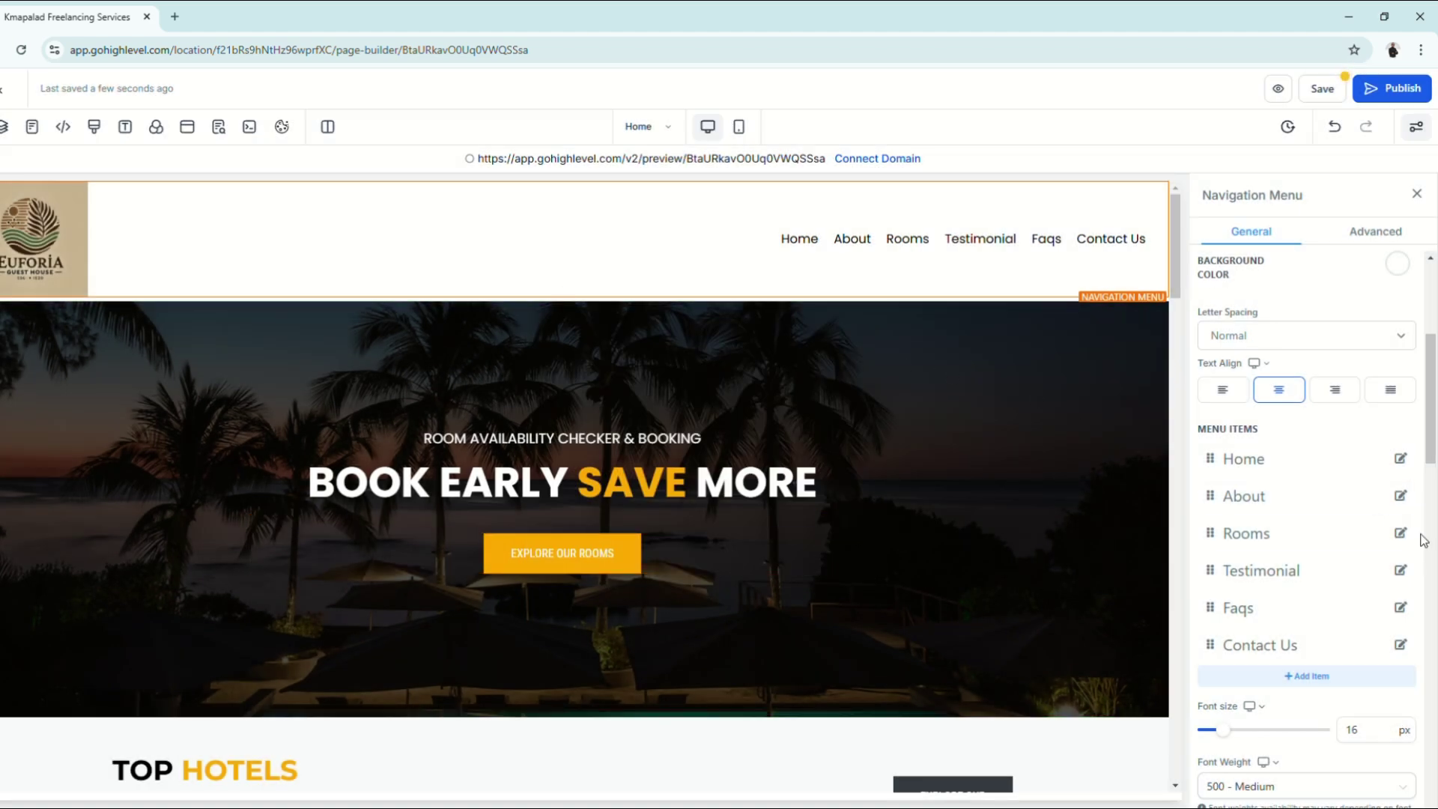
# Step: Keep the Rooms link opening in the same tab, with Open in New Tab off, and submit
pyautogui.click(1400, 534)
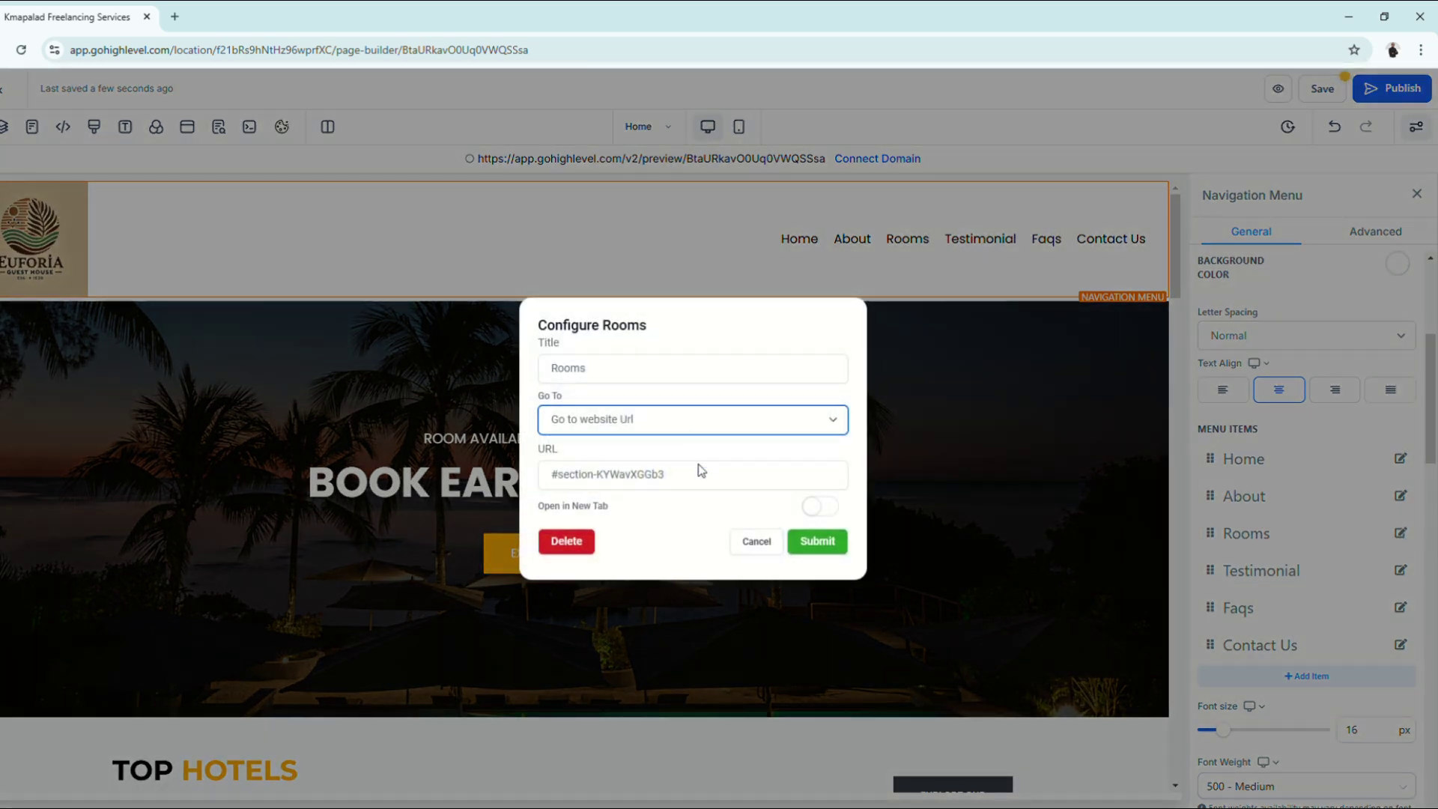
pyautogui.click(817, 507)
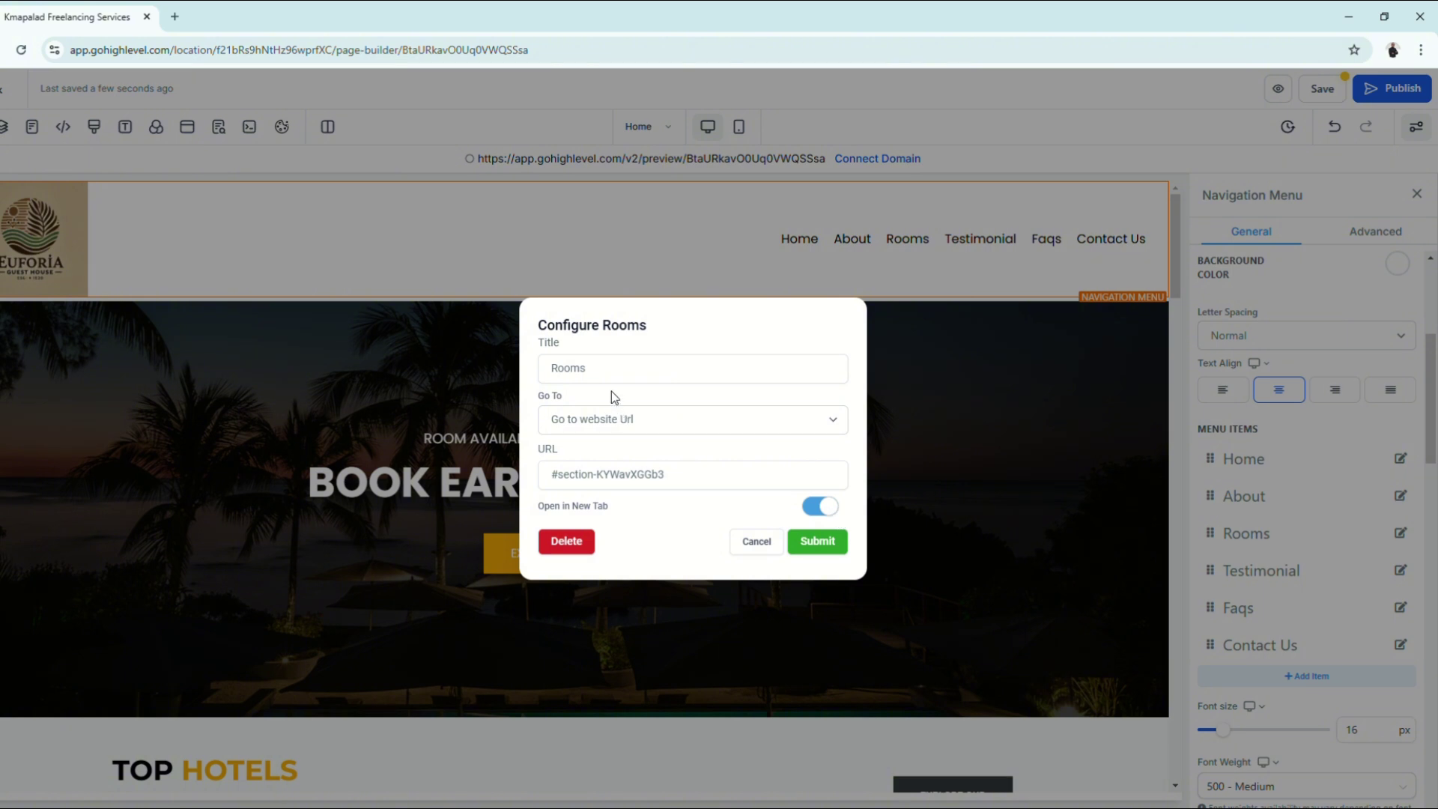
pyautogui.click(805, 509)
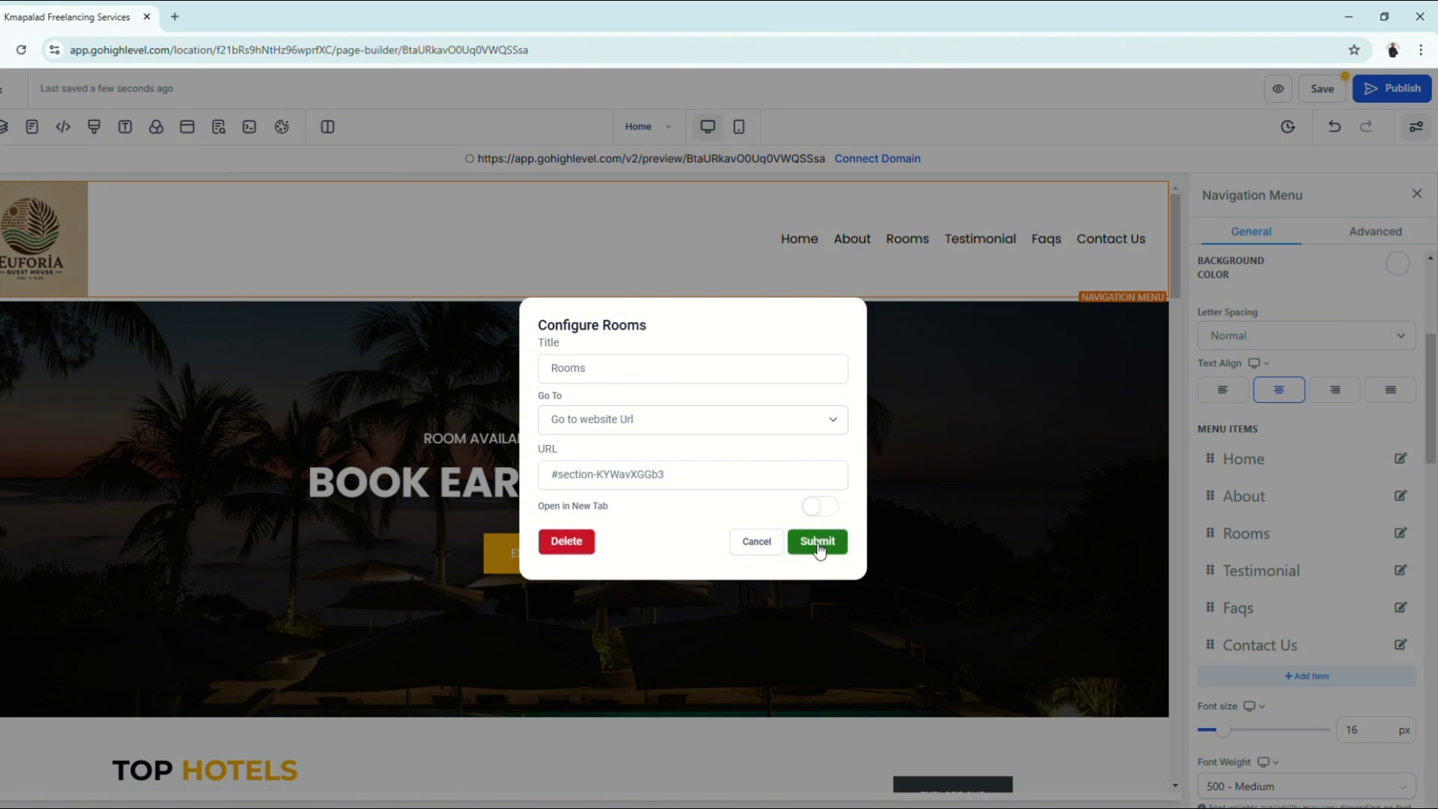
pyautogui.click(823, 547)
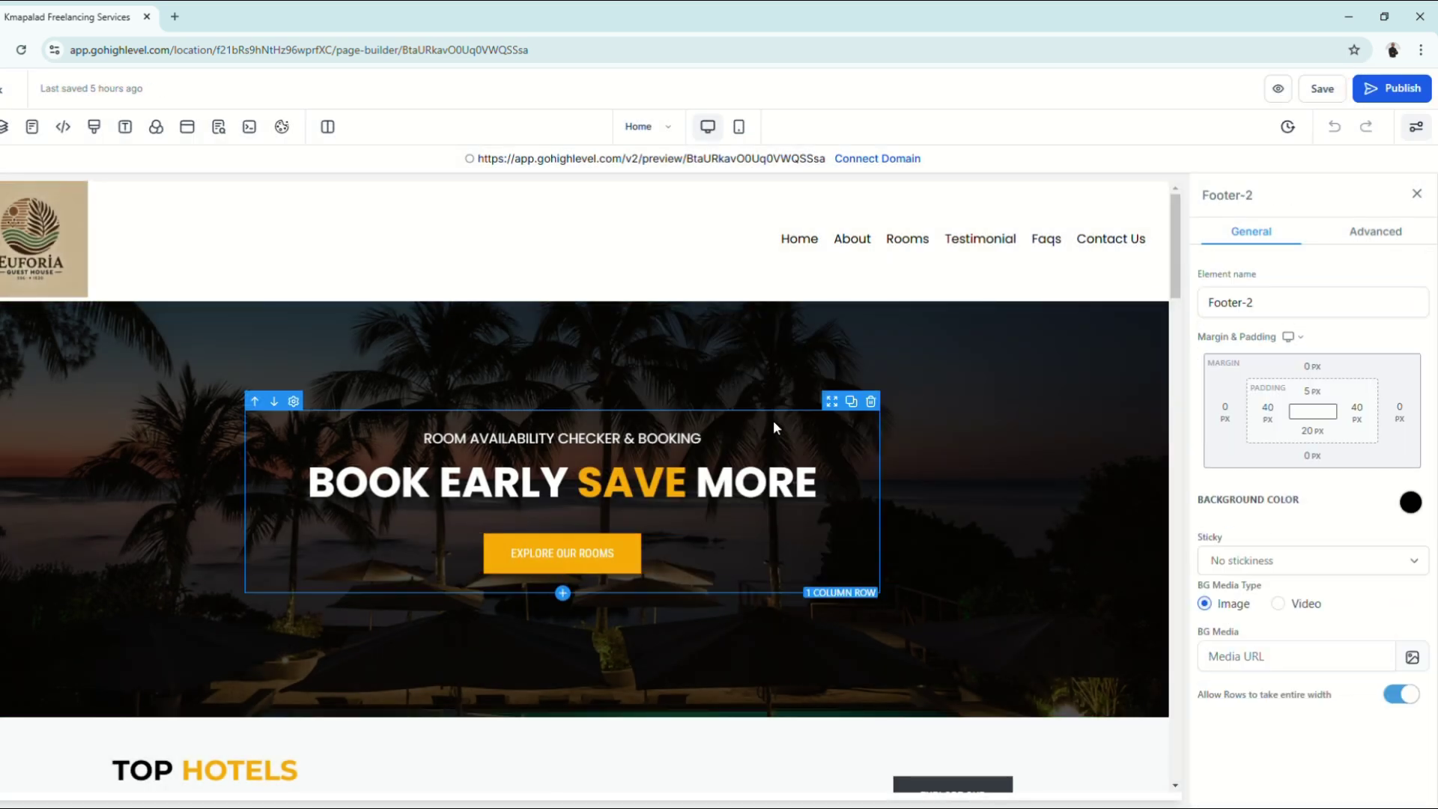
# Step: Make the Explore Our Rooms button Scroll to Element, targeting the 1st Column room cards
pyautogui.click(582, 564)
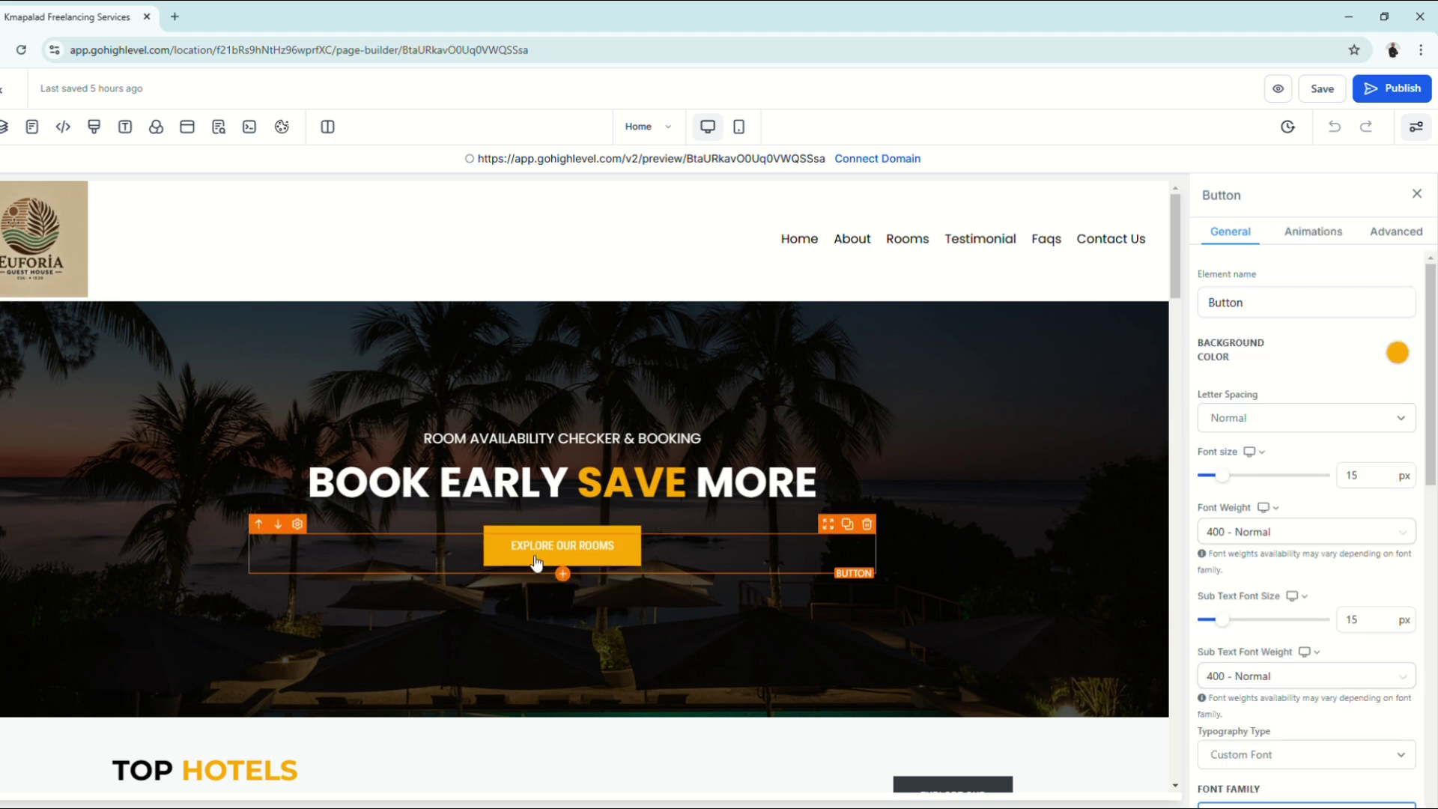
pyautogui.scroll(-2, 1273, 610)
pyautogui.scroll(-6, 1266, 616)
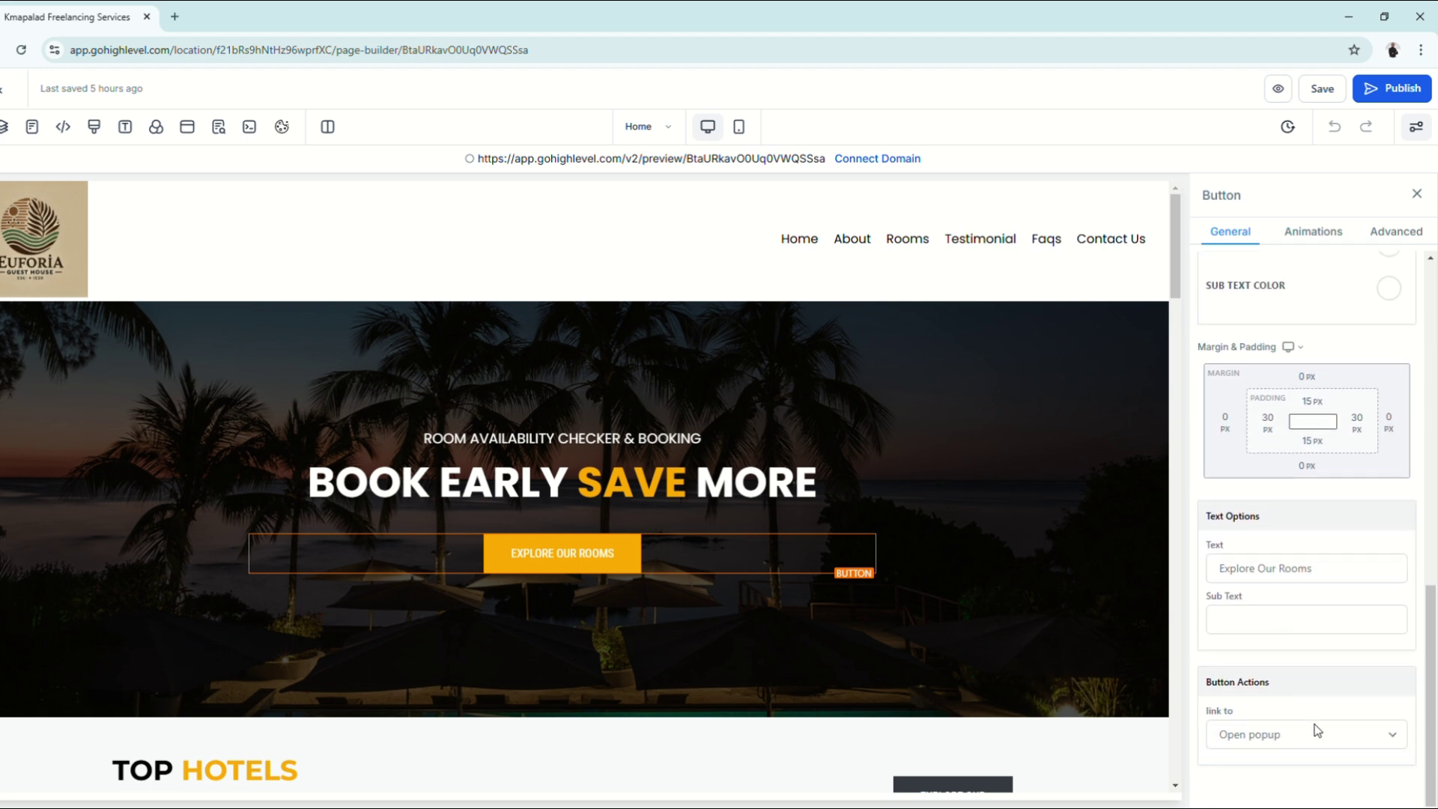
pyautogui.click(1320, 738)
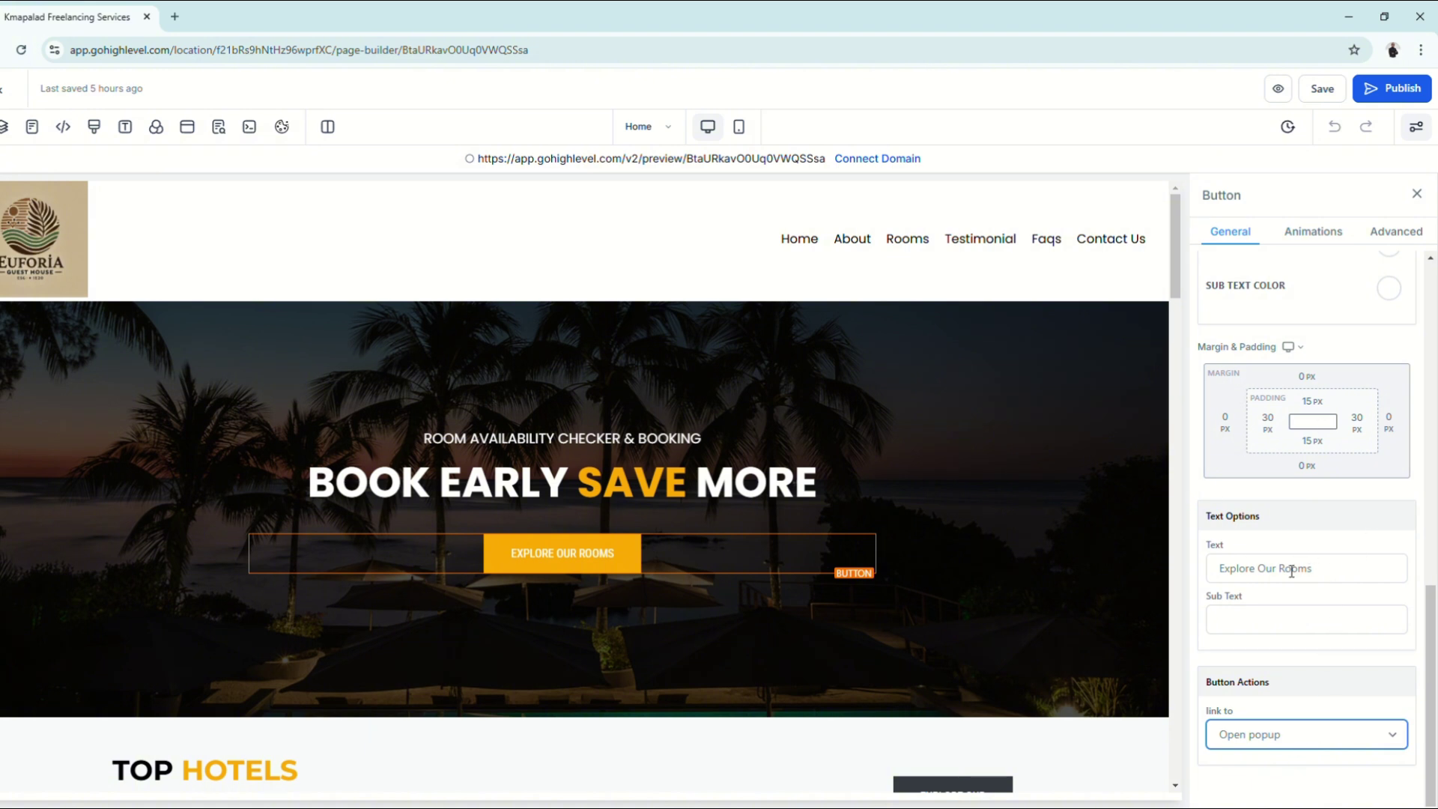
pyautogui.scroll(10, 1326, 552)
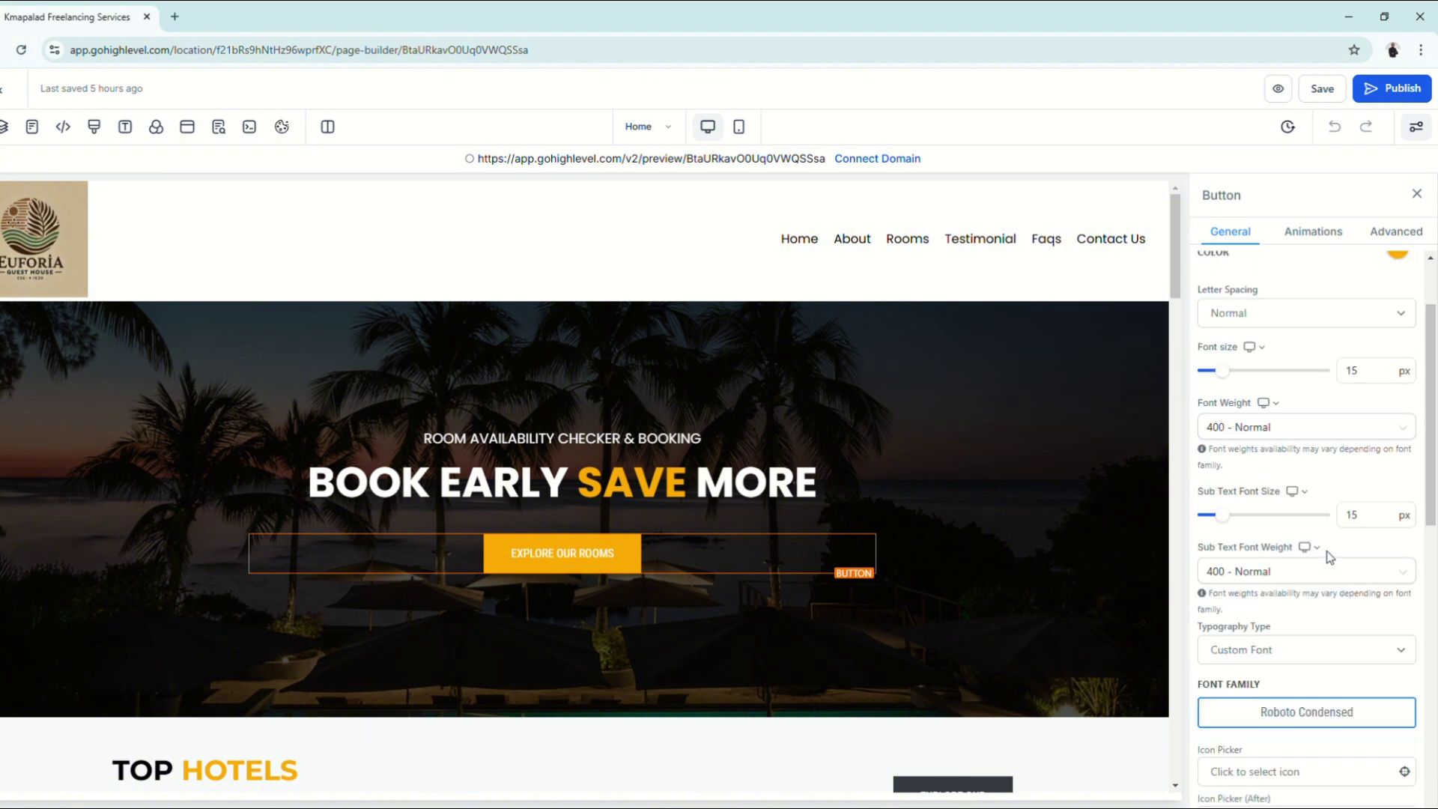
pyautogui.scroll(-10, 1296, 545)
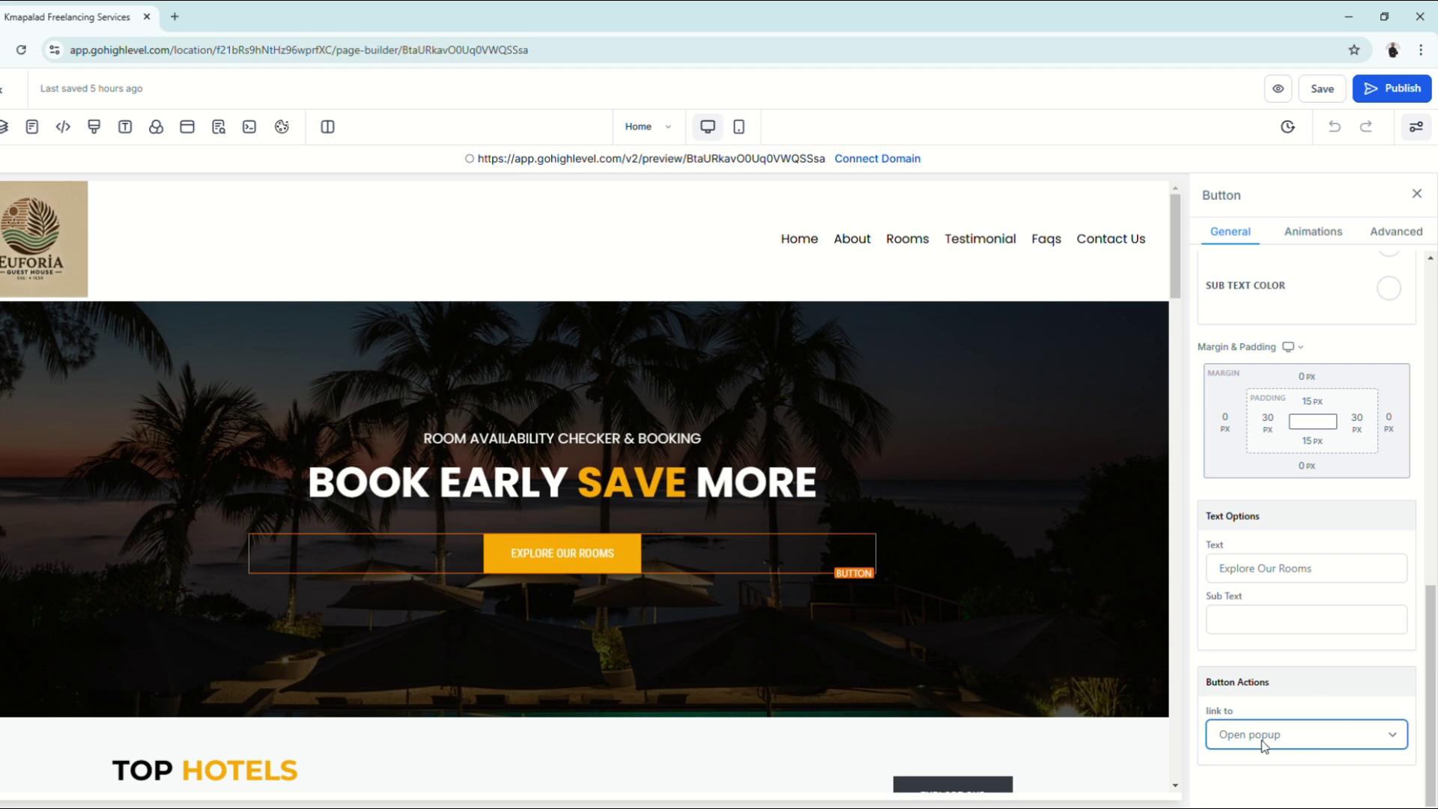
pyautogui.click(1292, 590)
pyautogui.scroll(-1, 1303, 607)
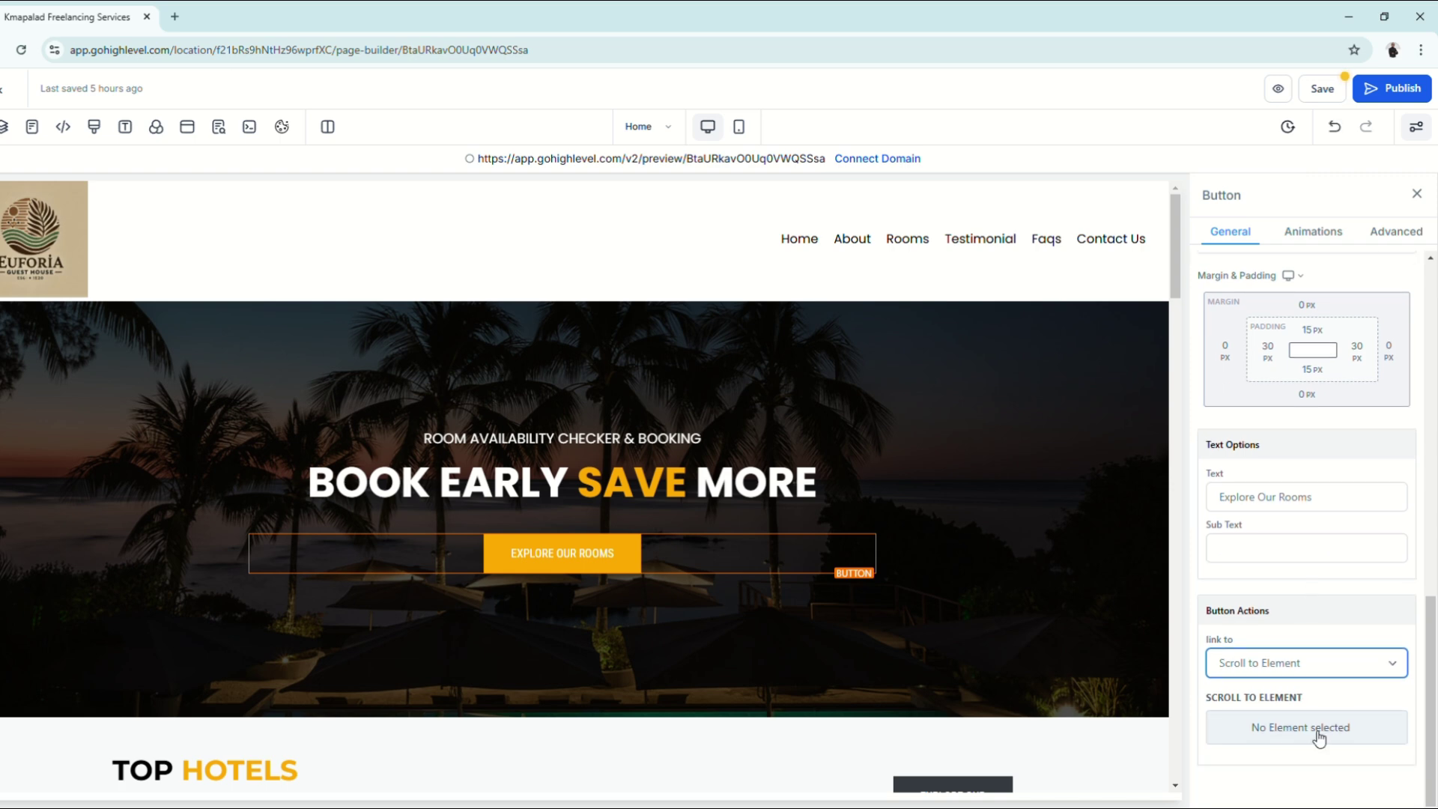
pyautogui.click(1286, 734)
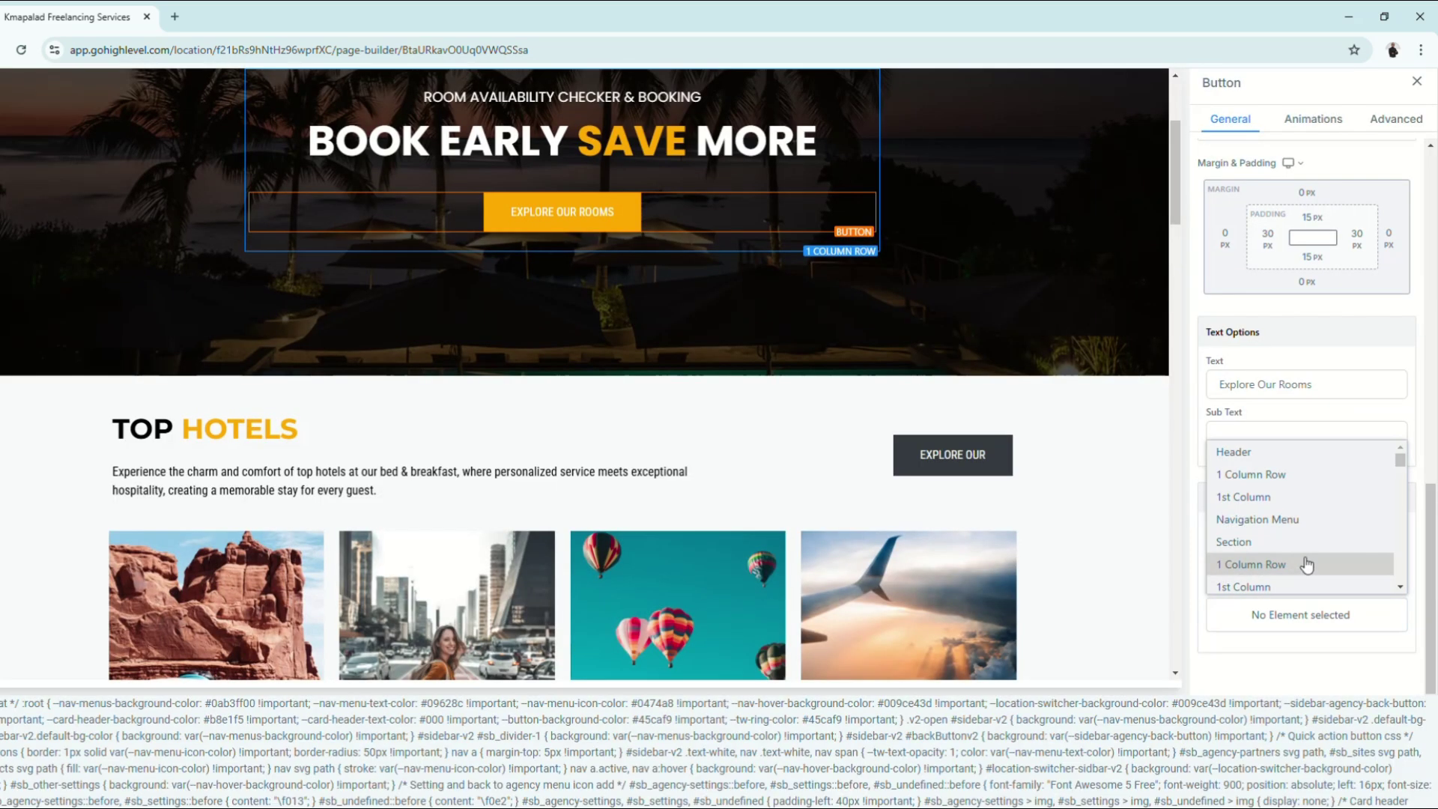
pyautogui.scroll(-2, 1307, 565)
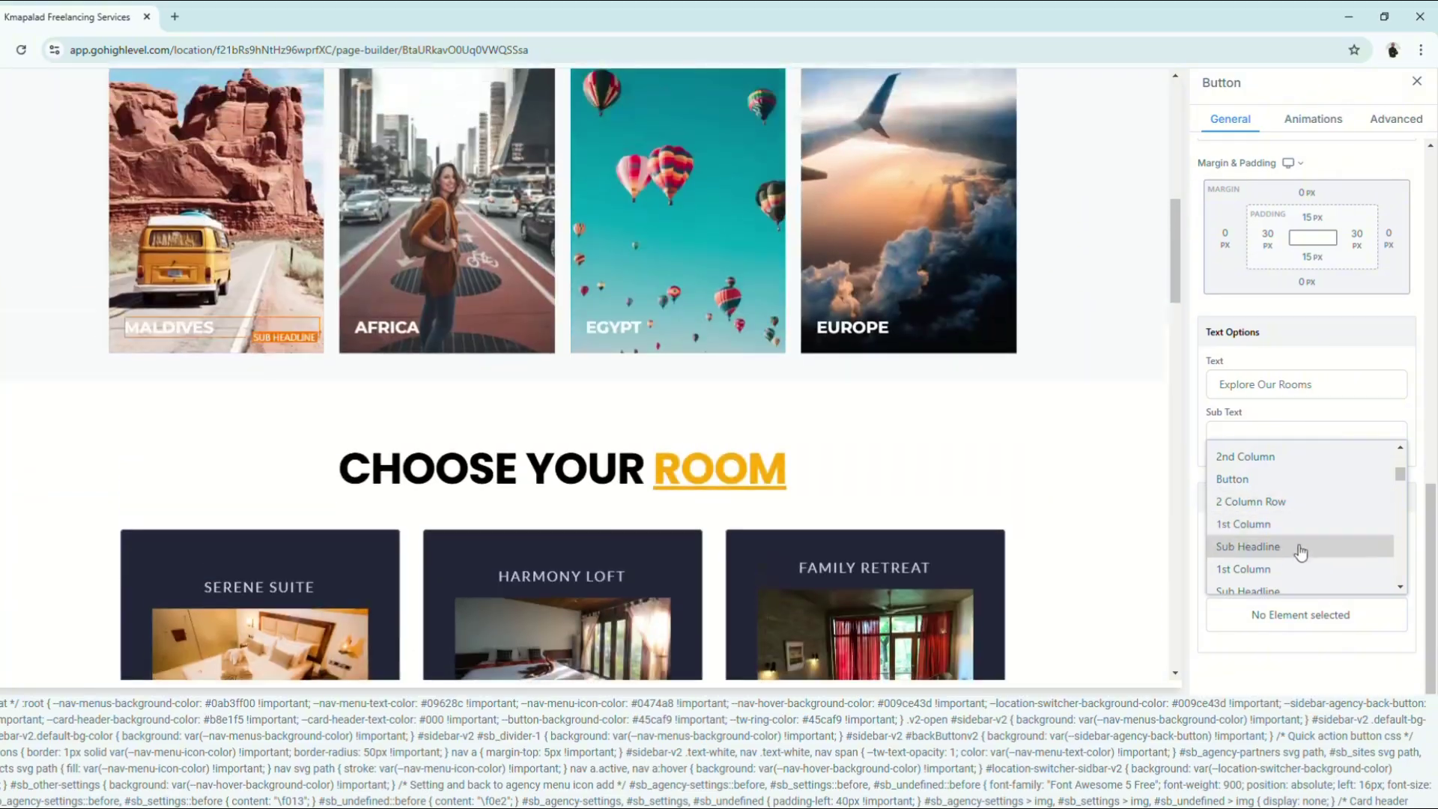
pyautogui.click(1303, 544)
# Step: Save the page
pyautogui.scroll(10, 1365, 594)
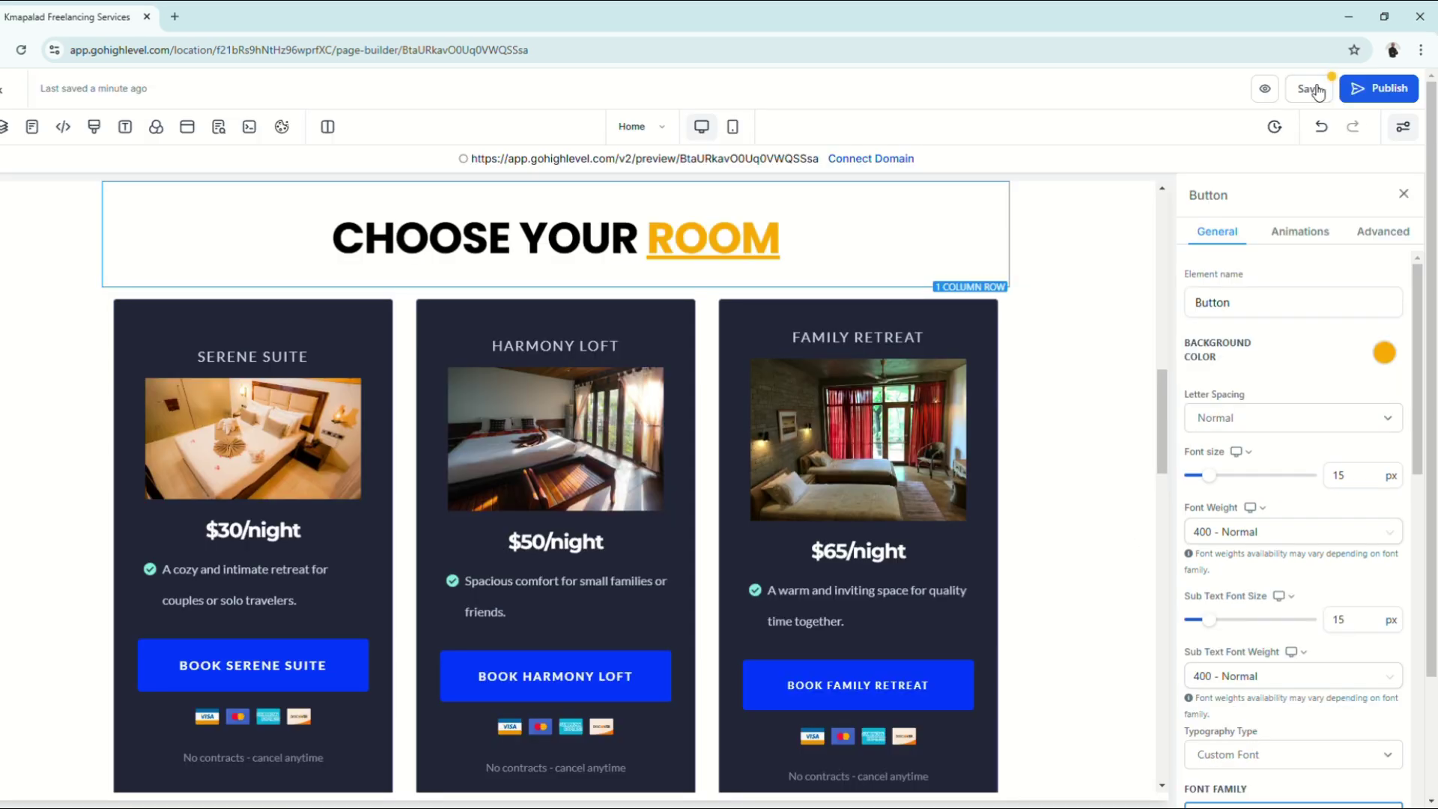
pyautogui.click(1318, 91)
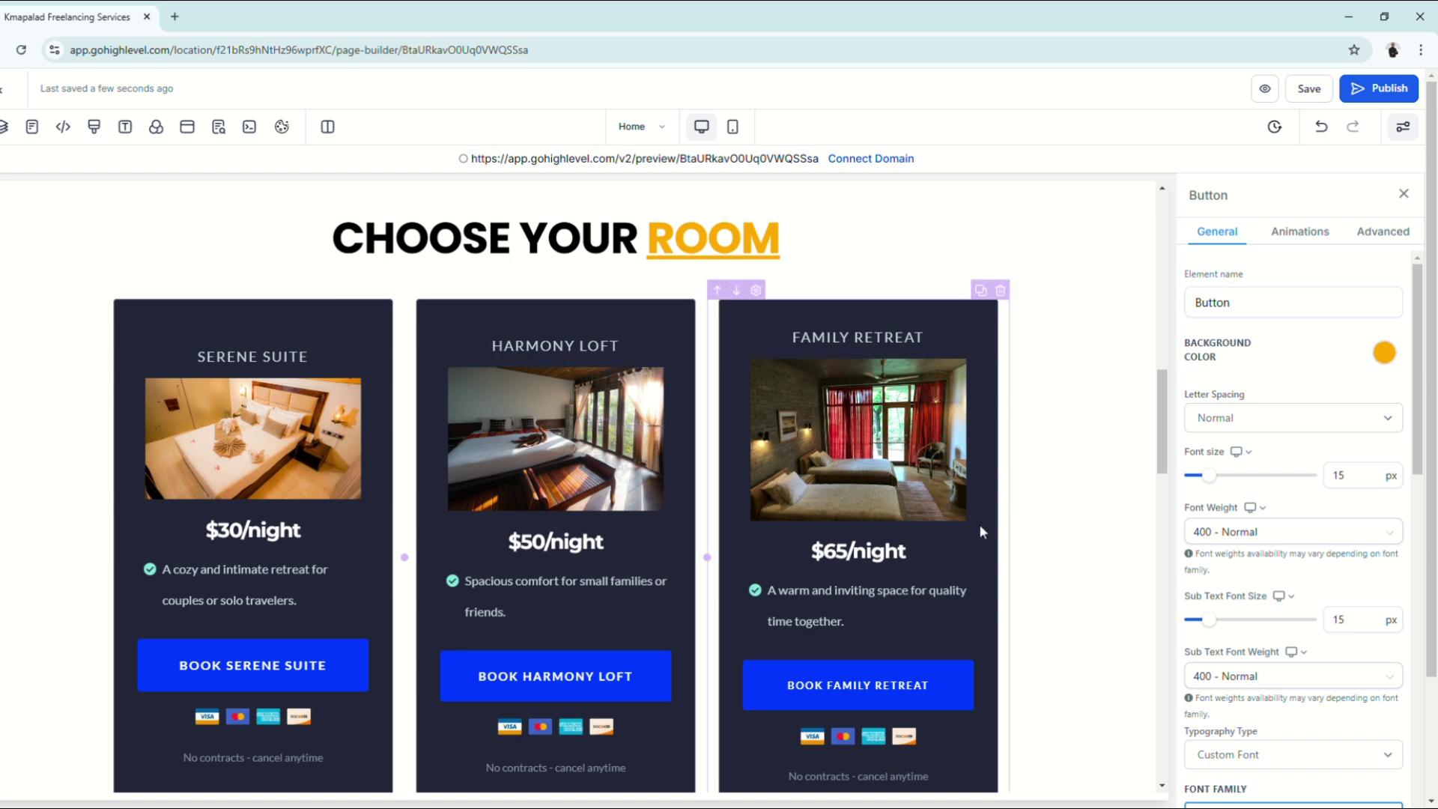
pyautogui.scroll(10, 978, 529)
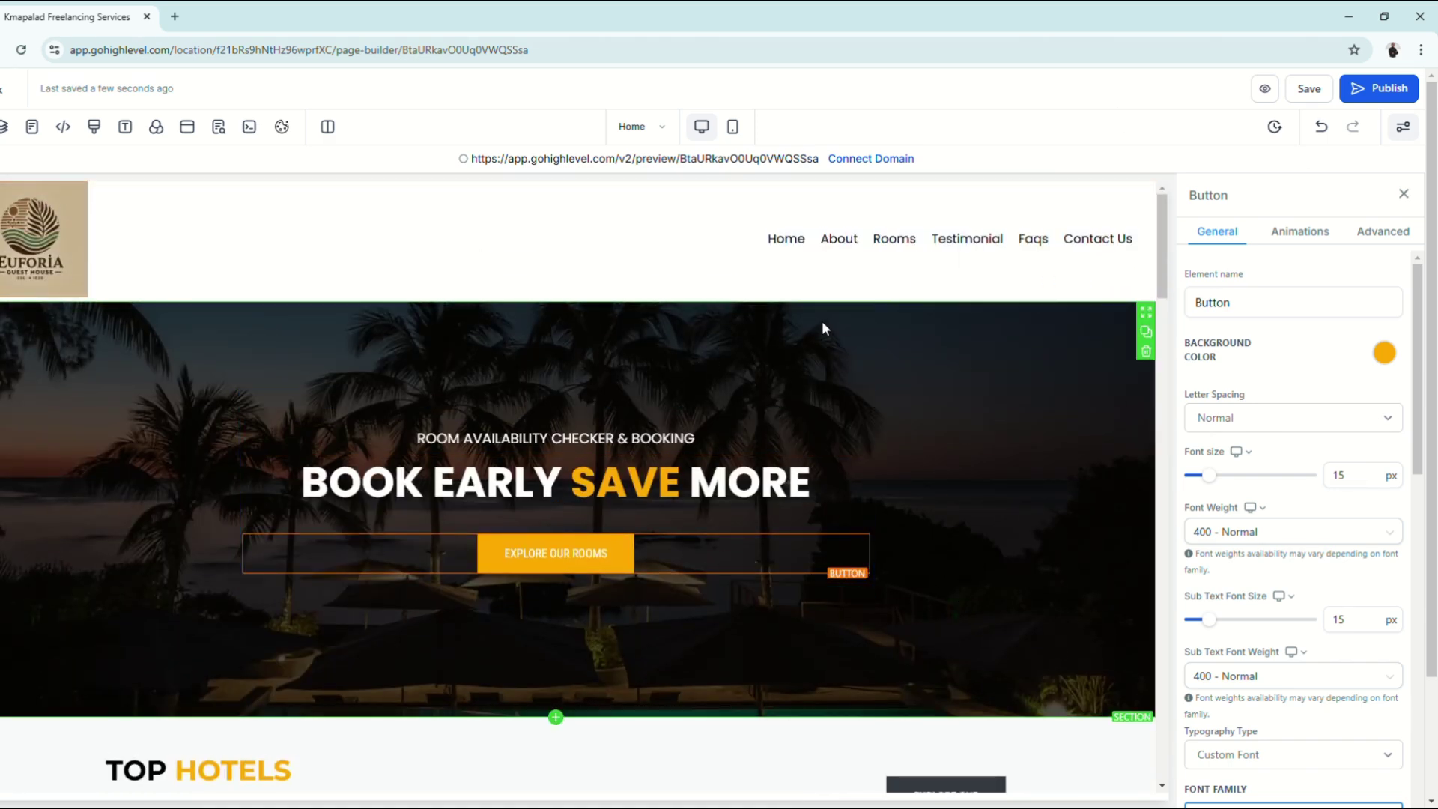
pyautogui.click(1274, 93)
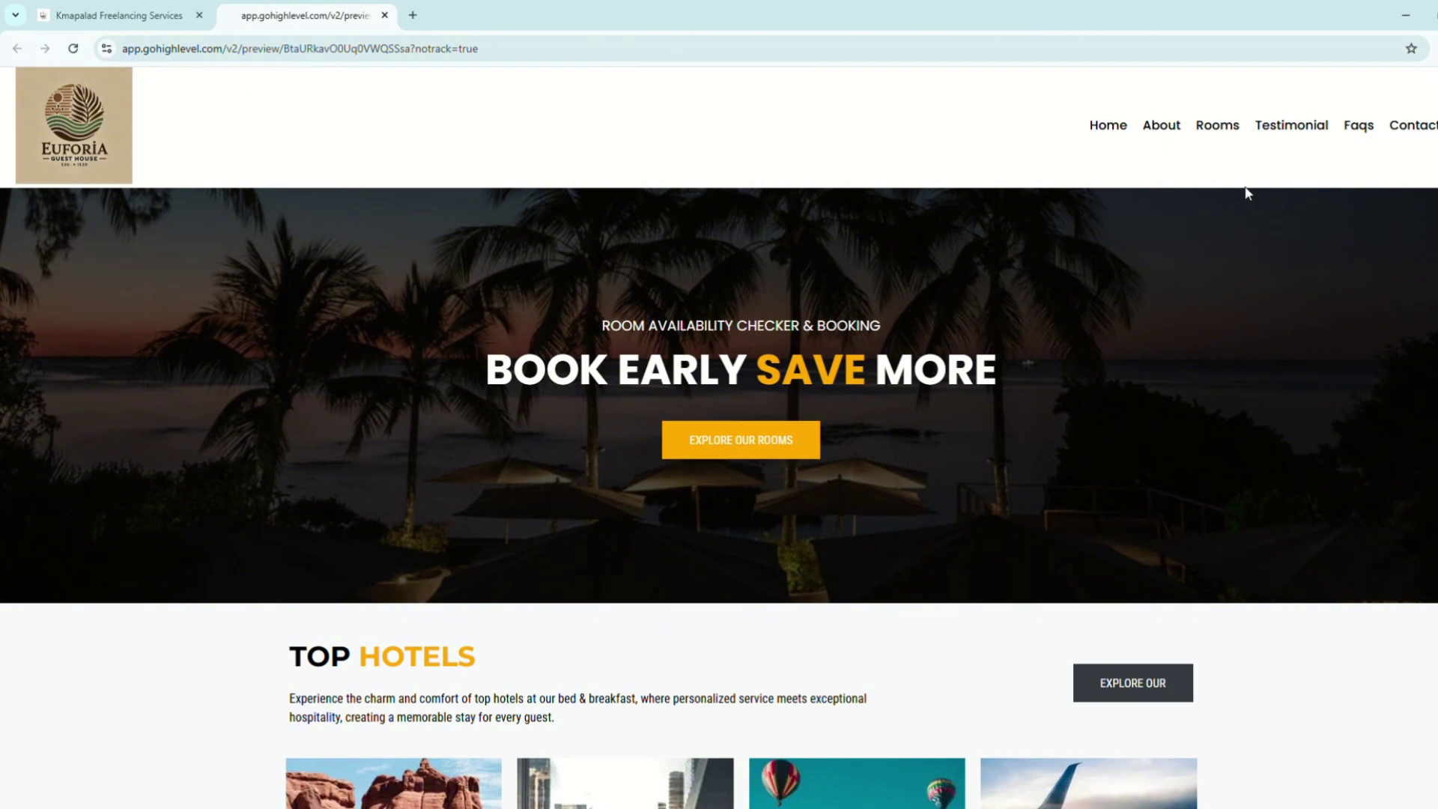
pyautogui.click(1219, 128)
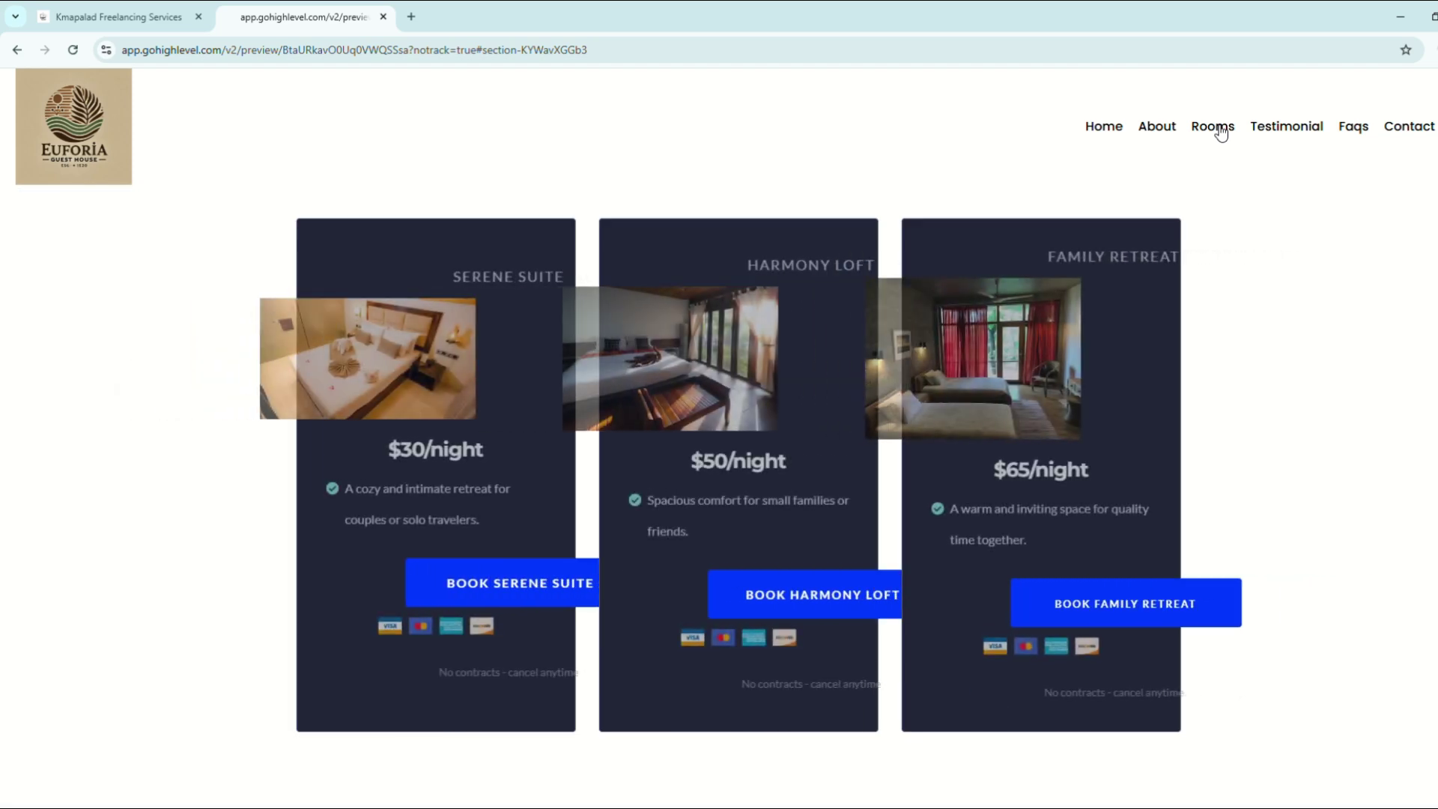
pyautogui.scroll(15, 1161, 509)
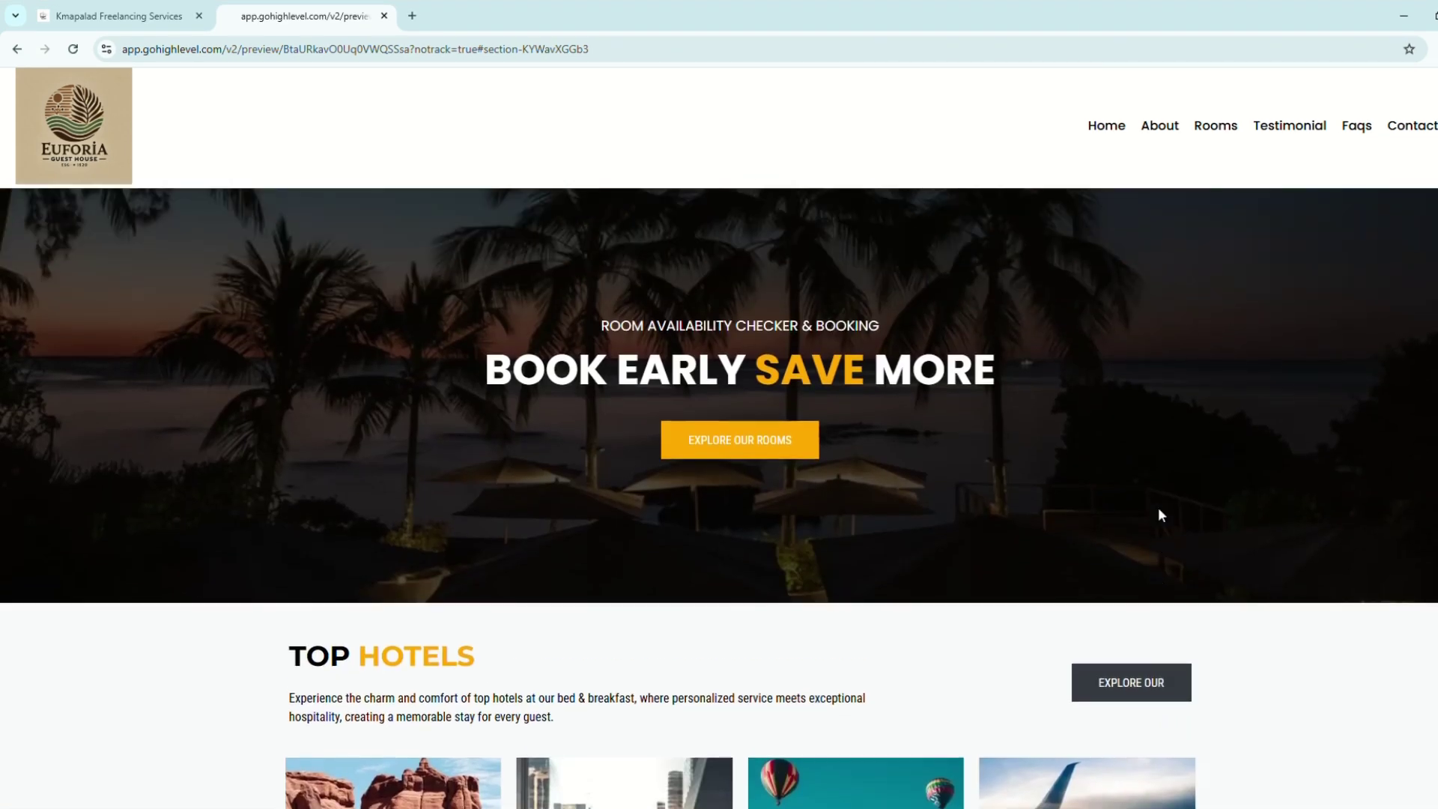
pyautogui.click(756, 434)
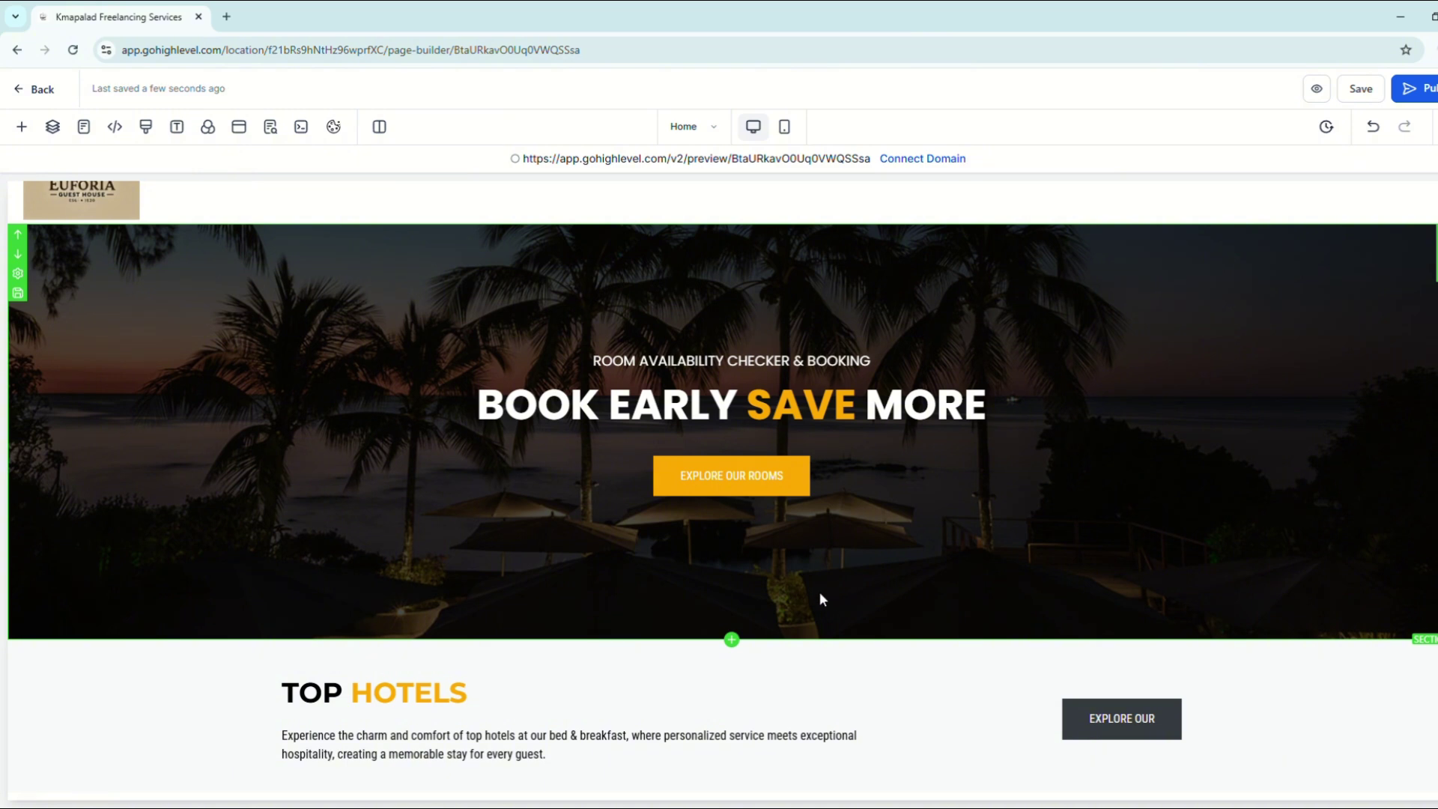
# Step: Select the Book Serene Suite button, then go back to the Bed & Breakfast Lodge pages list
pyautogui.scroll(-12, 820, 598)
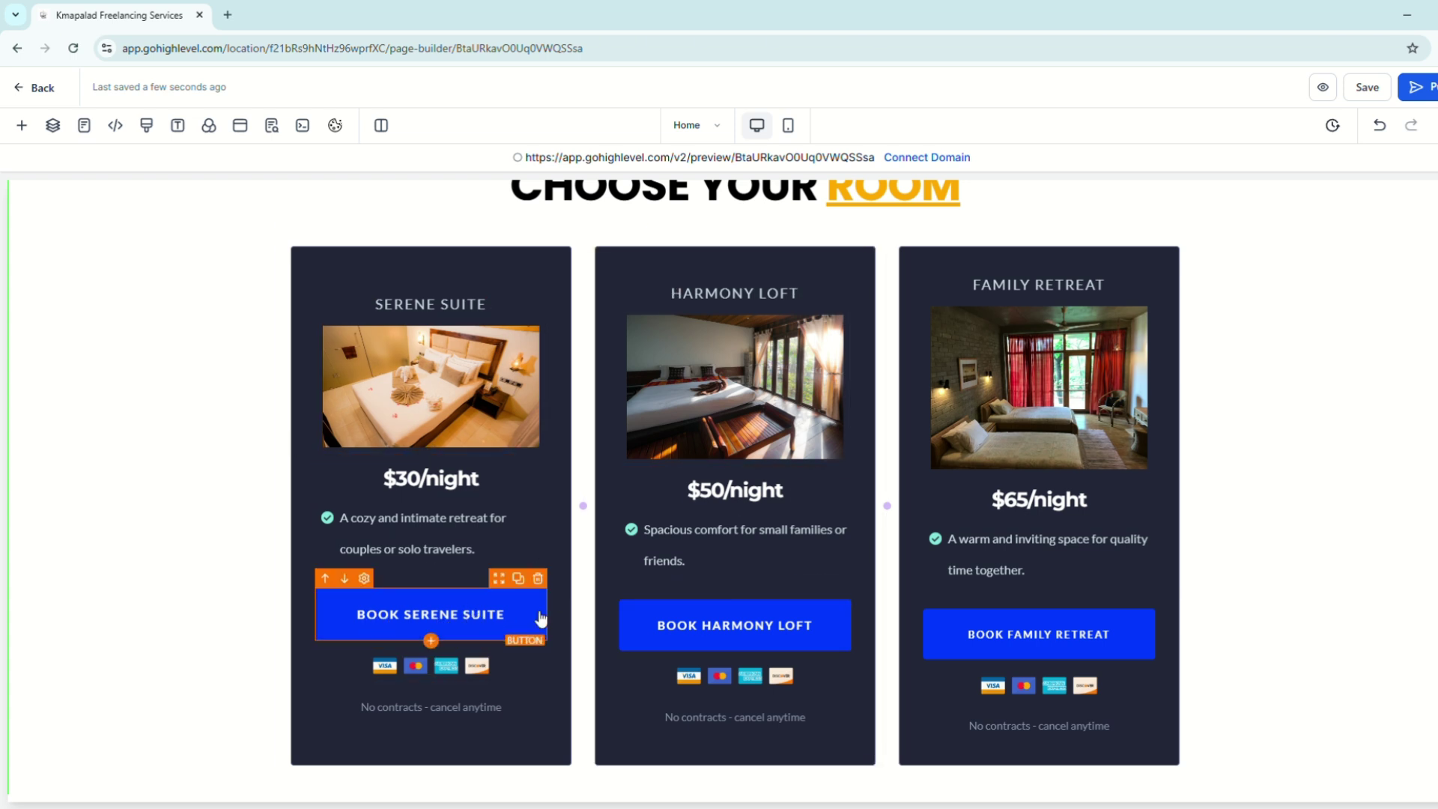
pyautogui.click(449, 623)
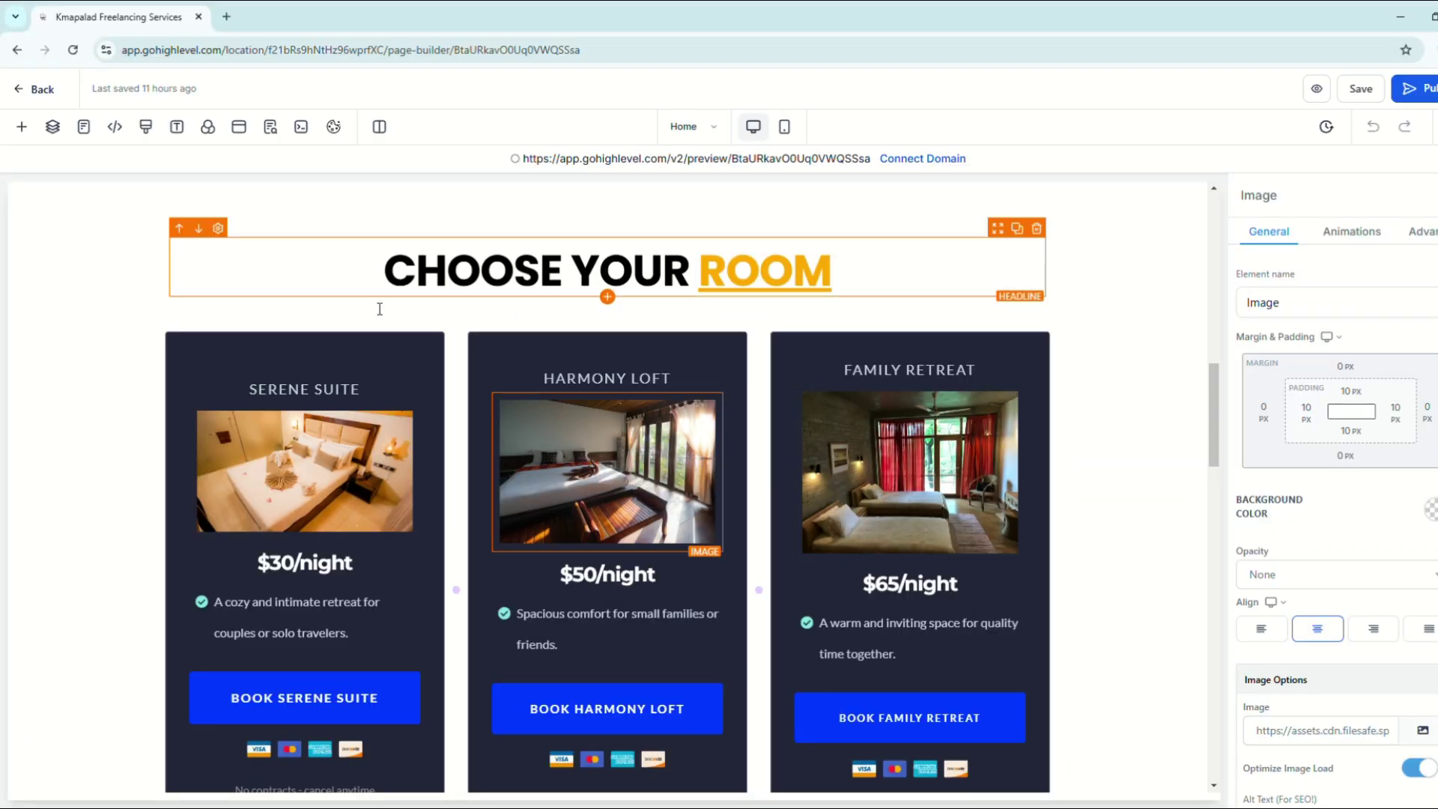
pyautogui.click(48, 93)
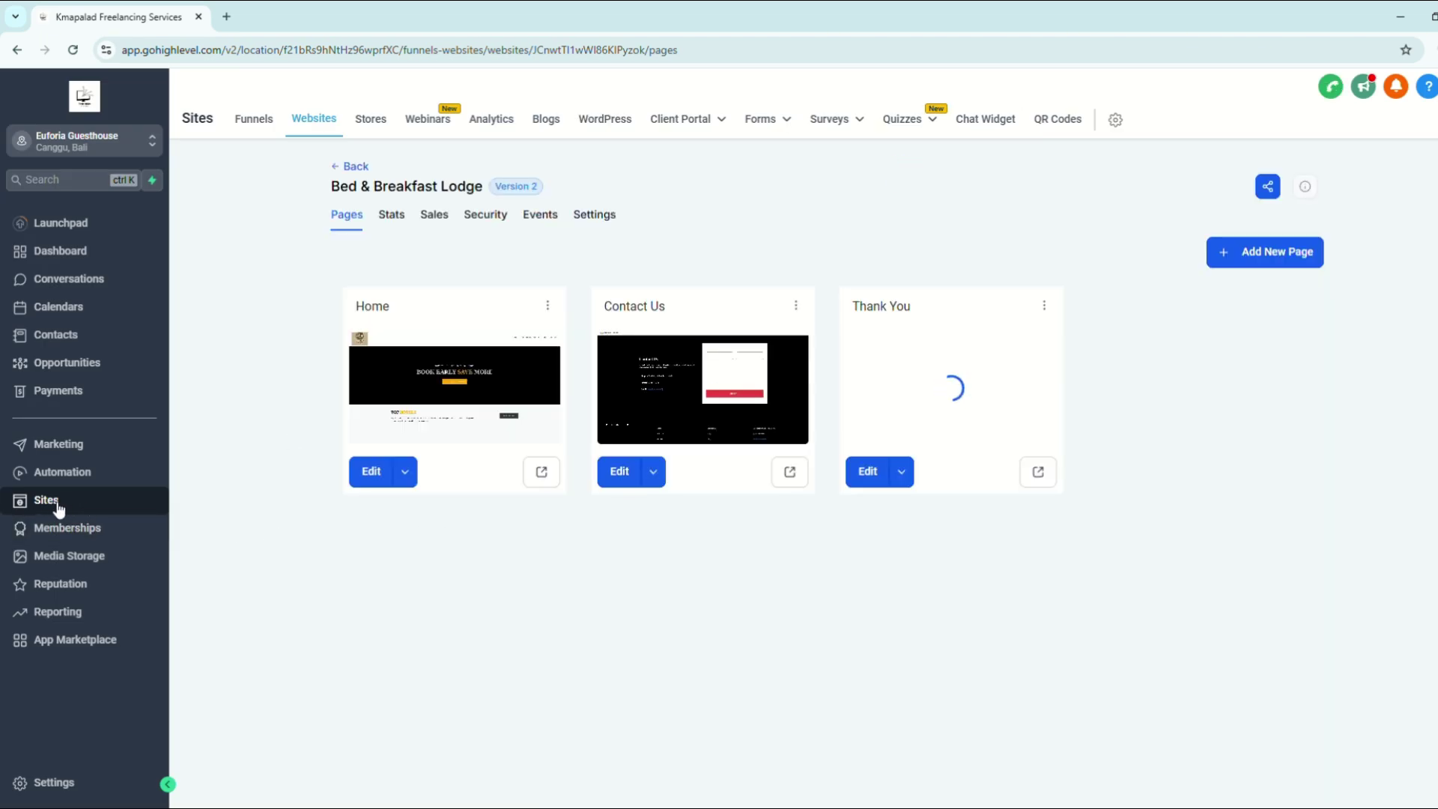
# Step: Open the Forms list and start a new form based on a template
pyautogui.moveTo(780, 120)
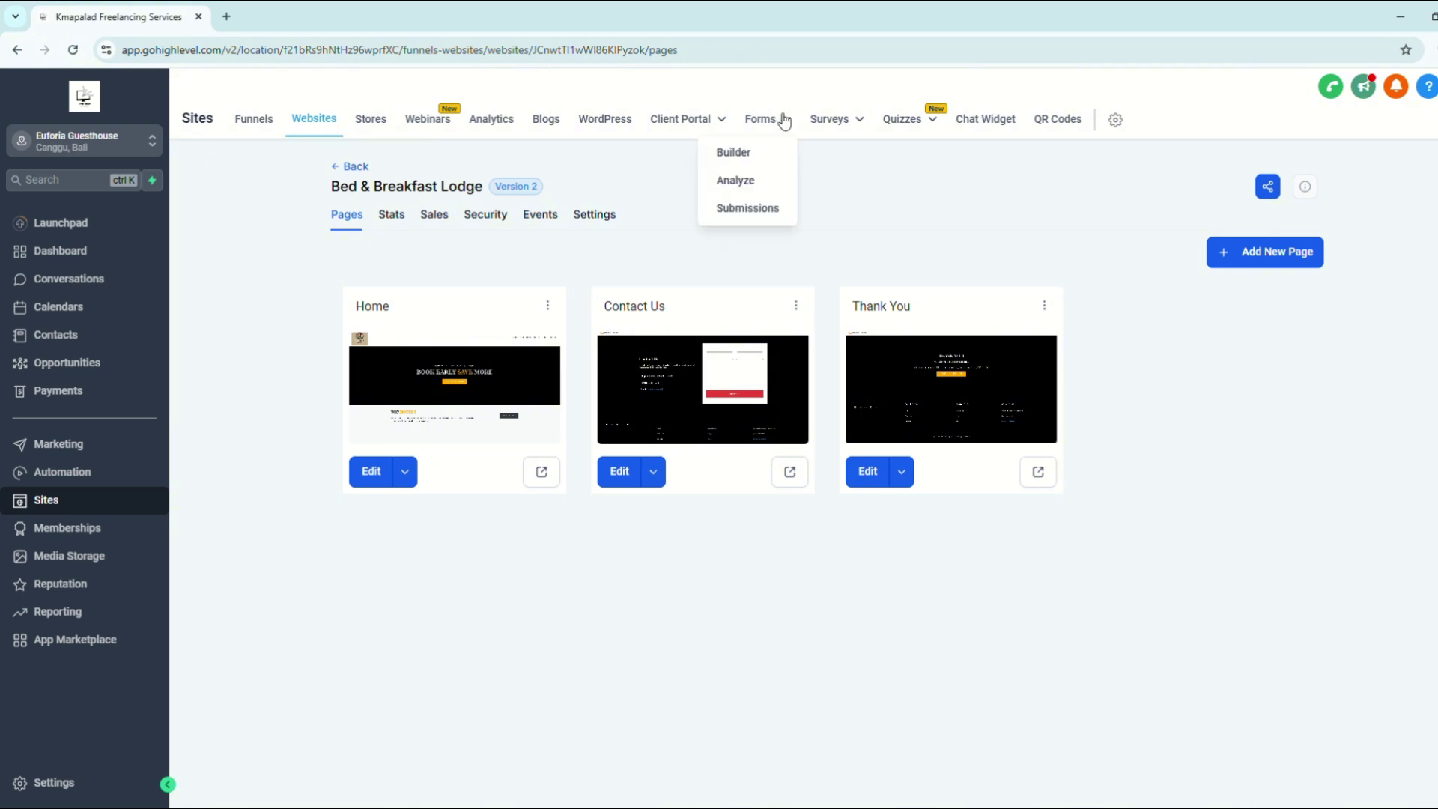
pyautogui.click(742, 157)
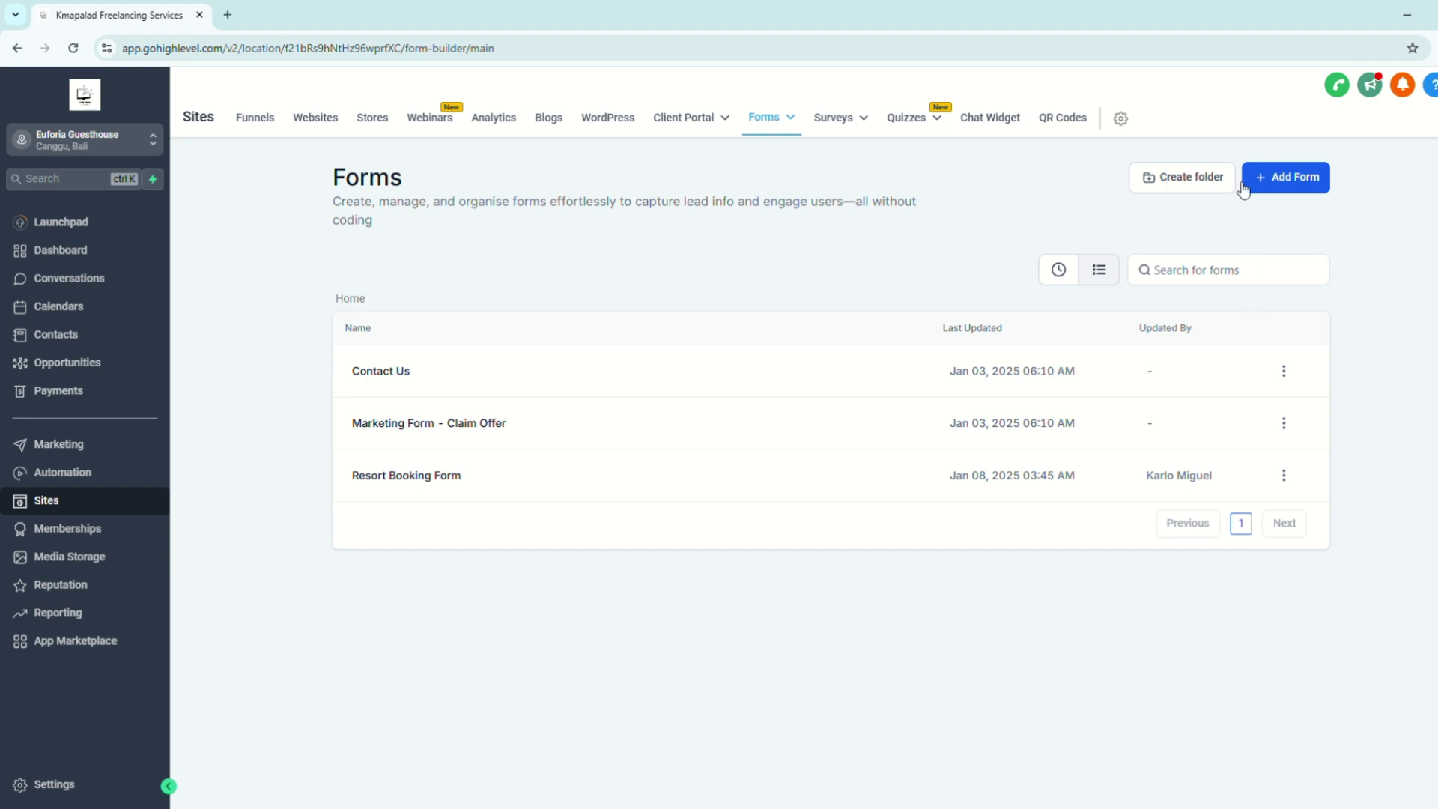
pyautogui.click(1286, 190)
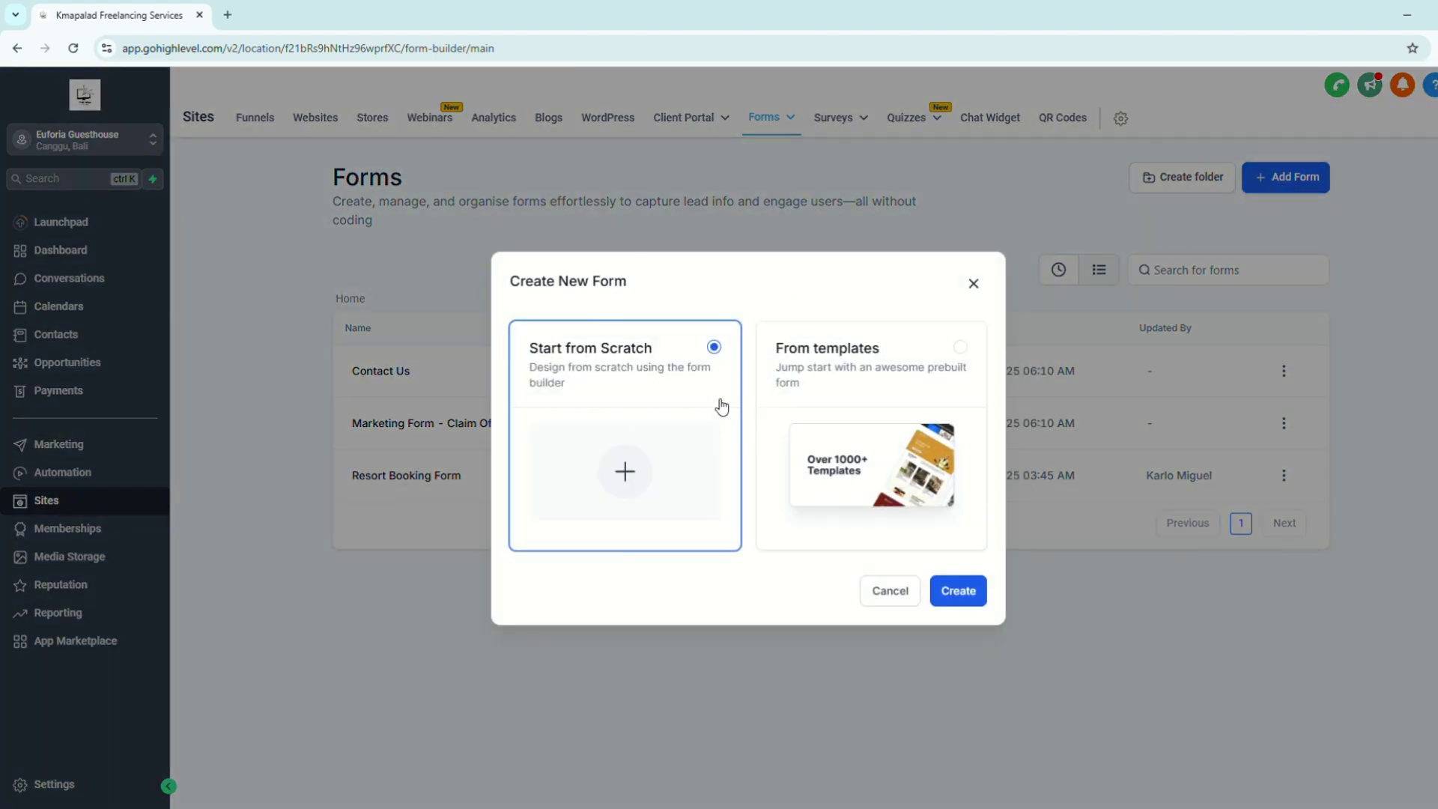
pyautogui.click(950, 375)
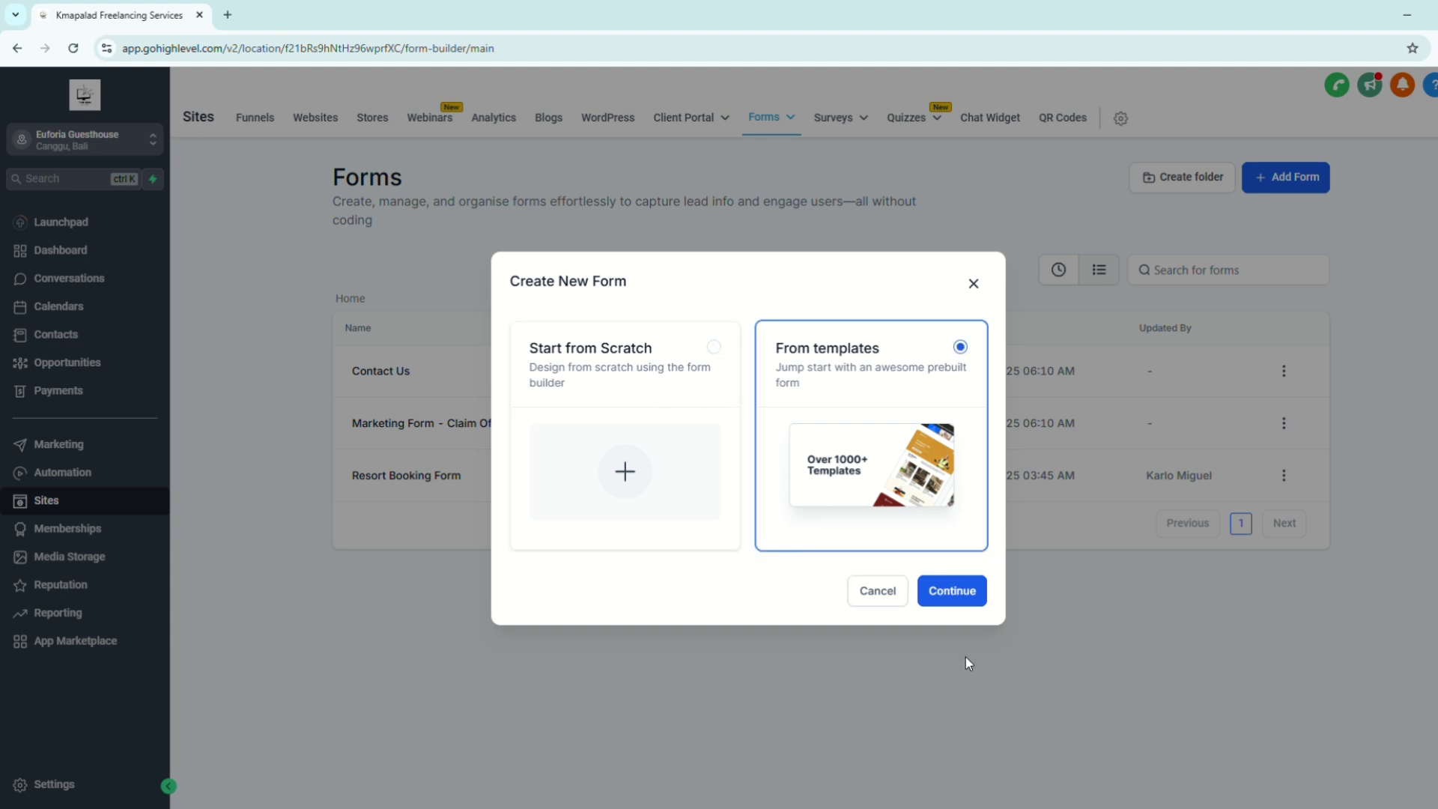
# Step: Browse the form template library, then close it without choosing a template
pyautogui.click(973, 593)
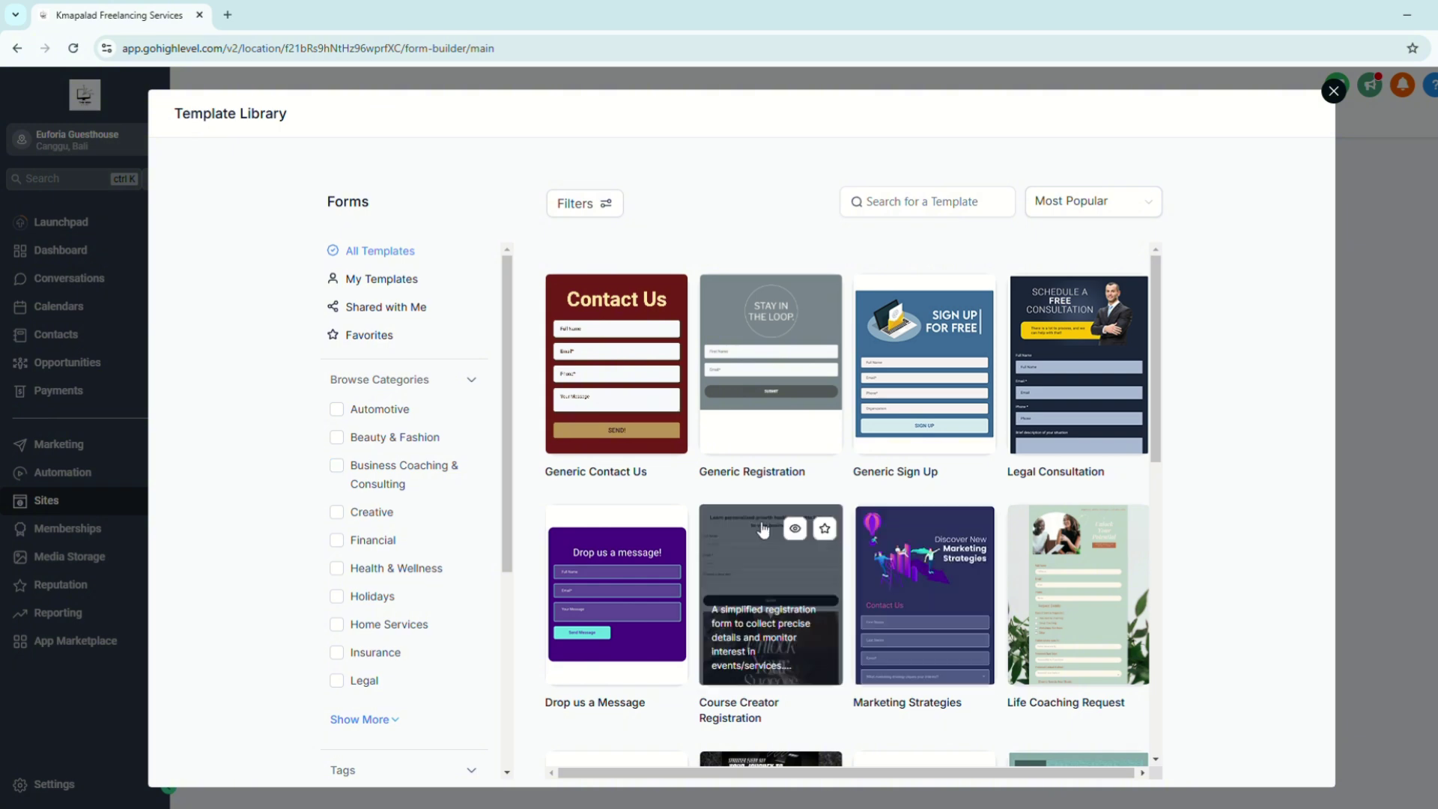
pyautogui.scroll(-5, 764, 529)
pyautogui.scroll(-4, 764, 529)
pyautogui.scroll(7, 861, 594)
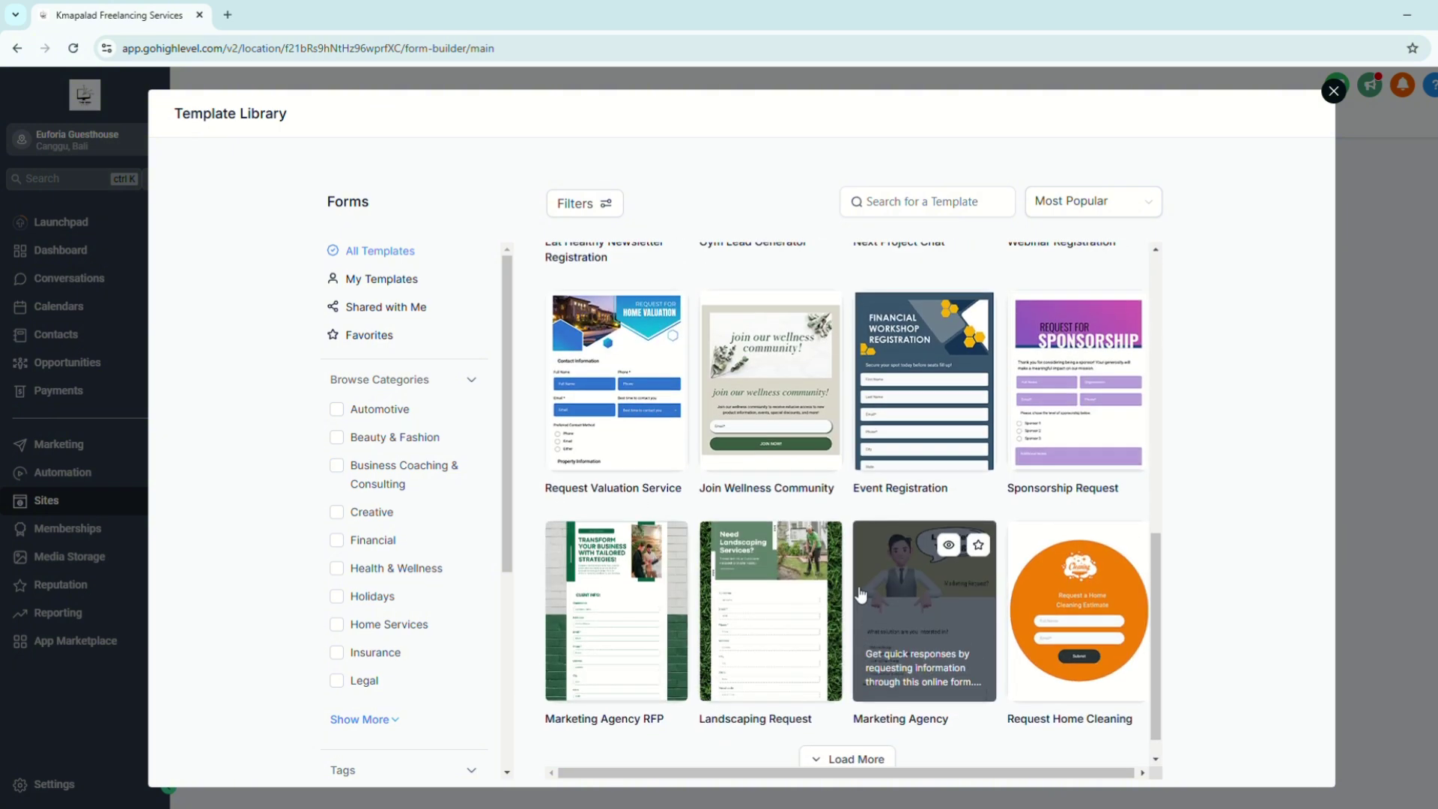
pyautogui.scroll(3, 861, 594)
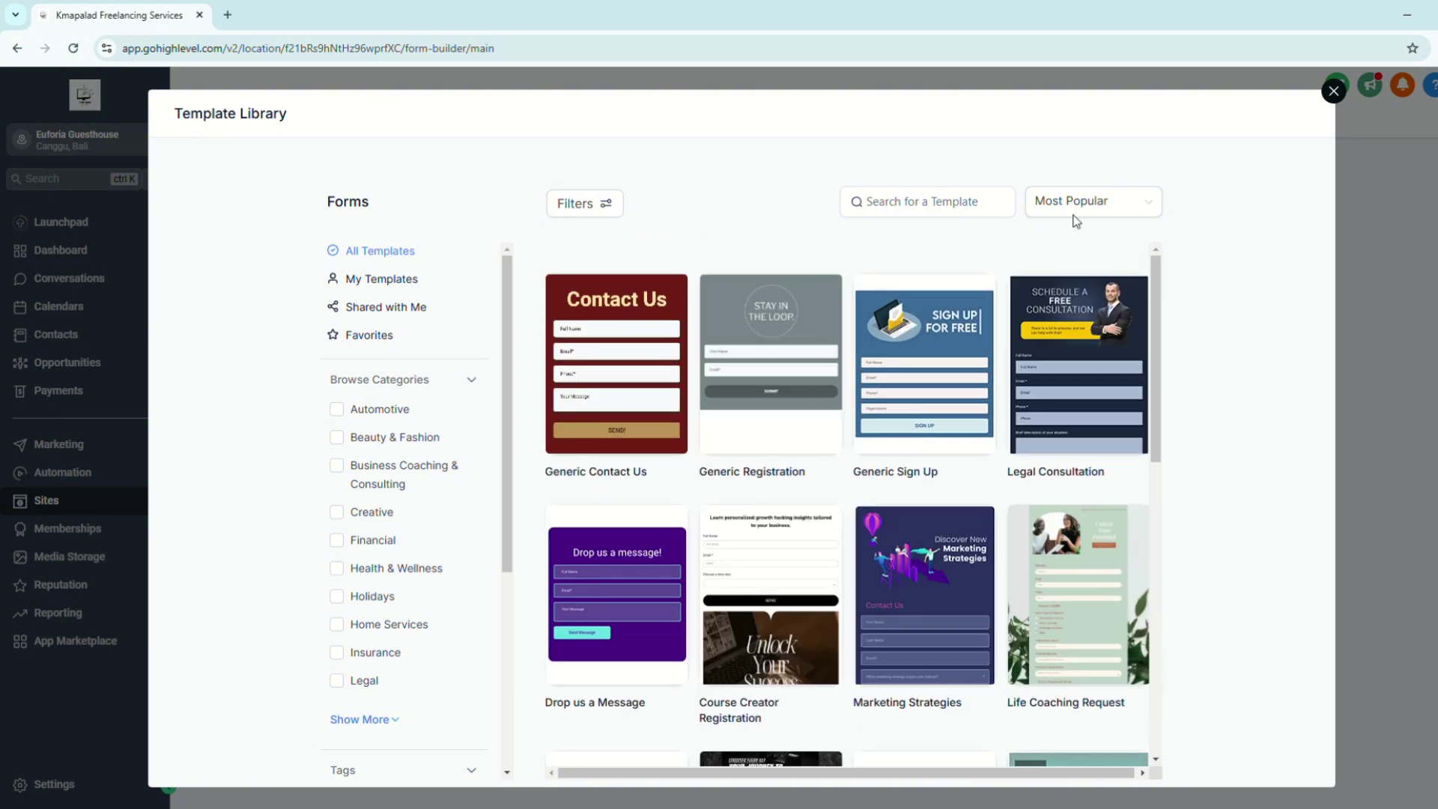
pyautogui.click(1334, 91)
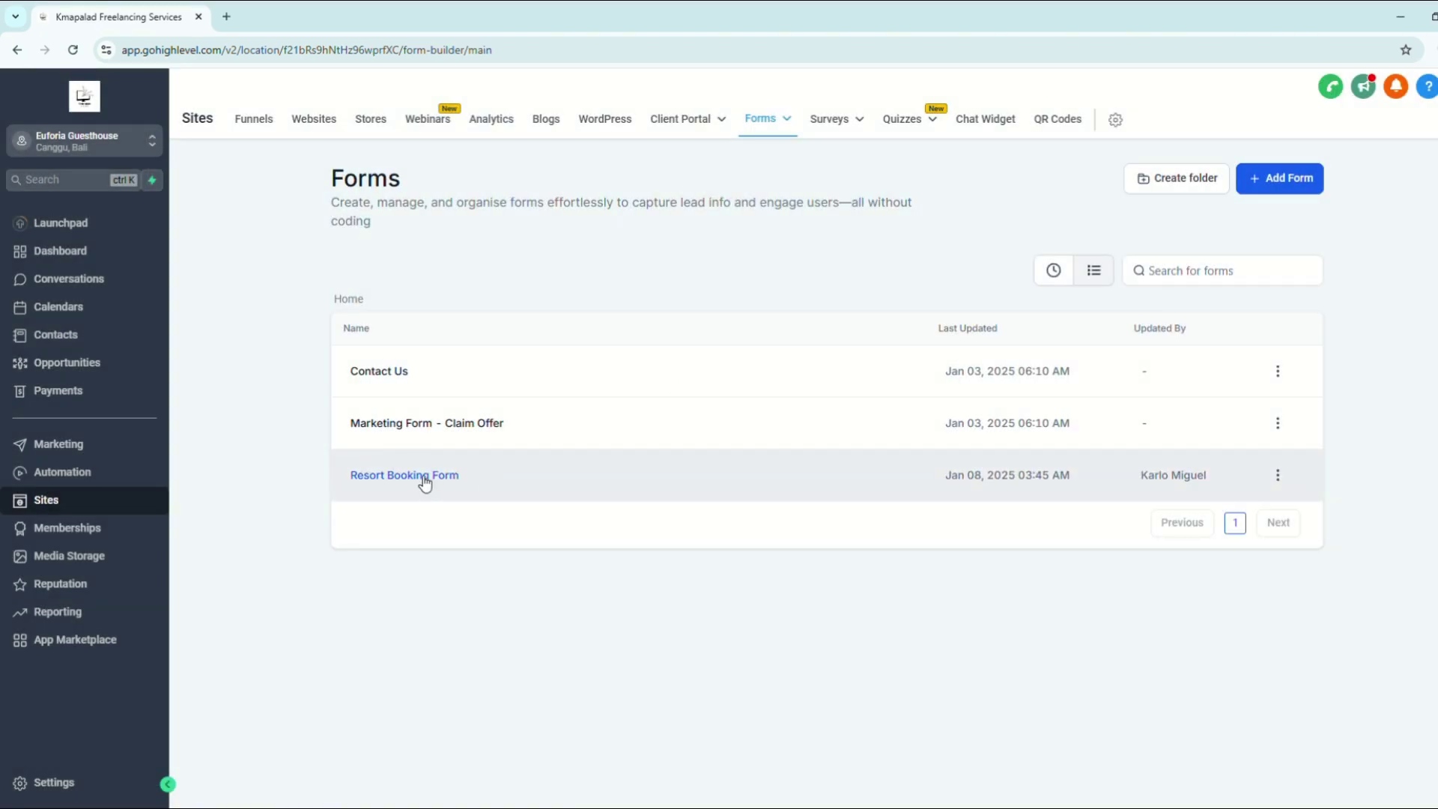
# Step: Open the Resort Booking Form in the builder, review its fields, and try dragging in a Full Name field
pyautogui.click(411, 477)
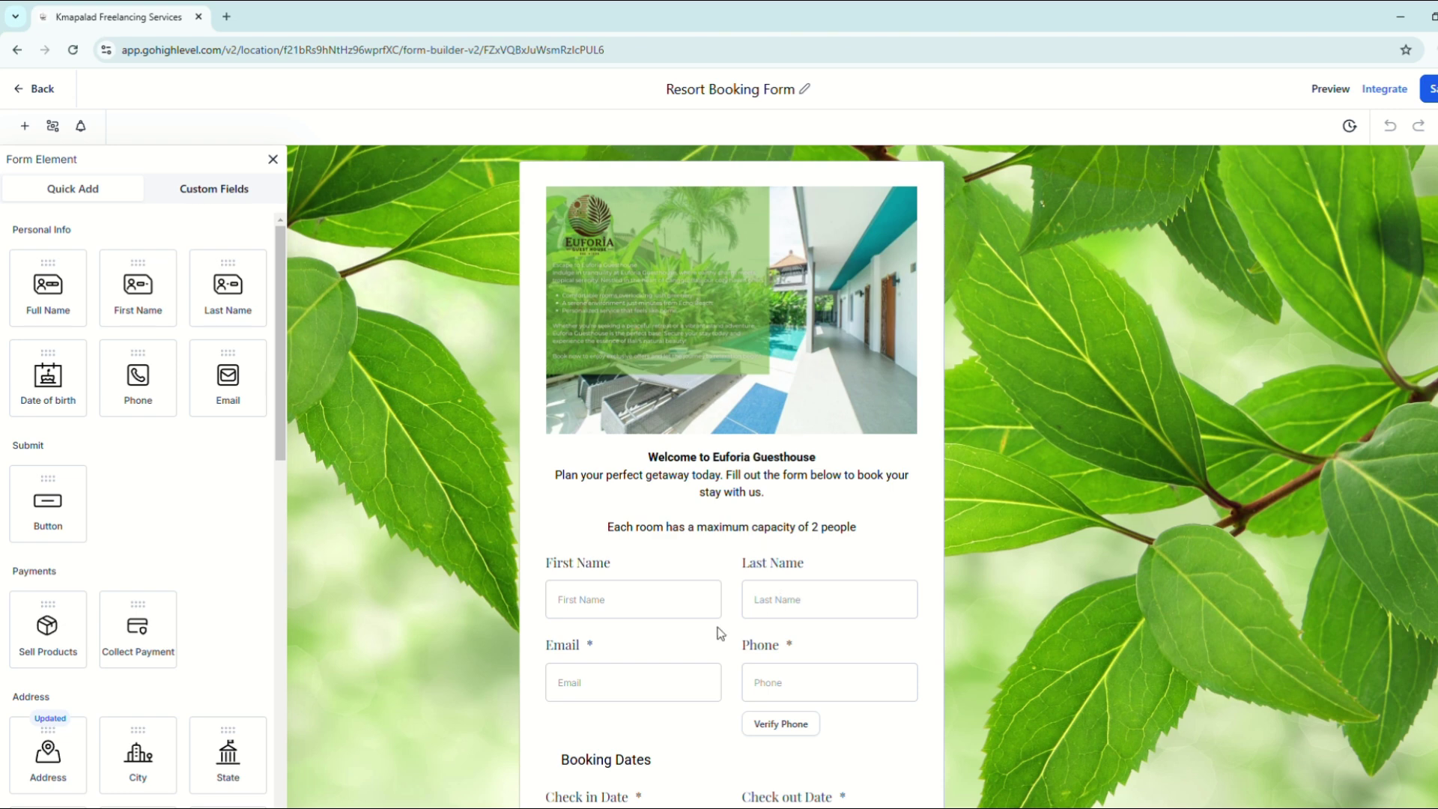
pyautogui.scroll(-5, 718, 627)
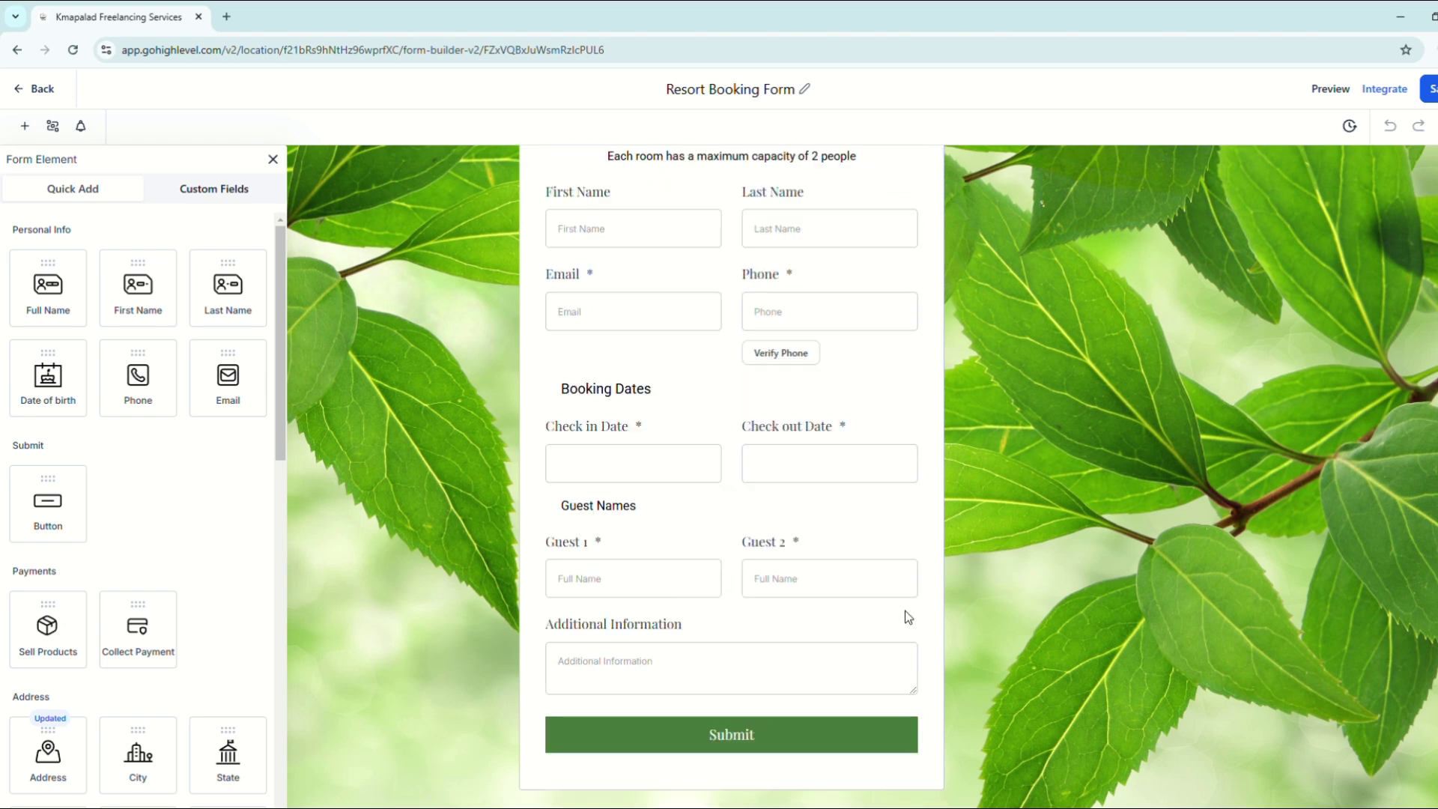
pyautogui.scroll(5, 516, 529)
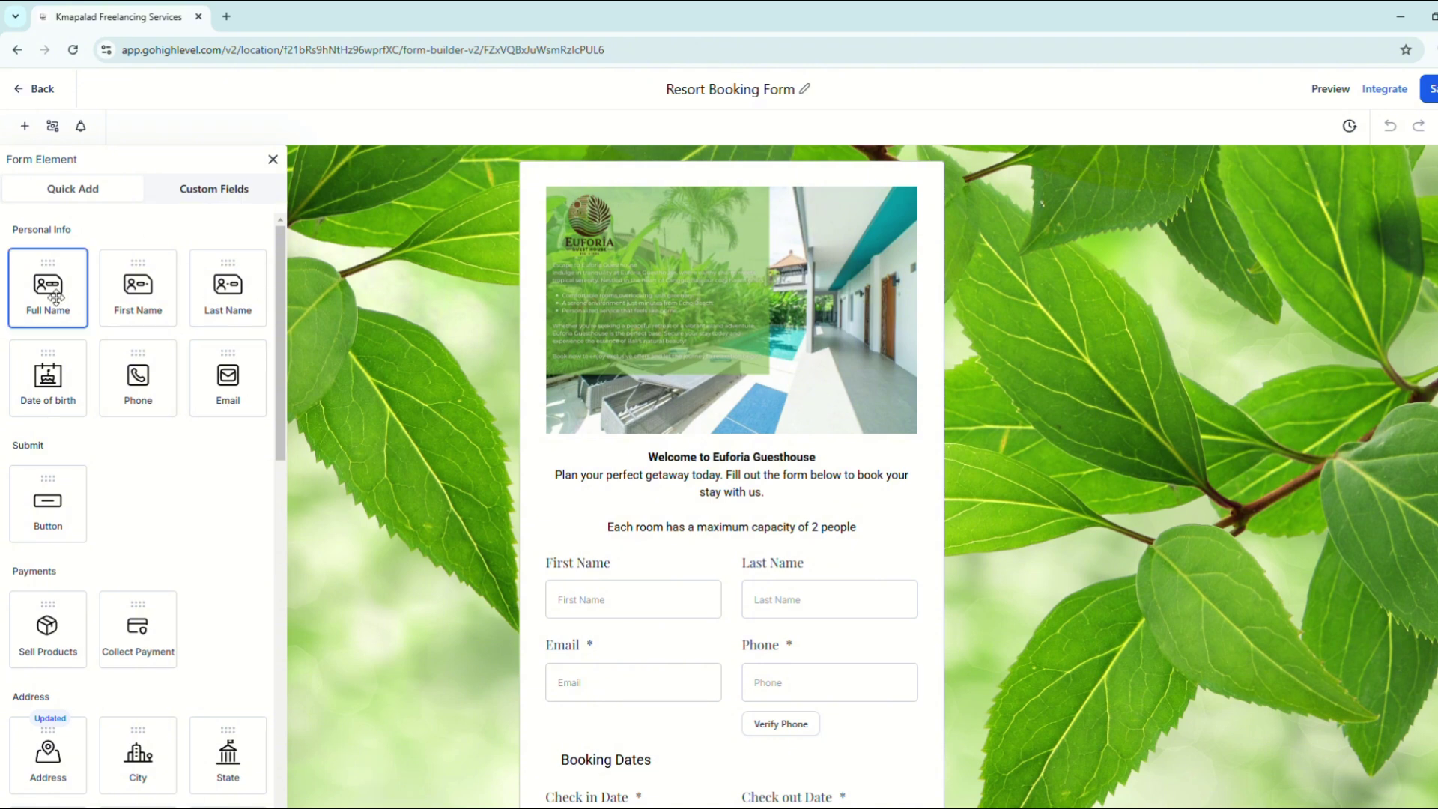
pyautogui.moveTo(57, 298); pyautogui.dragTo(573, 508)
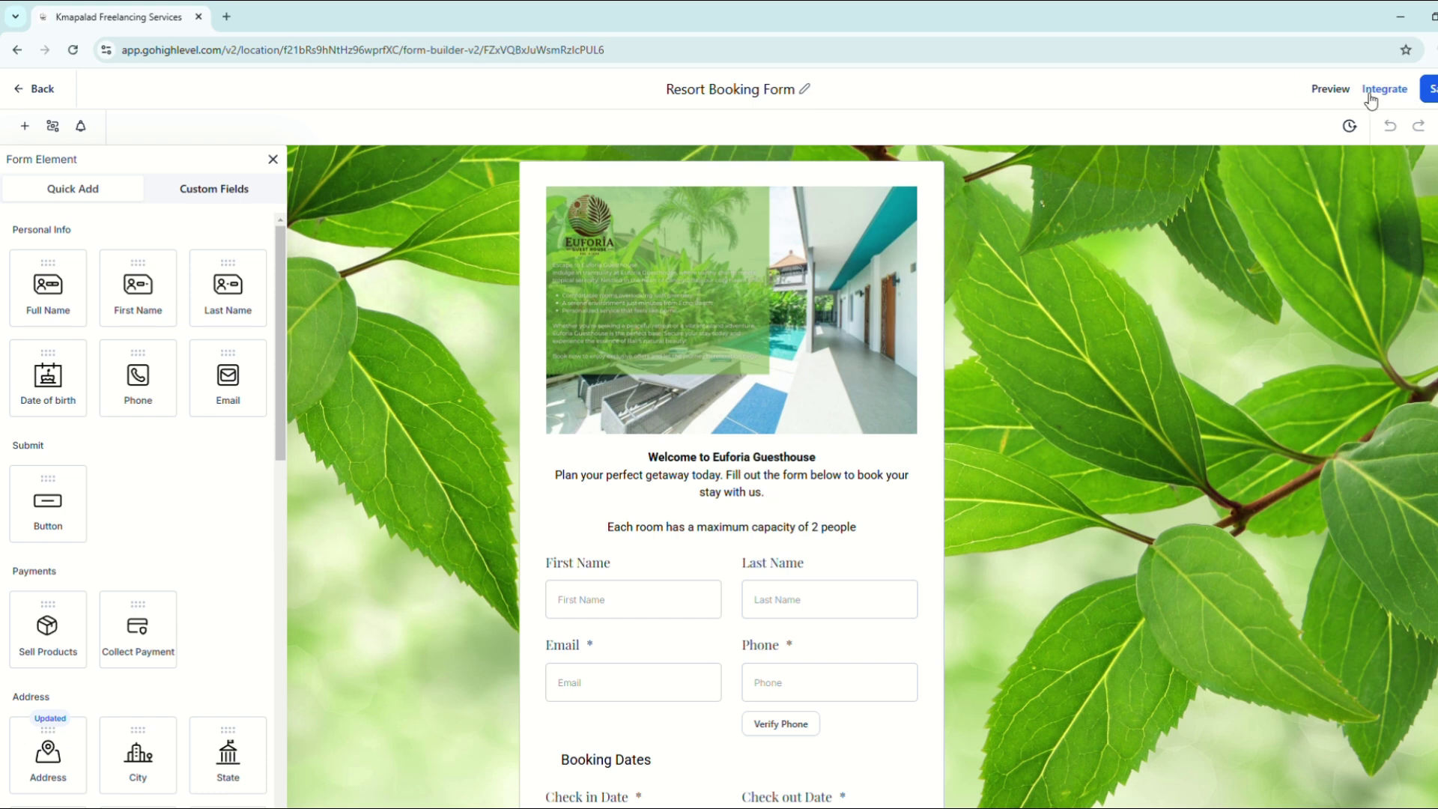
pyautogui.click(1331, 89)
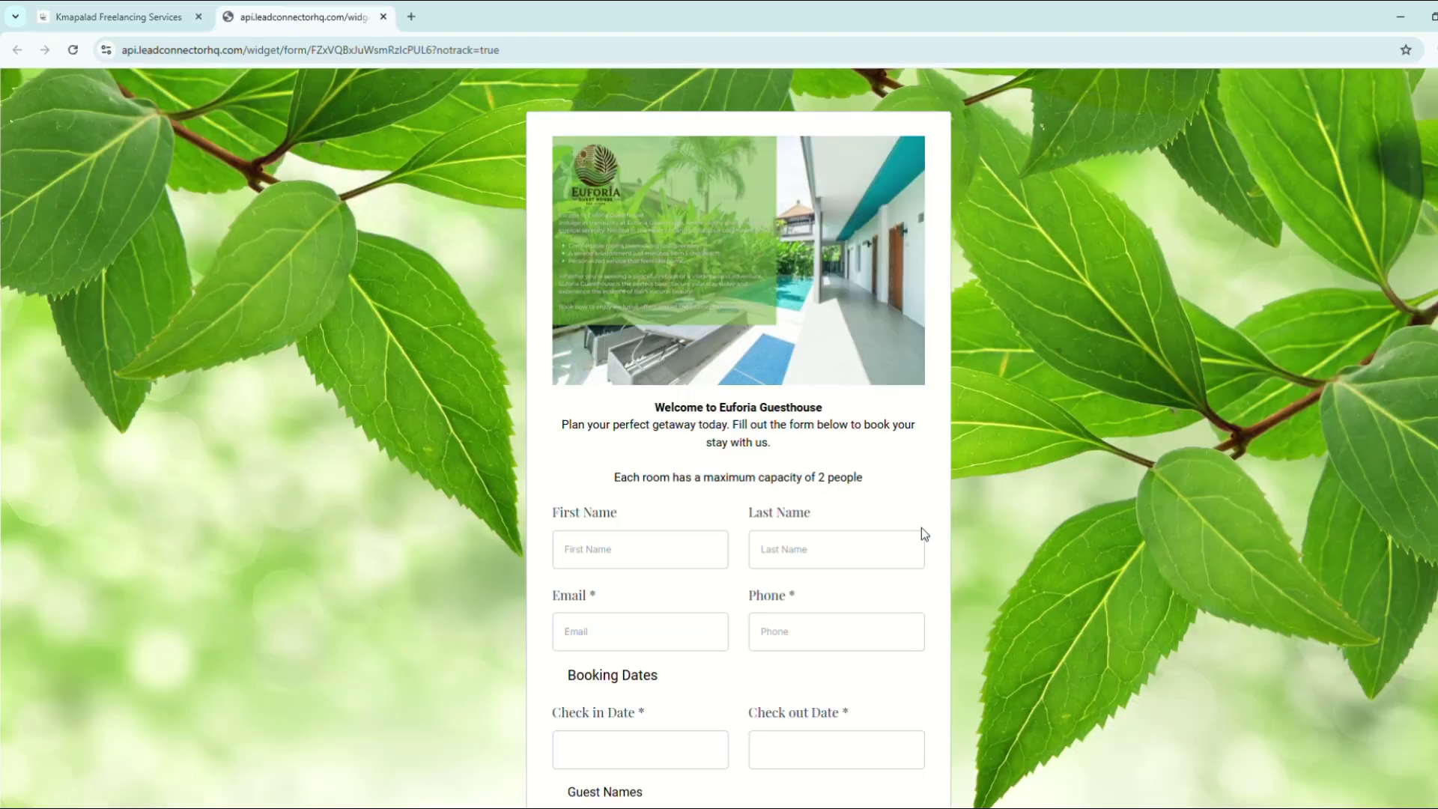
pyautogui.scroll(-3, 550, 526)
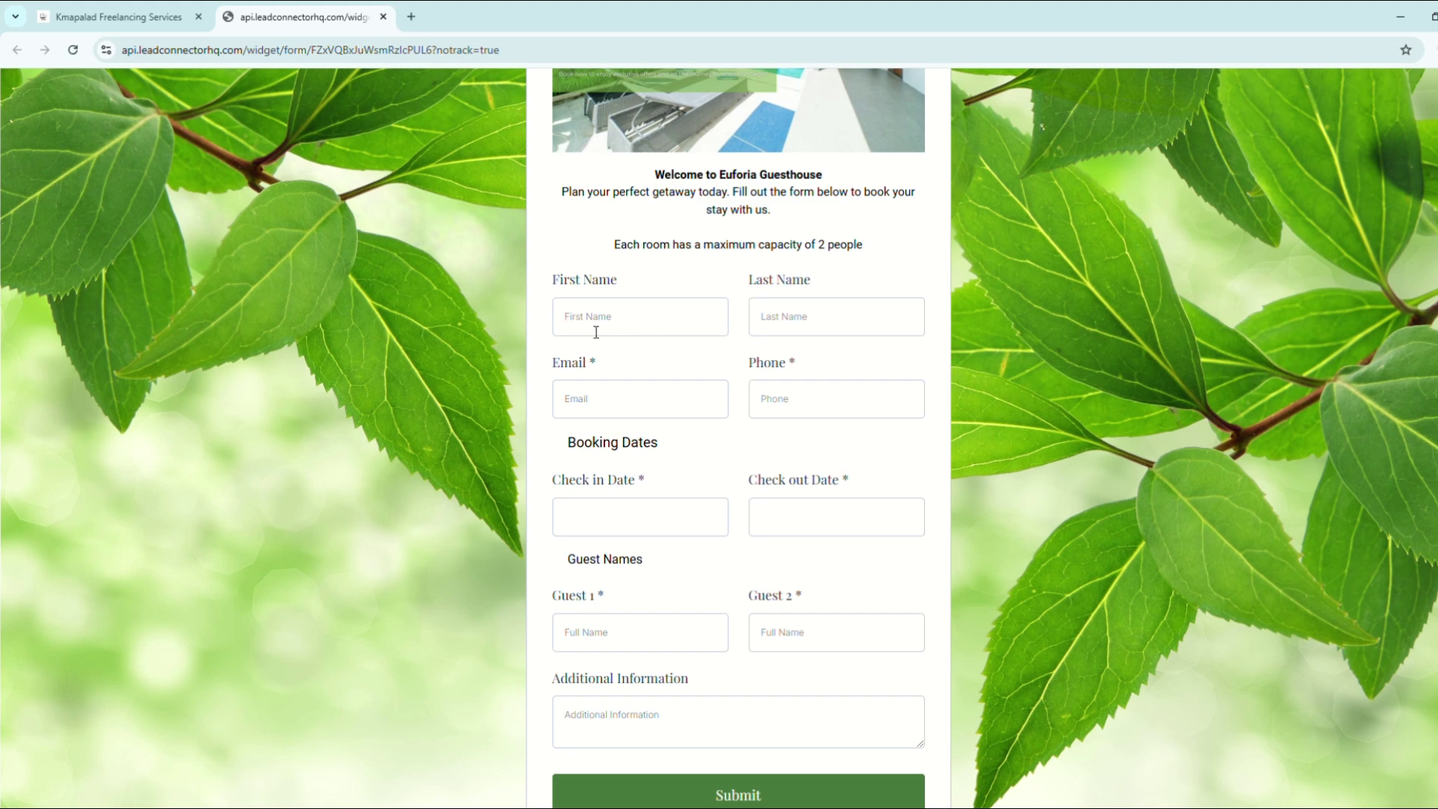
pyautogui.scroll(-2, 726, 654)
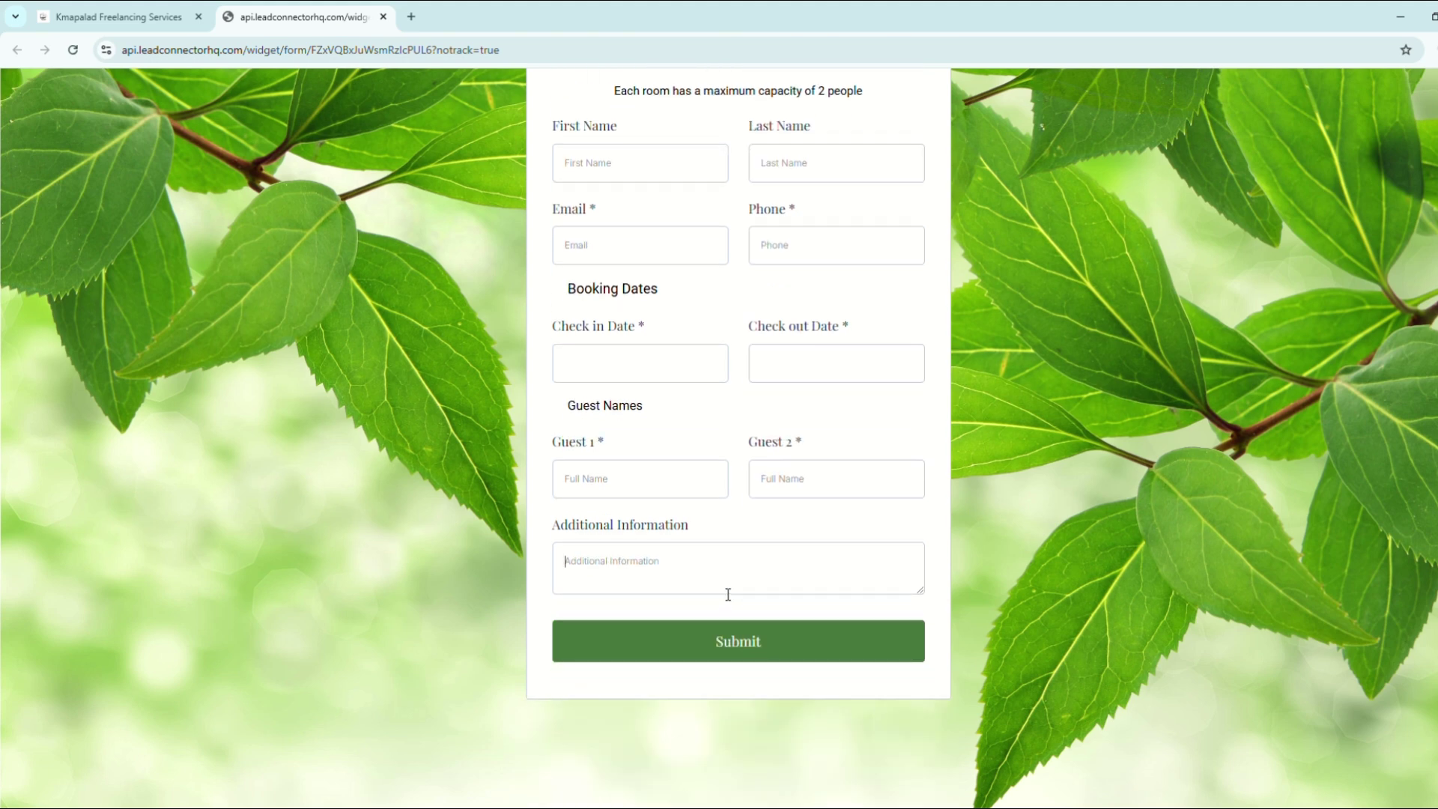
pyautogui.scroll(5, 727, 594)
pyautogui.click(390, 21)
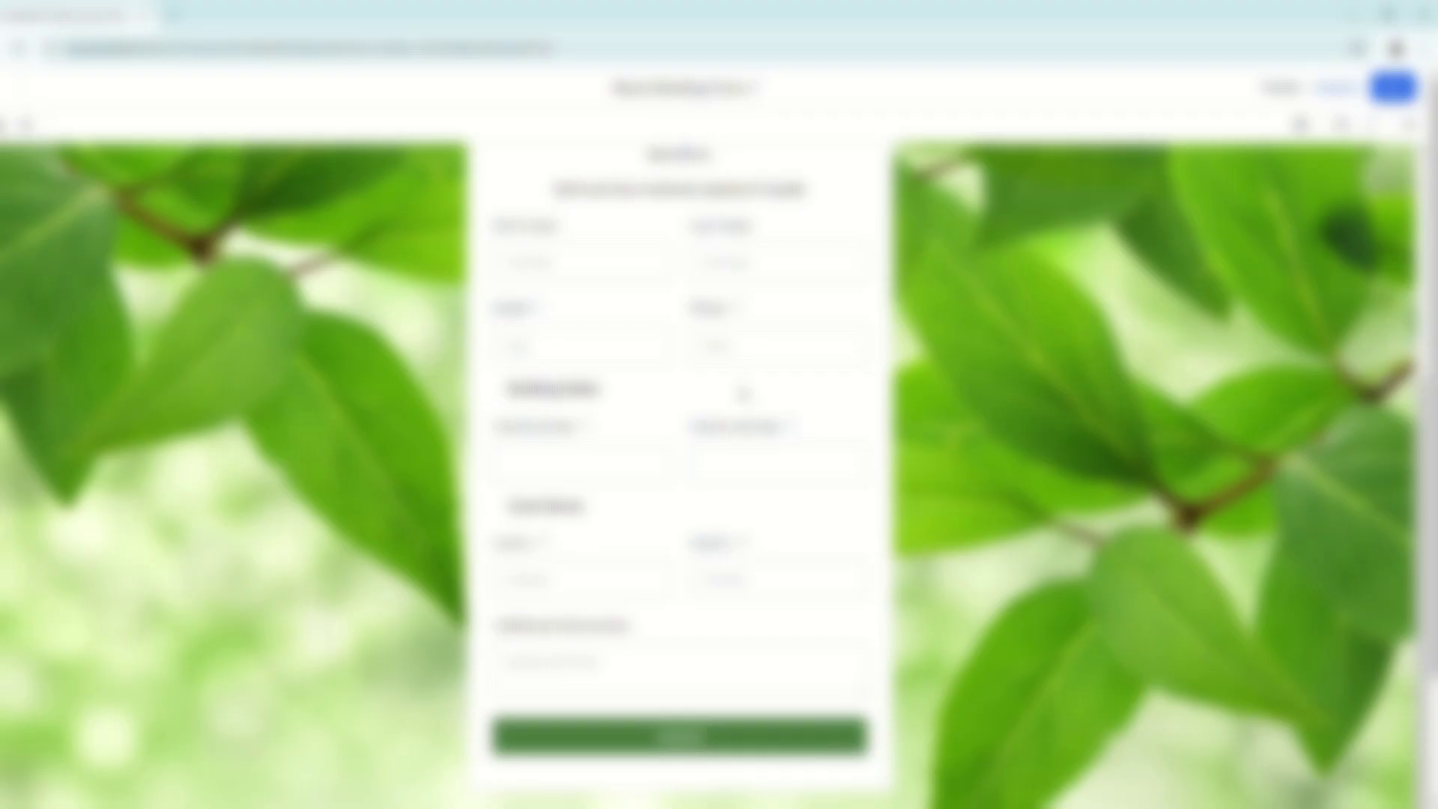
pyautogui.scroll(5, 763, 656)
# Step: Select the Submit button and review its green background, 0 px corner radius and full-width settings
pyautogui.scroll(-5, 762, 655)
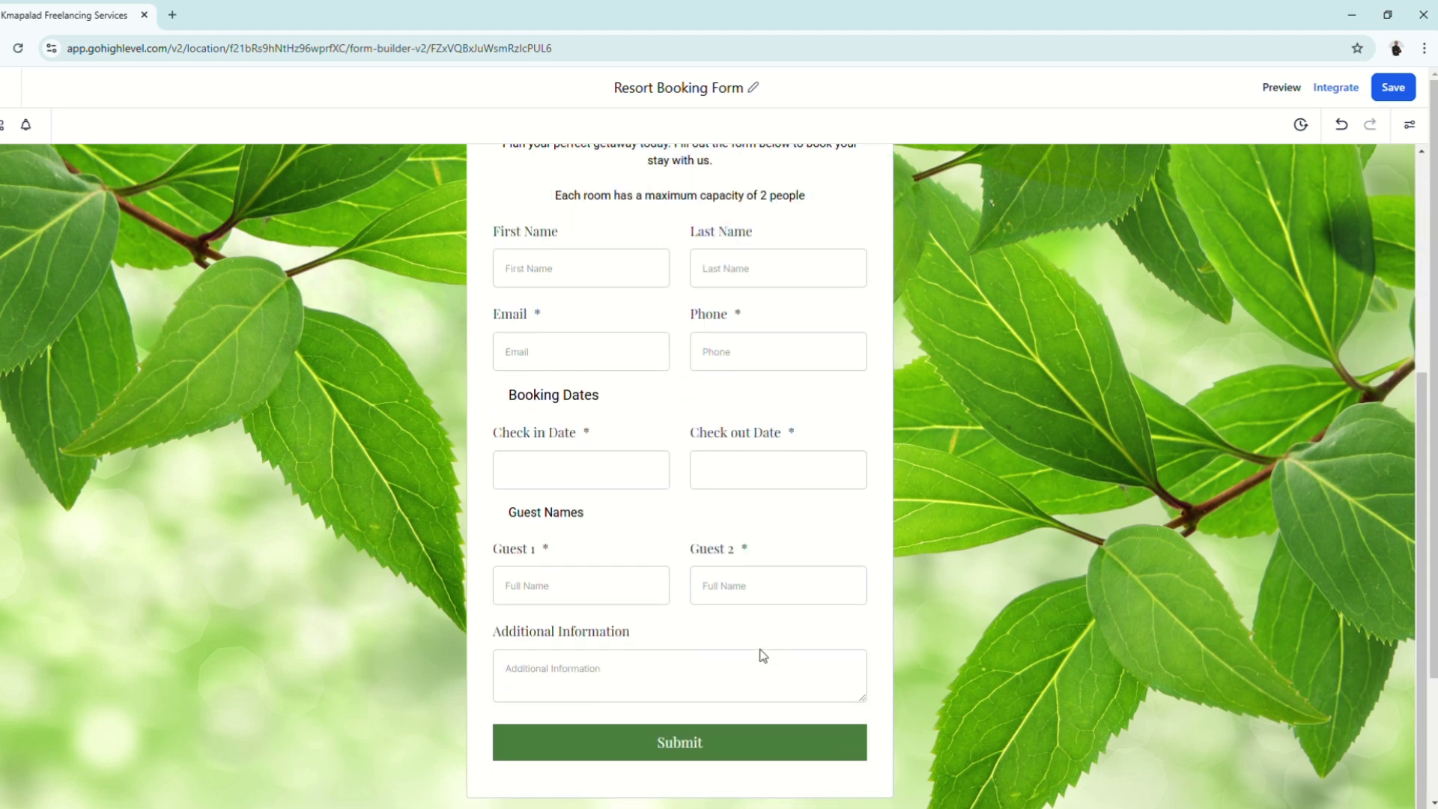
pyautogui.click(677, 746)
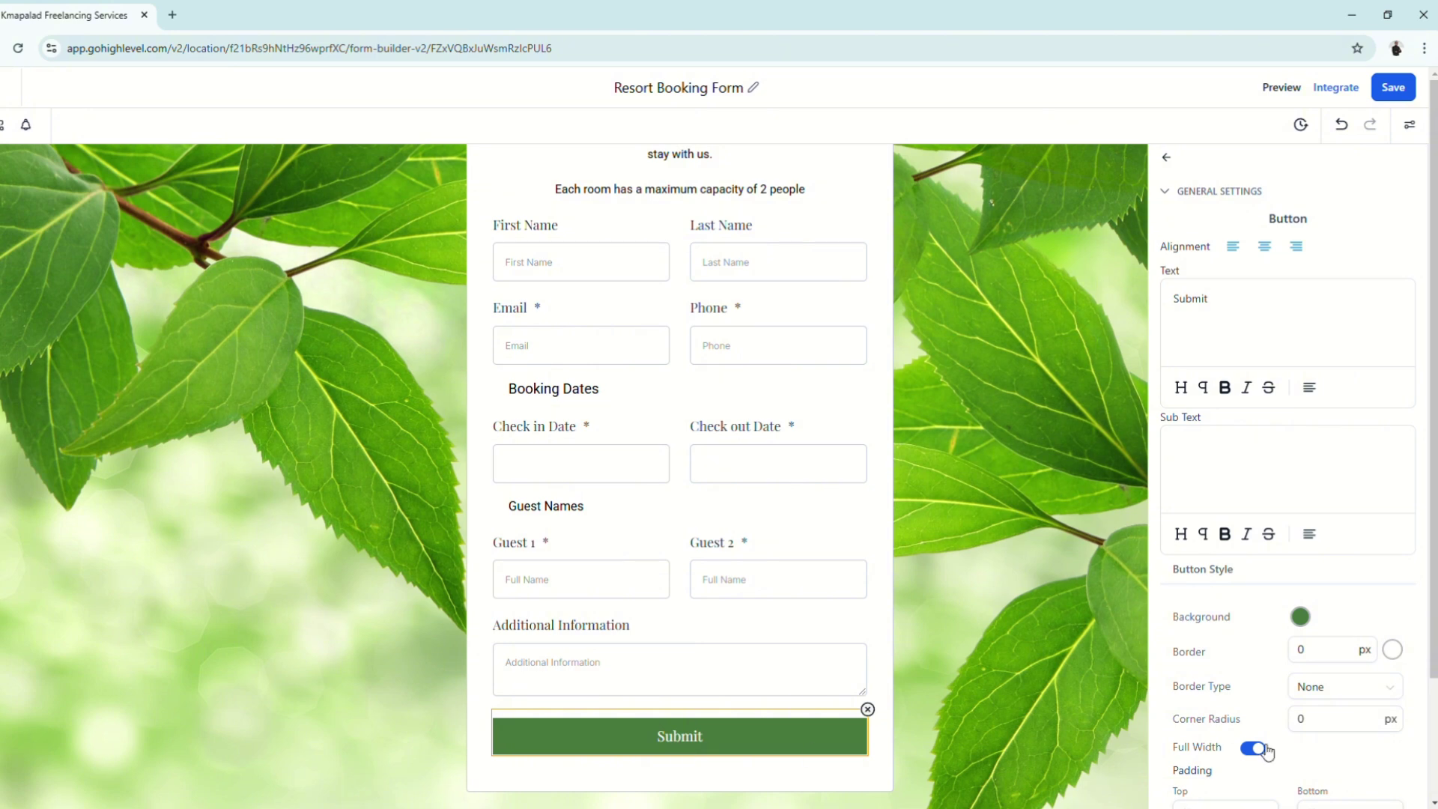
pyautogui.scroll(-10, 1234, 649)
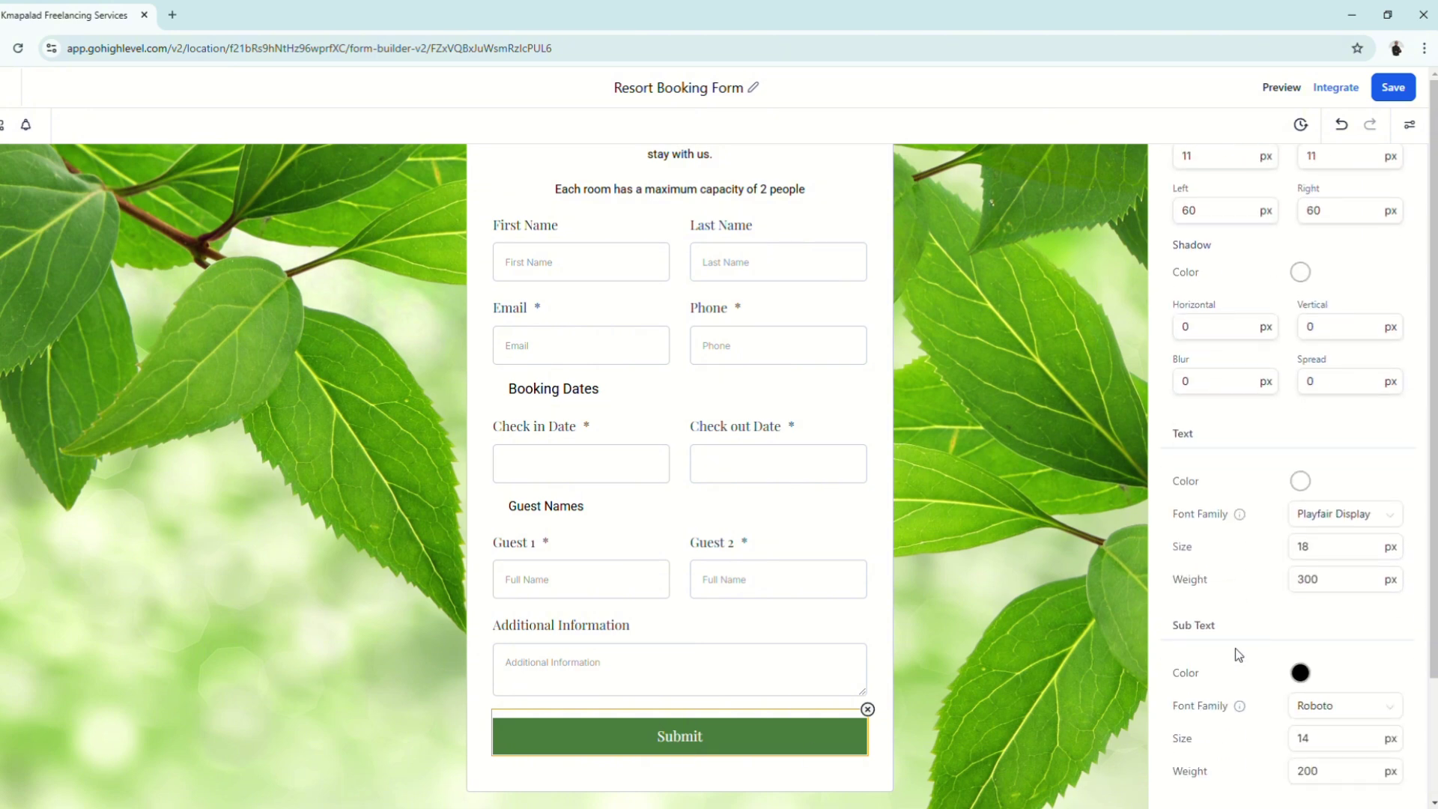
pyautogui.scroll(-2, 1291, 674)
pyautogui.scroll(5, 992, 619)
pyautogui.scroll(5, 1270, 570)
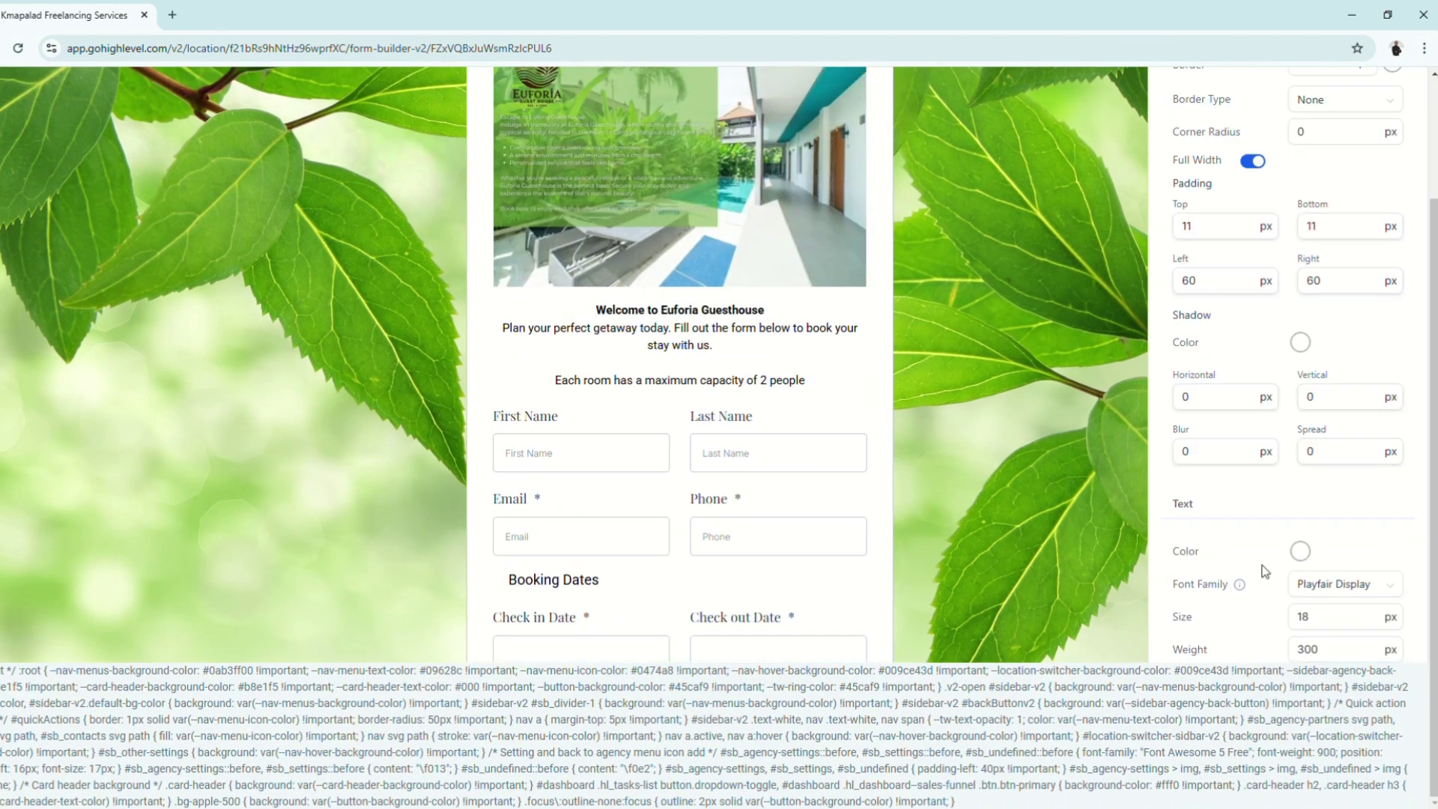
pyautogui.scroll(2, 1049, 499)
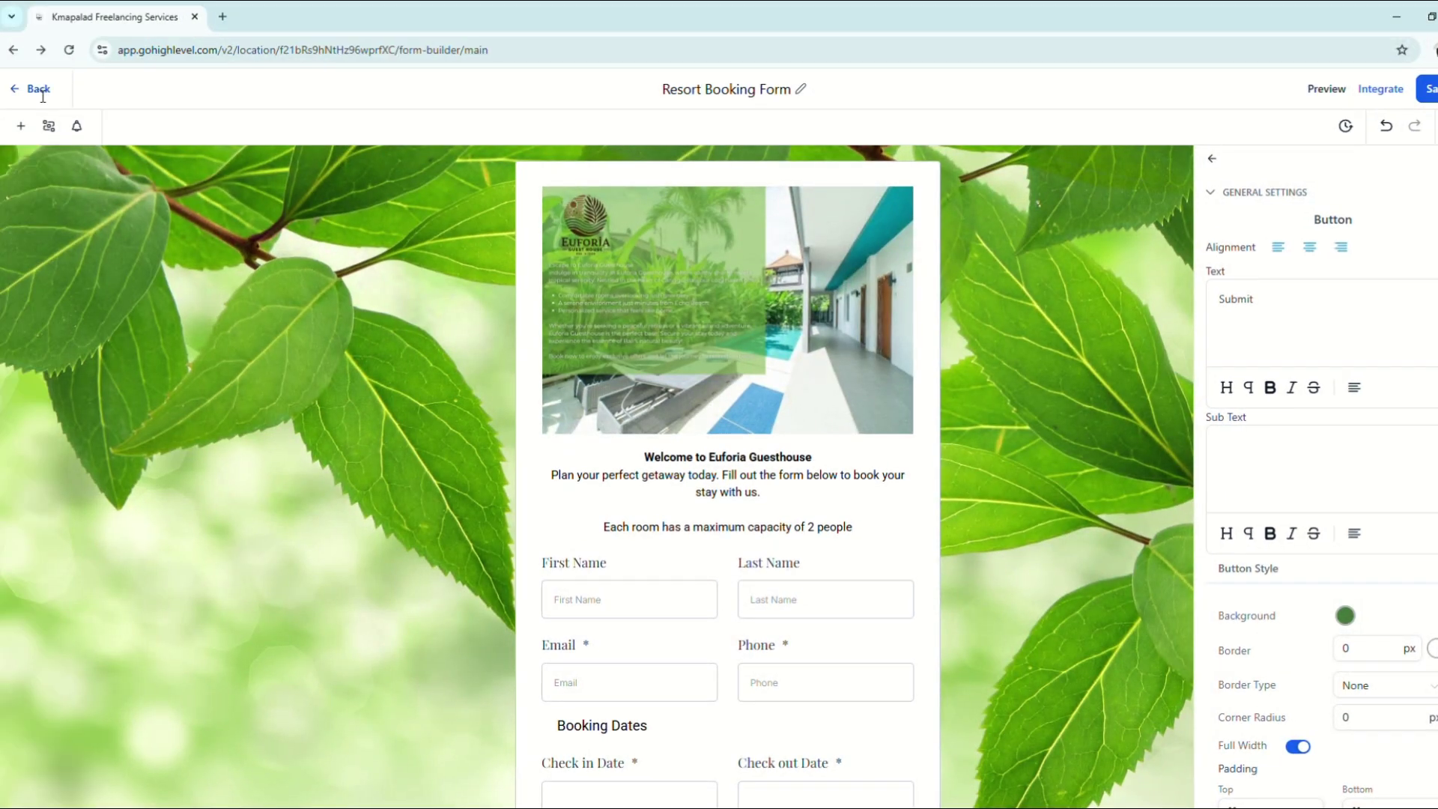
# Step: Go to Websites, open the Bed & Breakfast Lodge pages, and cancel an Add New Page attempt
pyautogui.click(5, 87)
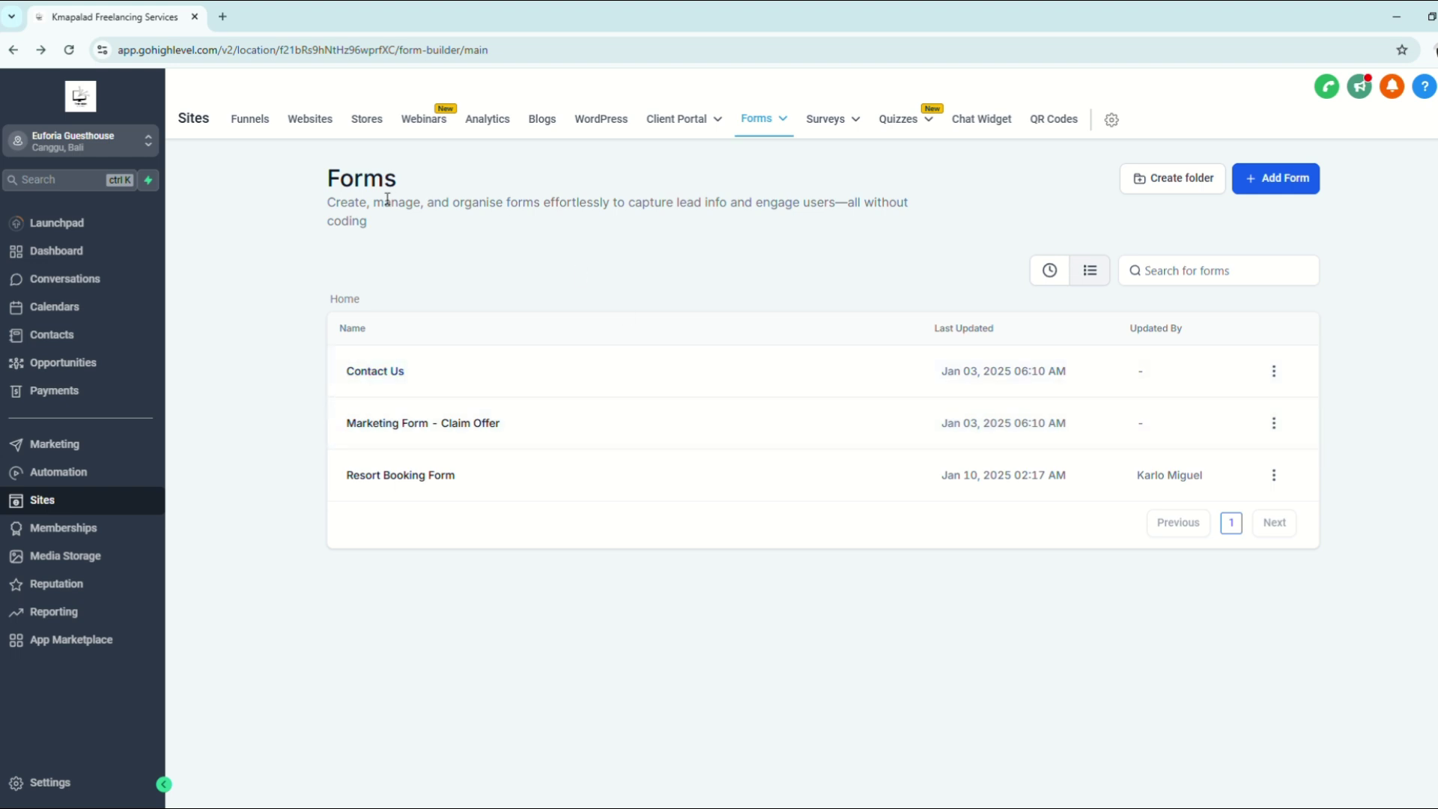
pyautogui.click(310, 120)
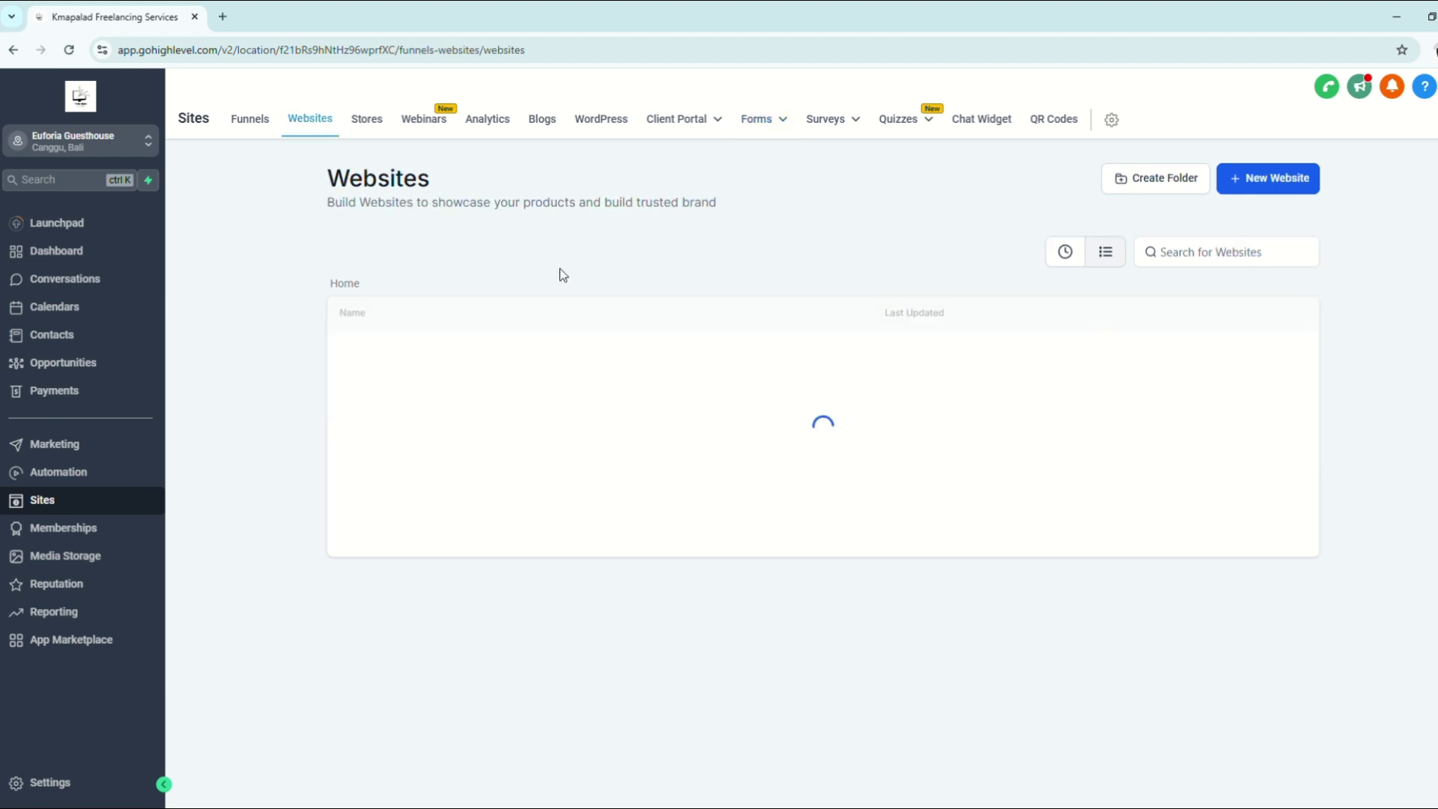
pyautogui.click(414, 356)
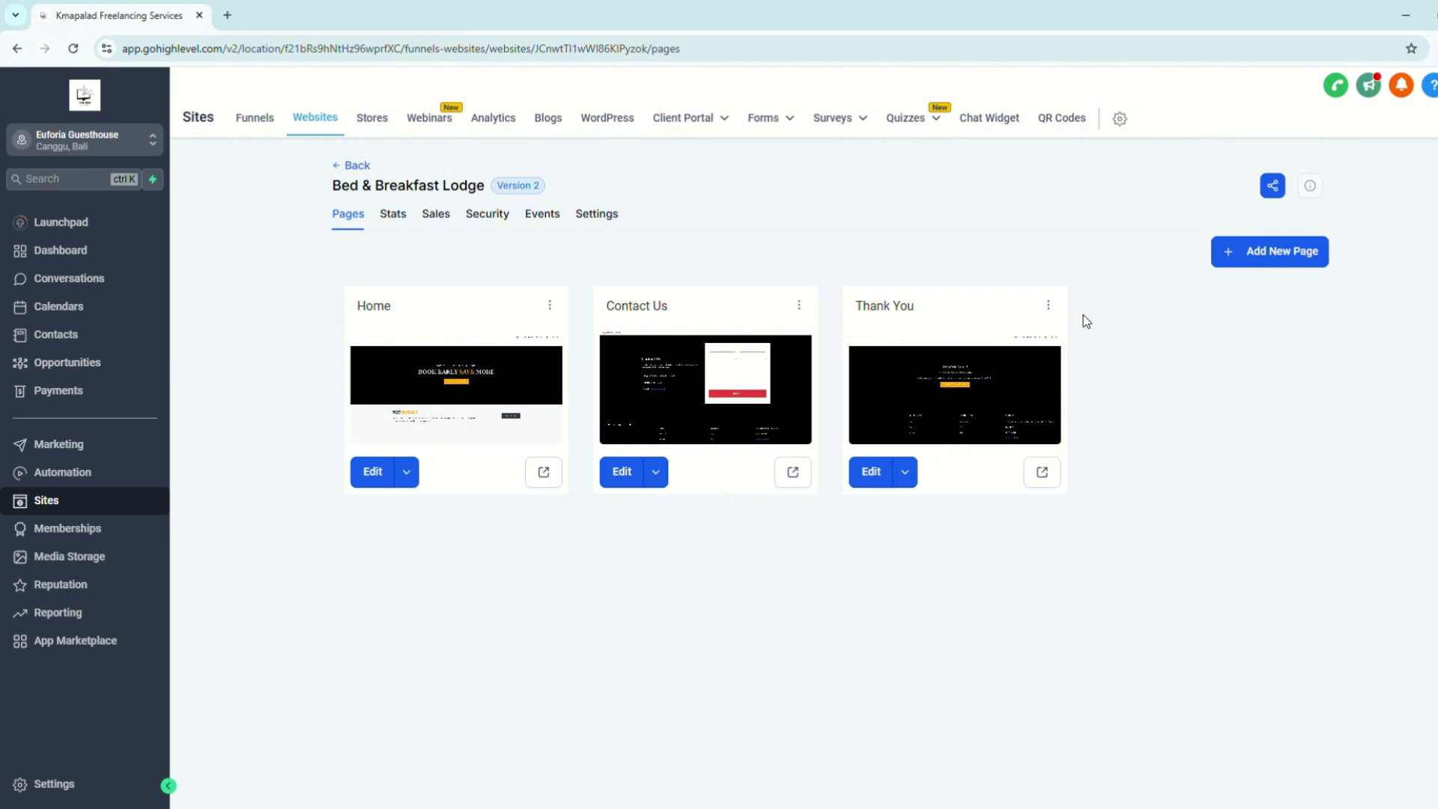
pyautogui.click(1281, 254)
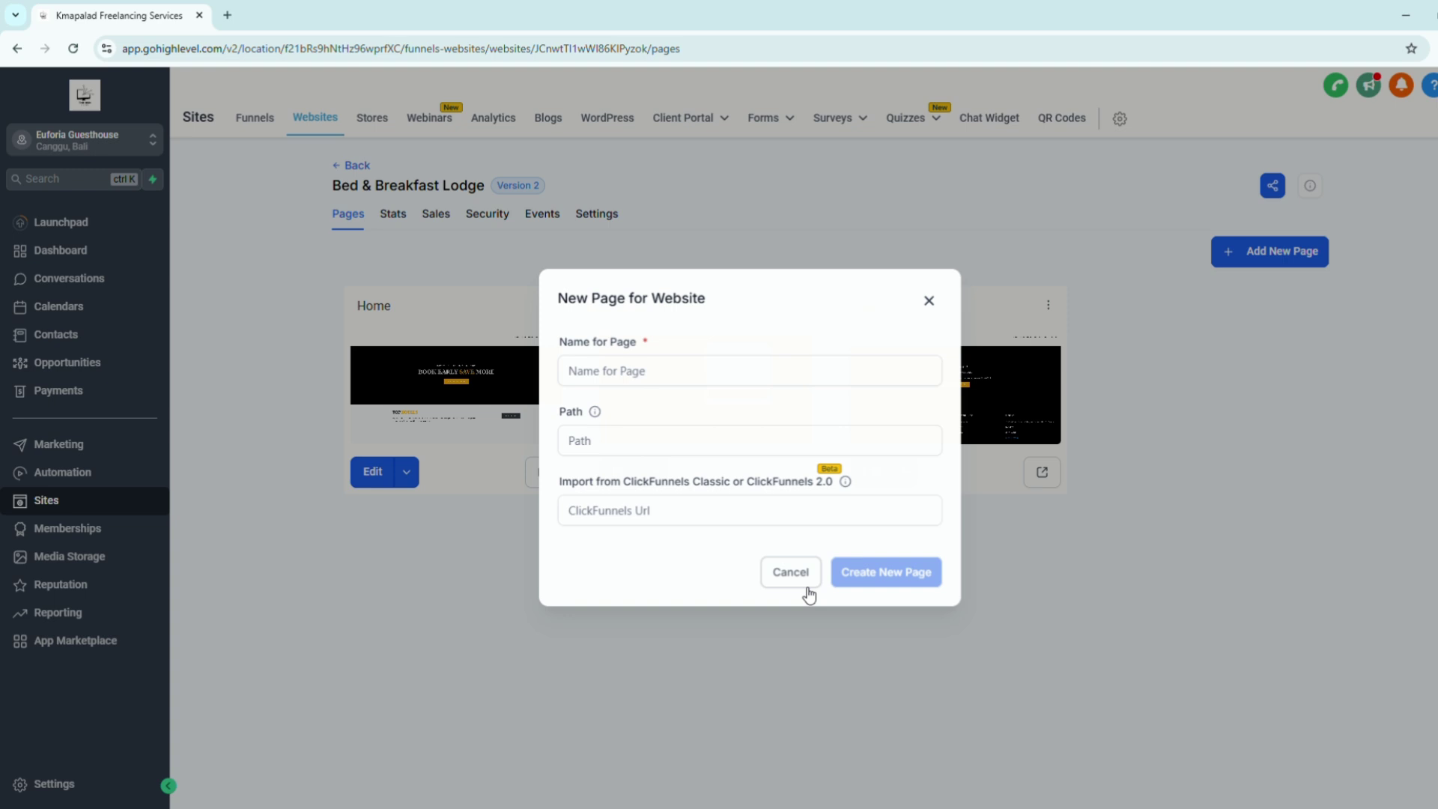
pyautogui.click(800, 583)
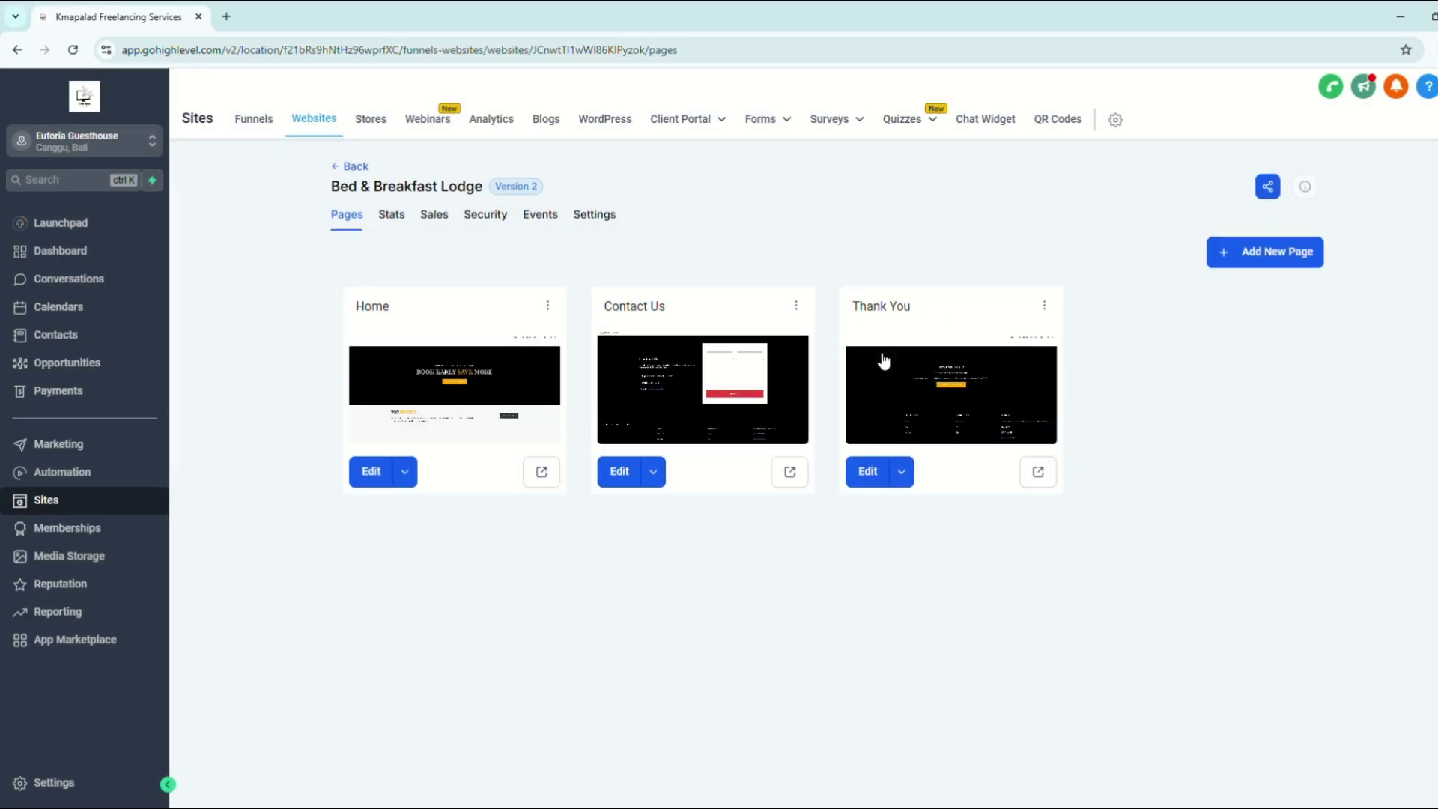
pyautogui.click(989, 402)
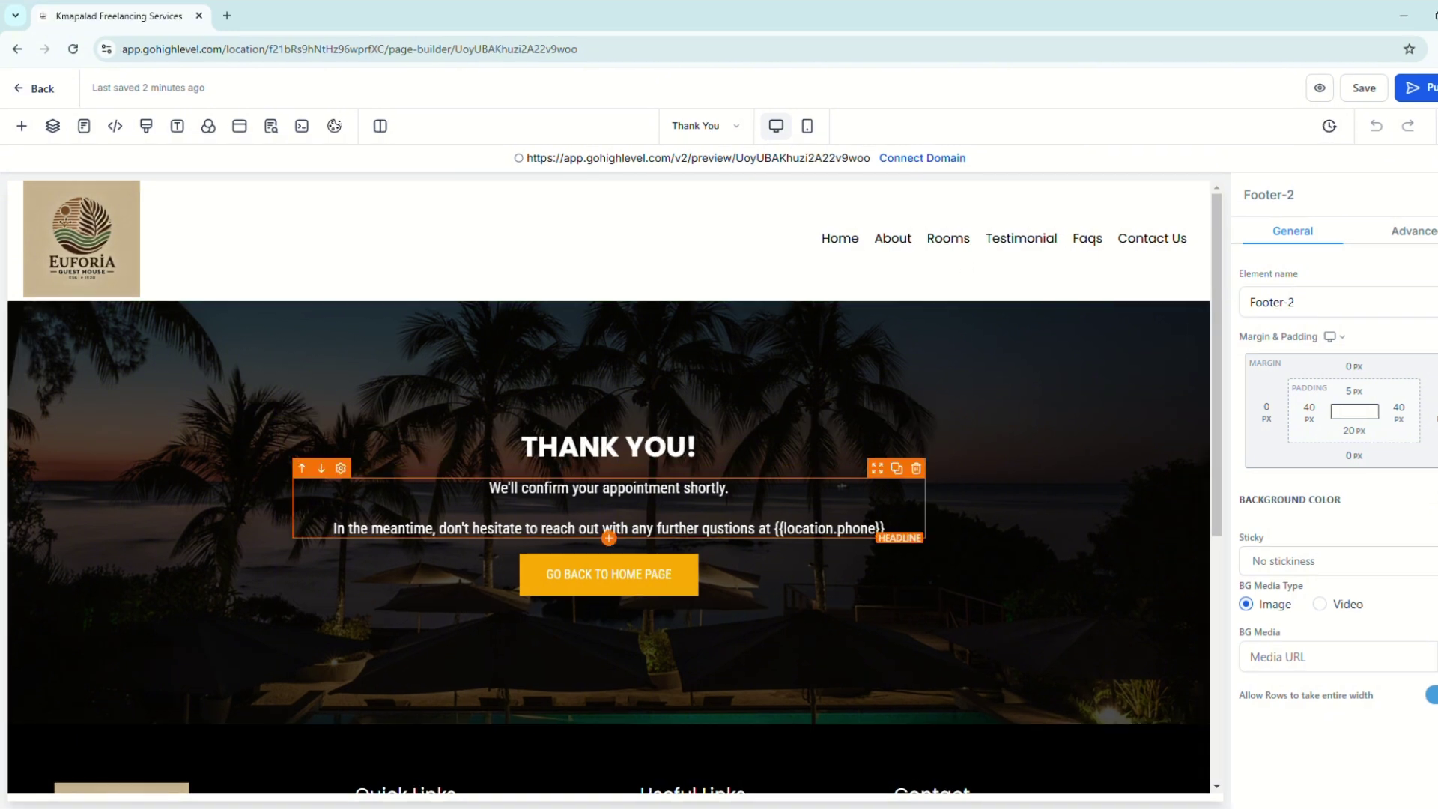
pyautogui.click(1321, 88)
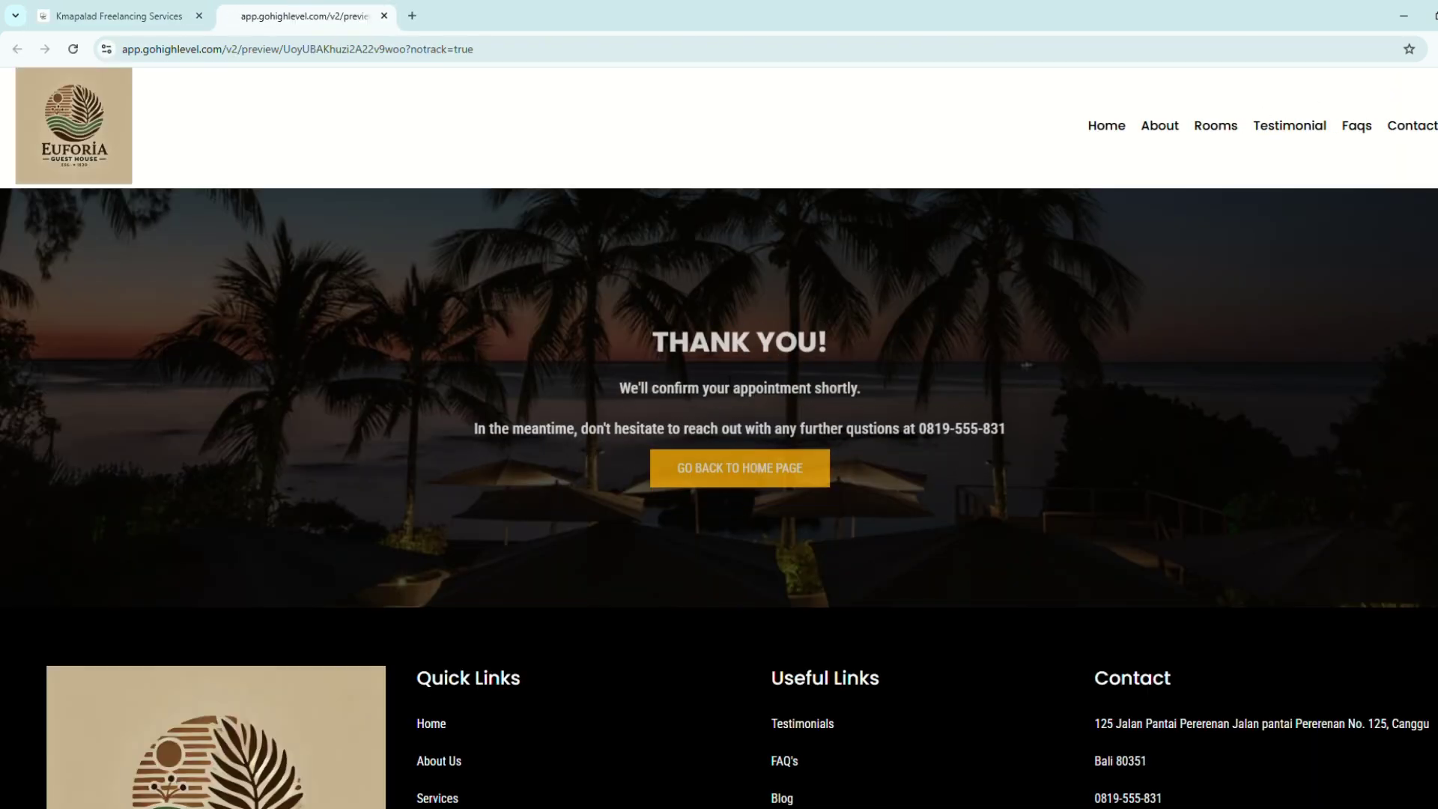
pyautogui.click(517, 49)
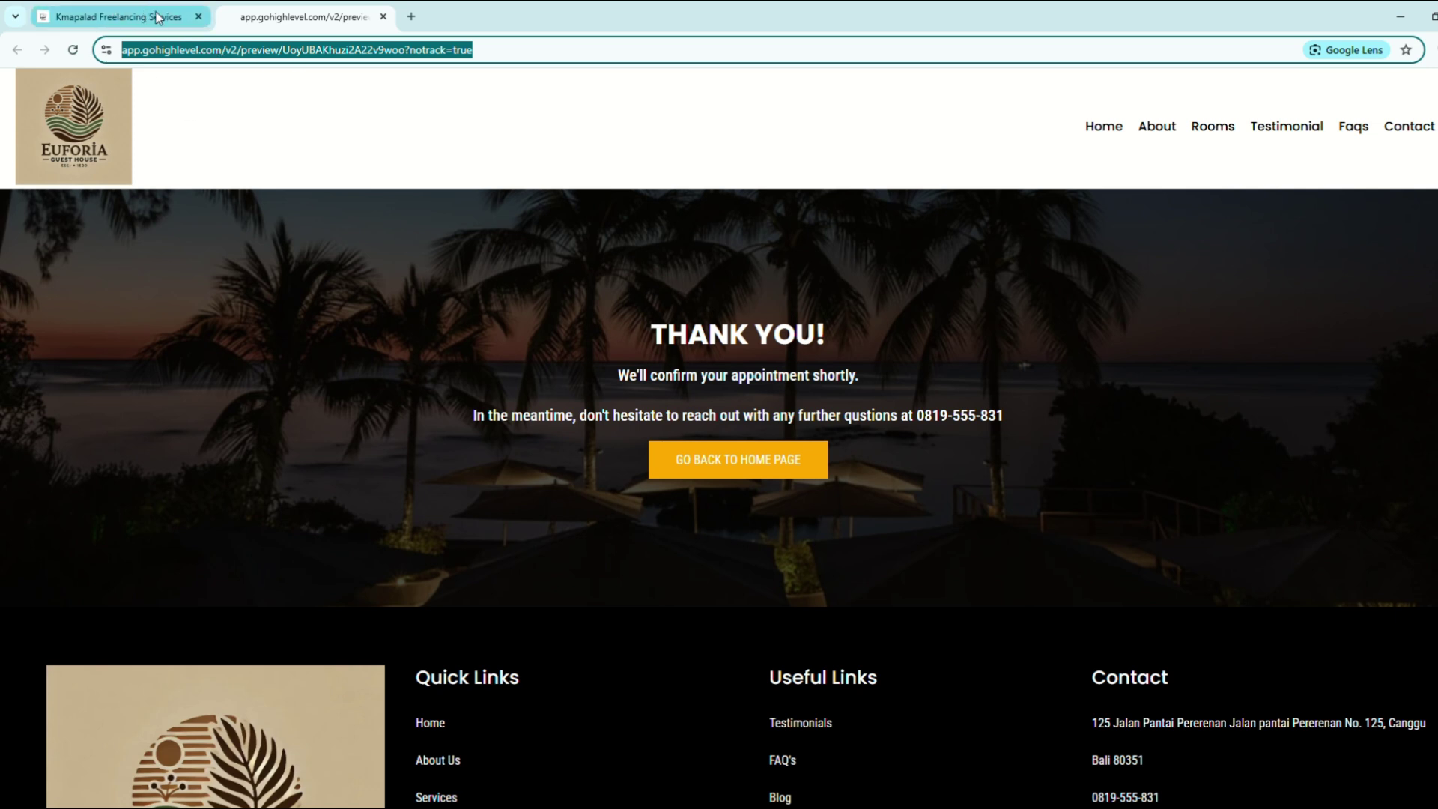
pyautogui.click(383, 18)
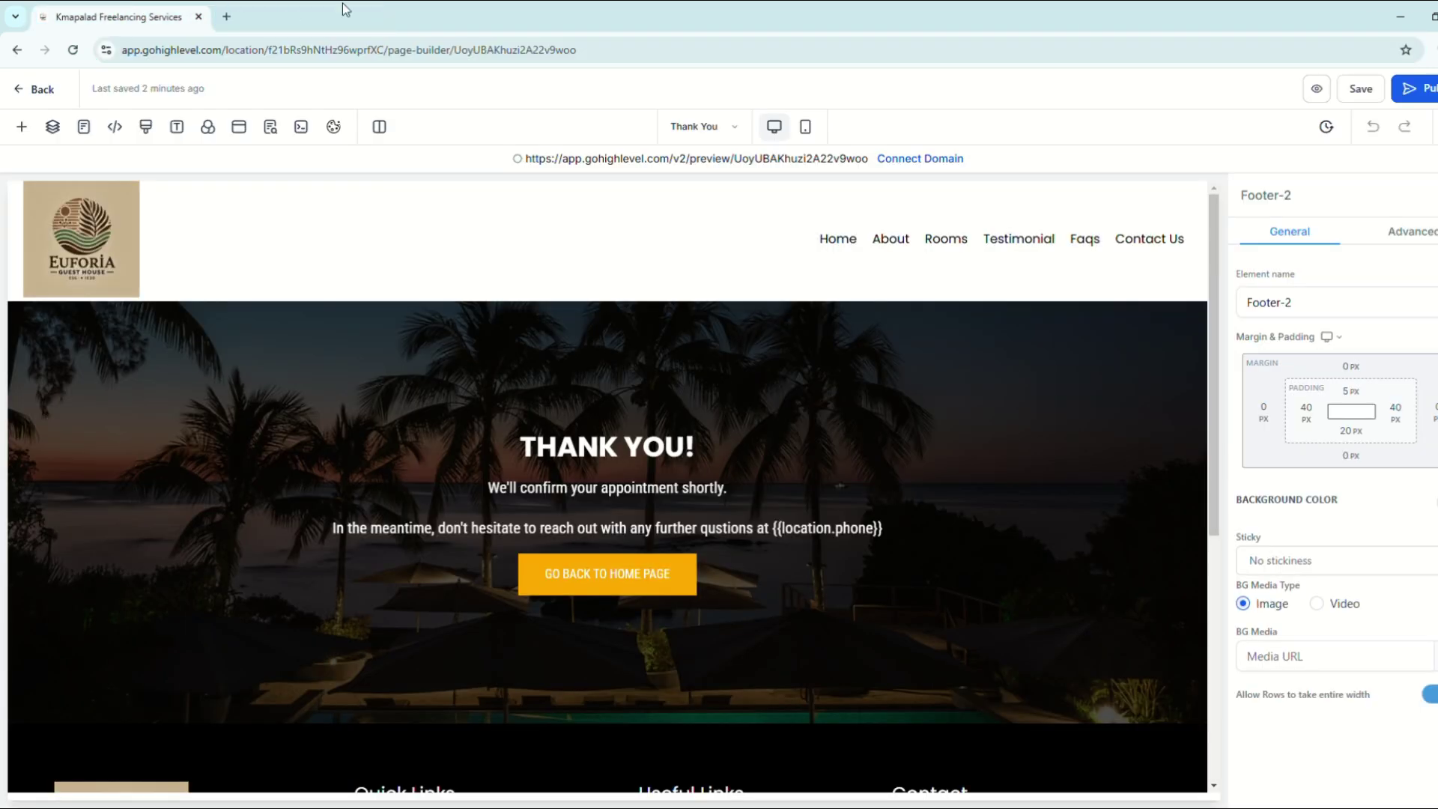
pyautogui.click(37, 92)
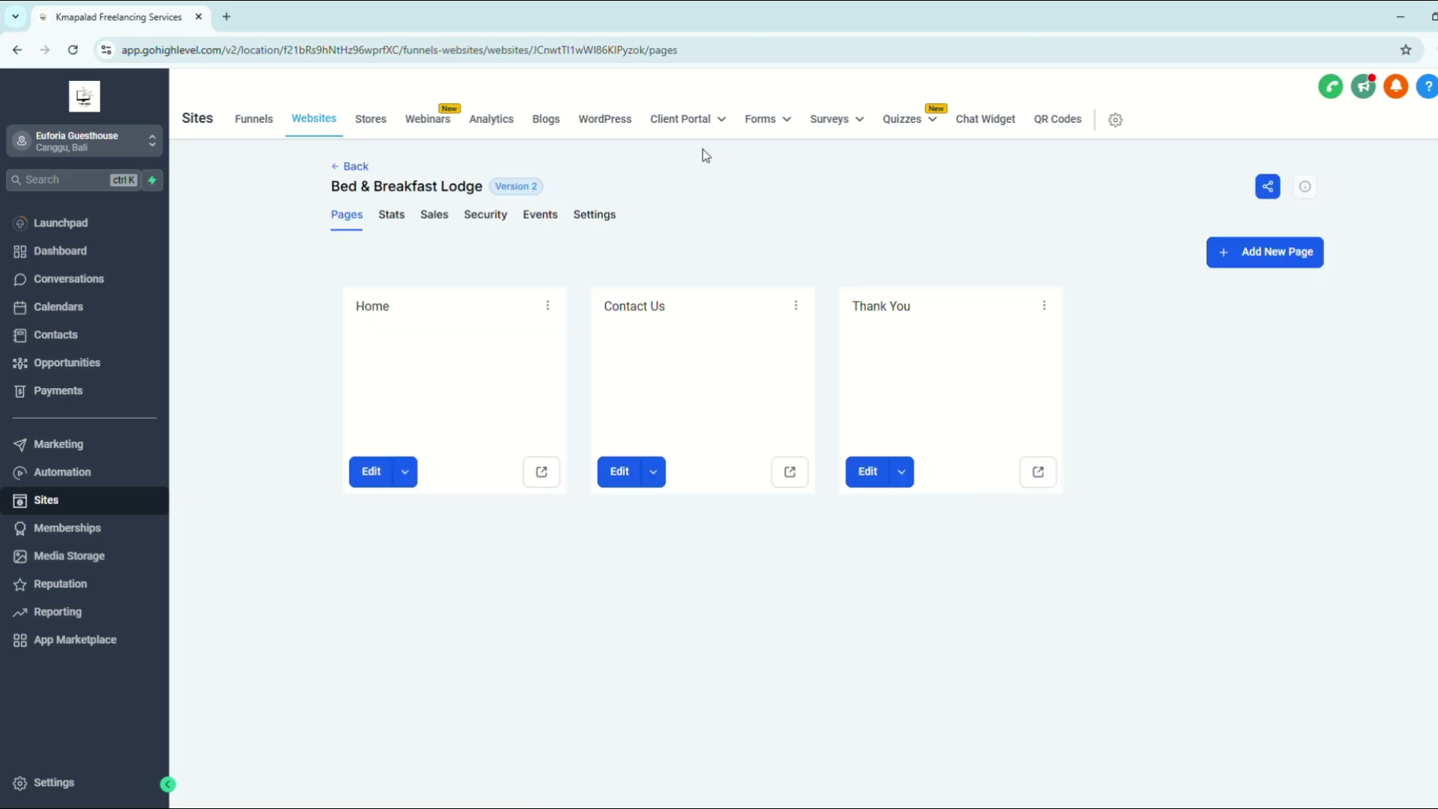
# Step: Reopen the Resort Booking Form and show its Styles & Options: Two Column layout, 548 px width
pyautogui.moveTo(777, 126)
pyautogui.click(753, 158)
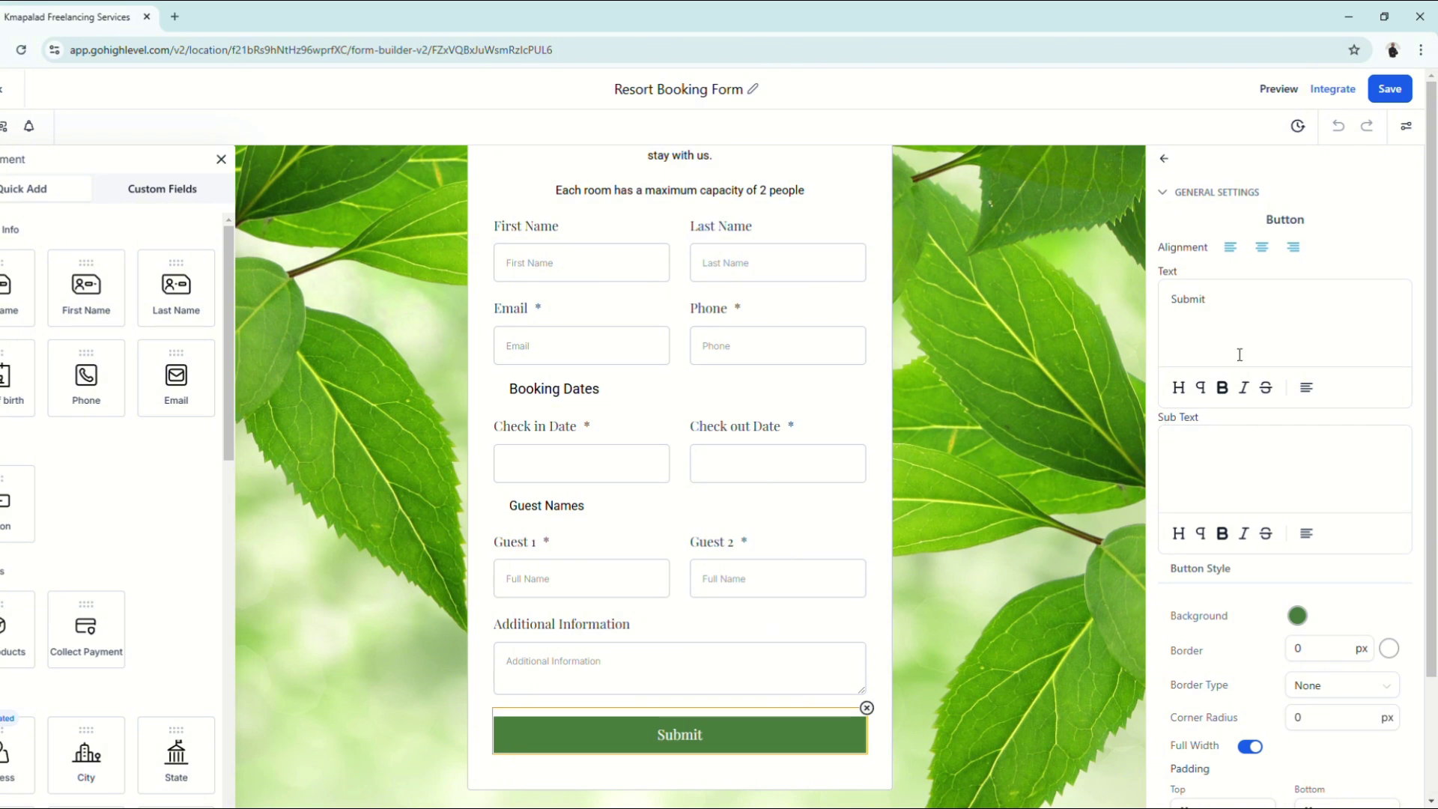
pyautogui.scroll(-8, 1269, 435)
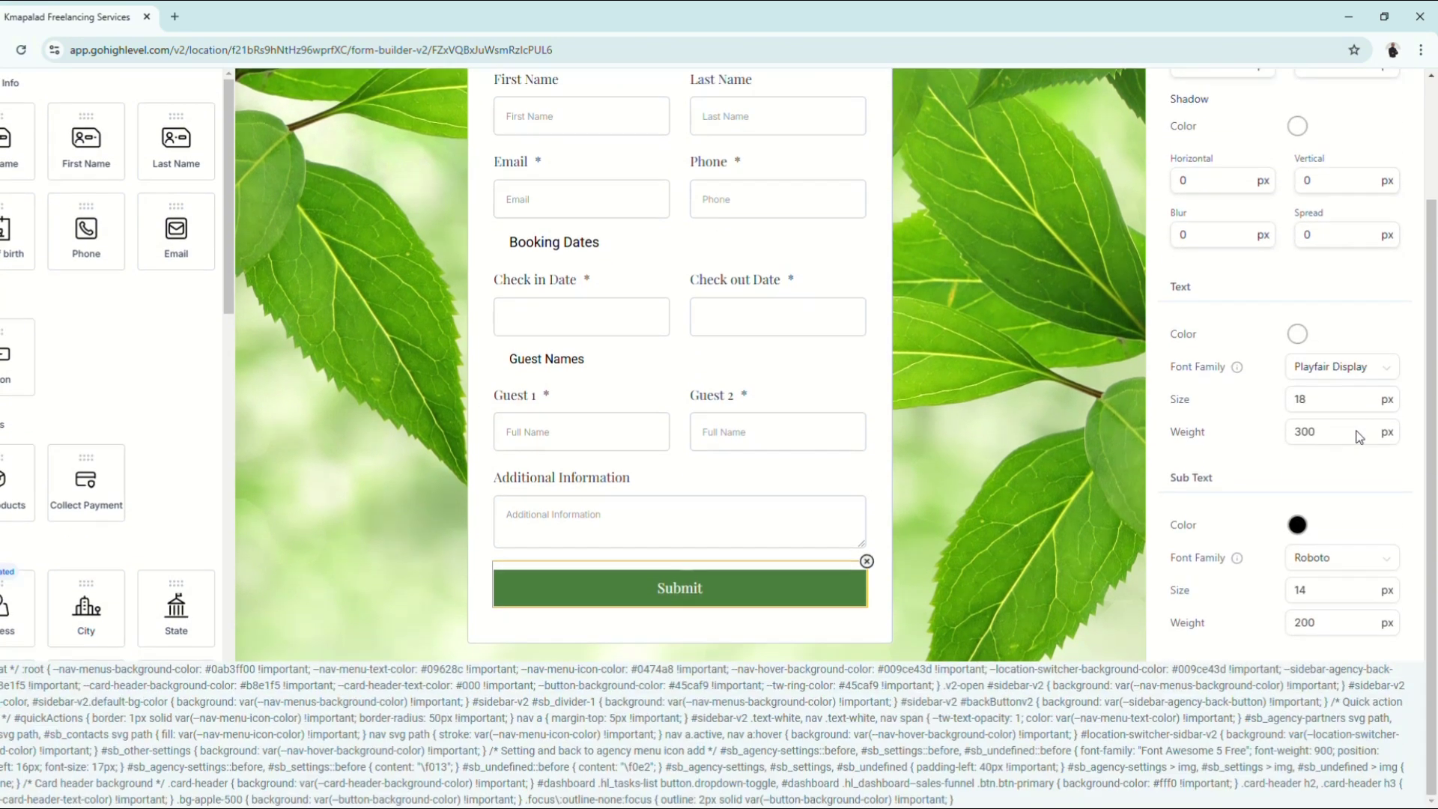
pyautogui.click(1406, 126)
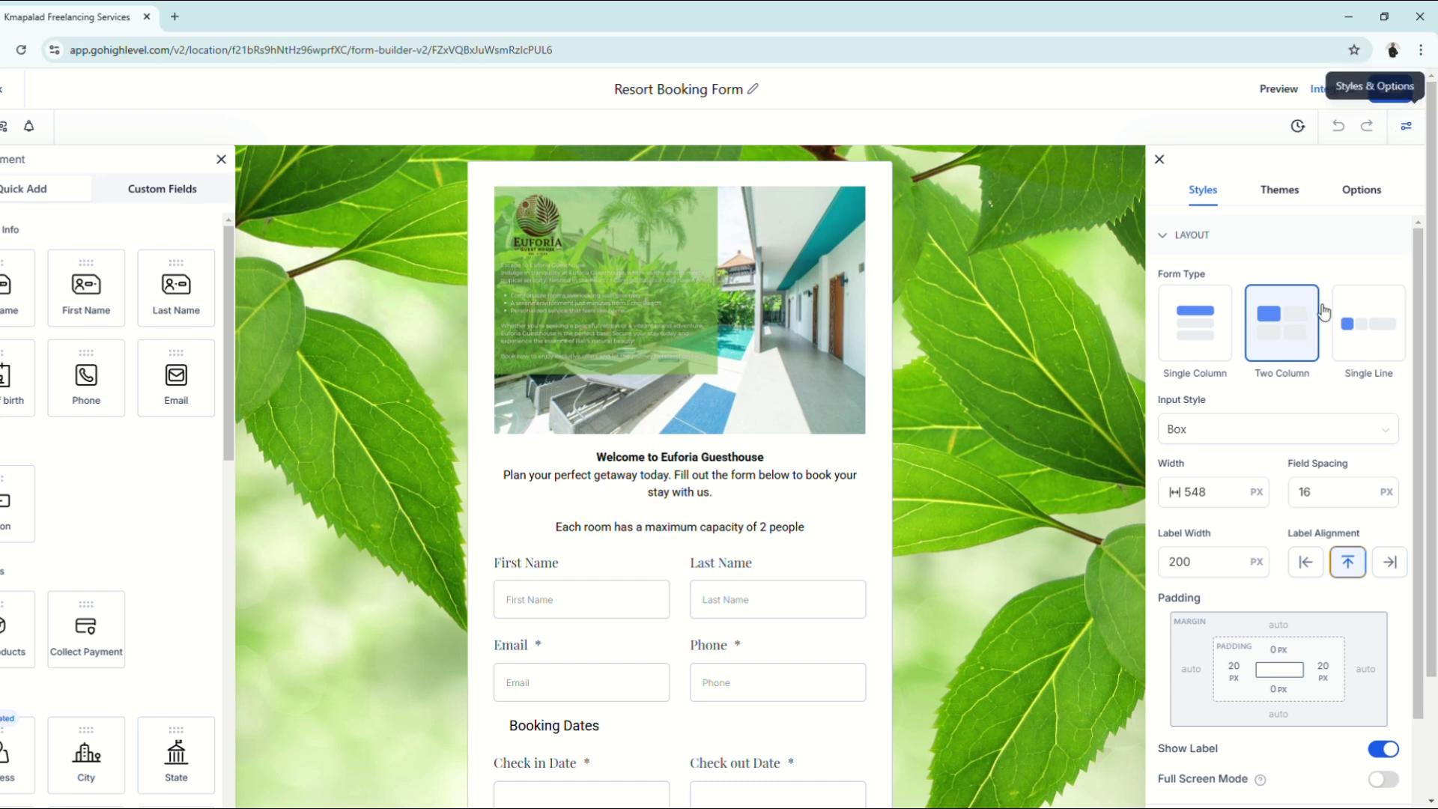
# Step: Set the form's On Submit action to Open URL
pyautogui.click(1374, 205)
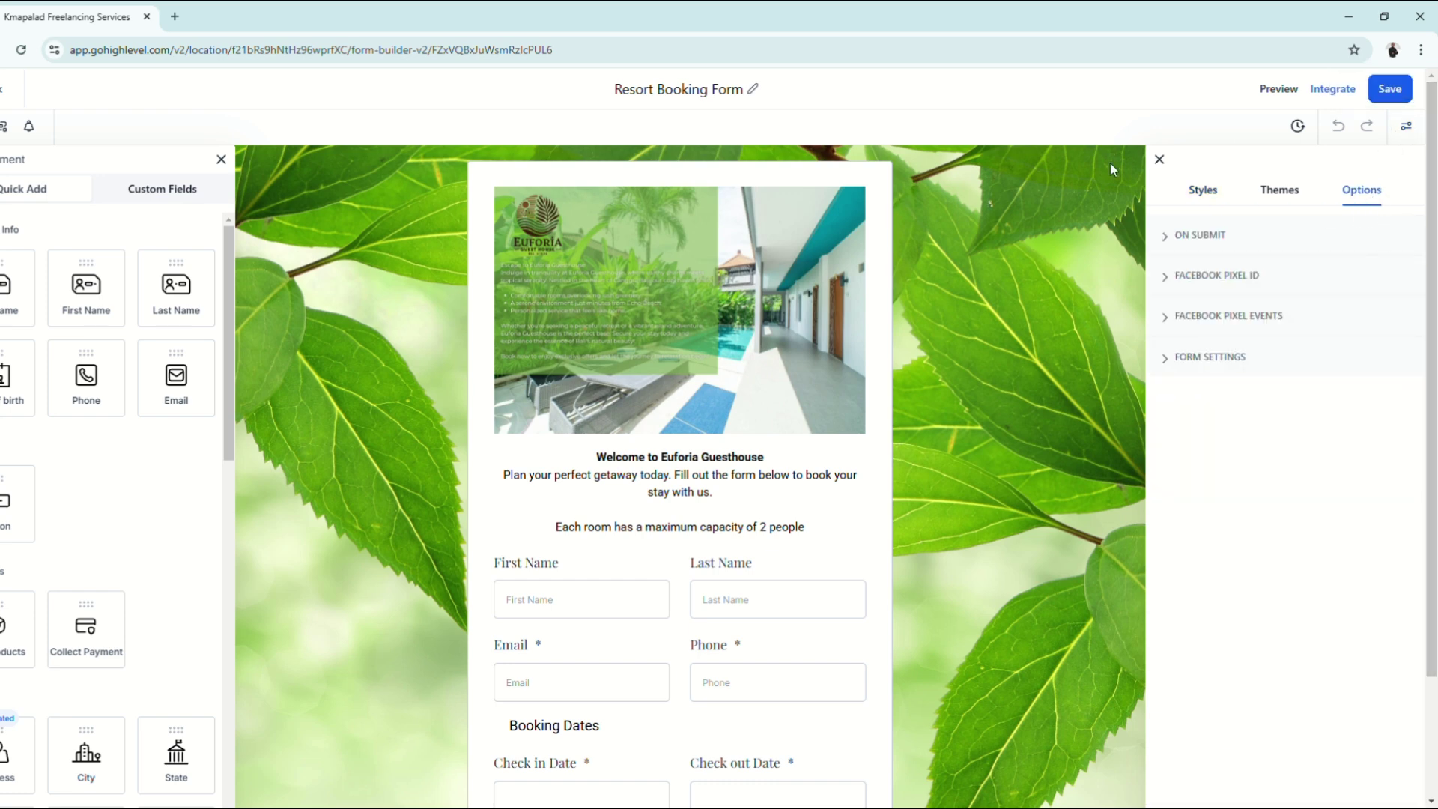
pyautogui.click(1213, 238)
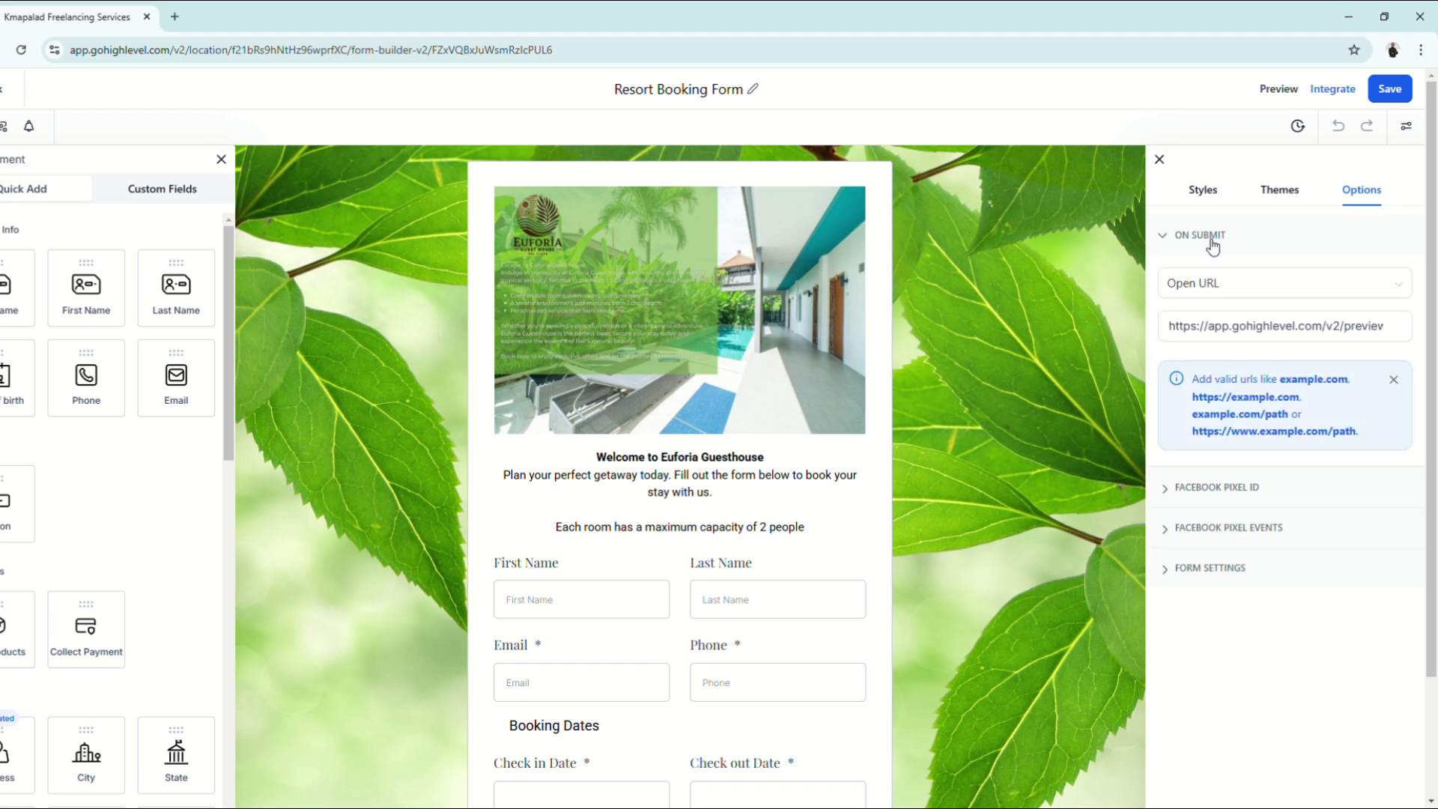
pyautogui.click(1238, 296)
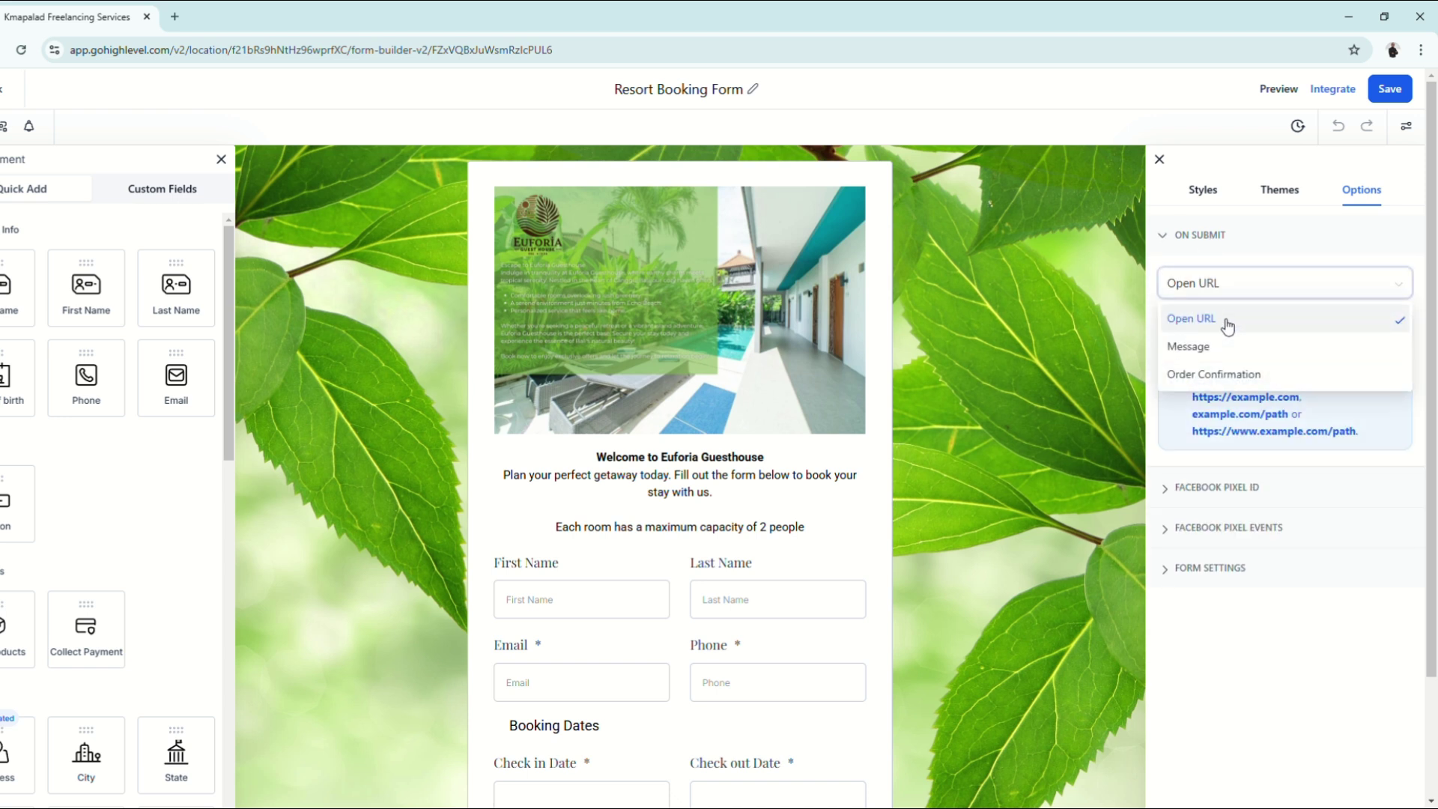
pyautogui.click(1285, 344)
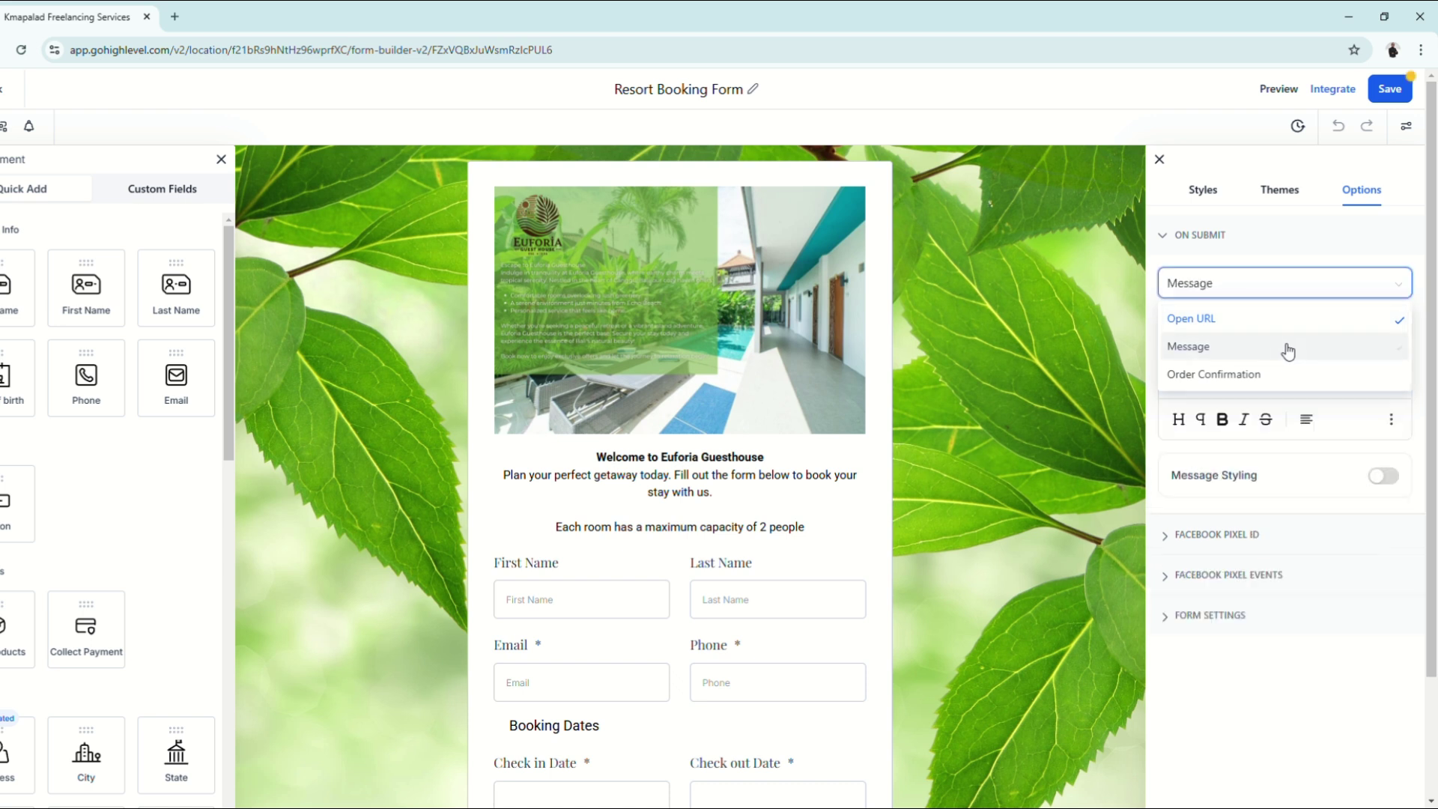
pyautogui.click(1274, 288)
pyautogui.click(1241, 374)
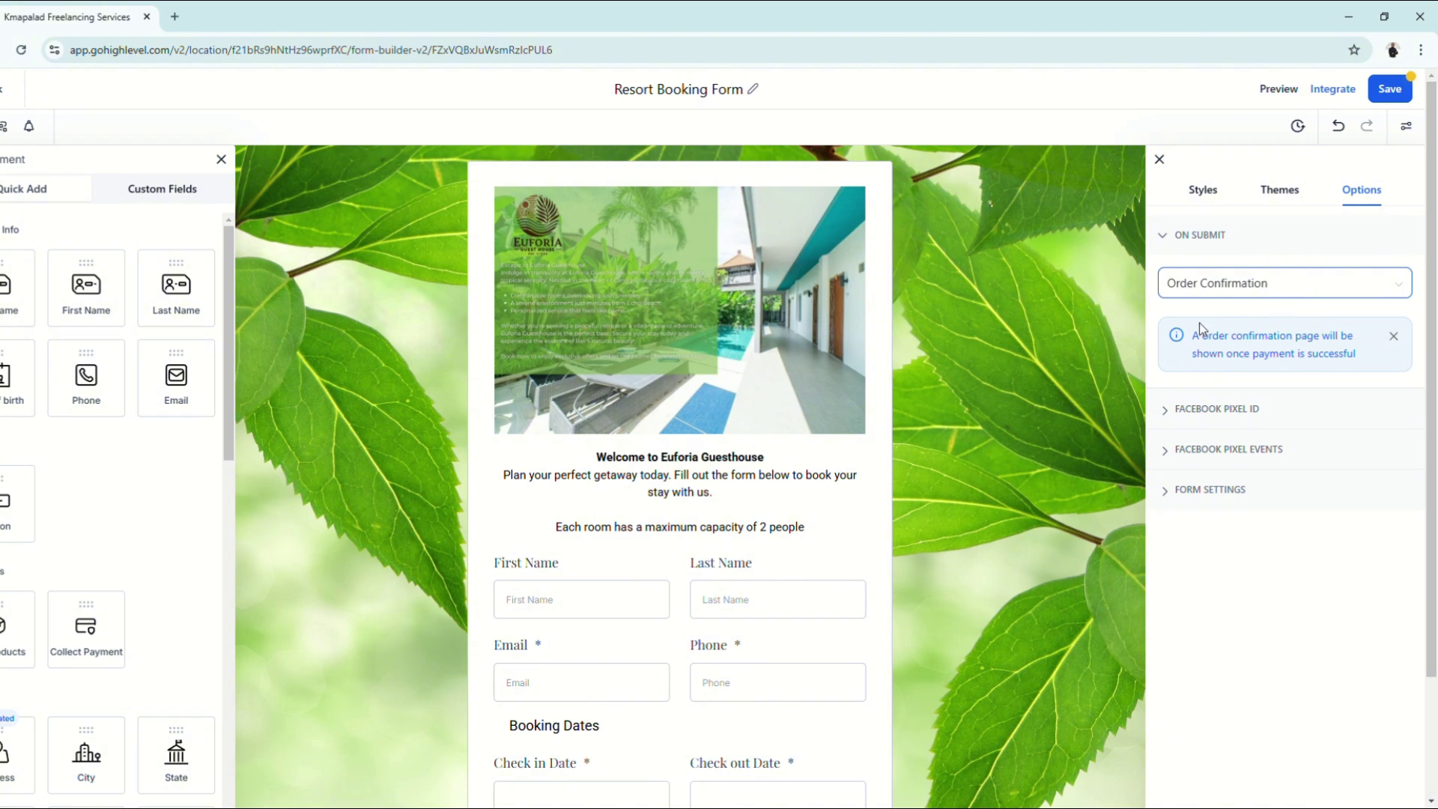
pyautogui.click(1259, 286)
pyautogui.click(1255, 321)
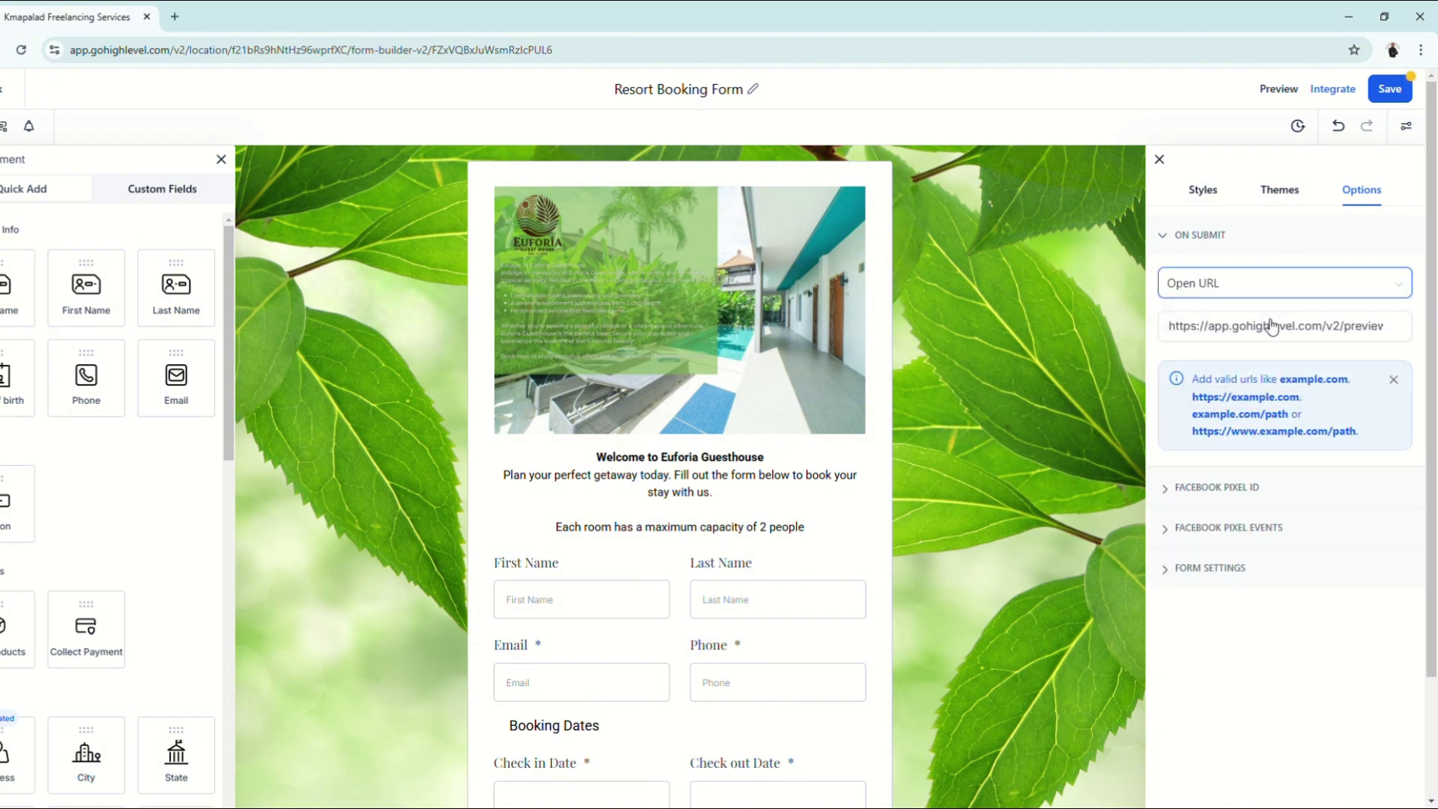
# Step: Paste the preview thank-you page URL as the redirect, save the form, and preview it
pyautogui.click(1228, 326)
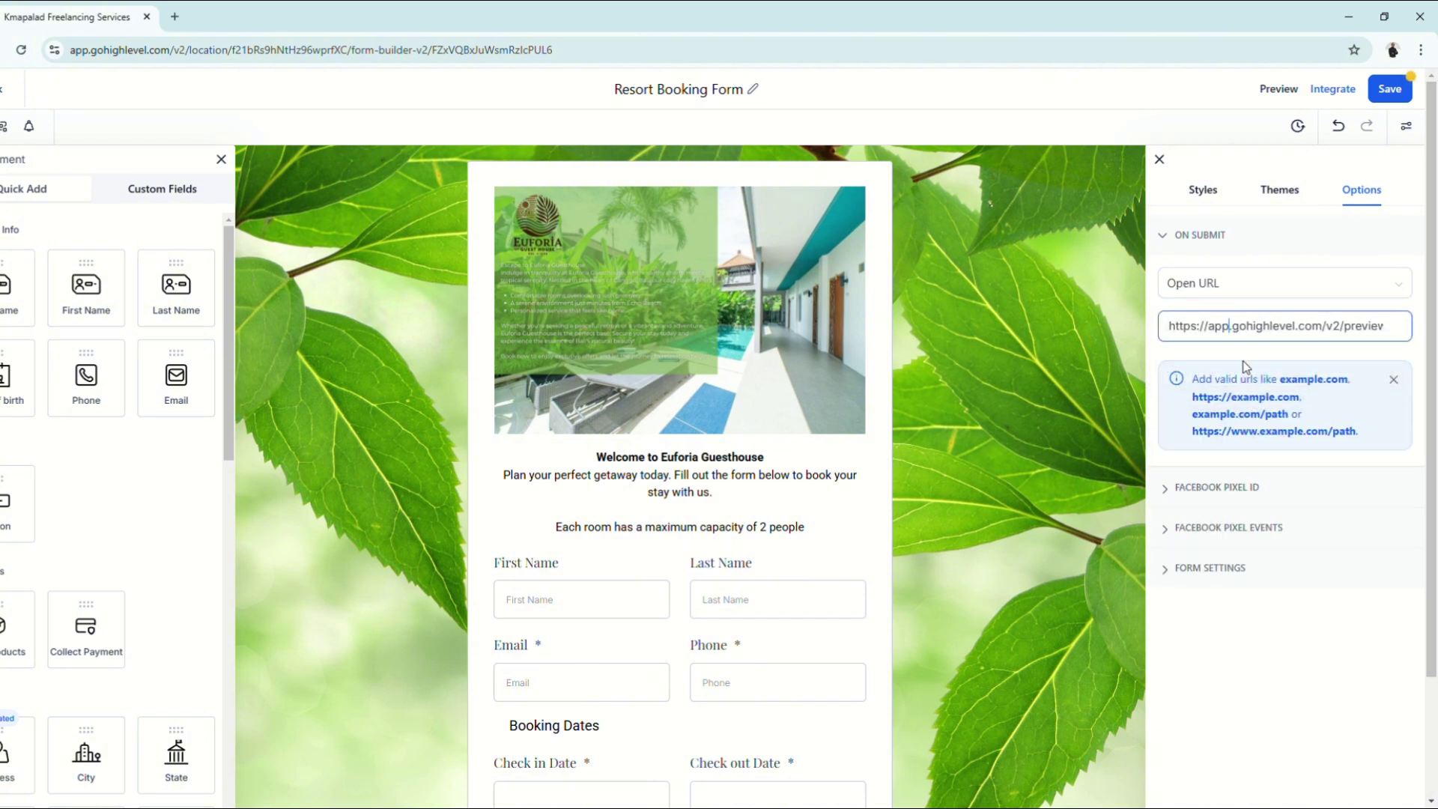
pyautogui.hotkey('ctrl', 'a')
pyautogui.hotkey('ctrl', 'v')
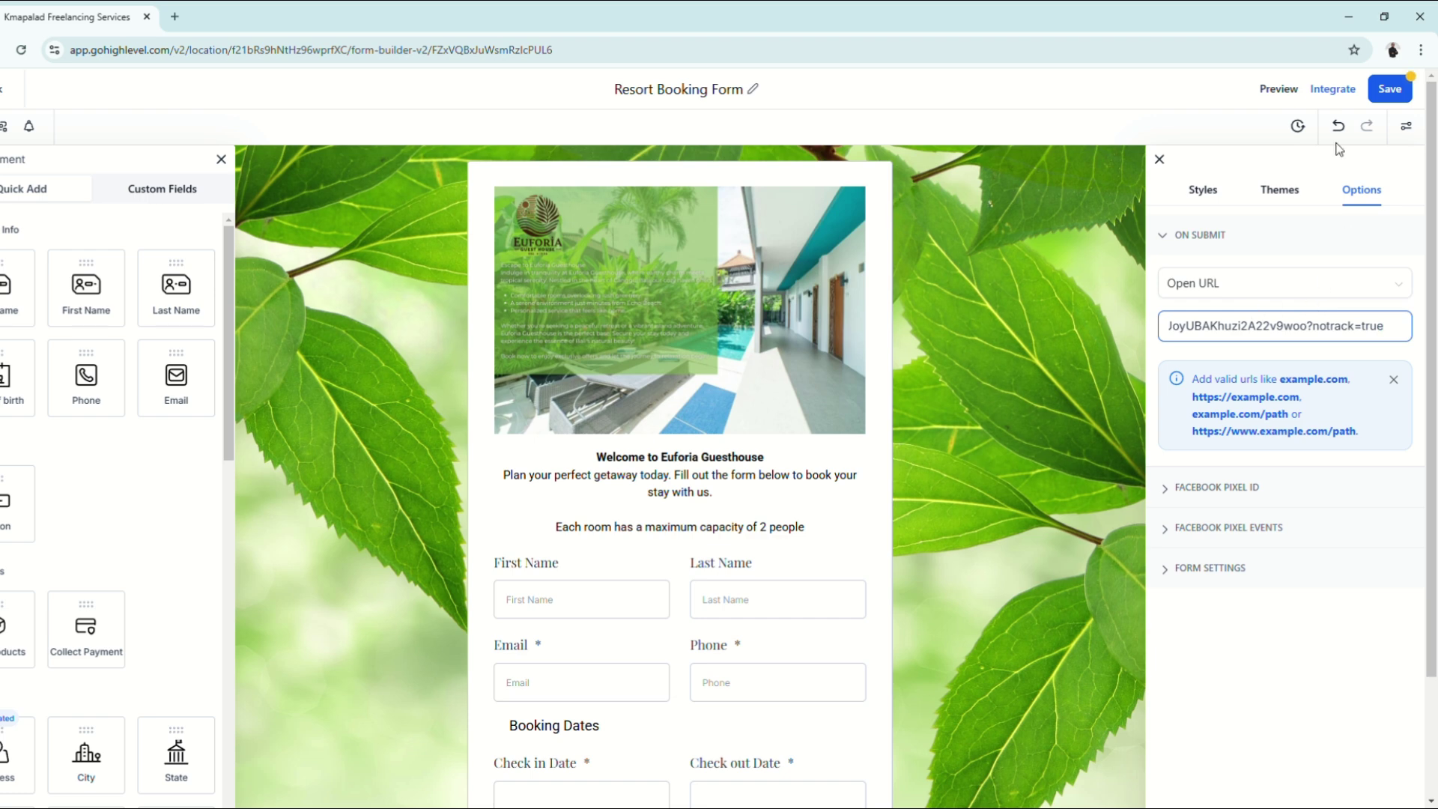
pyautogui.click(1387, 89)
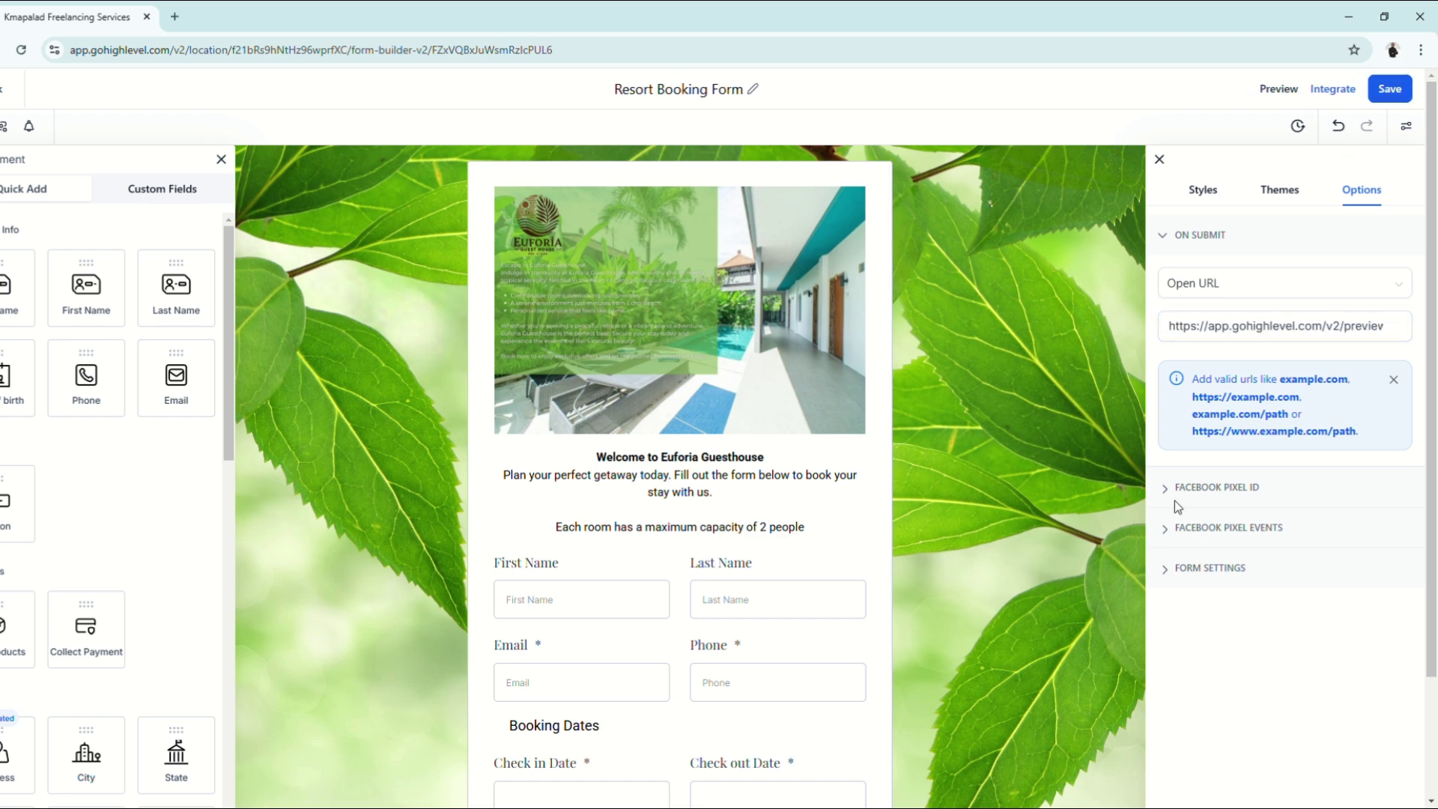
pyautogui.click(1281, 89)
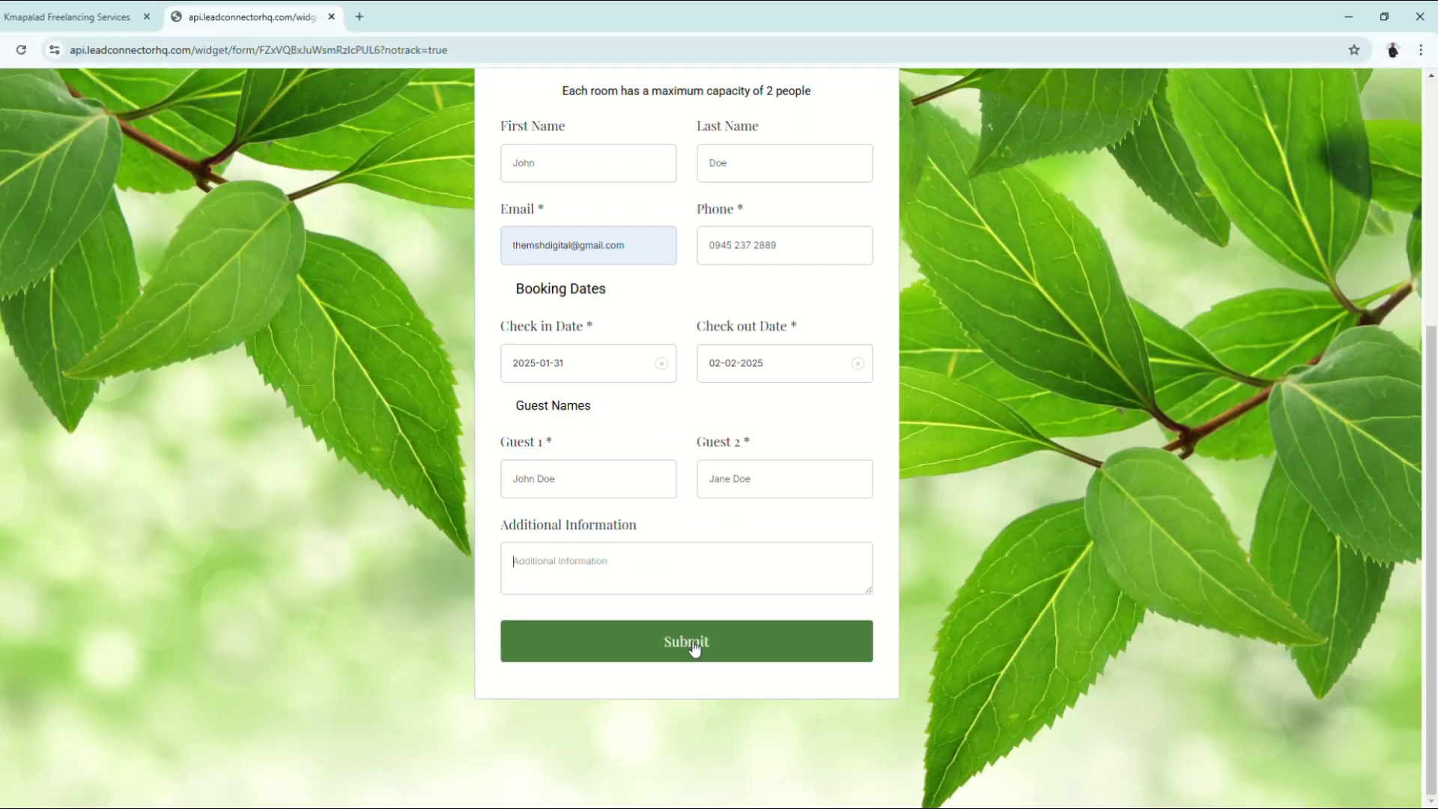
# Step: Submit the test booking, confirm the Euforia THANK YOU! page, and close the preview
pyautogui.click(689, 639)
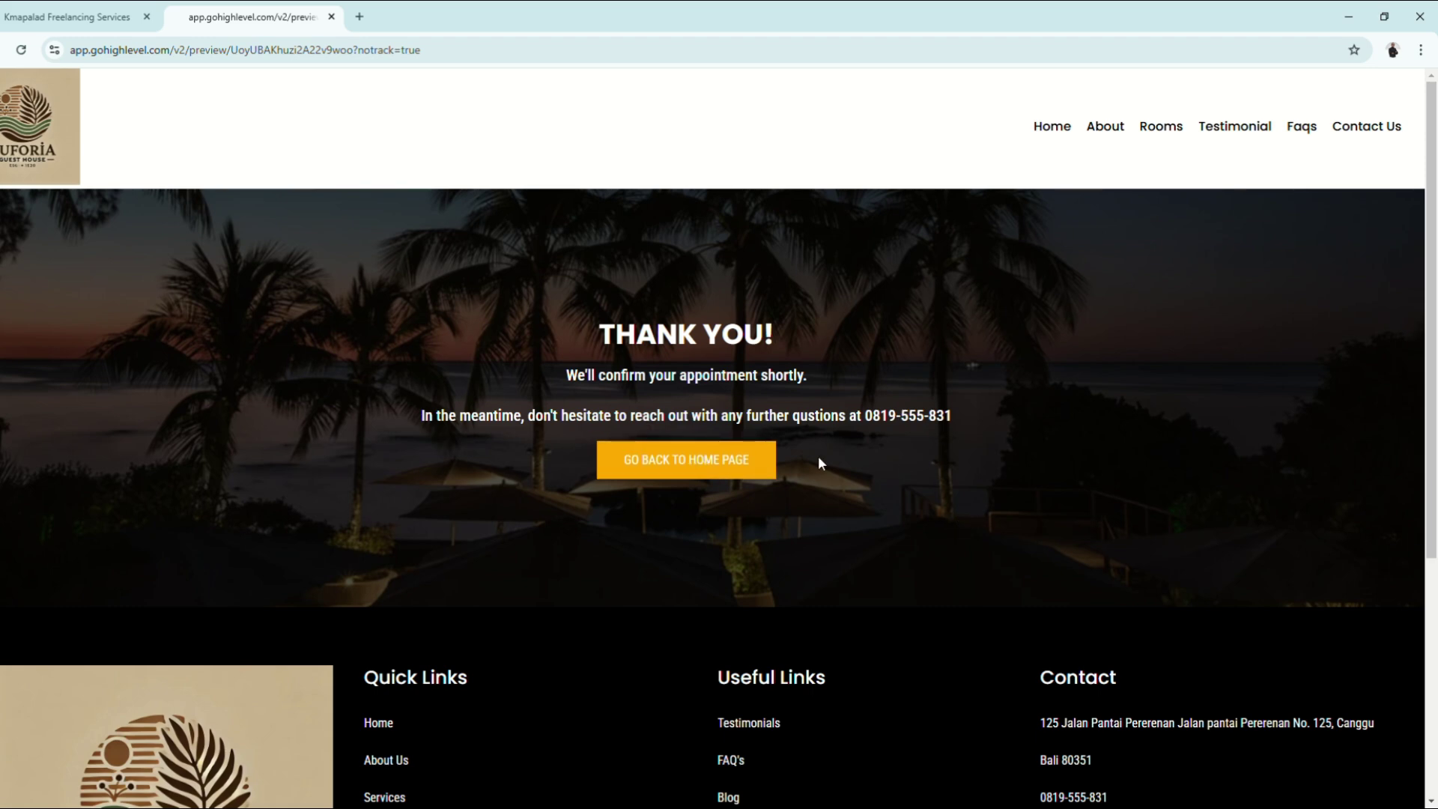
pyautogui.hotkey('ctrl', 'w')
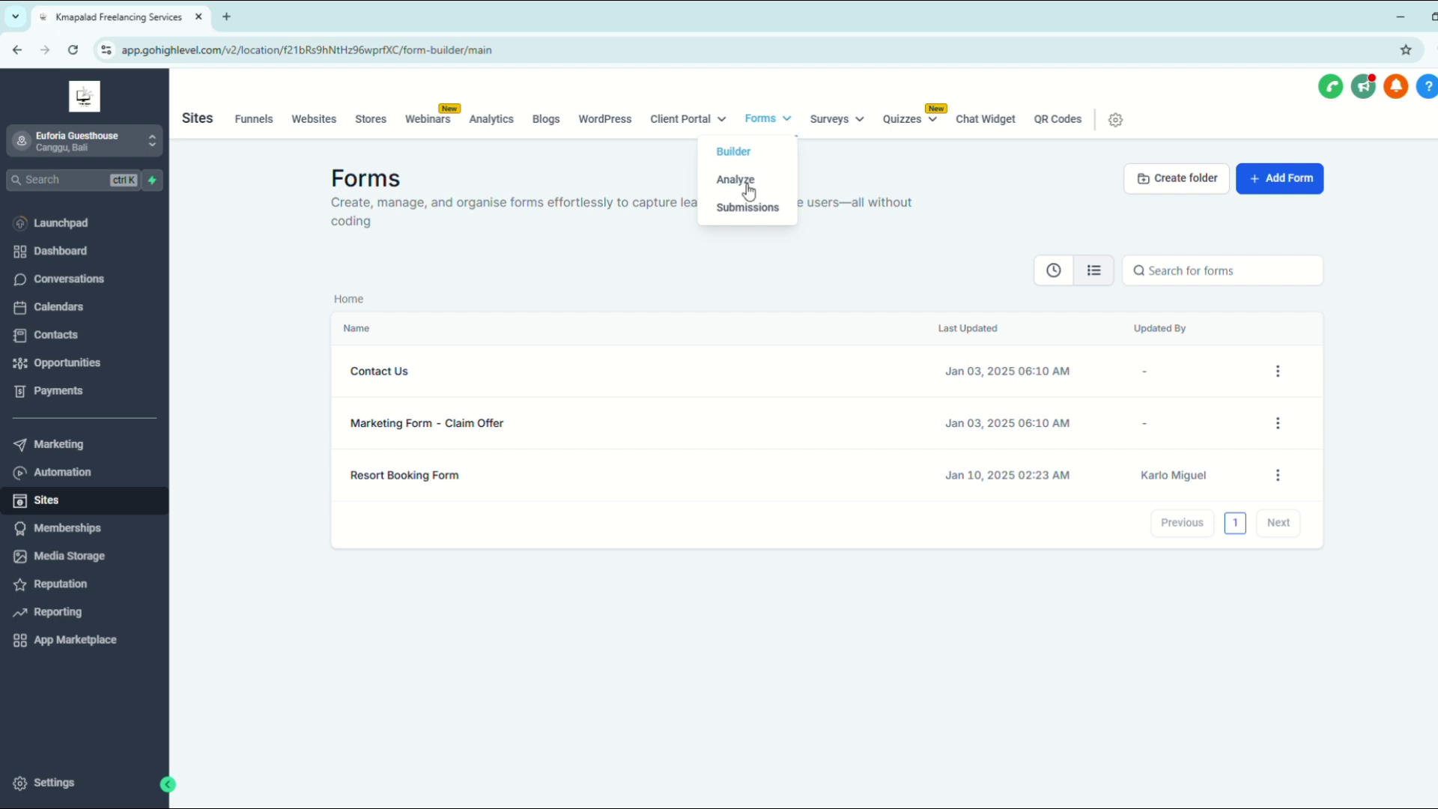
# Step: Open Forms > Submissions to review the received form submissions
pyautogui.moveTo(788, 122)
pyautogui.click(747, 209)
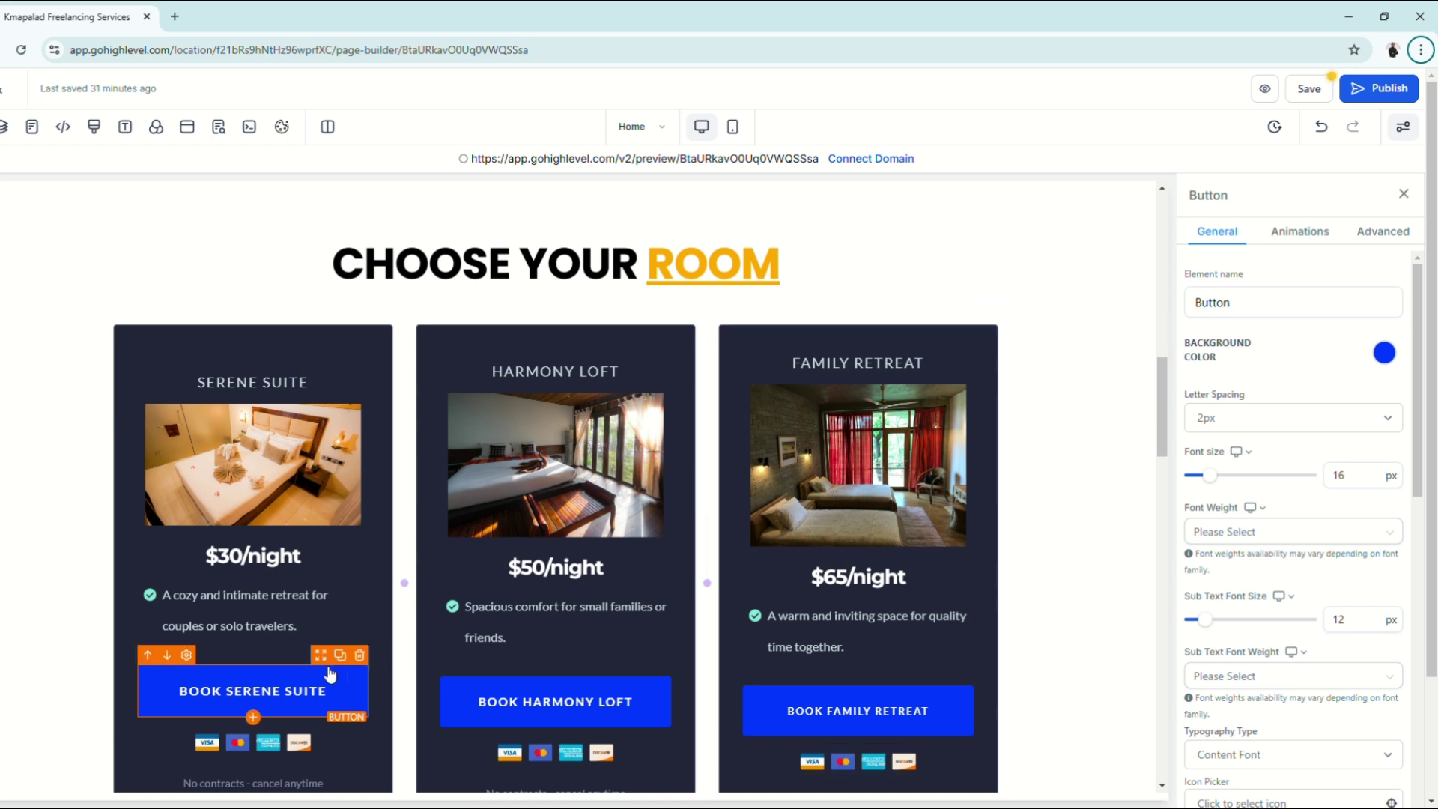
# Step: Reopen the Book Serene Suite button's settings and confirm its Link to action is Open popup
pyautogui.click(1404, 194)
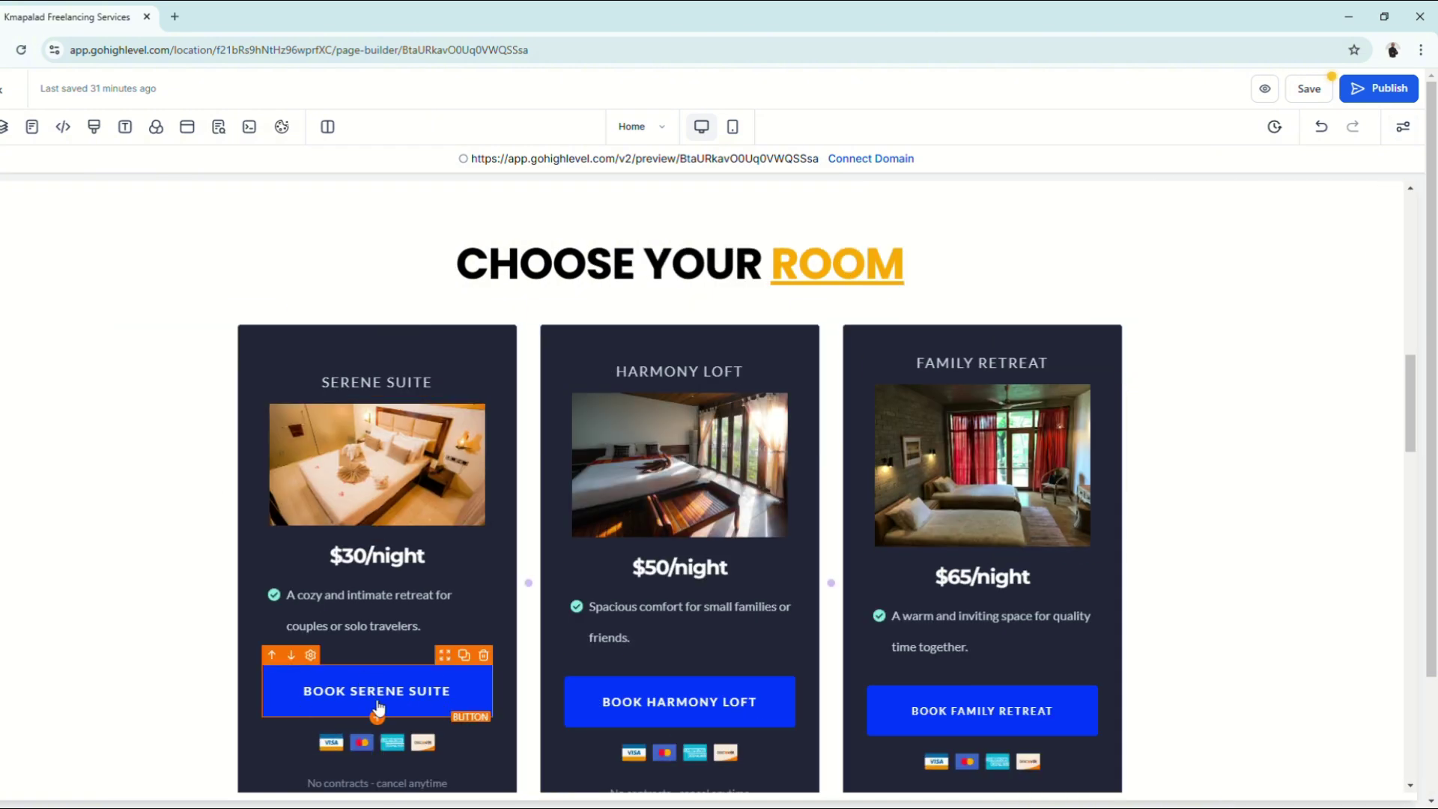
pyautogui.click(374, 699)
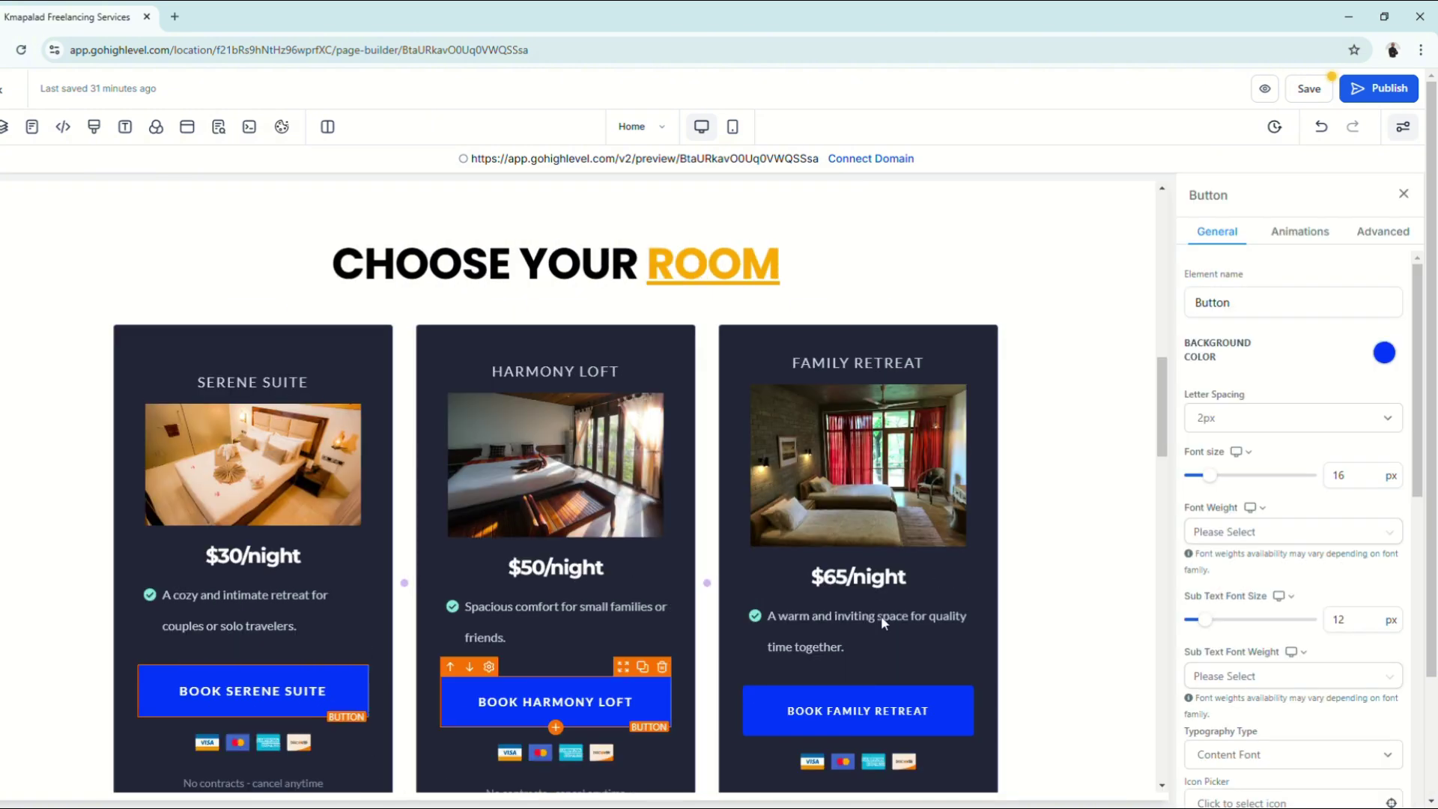
pyautogui.scroll(-8, 1368, 429)
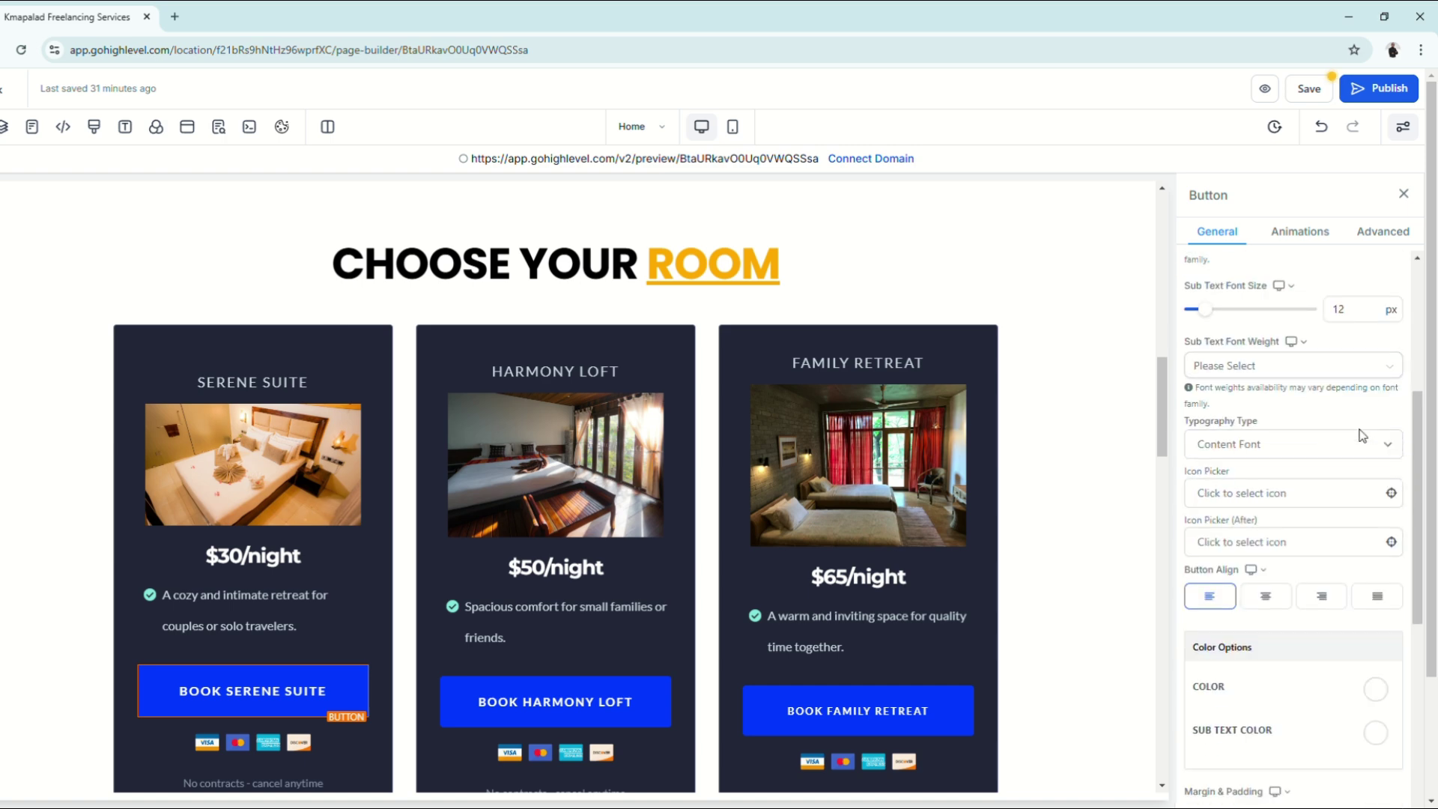
pyautogui.scroll(-2, 1306, 497)
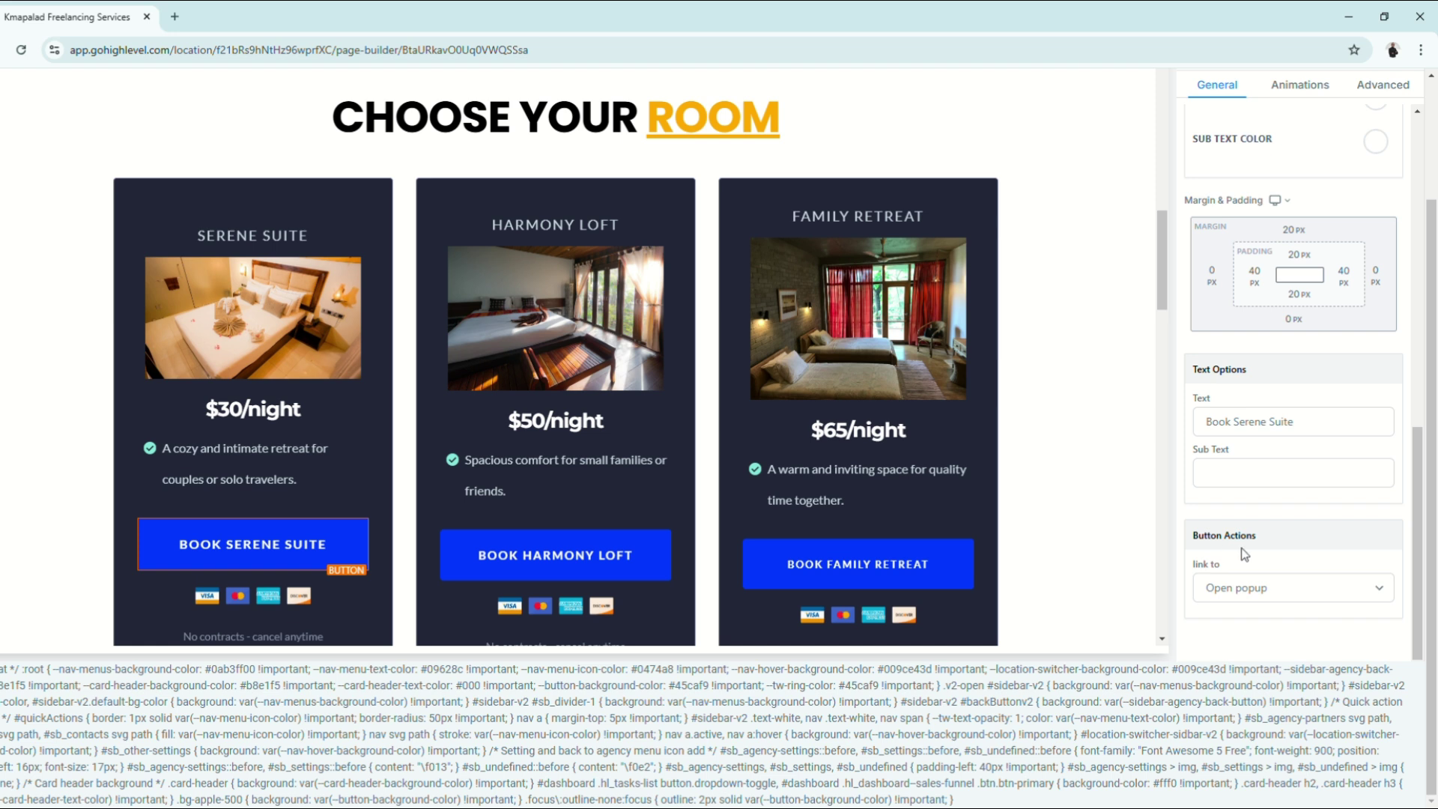
pyautogui.click(1234, 589)
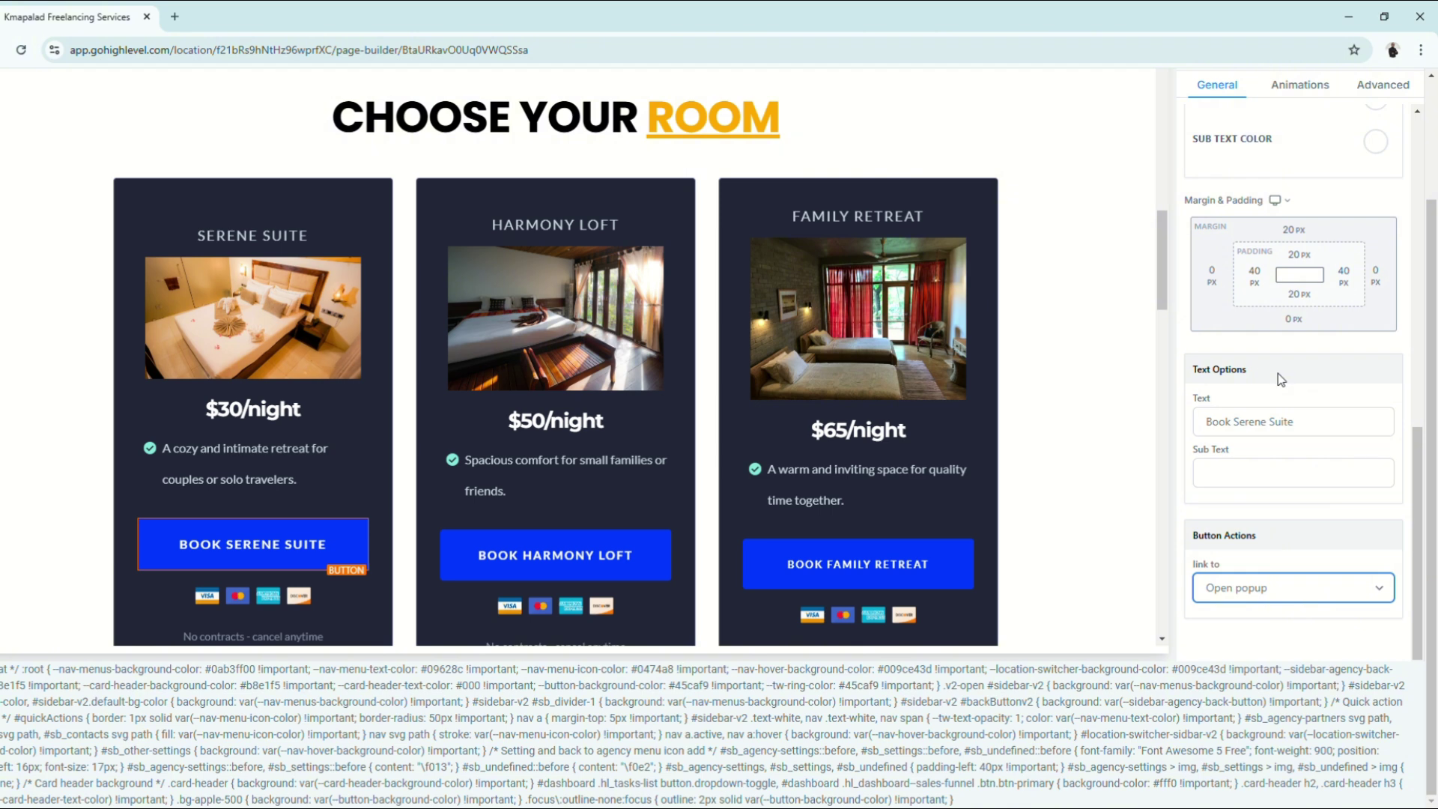
pyautogui.scroll(3, 1065, 545)
pyautogui.scroll(1, 1352, 463)
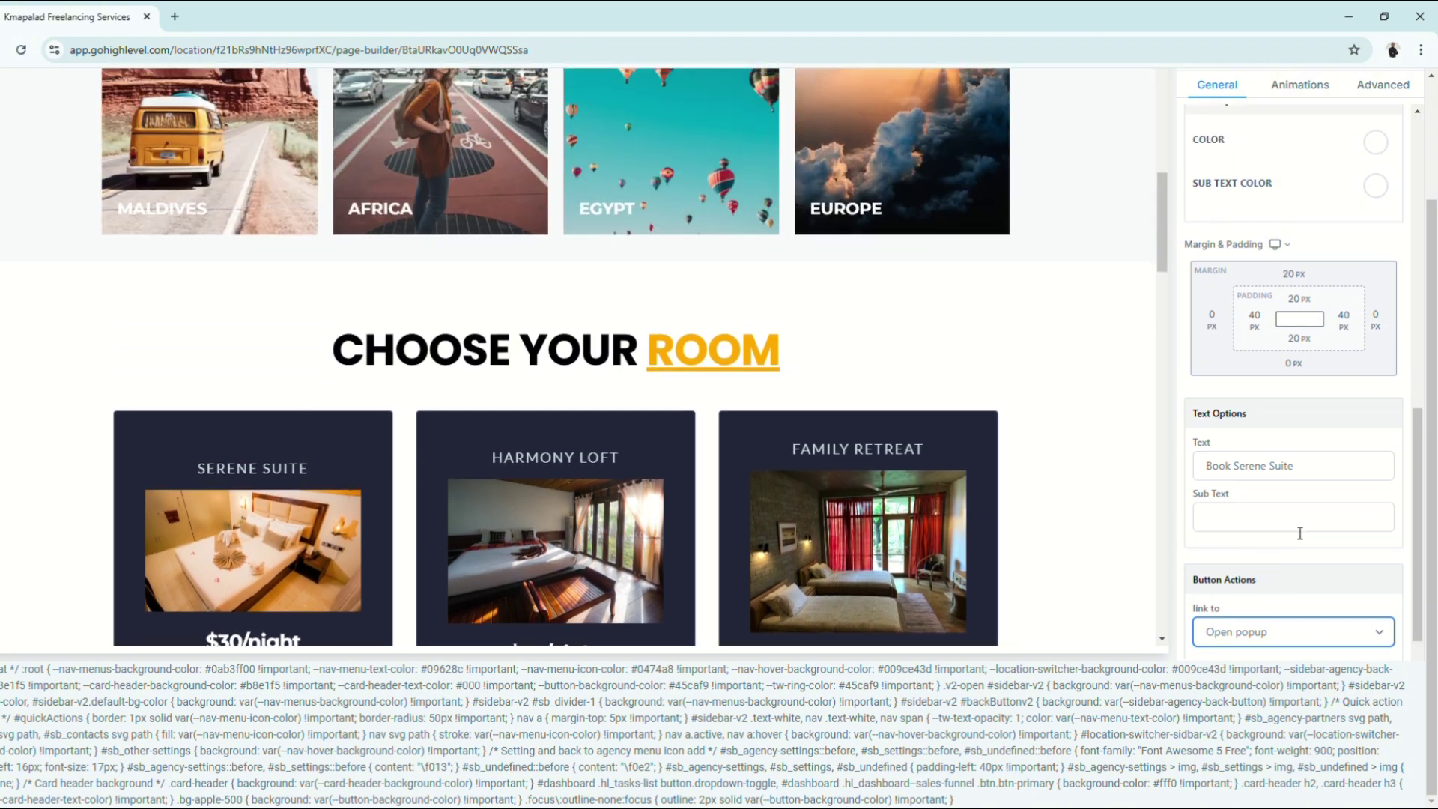
pyautogui.moveTo(1433, 367); pyautogui.dragTo(1433, 246)
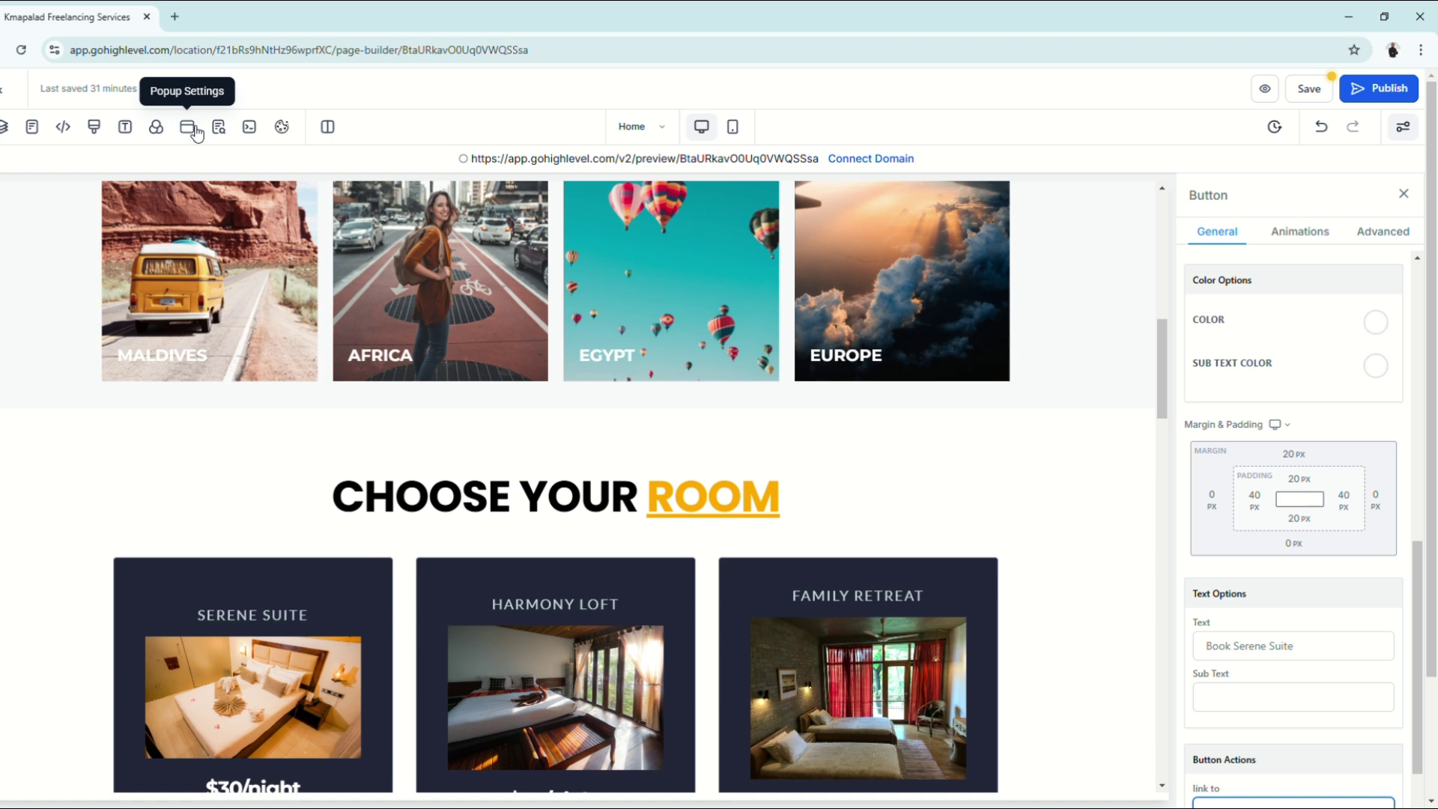
# Step: In Popup Settings, add a 1 Column row and drop a Form element into it
pyautogui.click(193, 129)
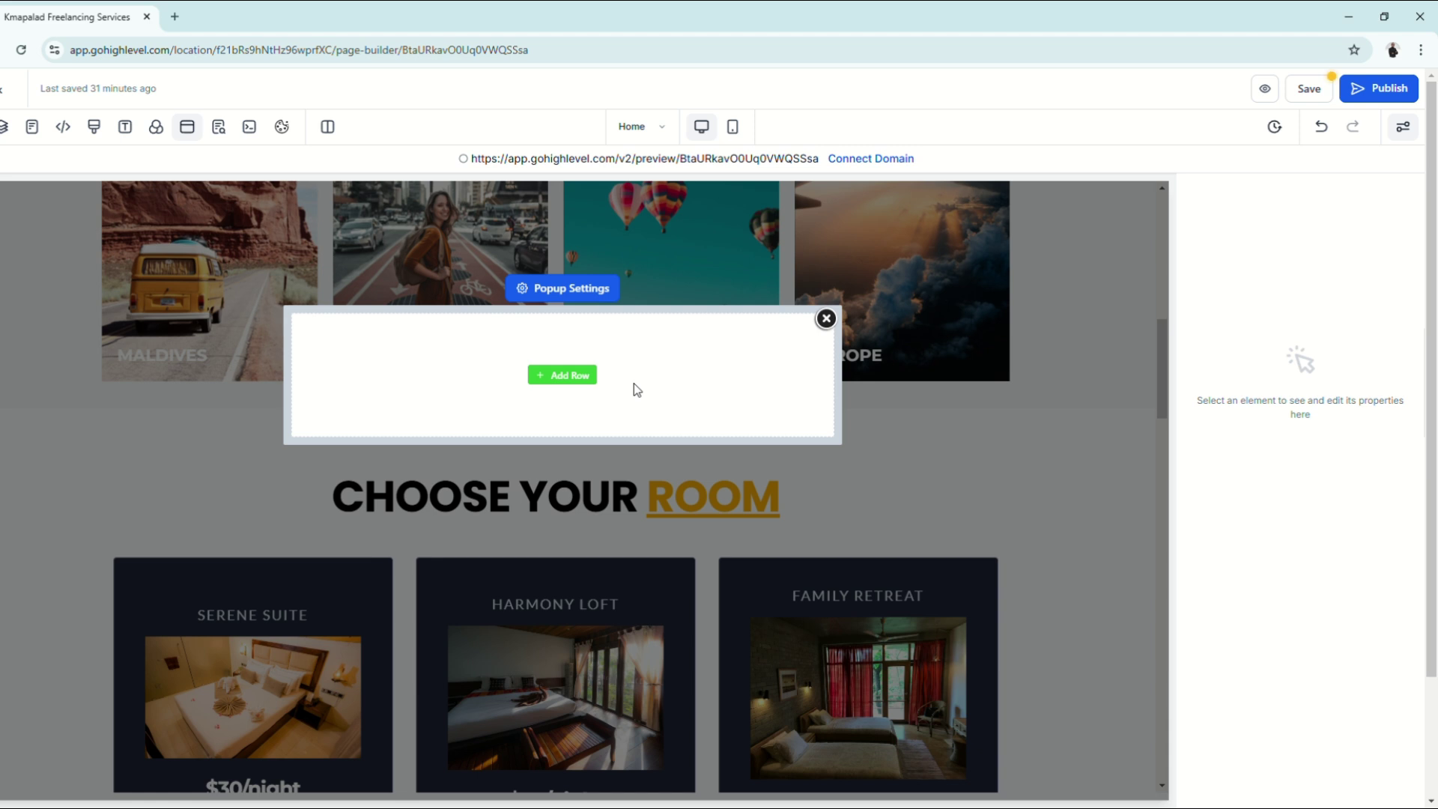
pyautogui.click(568, 376)
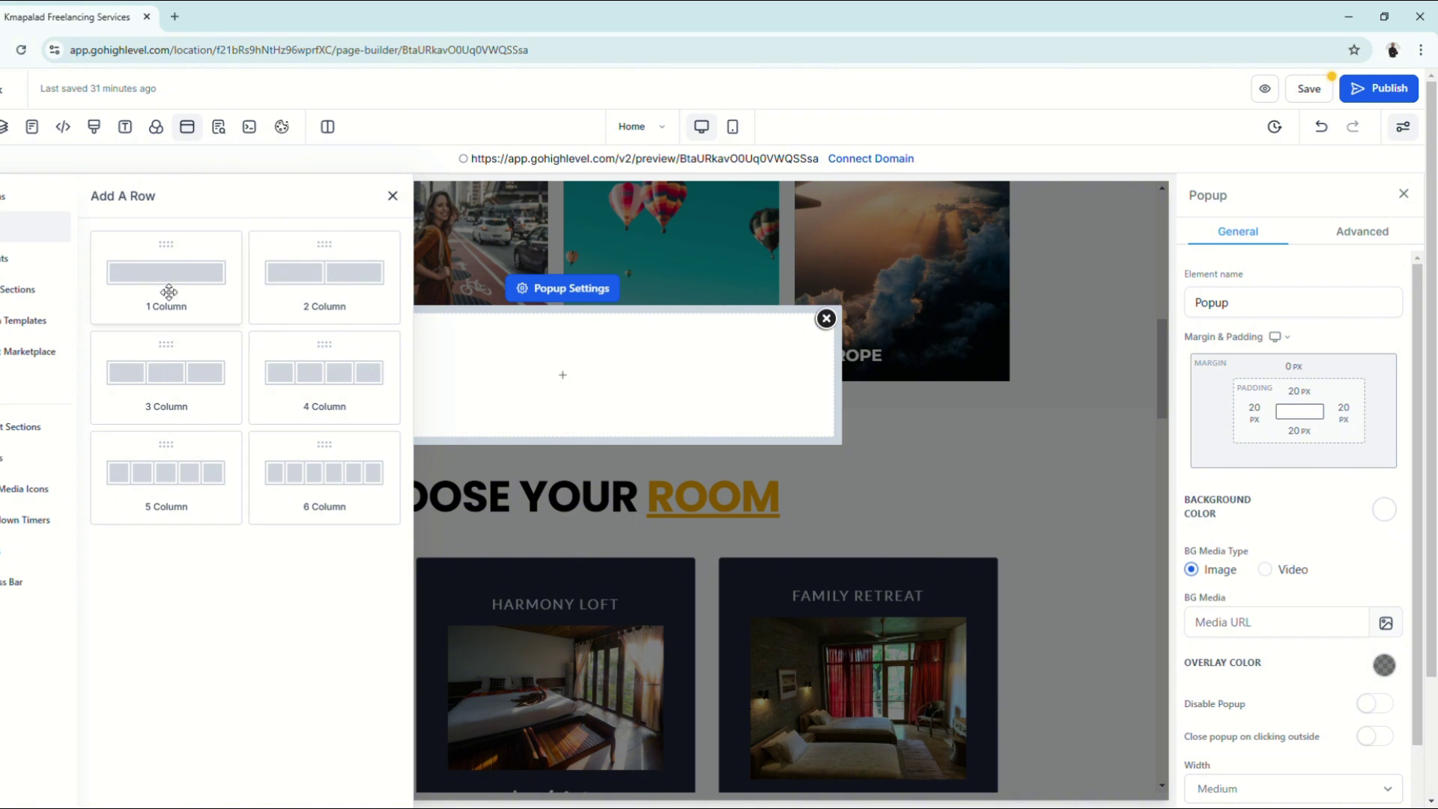
pyautogui.moveTo(167, 290); pyautogui.dragTo(544, 360)
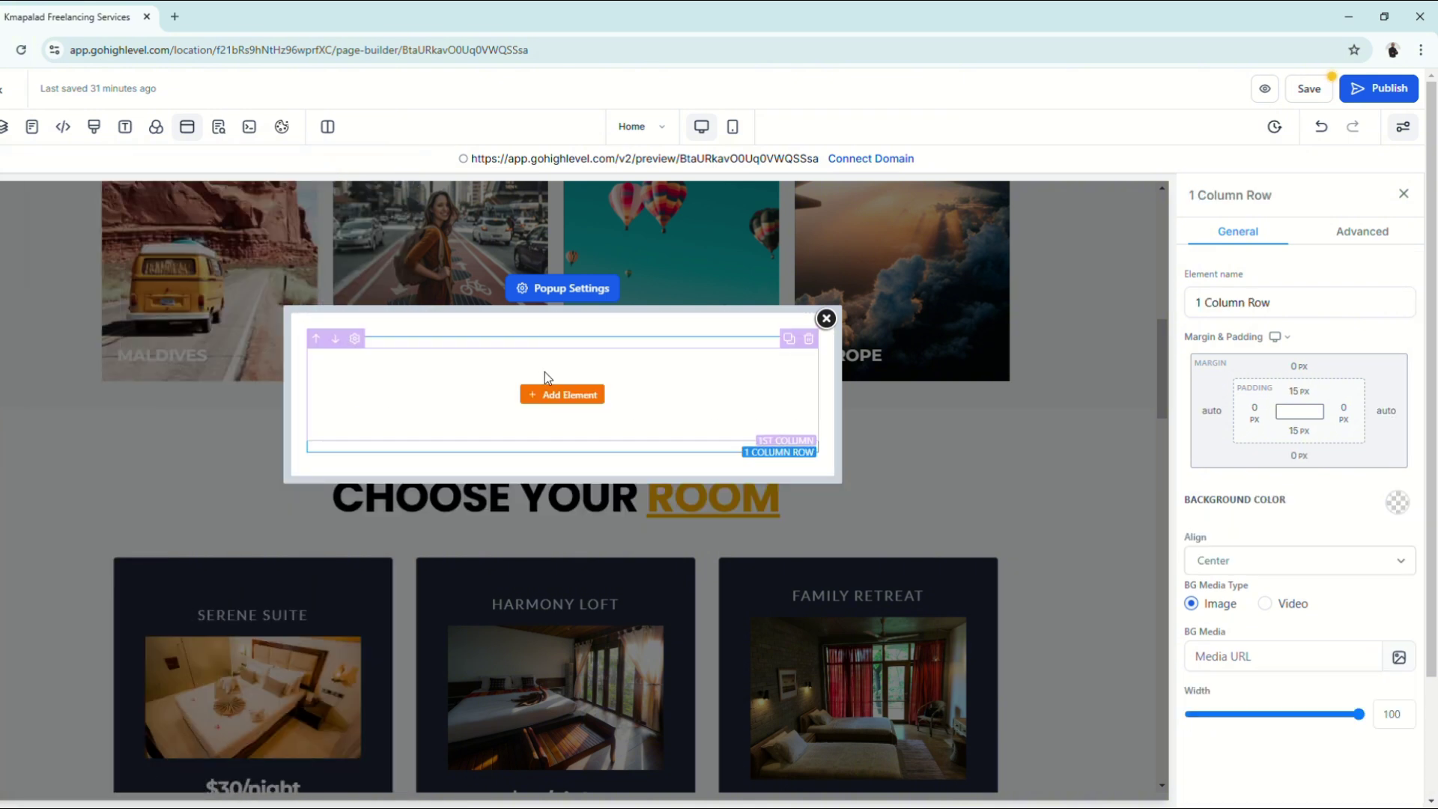
pyautogui.click(587, 403)
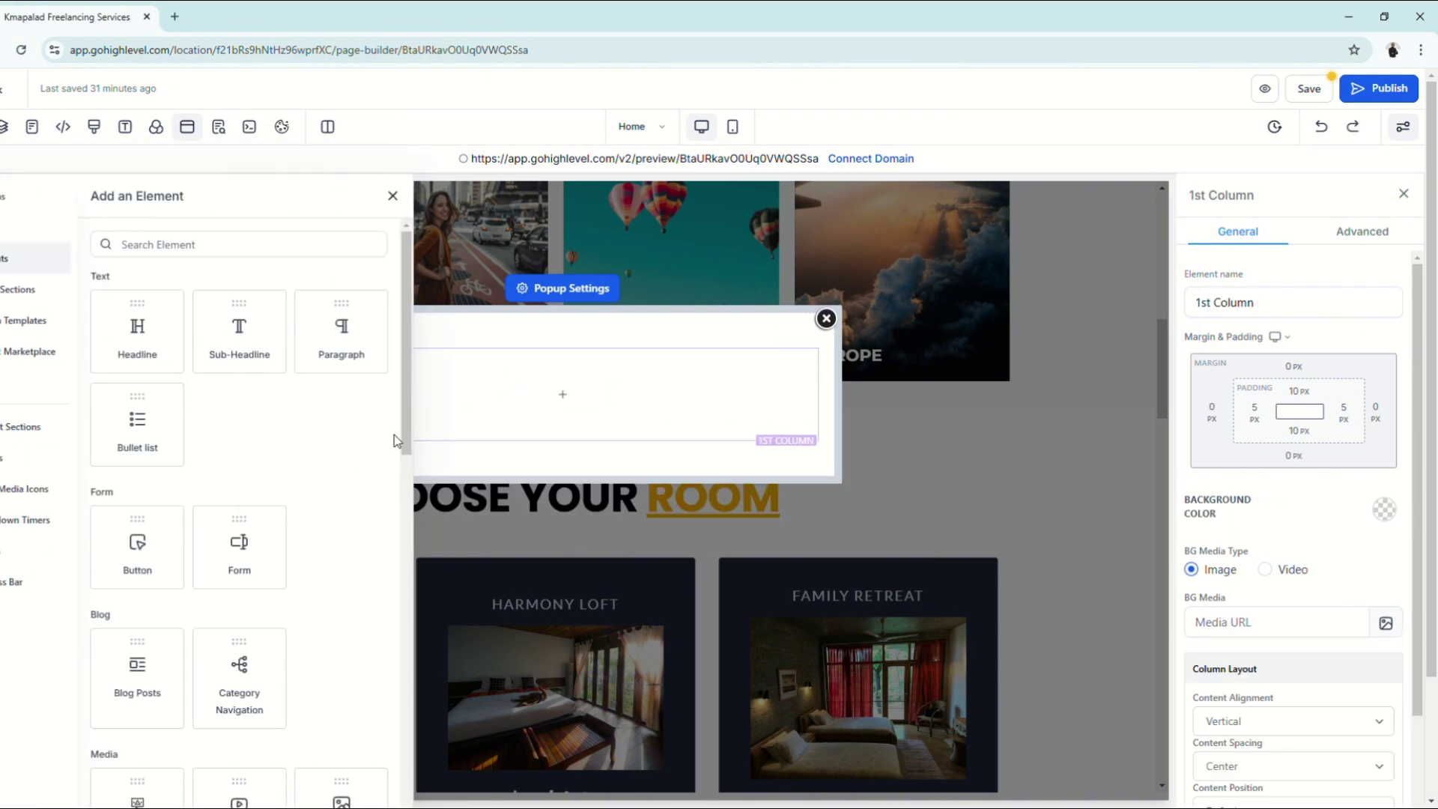
pyautogui.moveTo(239, 551); pyautogui.dragTo(546, 418)
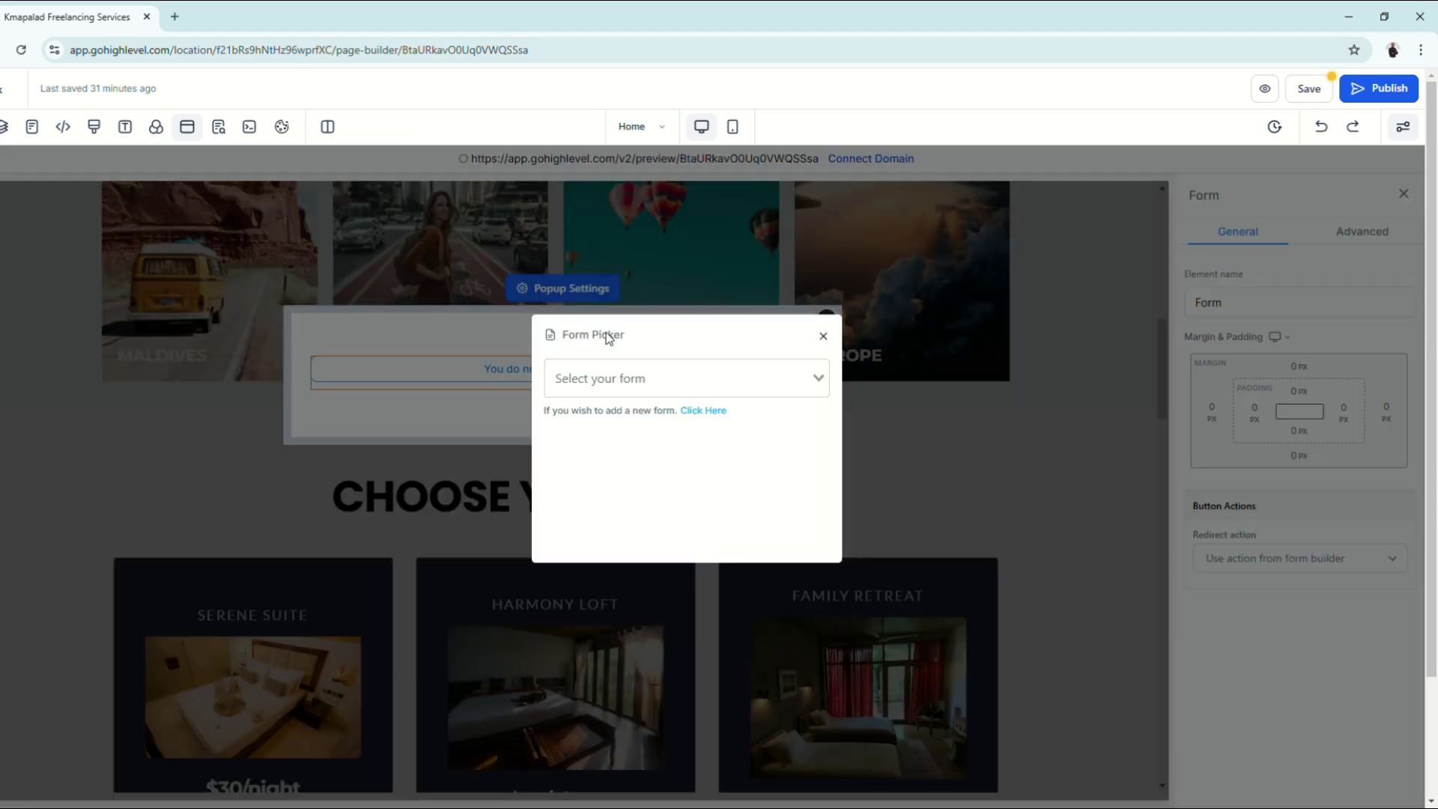
# Step: Pick Resort Booking Form as the popup's form and save the page
pyautogui.click(728, 391)
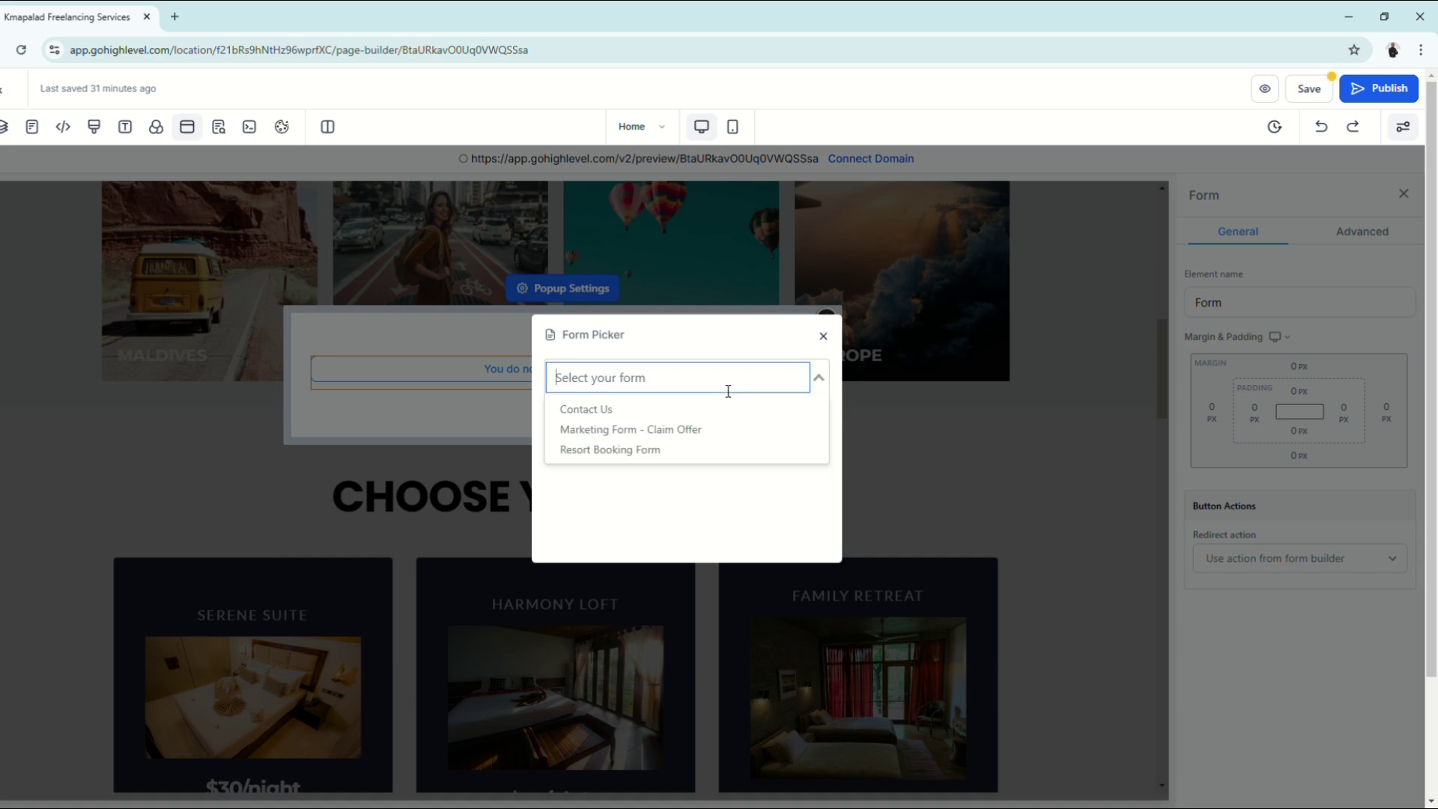
pyautogui.click(587, 451)
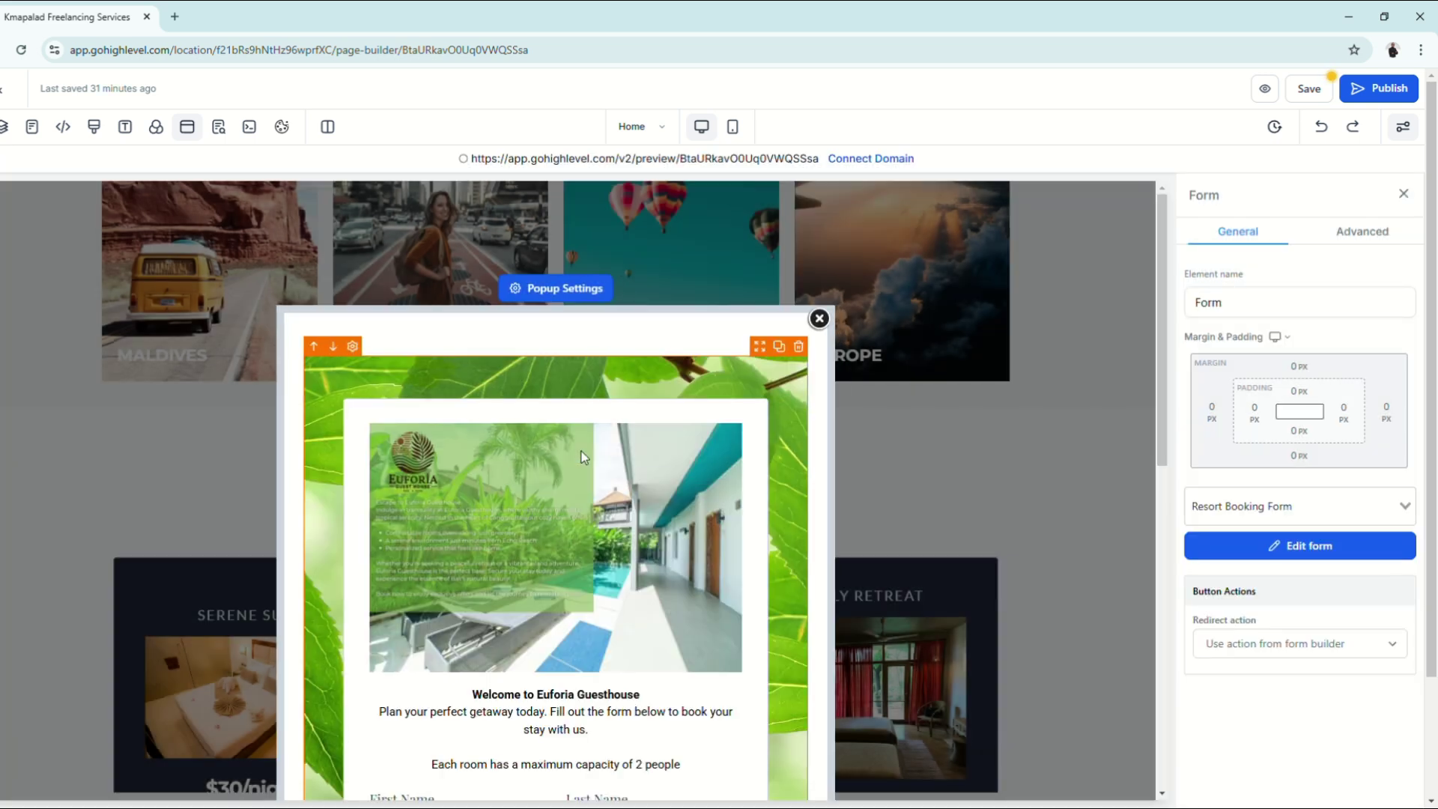
pyautogui.scroll(-7, 721, 560)
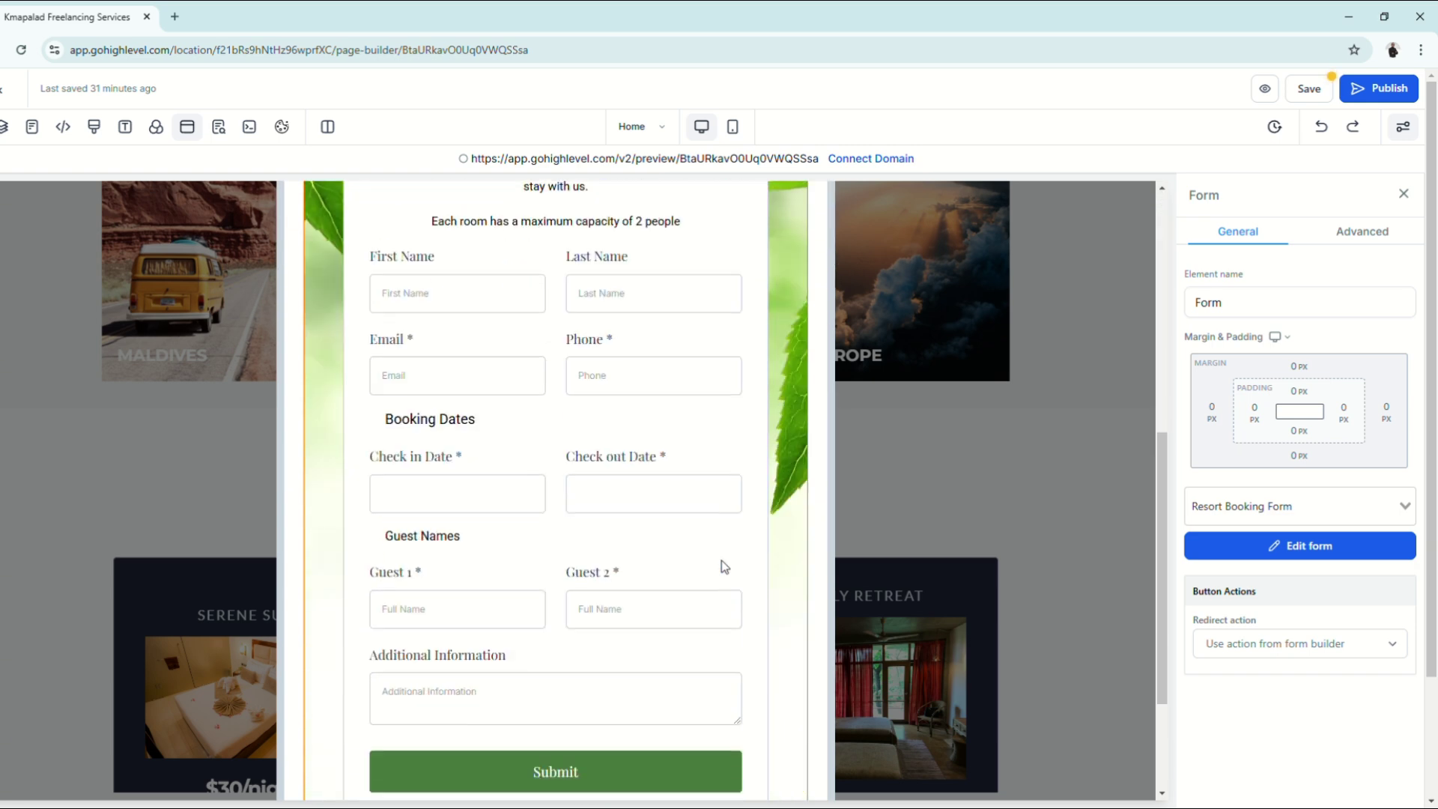
pyautogui.click(1319, 90)
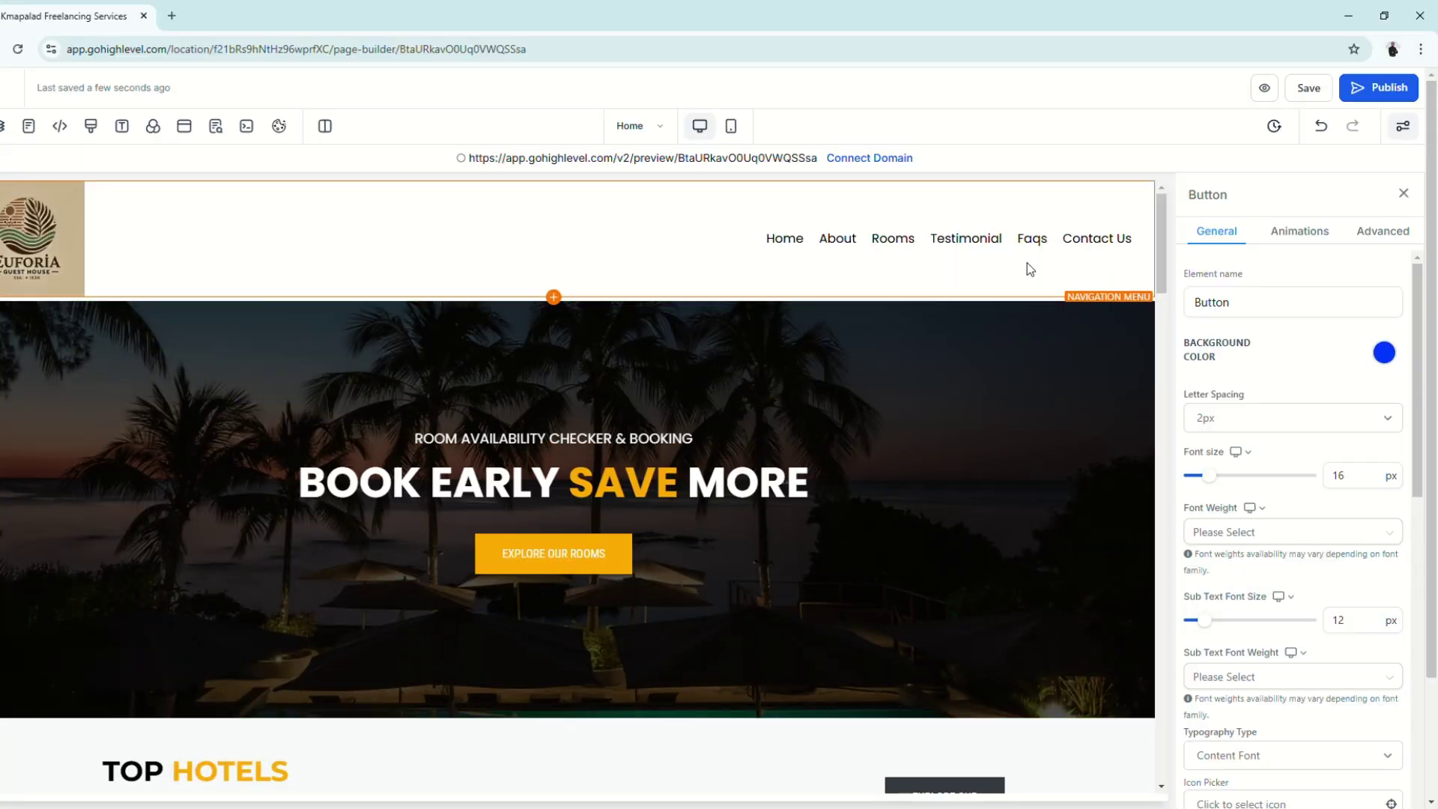
# Step: Preview the site and confirm Explore Our Rooms leads to the three Choose Your Room cards
pyautogui.click(1266, 89)
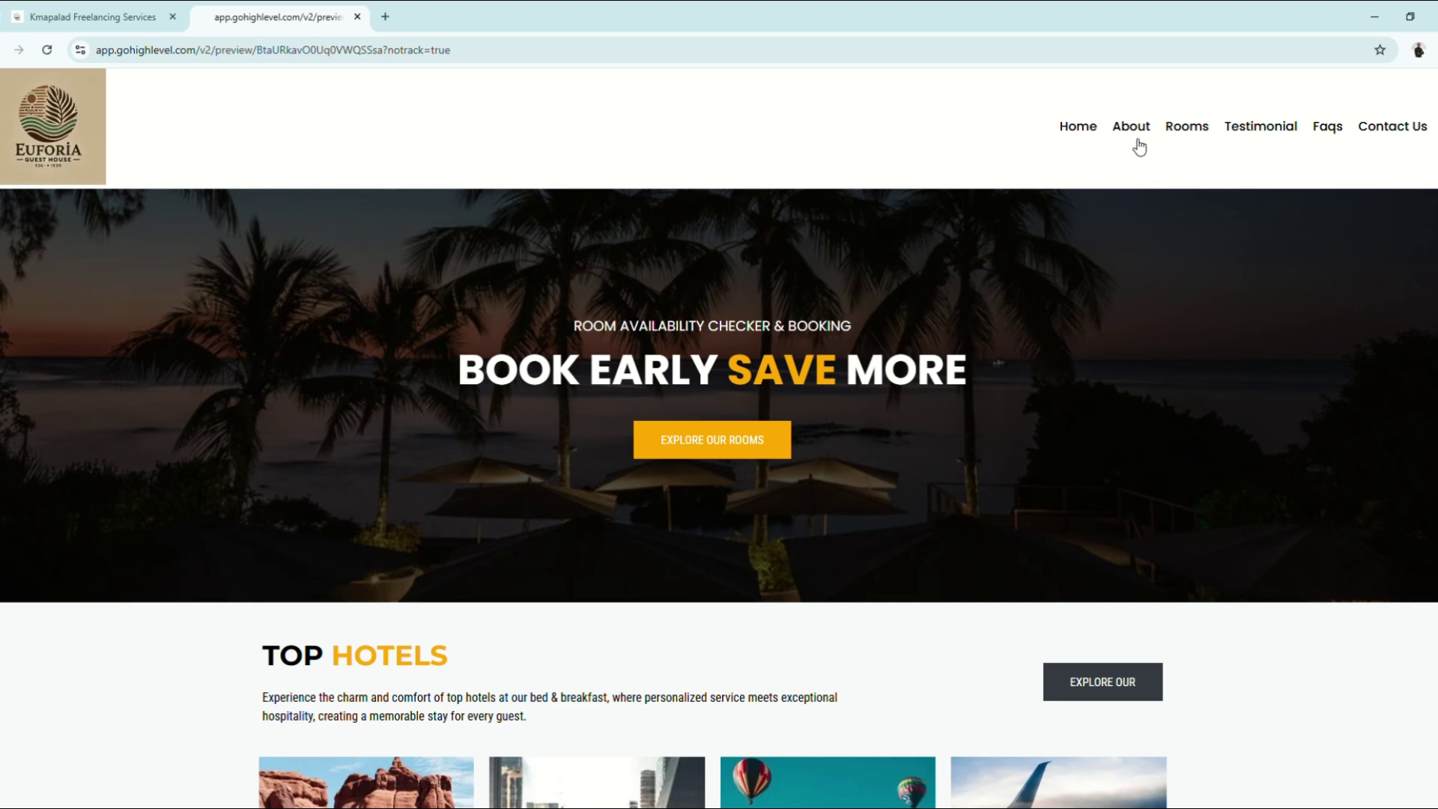
pyautogui.click(1202, 127)
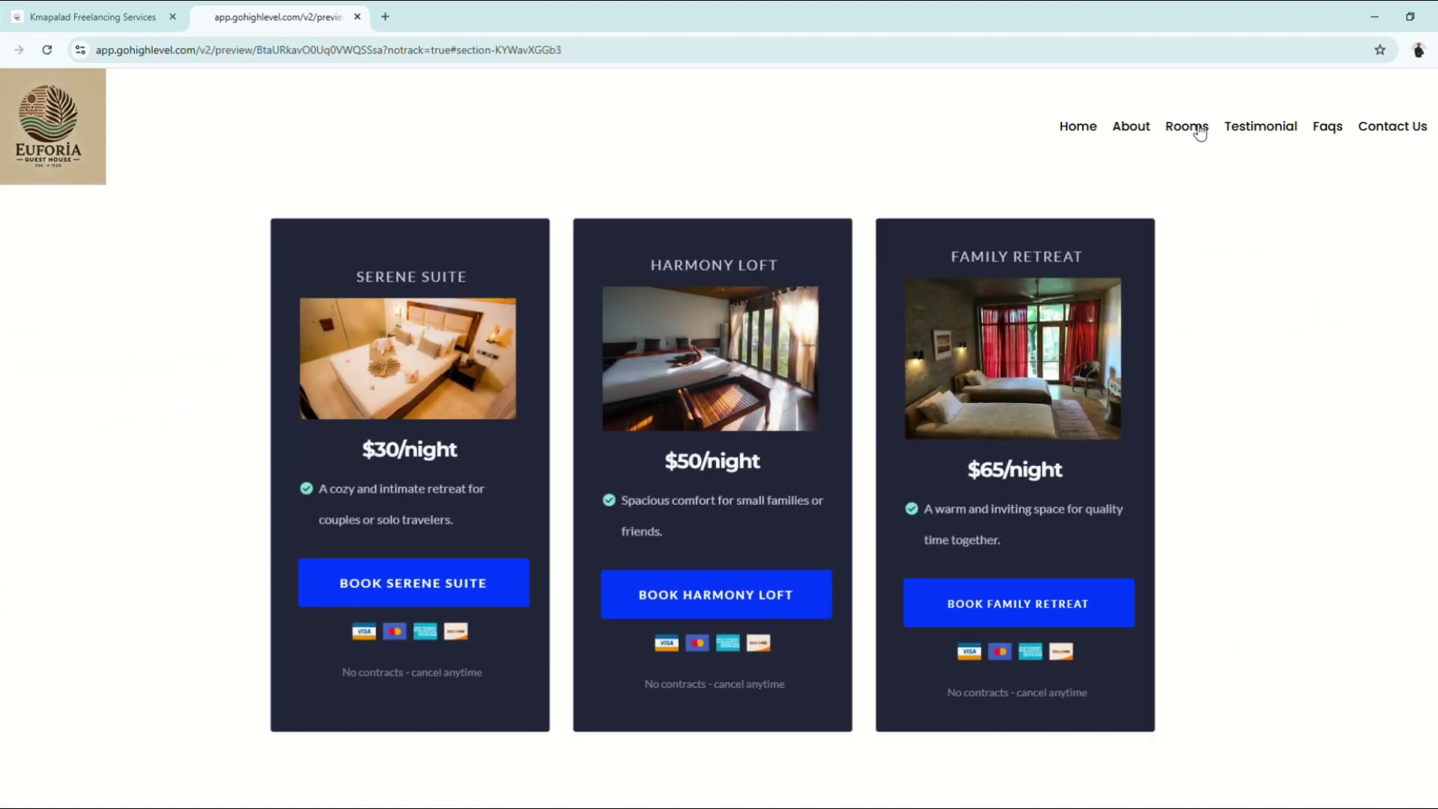
pyautogui.scroll(10, 964, 551)
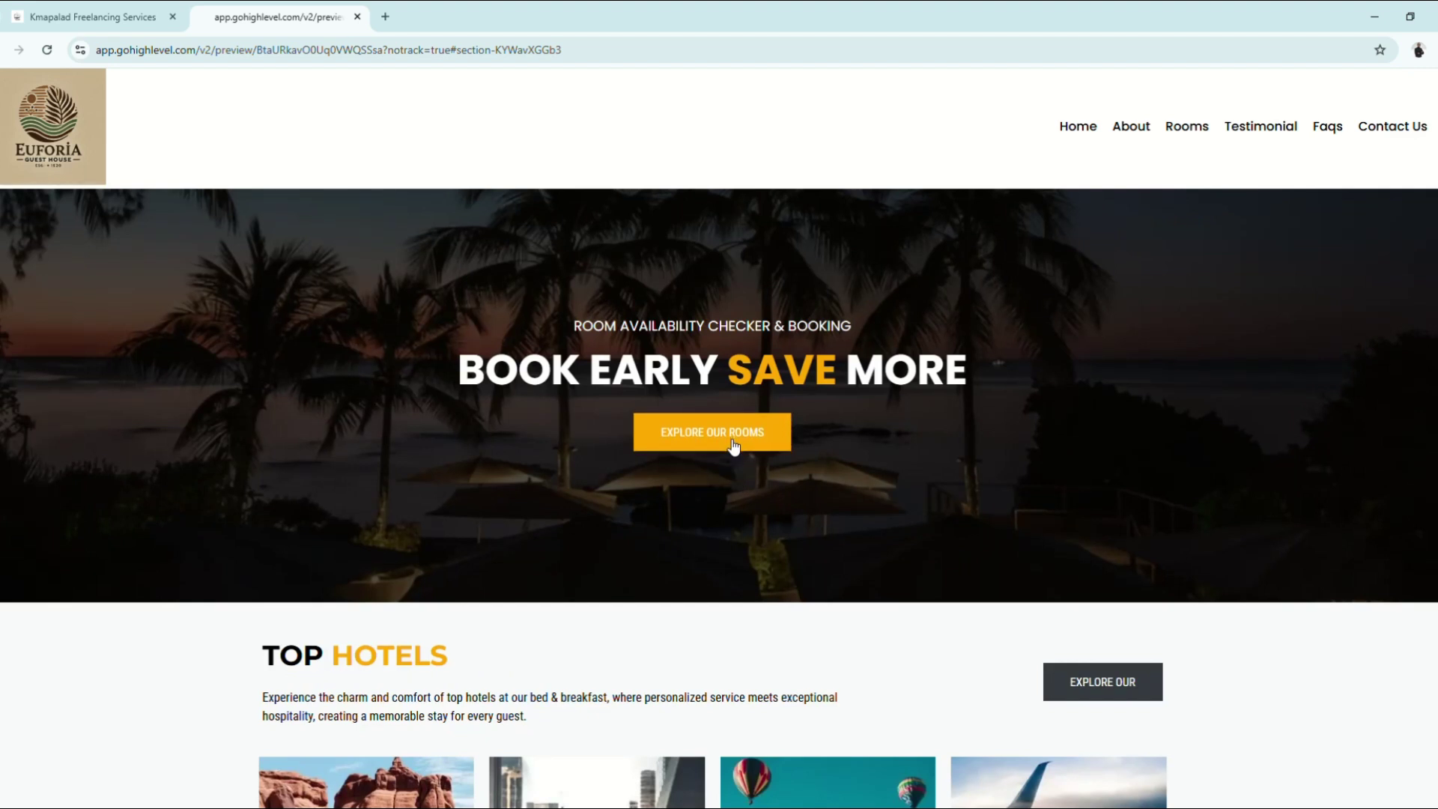
pyautogui.click(732, 442)
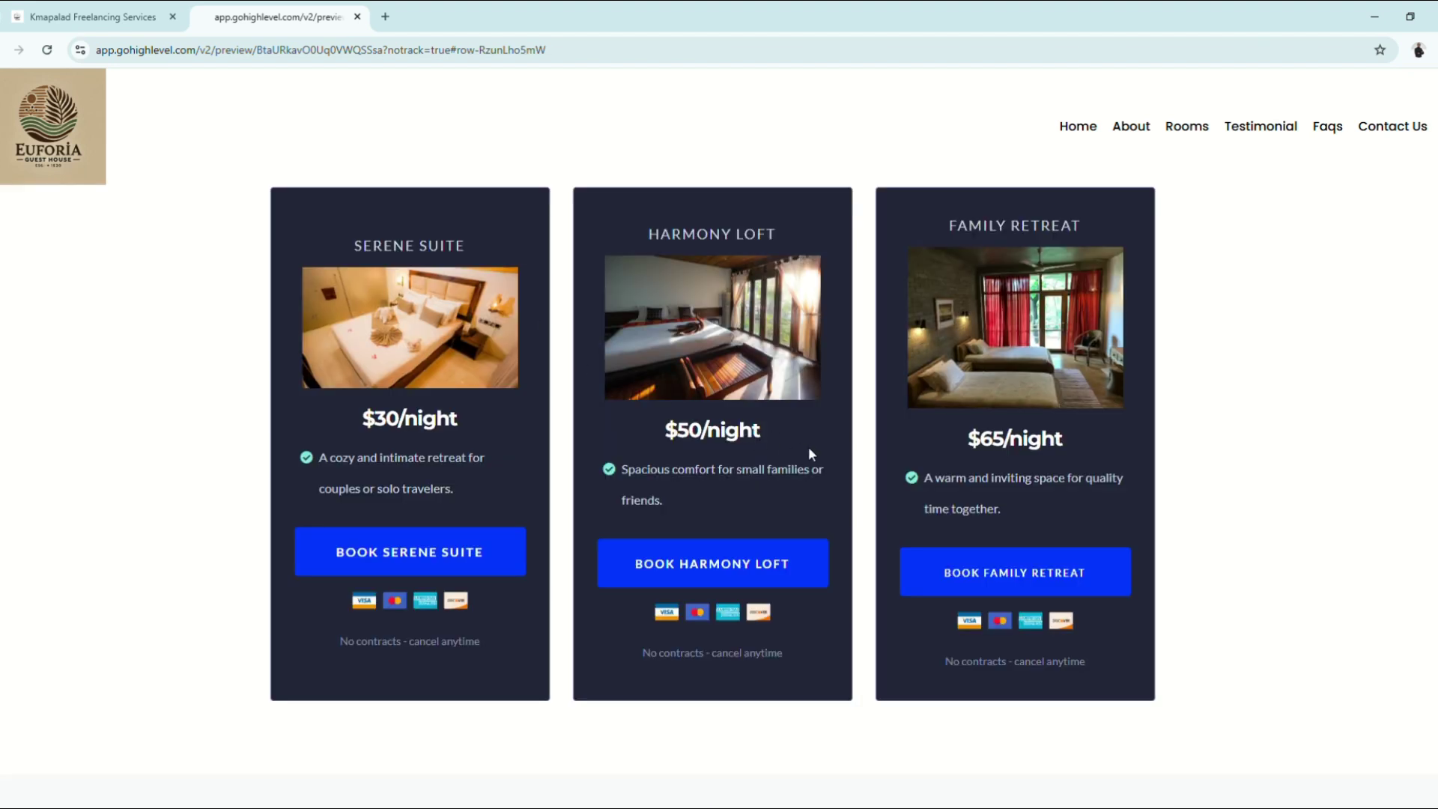
pyautogui.scroll(1, 811, 465)
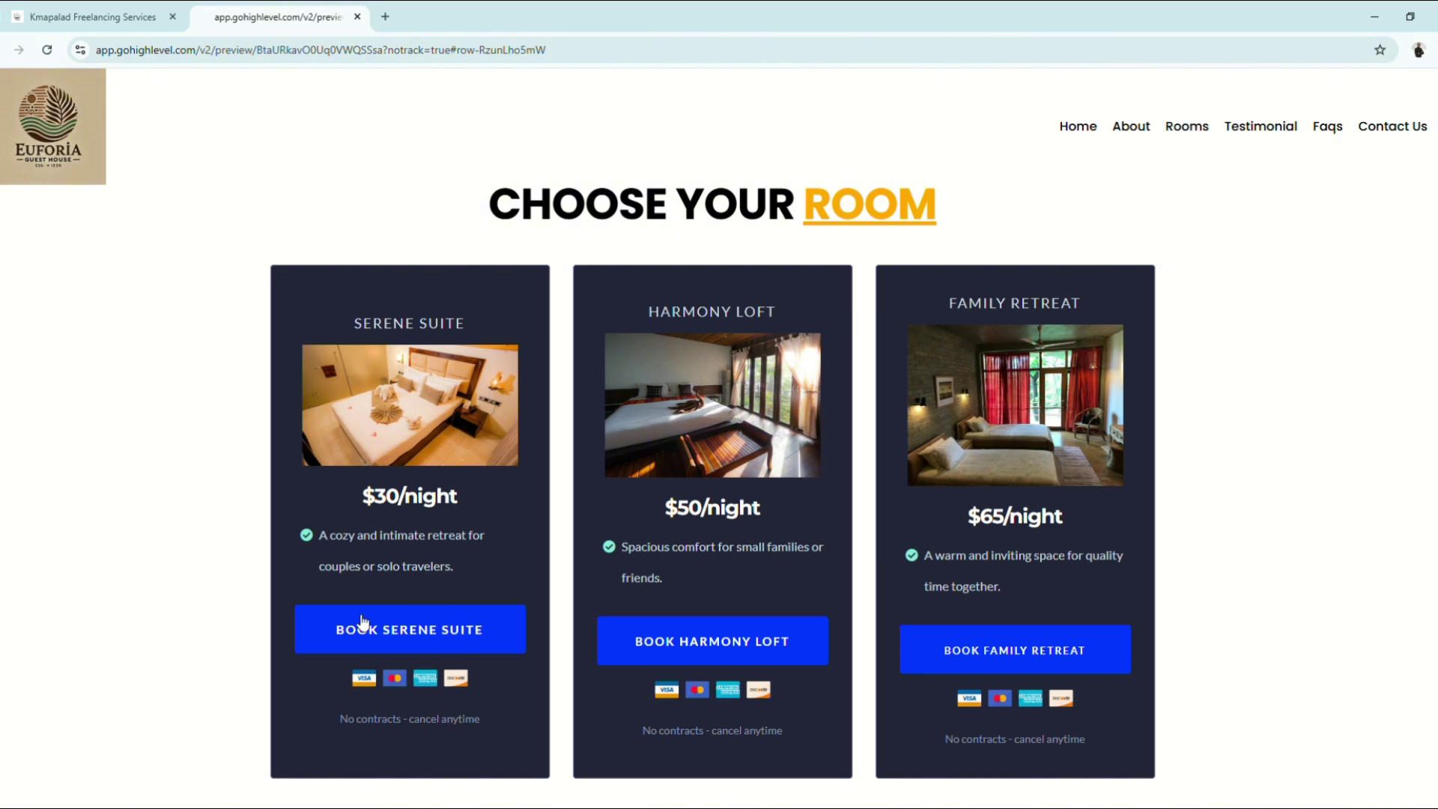
# Step: Submit a Serene Suite test booking in the popup with sample first name, last name and e-mail
pyautogui.click(428, 639)
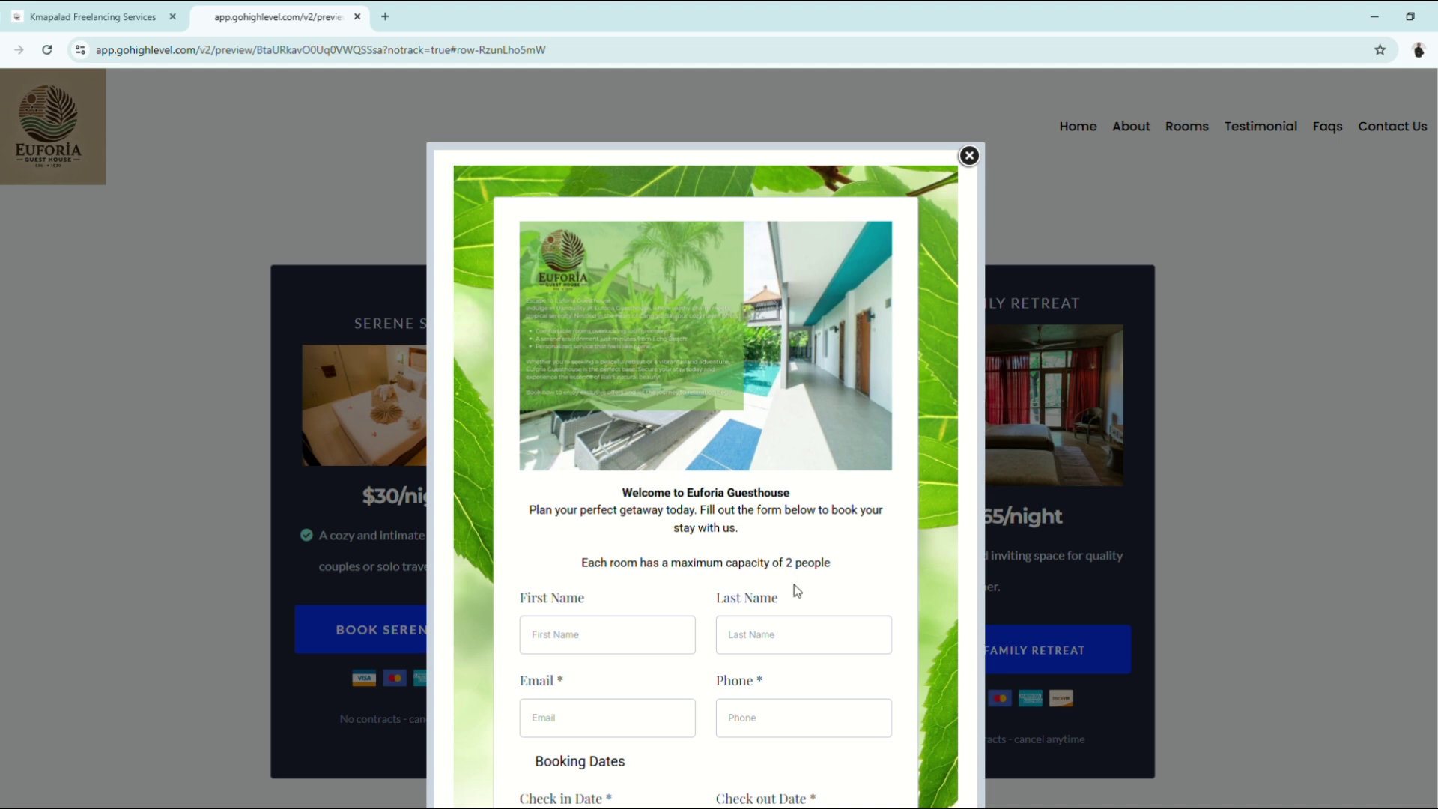
pyautogui.scroll(-6, 794, 584)
pyautogui.scroll(2, 655, 379)
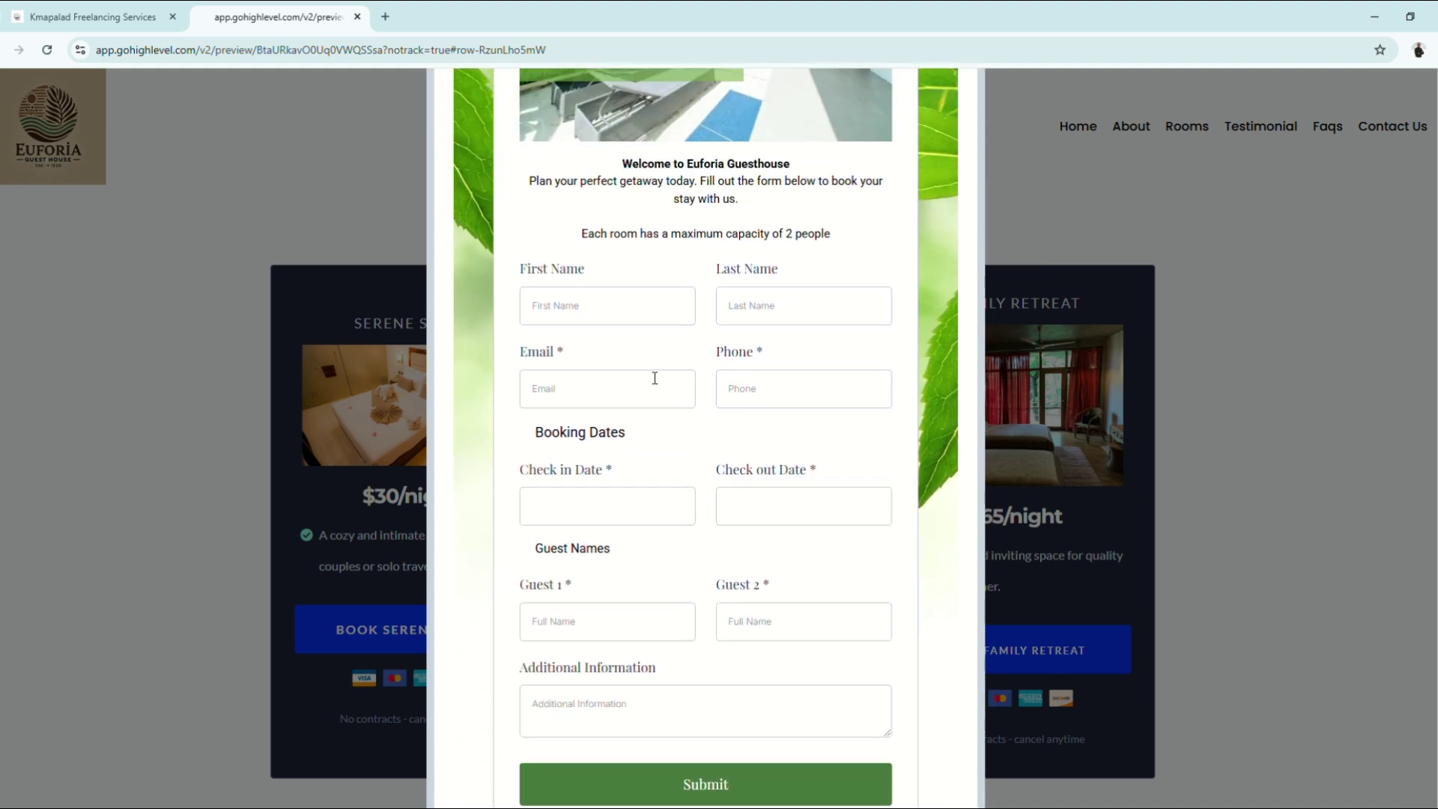
pyautogui.write('John')
pyautogui.press('Tab')
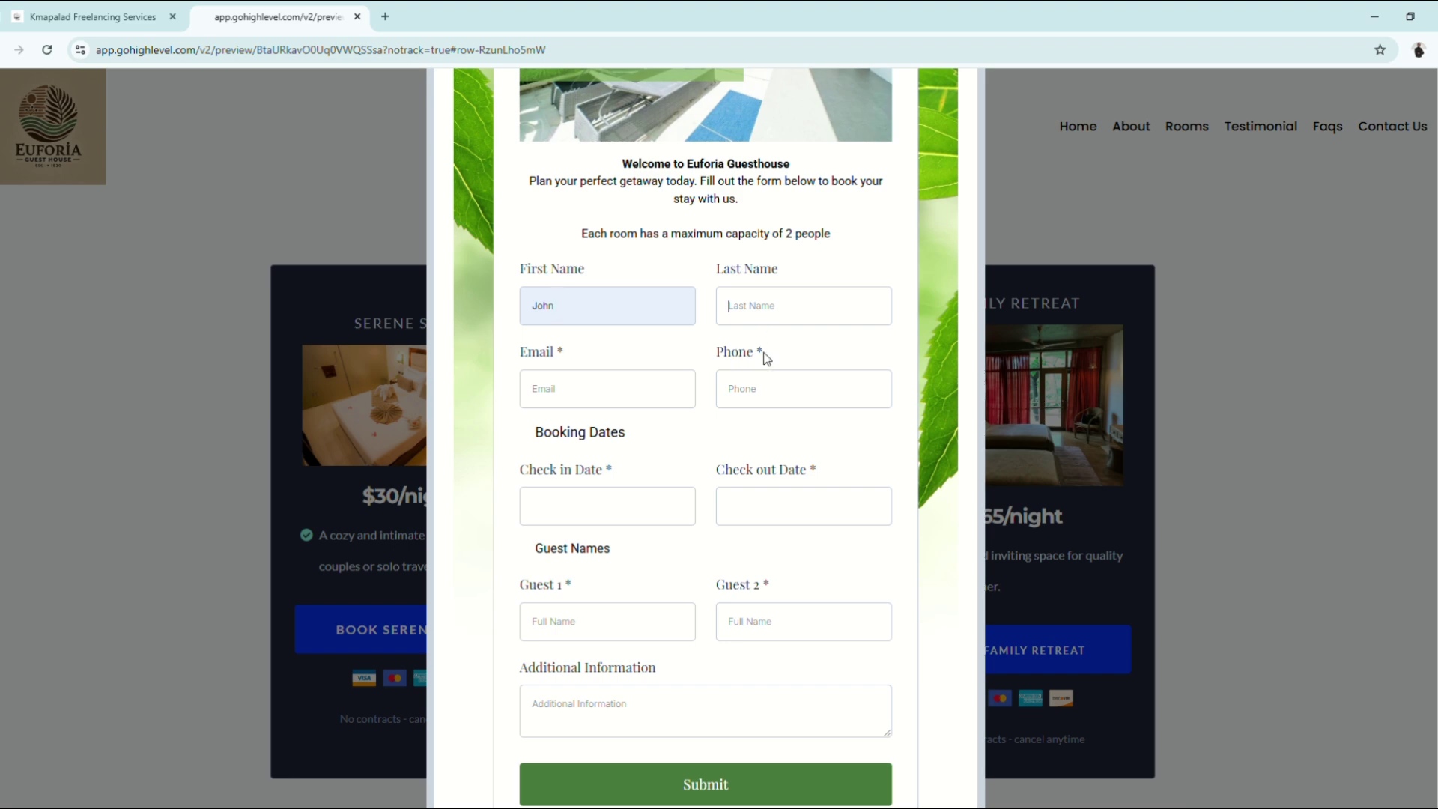
pyautogui.write('Doe')
pyautogui.press('Tab')
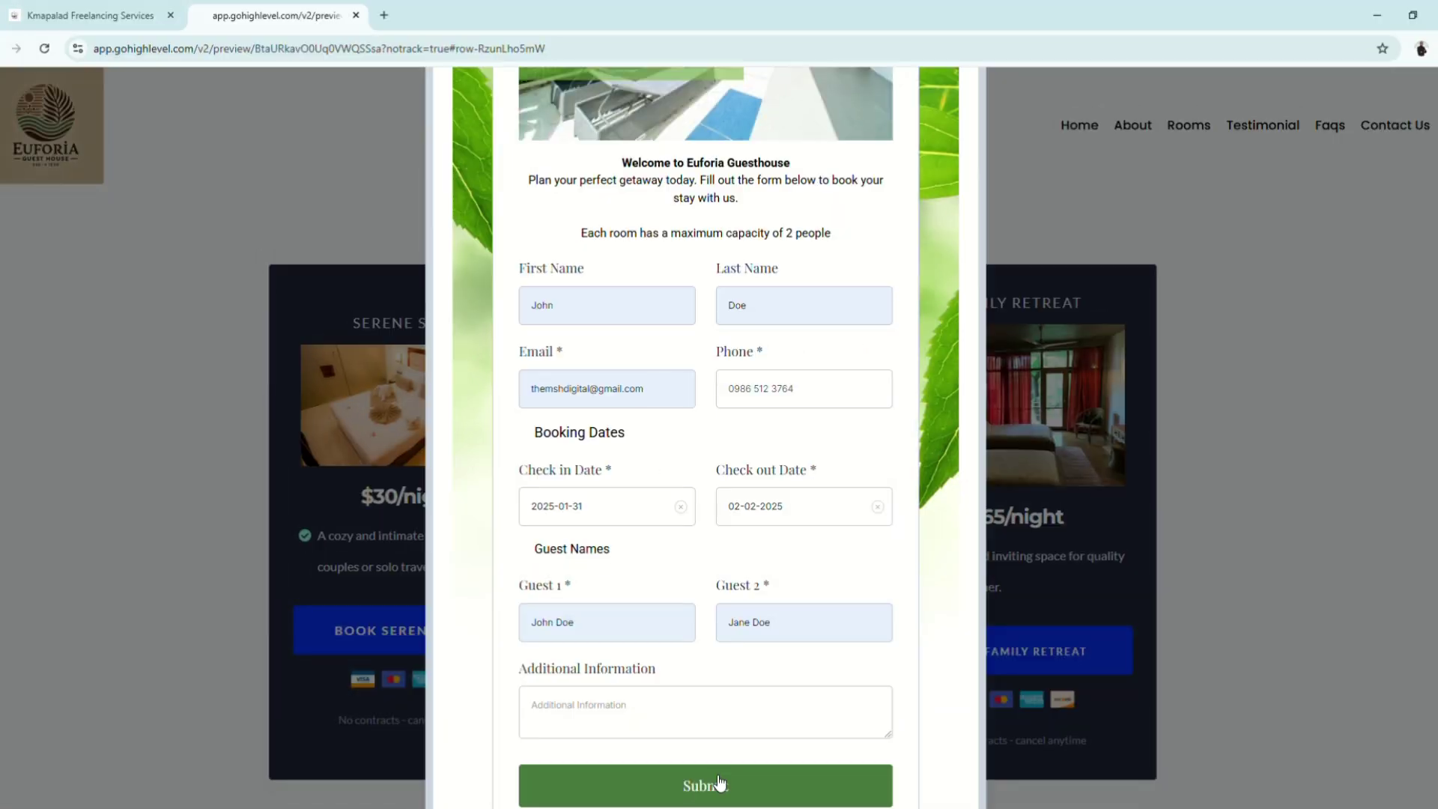
pyautogui.click(720, 783)
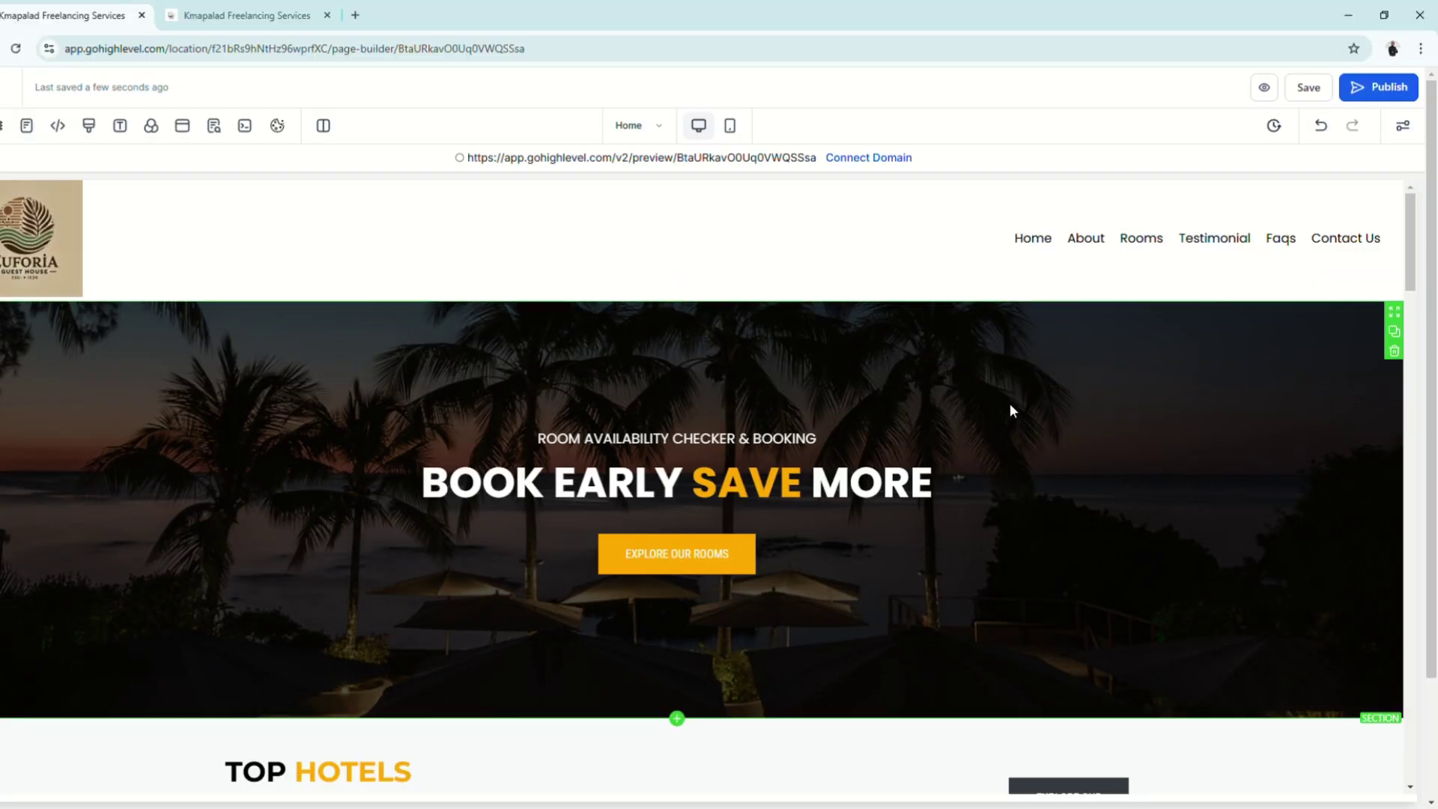
# Step: Start publishing, find the Domain list shows No Data, and go to Add / Edit domains
pyautogui.click(1382, 88)
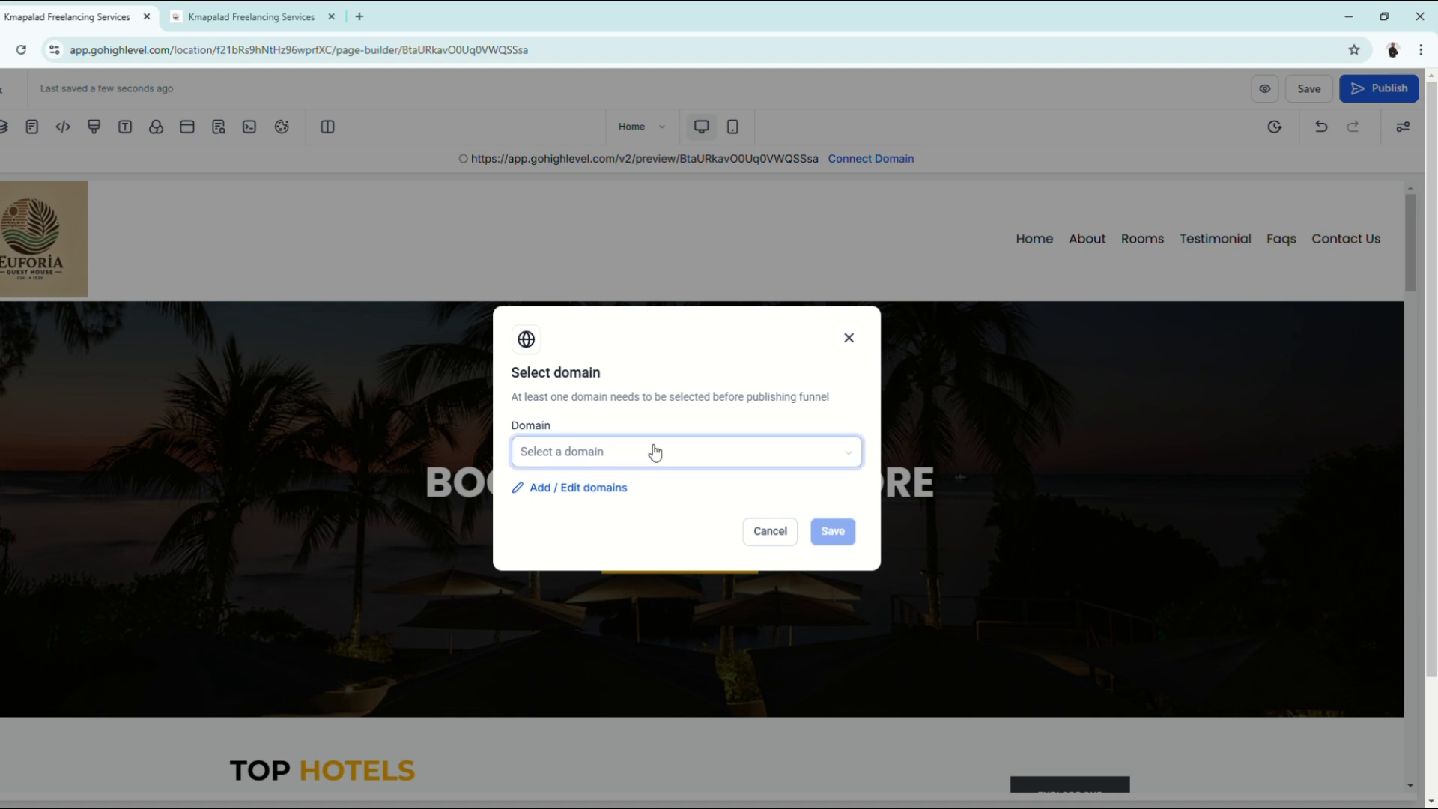
pyautogui.click(710, 462)
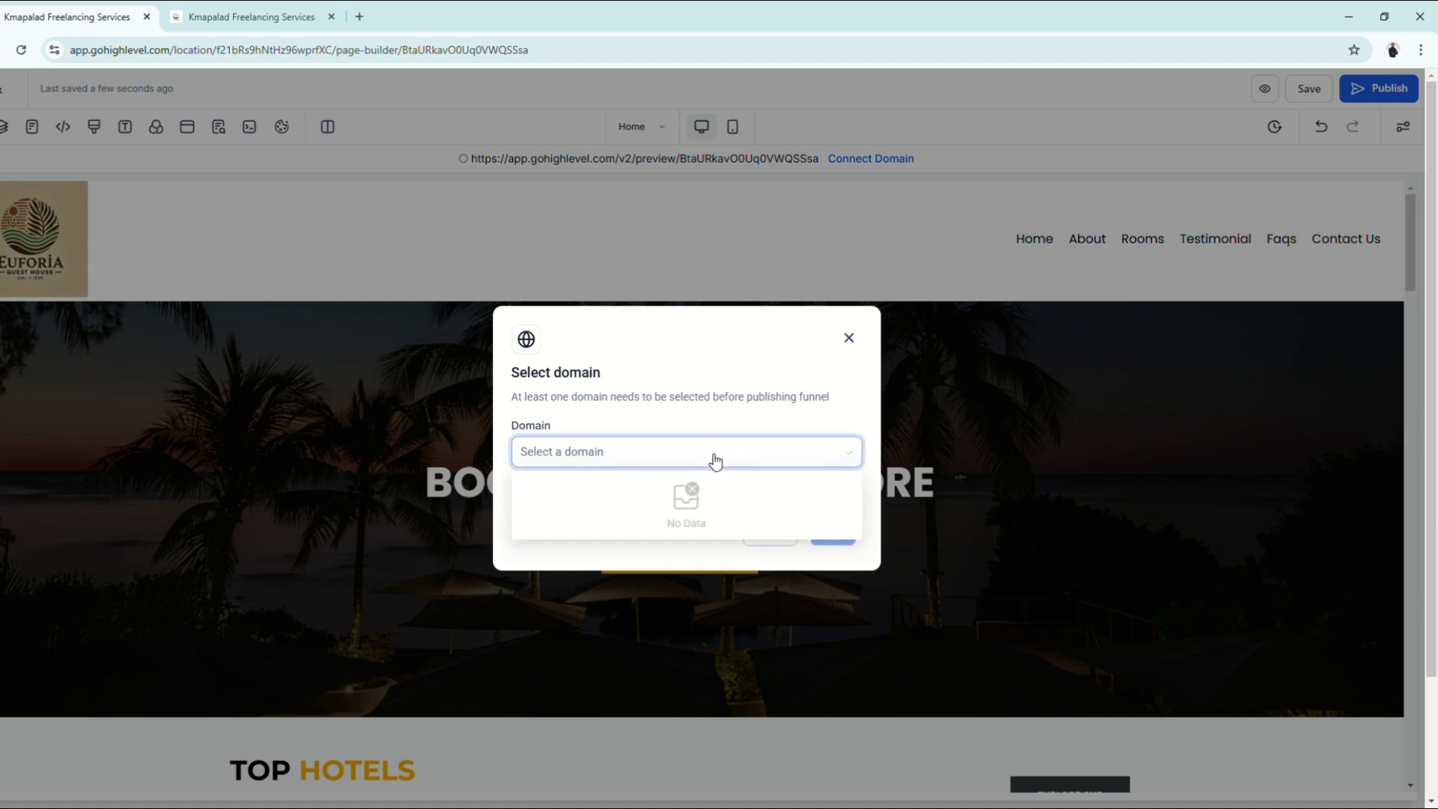
pyautogui.click(678, 398)
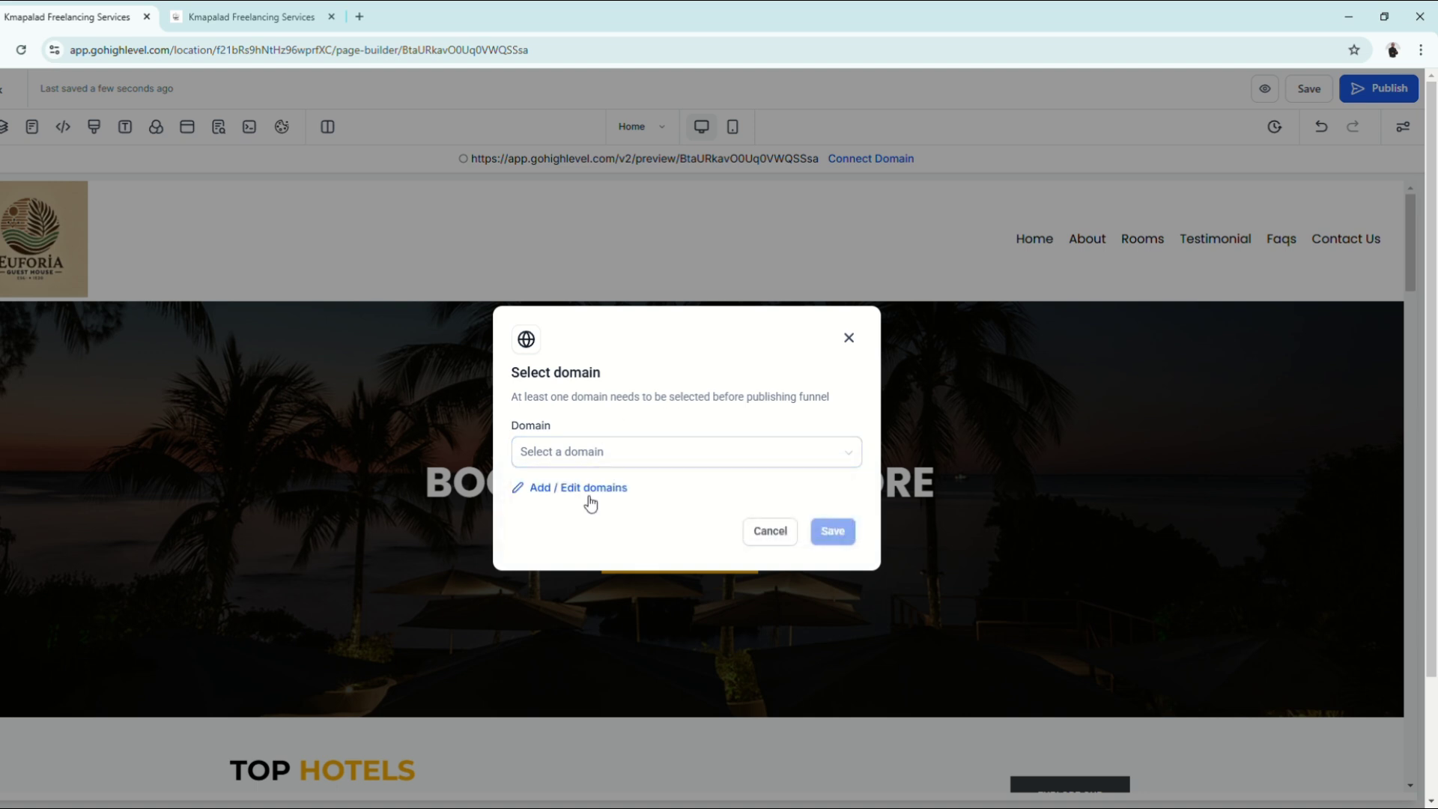
pyautogui.click(547, 488)
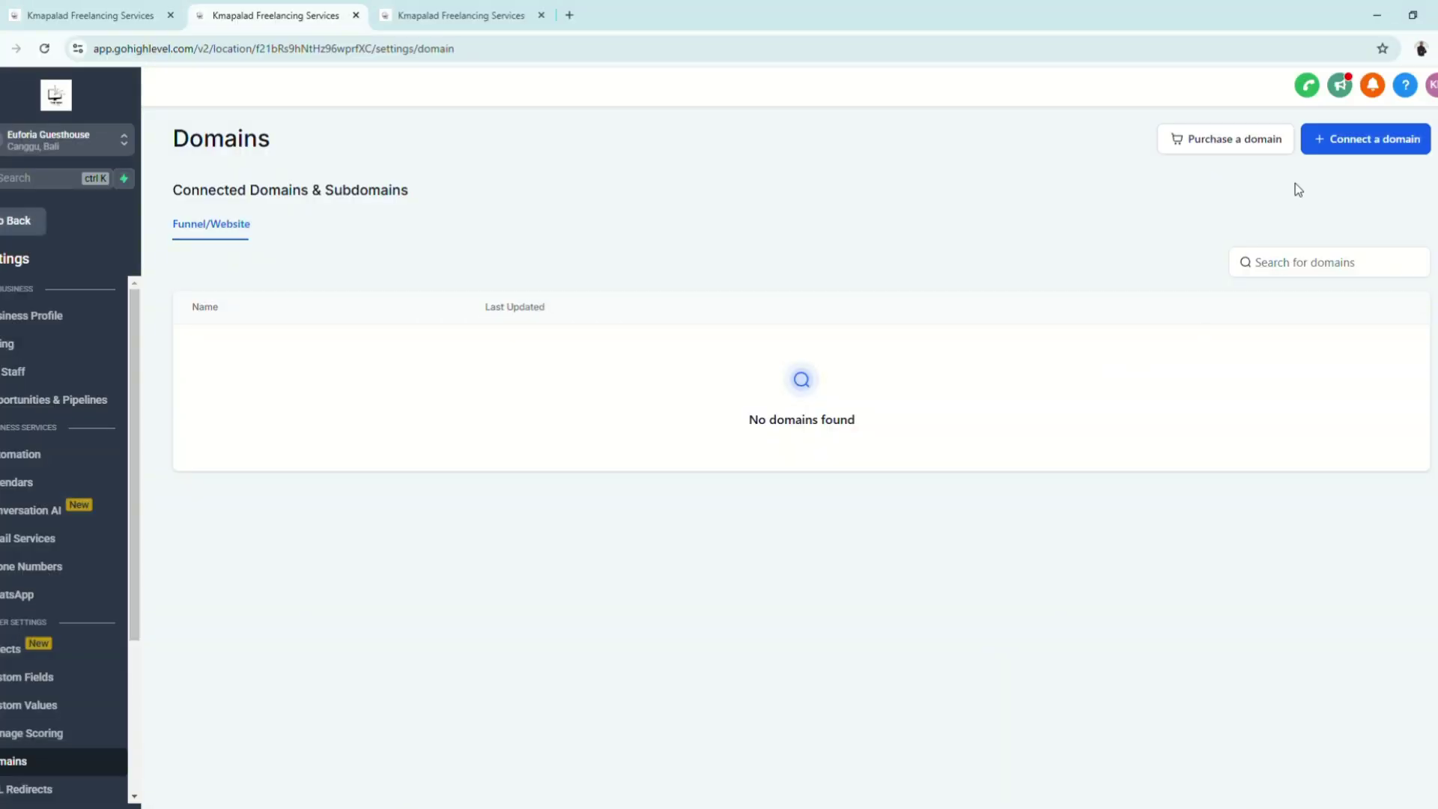
pyautogui.click(1357, 148)
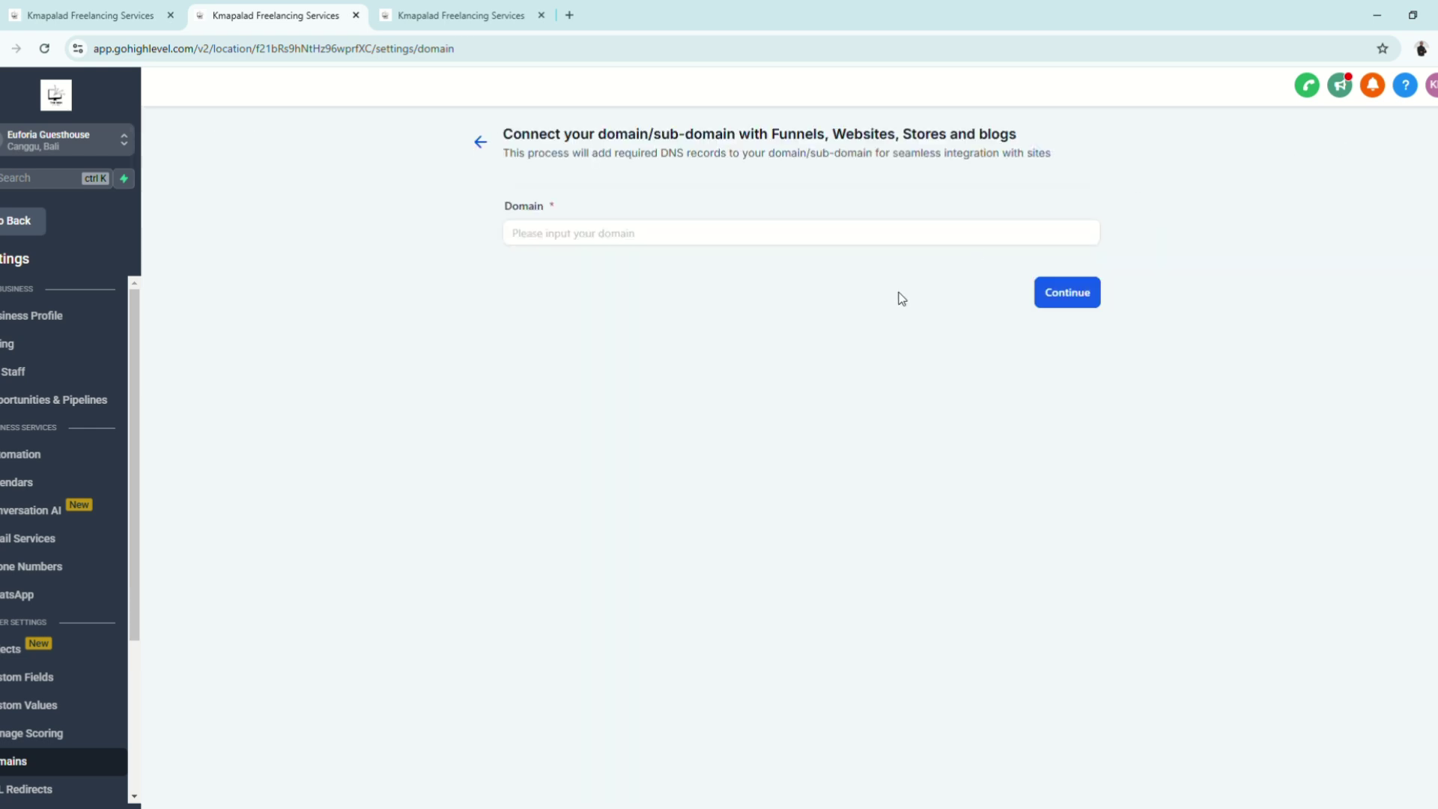
pyautogui.click(581, 234)
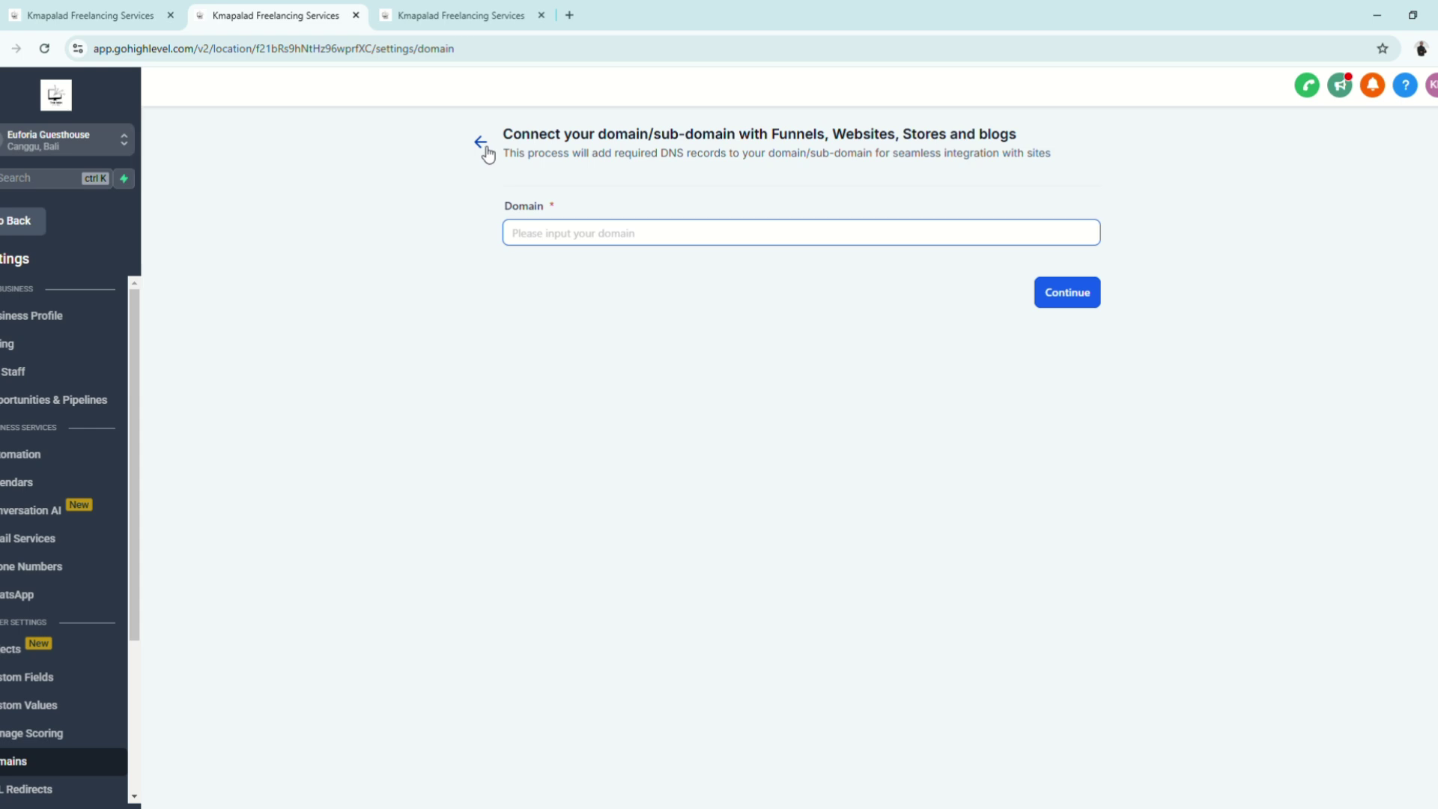
pyautogui.click(483, 144)
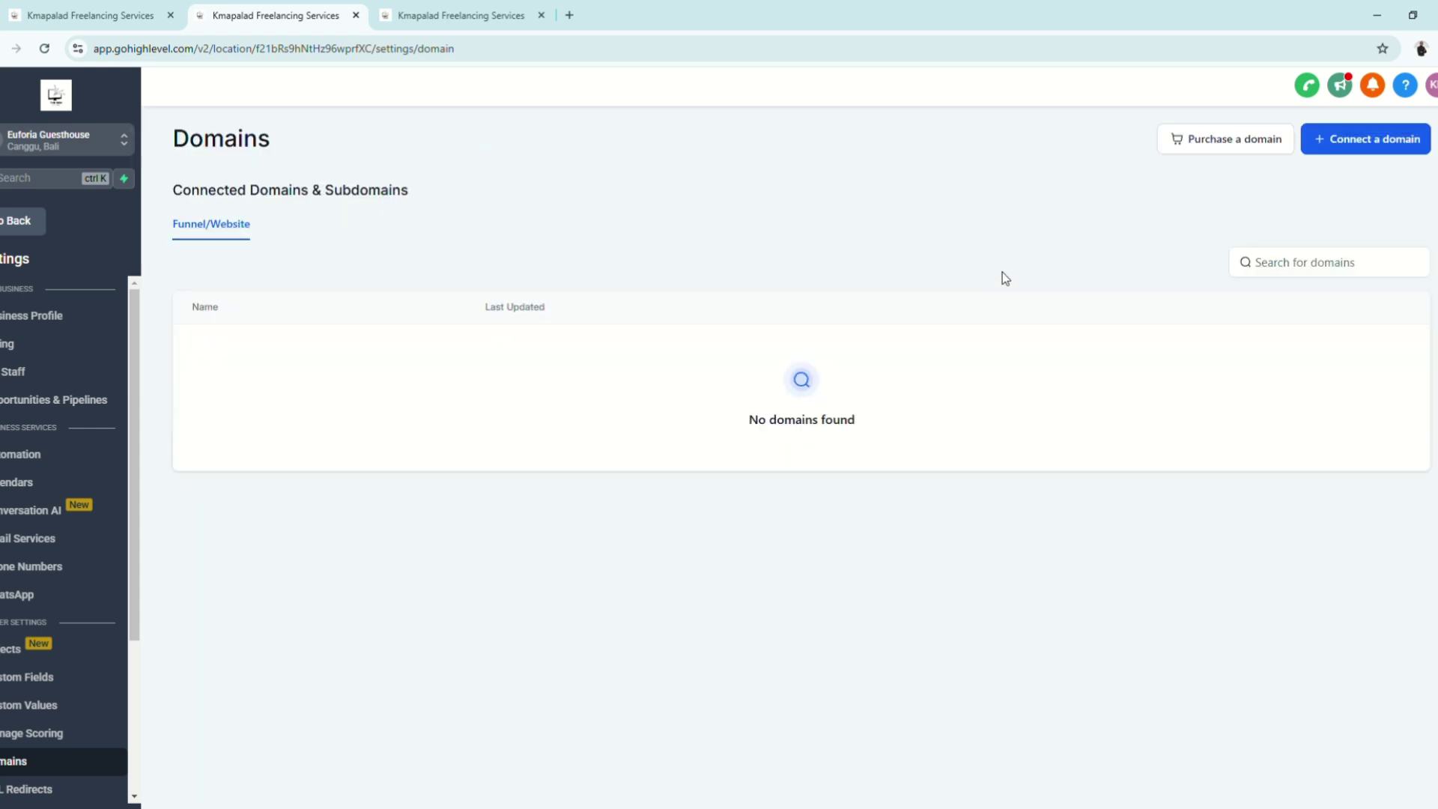
pyautogui.click(1229, 142)
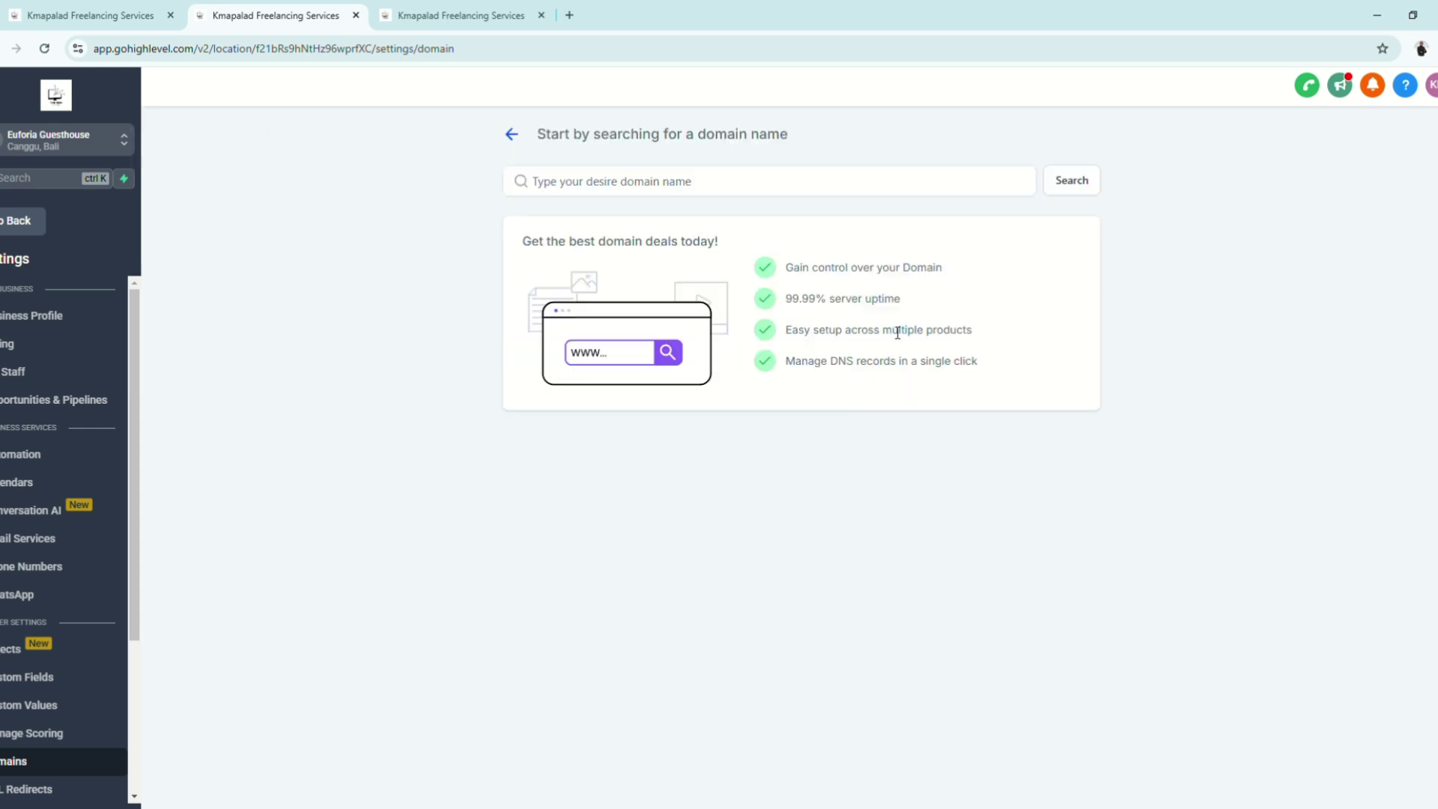
pyautogui.click(758, 187)
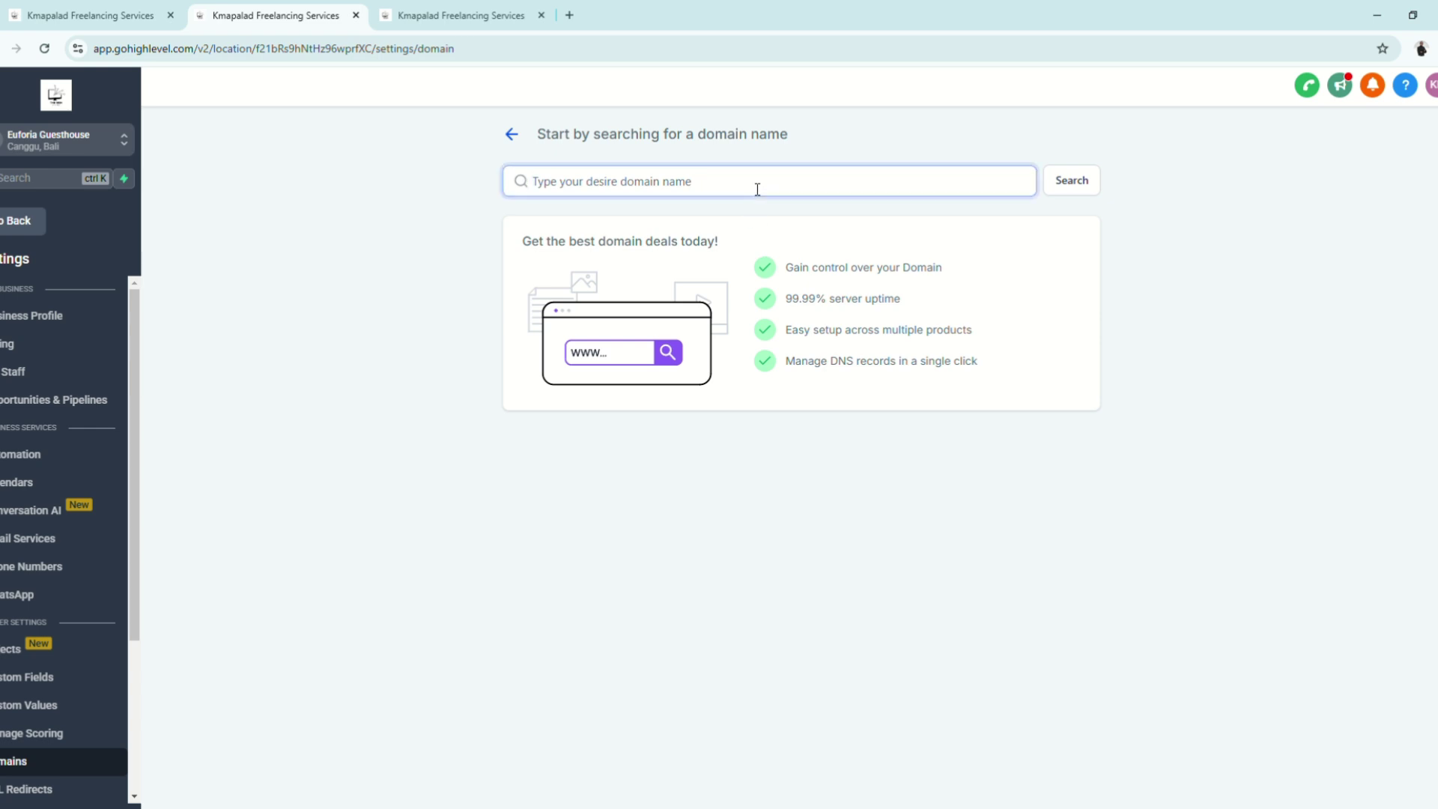
pyautogui.write('www')
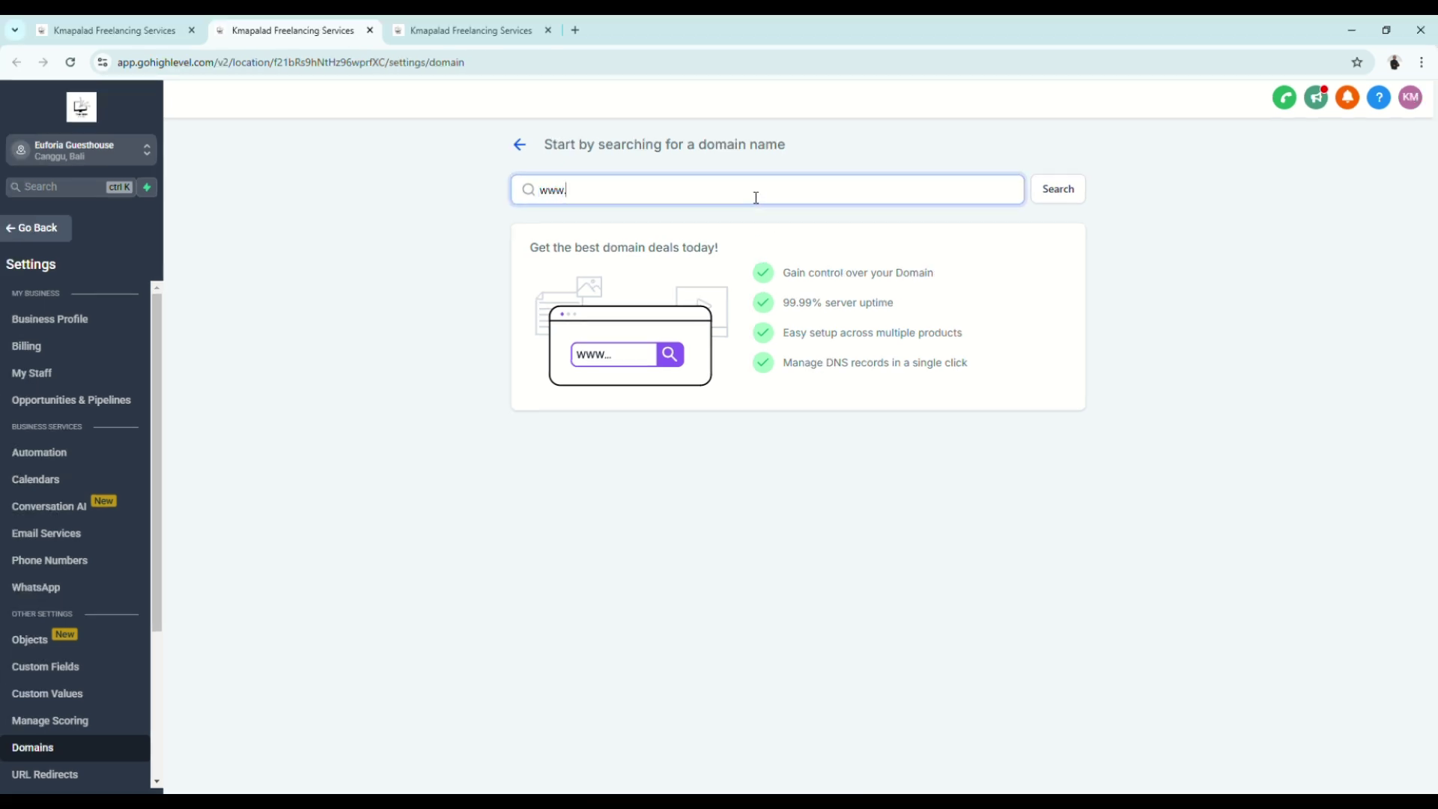
pyautogui.write('.eufoiraguesthouse.com')
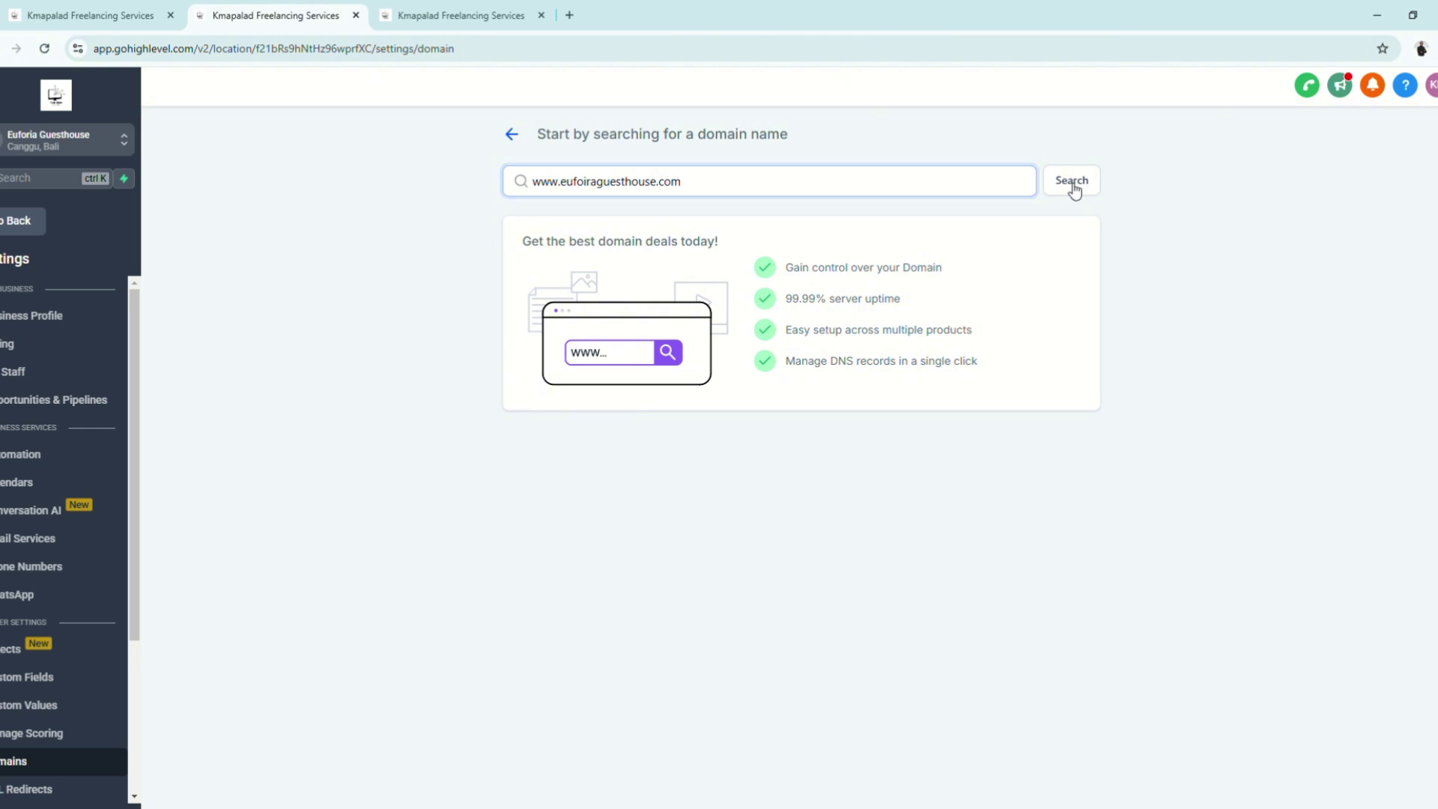
pyautogui.click(1061, 193)
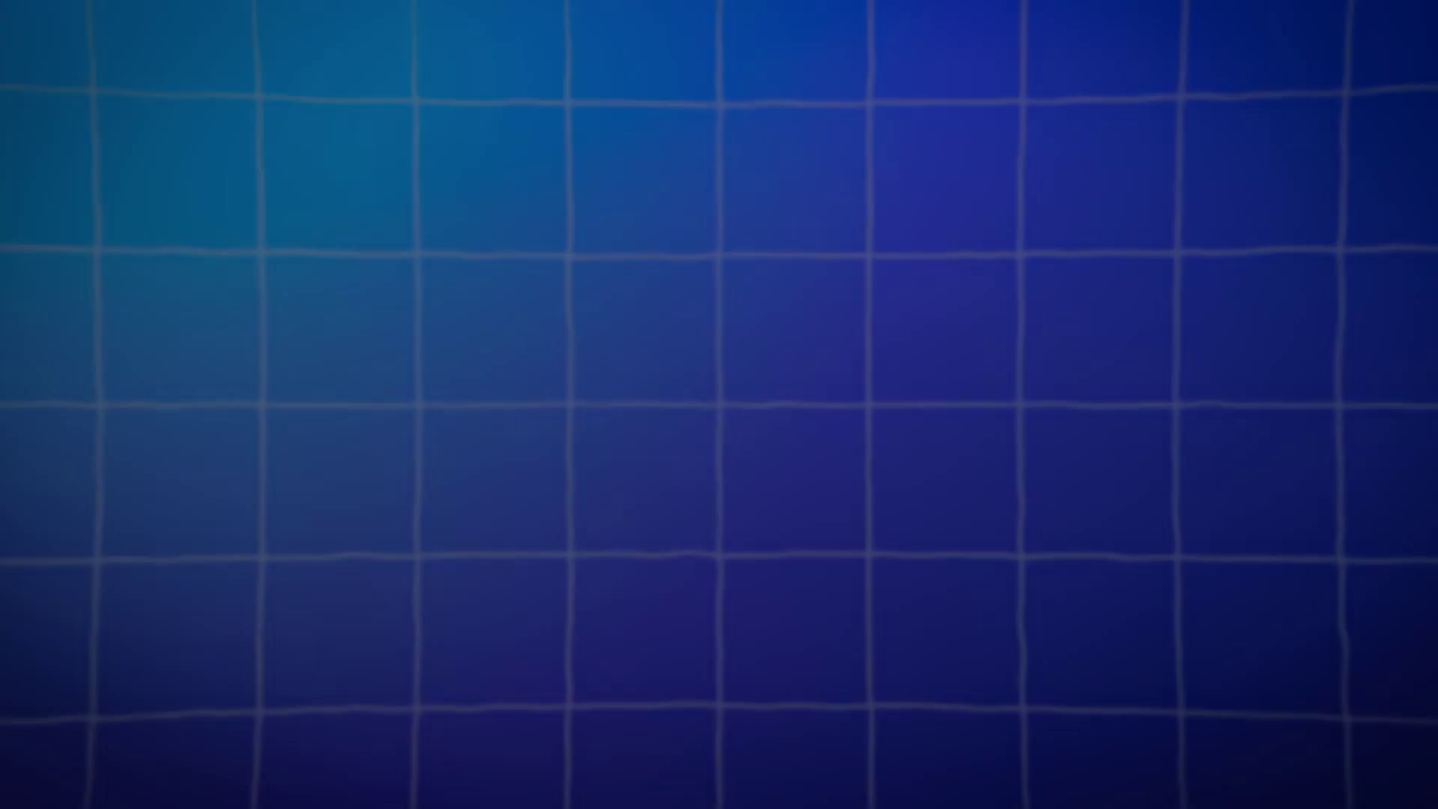
pyautogui.scroll(-5, 804, 482)
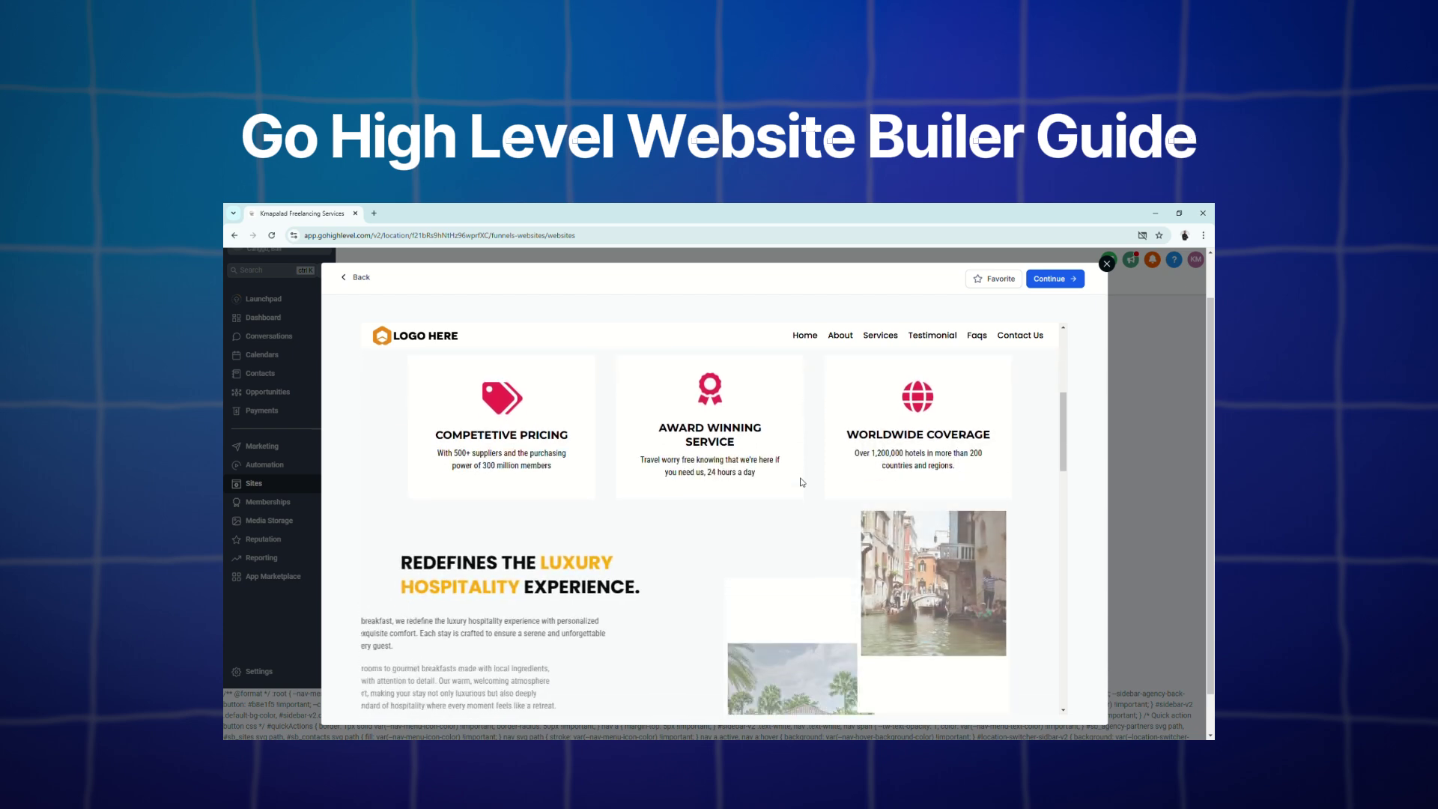
pyautogui.scroll(-10, 801, 483)
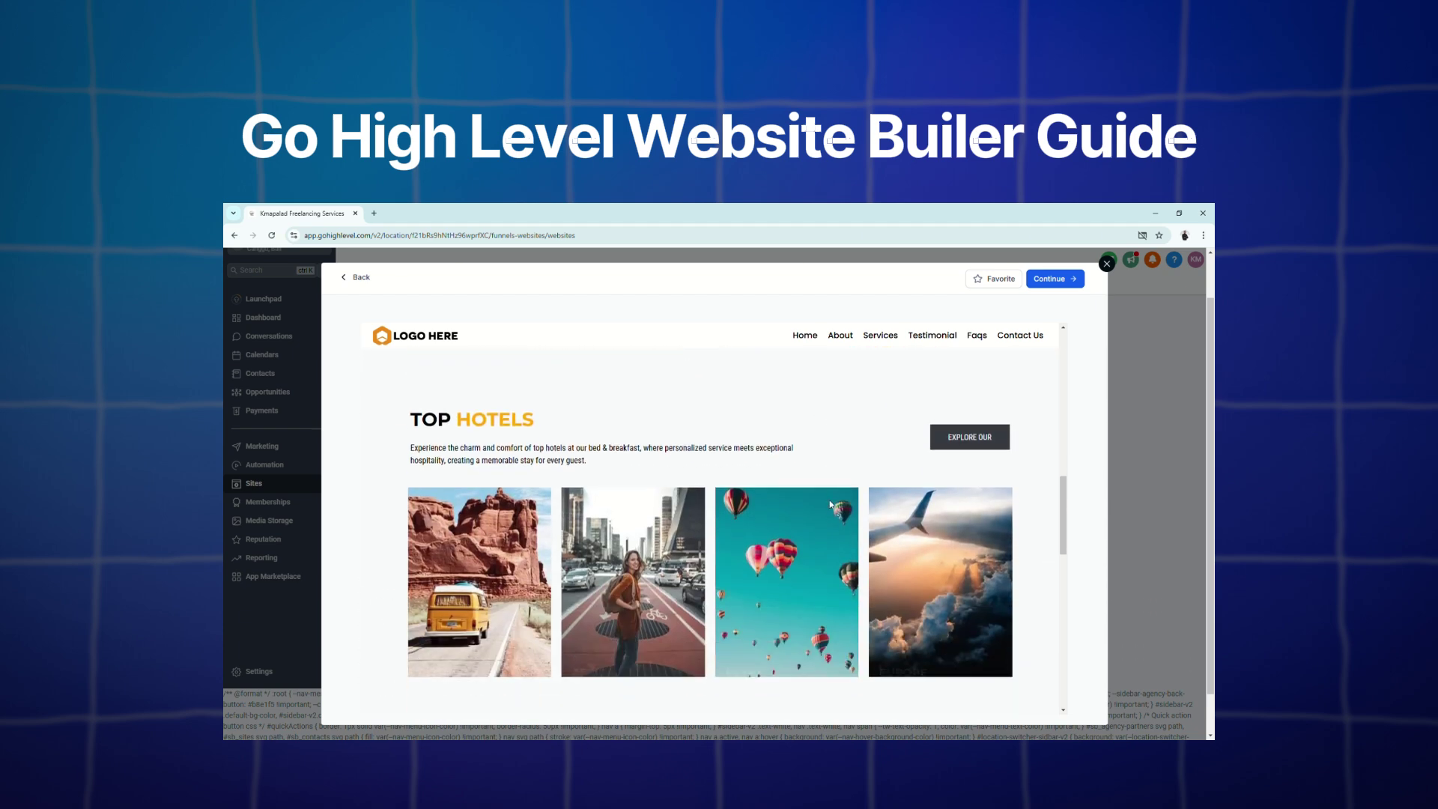
pyautogui.scroll(-10, 830, 505)
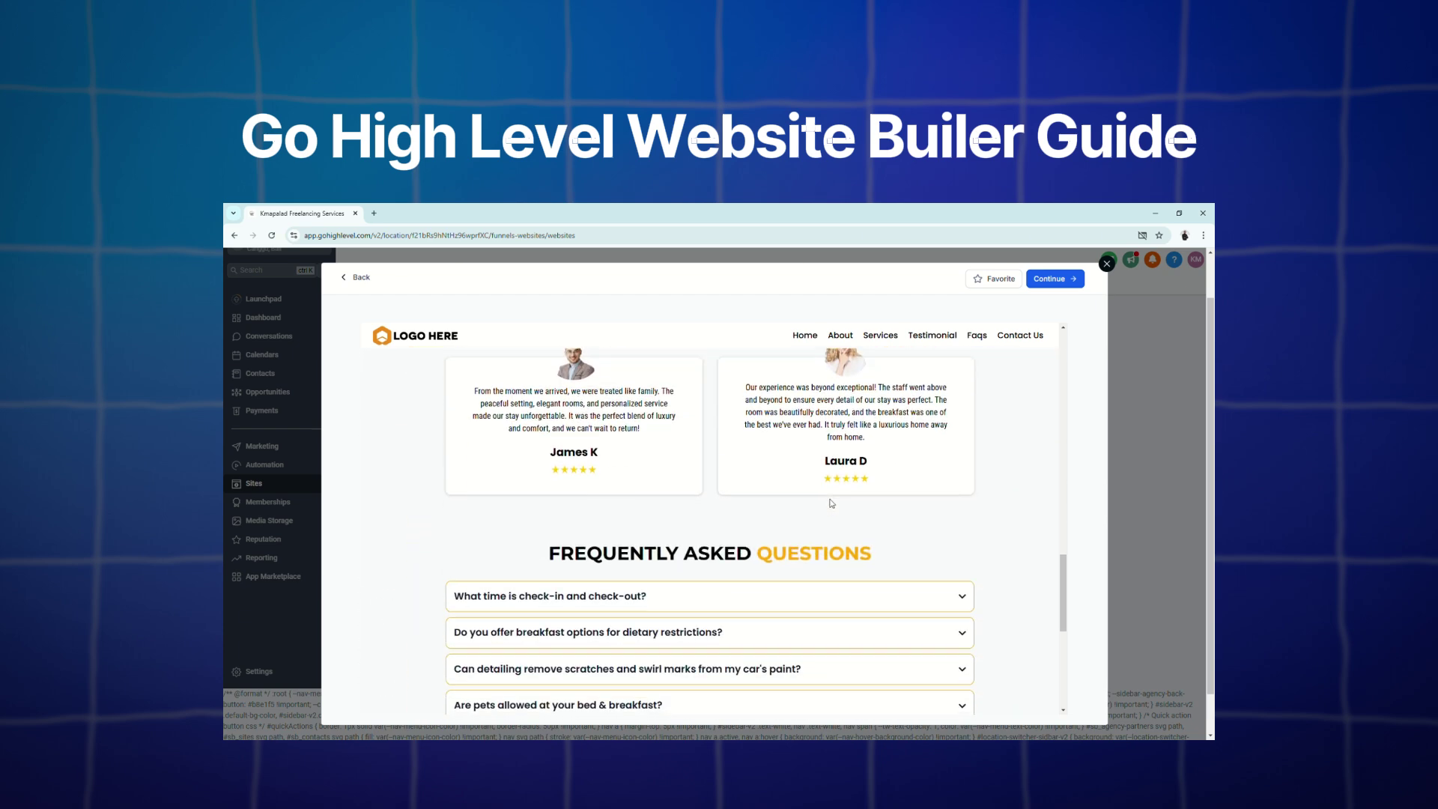
pyautogui.scroll(20, 830, 503)
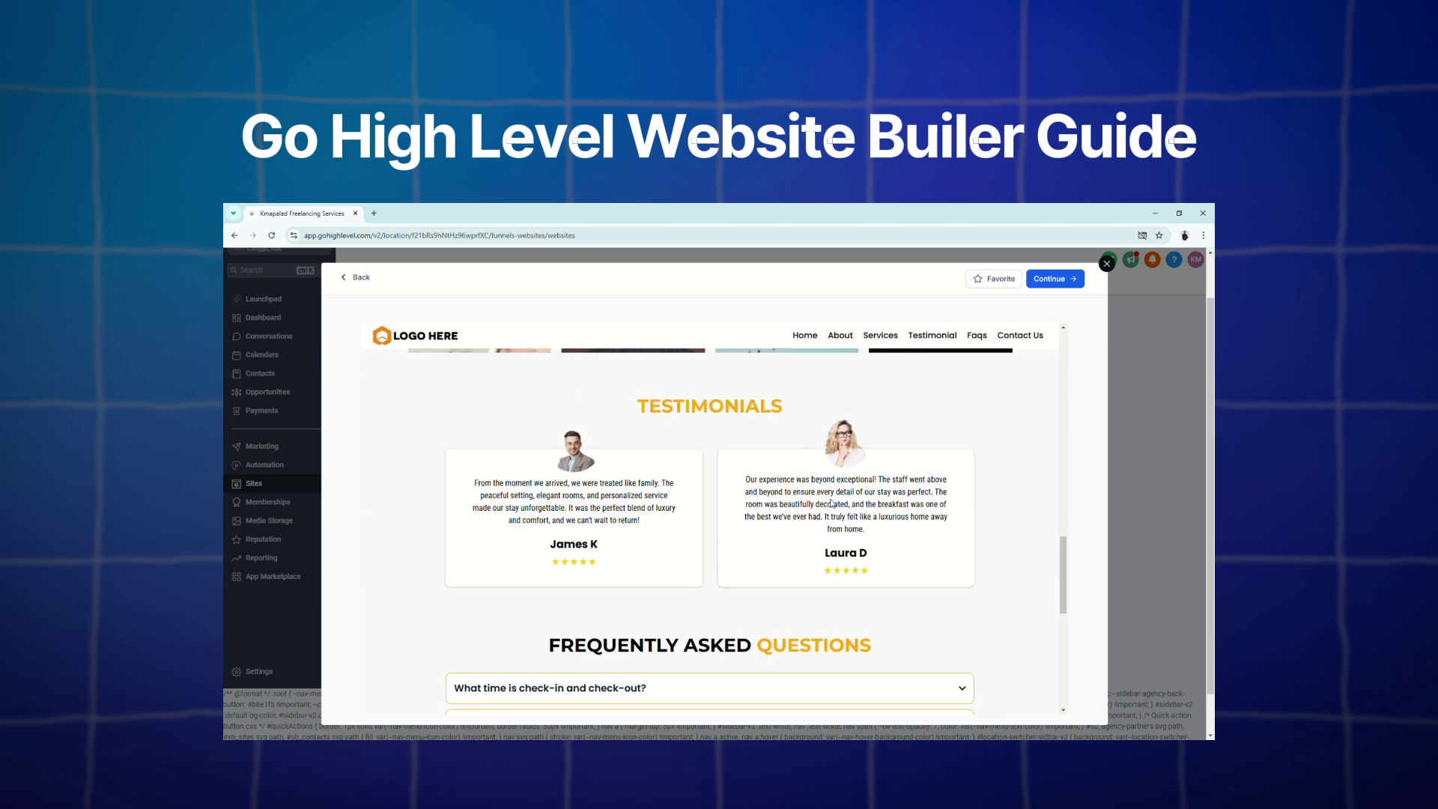
pyautogui.scroll(3, 833, 502)
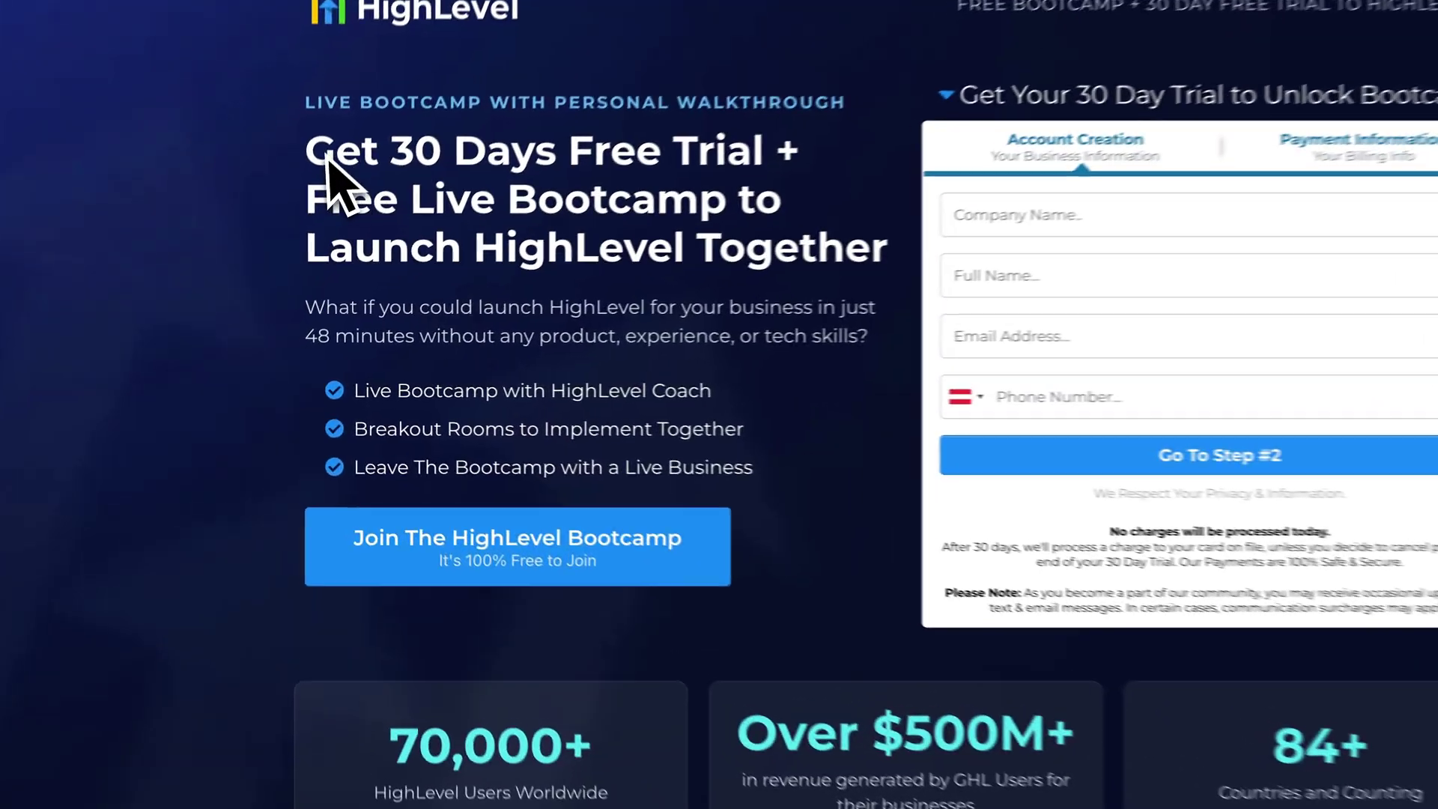
# Step: Highlight the free-trial headline and $2,784 bonus text, then open the Landing Page Templates preview
pyautogui.moveTo(328, 159); pyautogui.dragTo(775, 159)
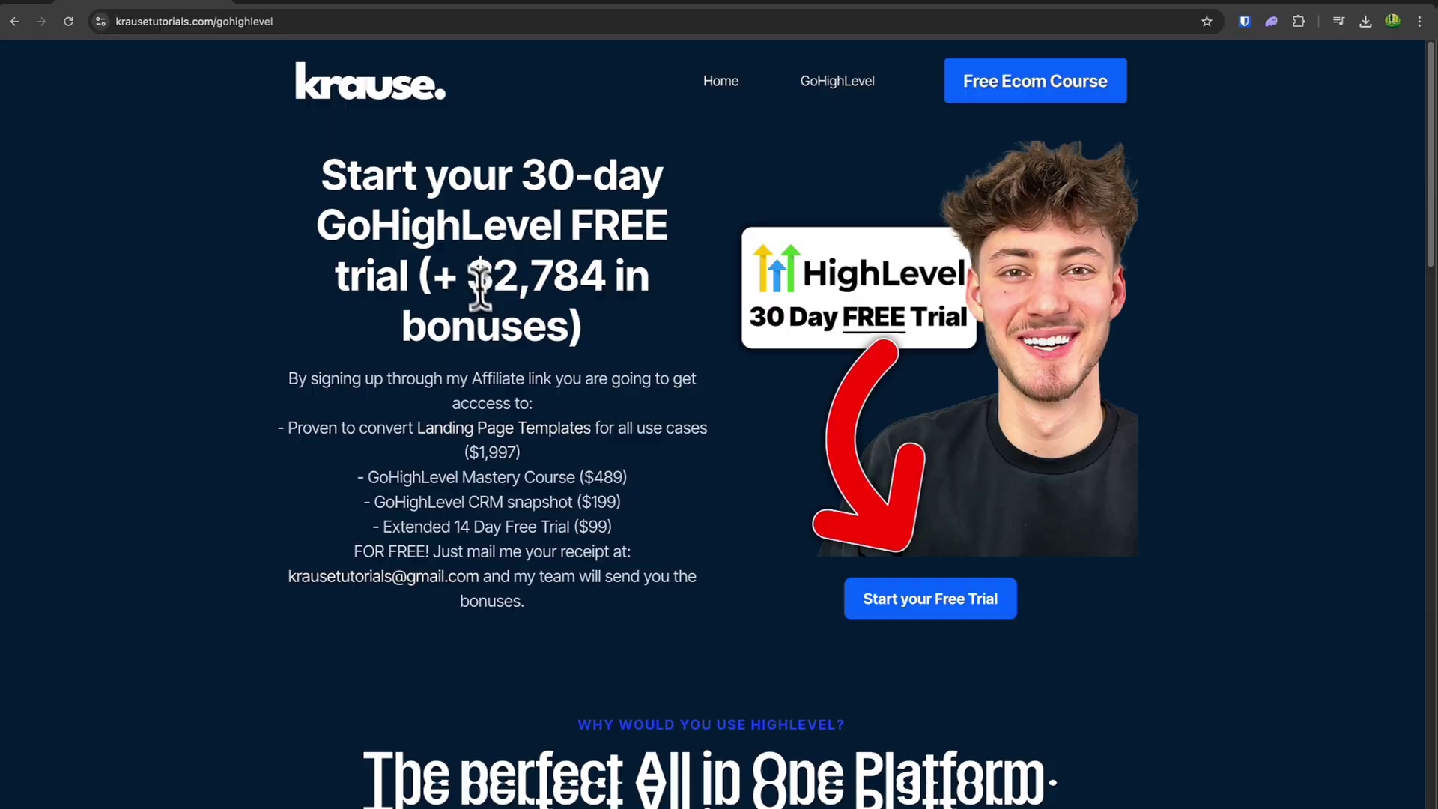
pyautogui.moveTo(470, 277); pyautogui.dragTo(553, 321)
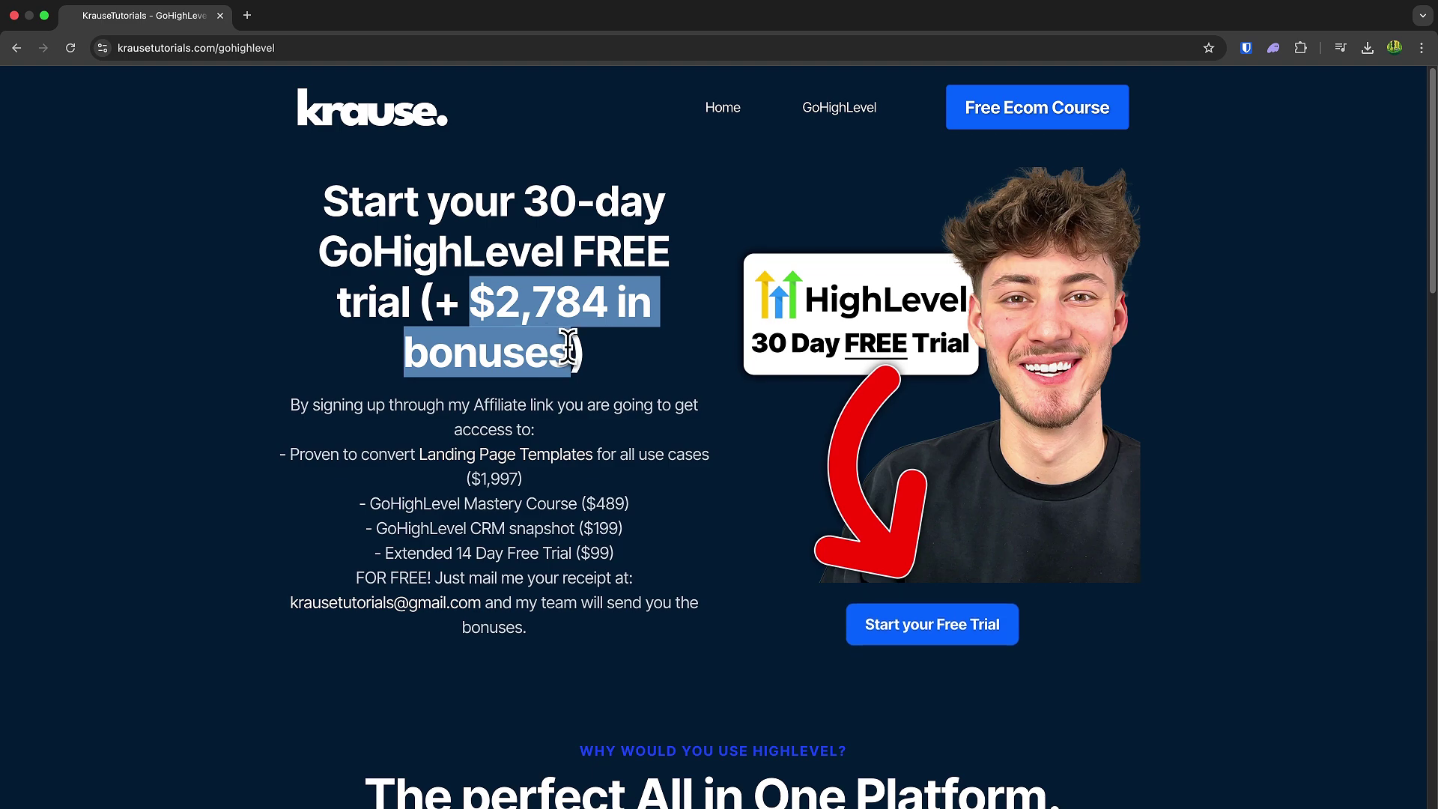
pyautogui.click(549, 322)
pyautogui.click(449, 454)
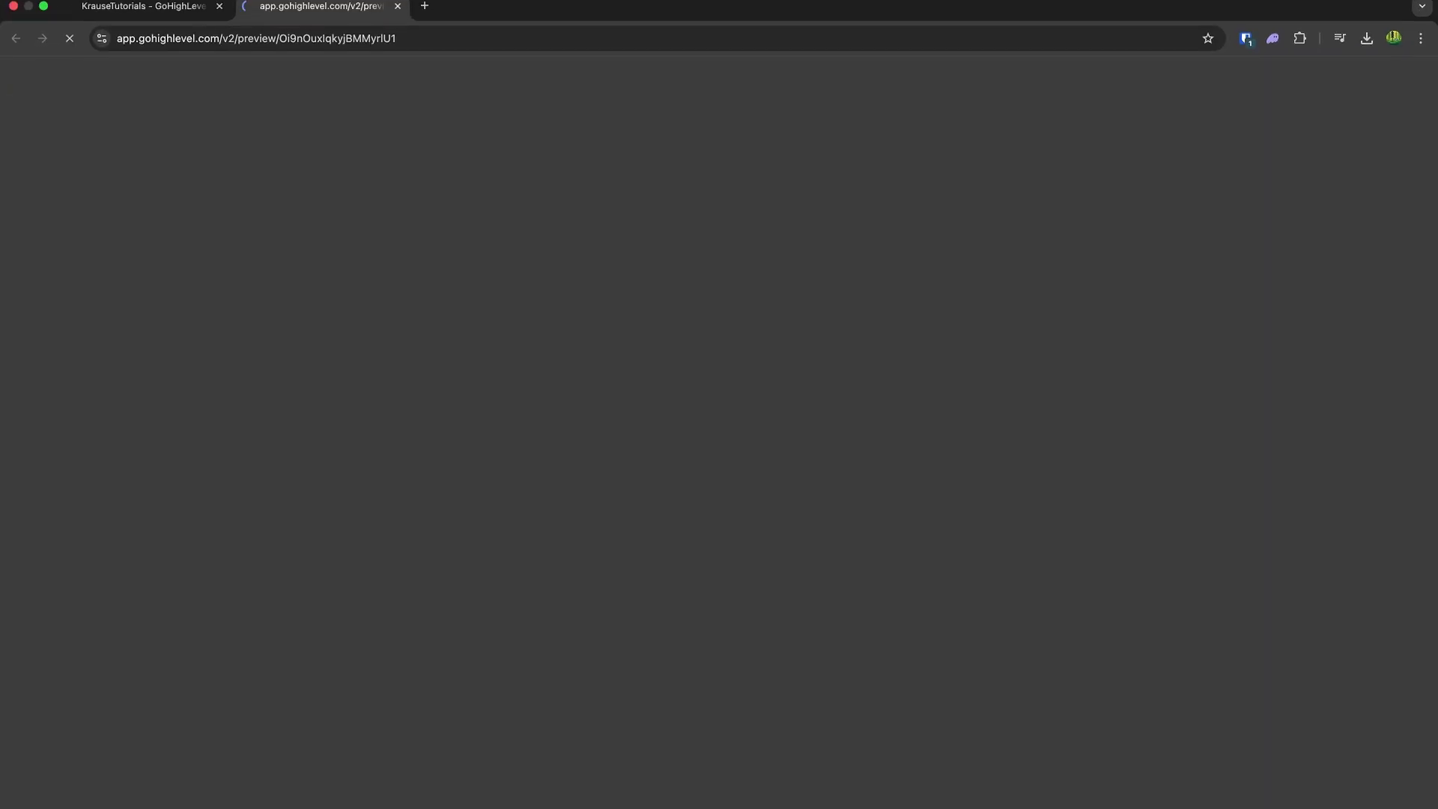